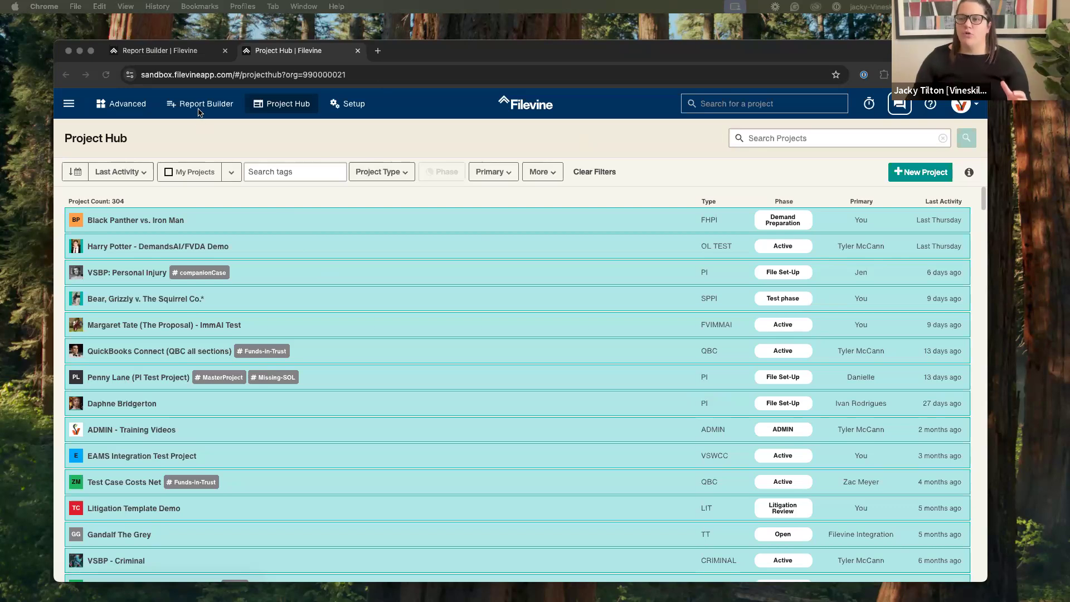
Step: Configure the navigation bar so that Feed takes the place of Setup, and save the arrangement
left_click(196, 109)
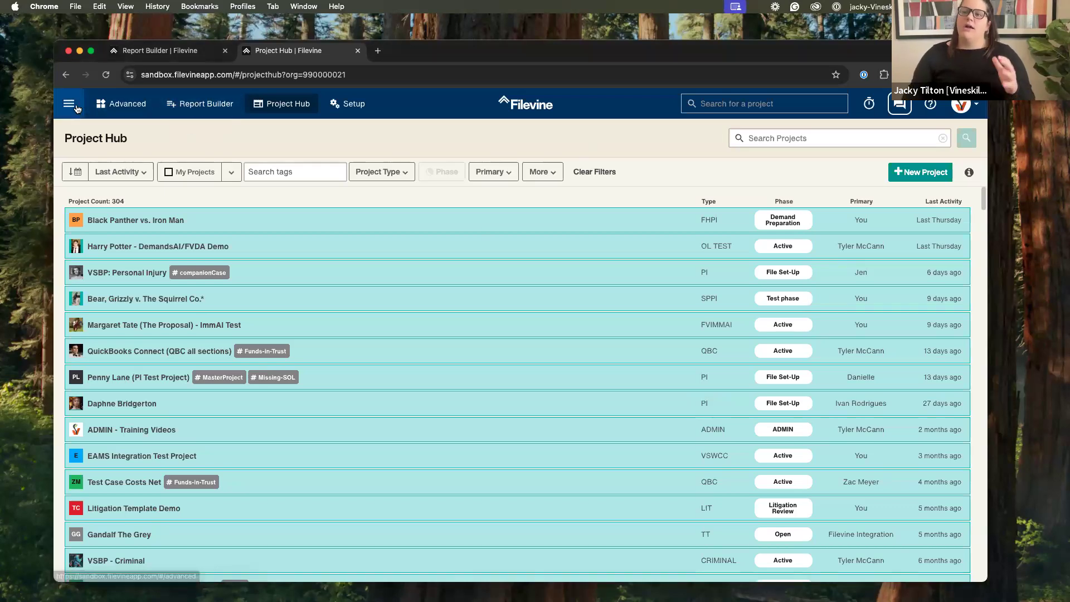
left_click(76, 107)
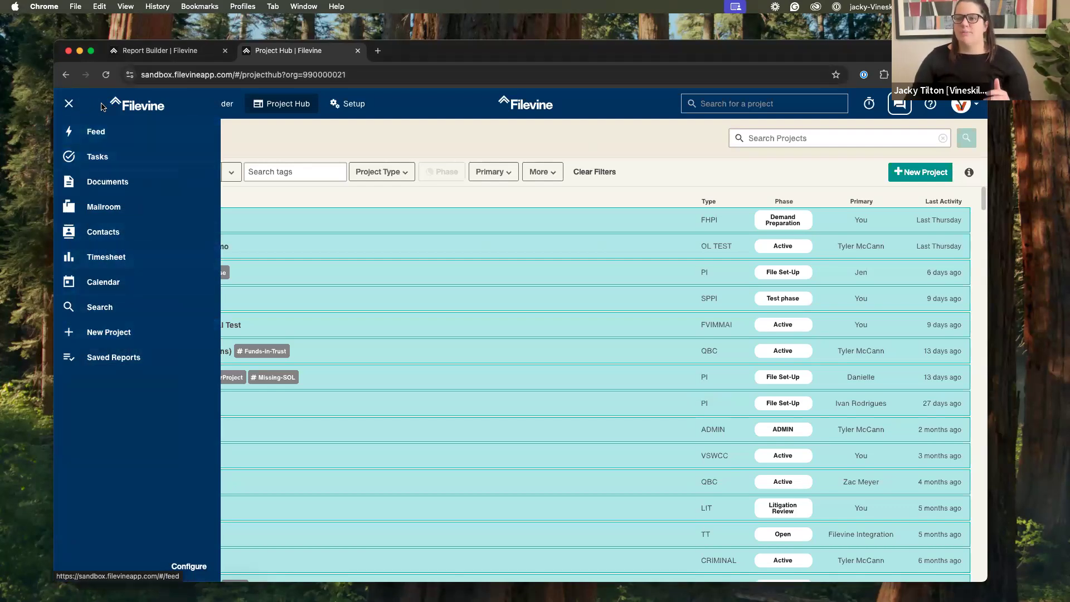
left_click(197, 568)
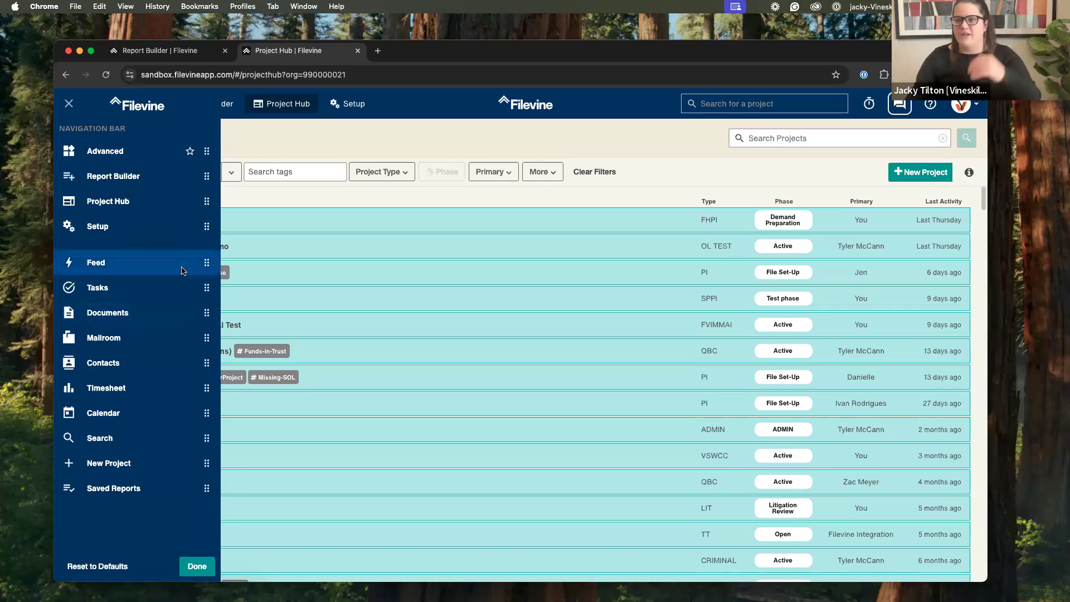
left_click_drag(207, 264, 214, 229)
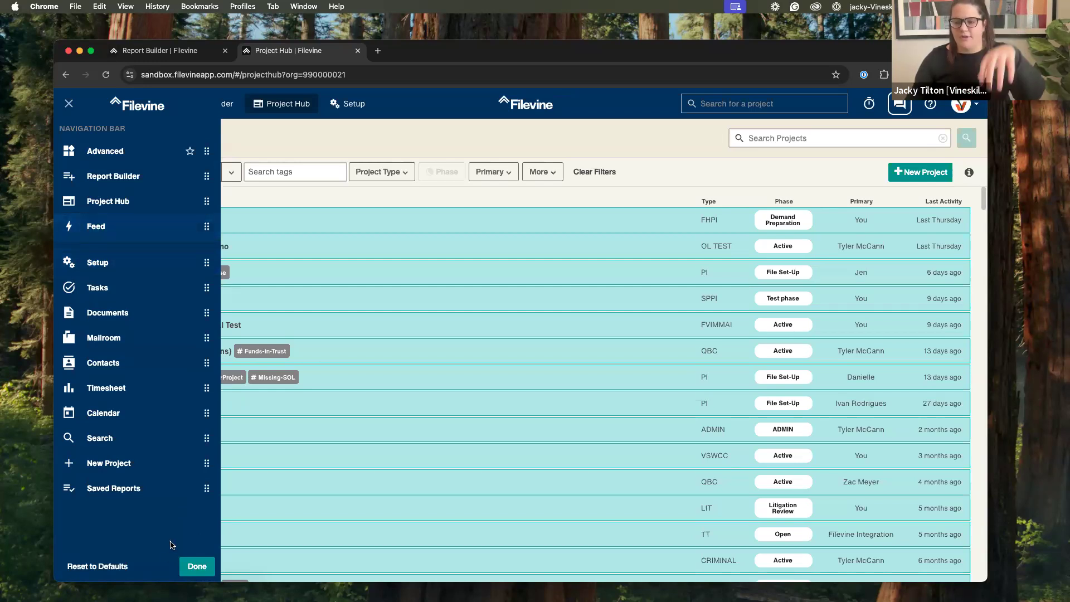
left_click(188, 574)
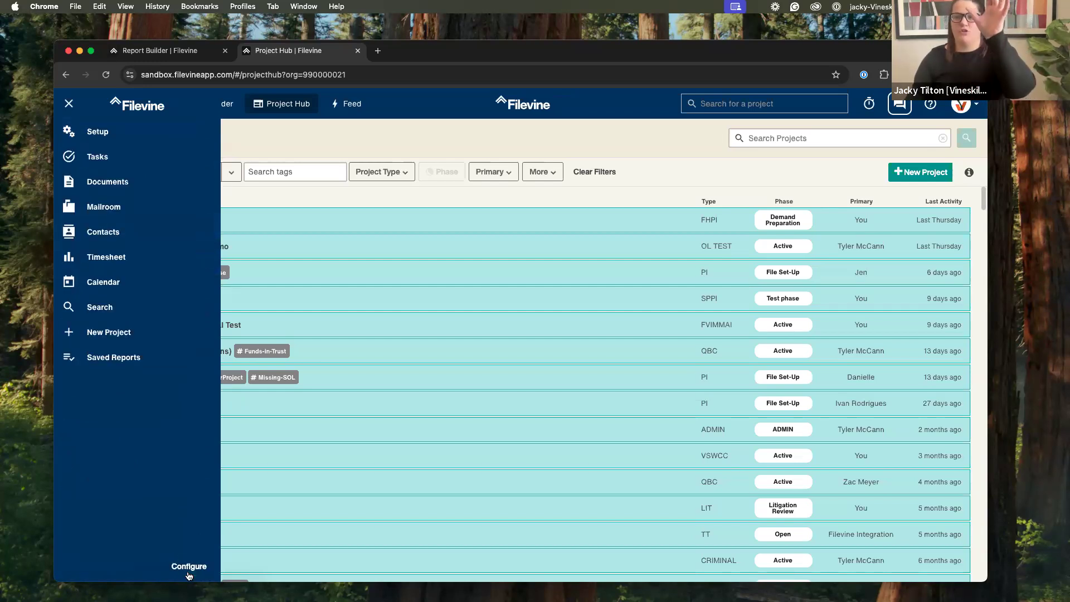
left_click(453, 151)
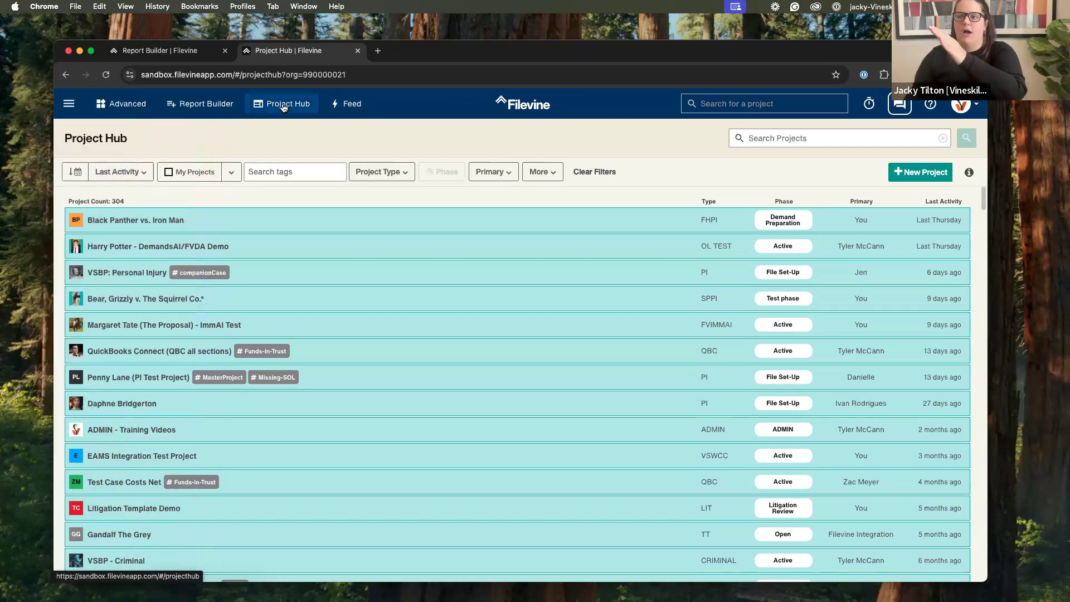
left_click(69, 105)
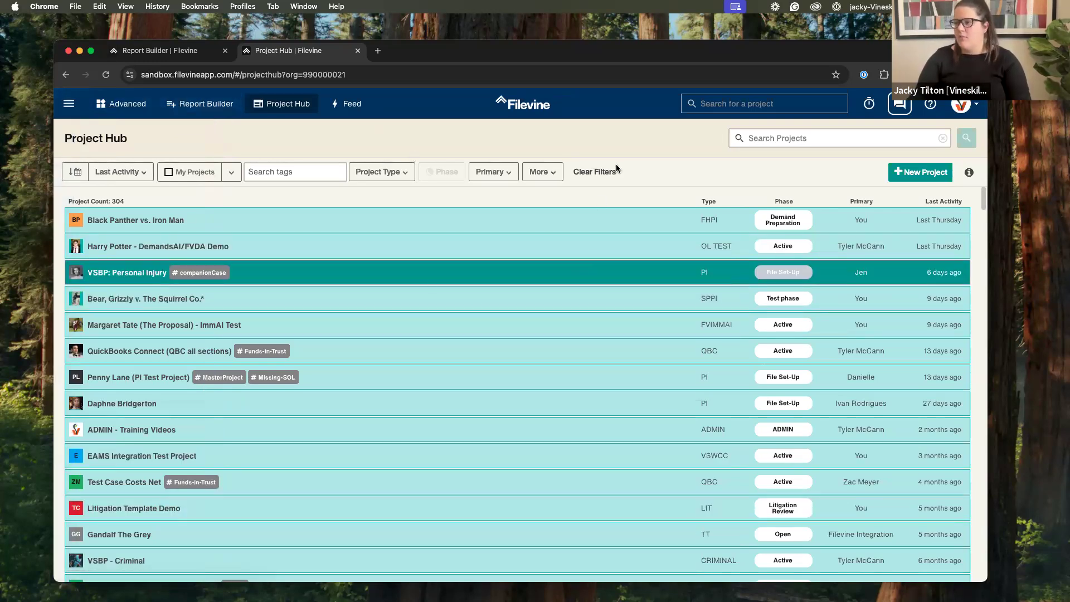
Step: Open the VSBP: Personal Injury project from the Project Hub and collapse its quick filters
left_click(382, 172)
left_click(646, 185)
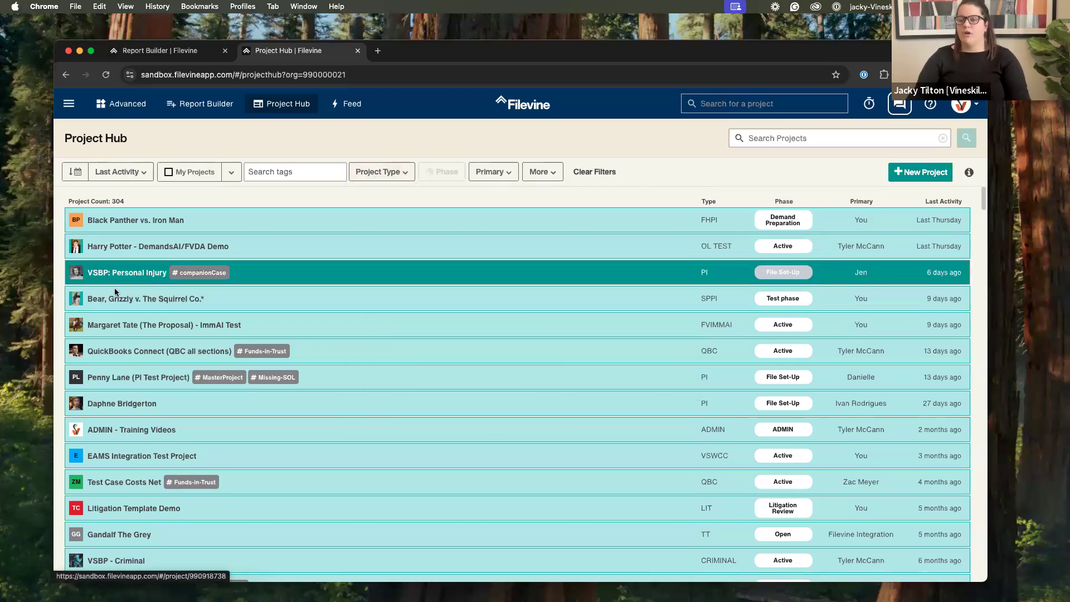
left_click(128, 277)
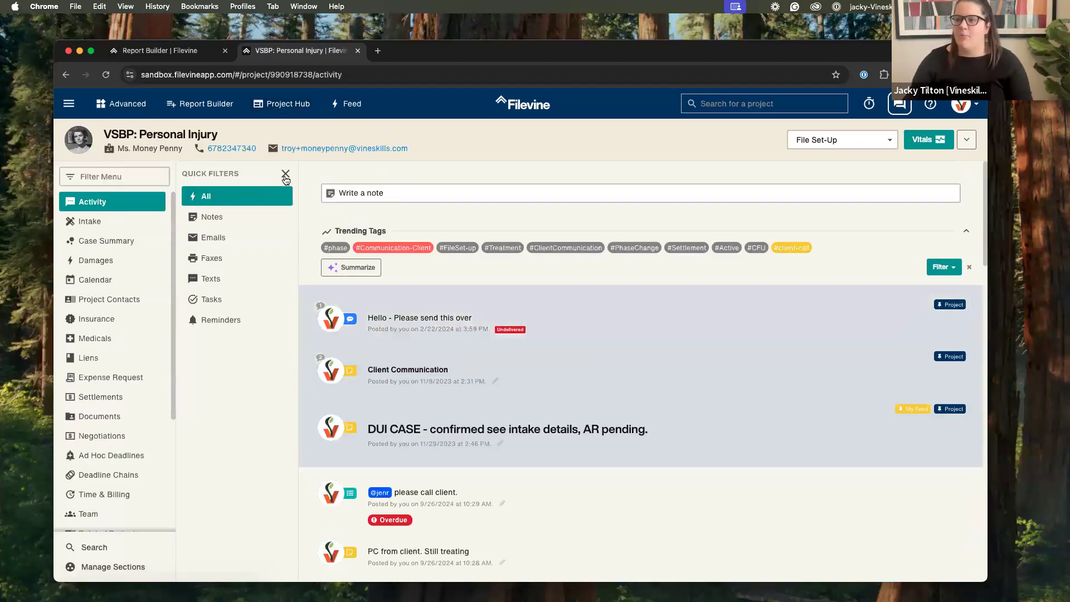
left_click(285, 174)
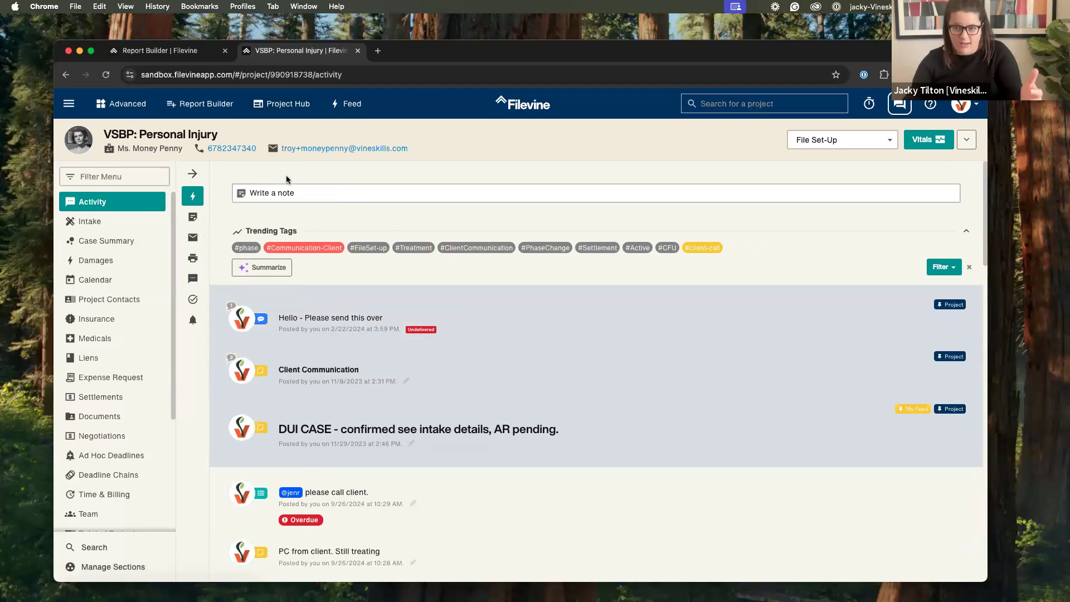
Step: Examine the fields in the project's Intake and Case Summary sections, including the retainment decision and incident details
left_click(100, 223)
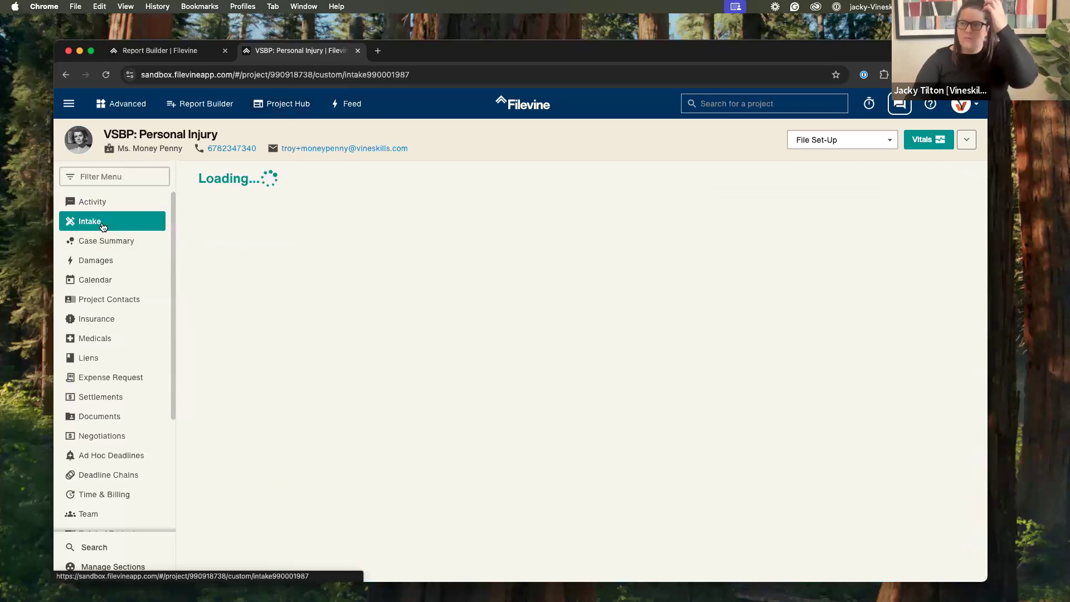
scroll(349, 332, "down", 1)
scroll(349, 330, "down", 5)
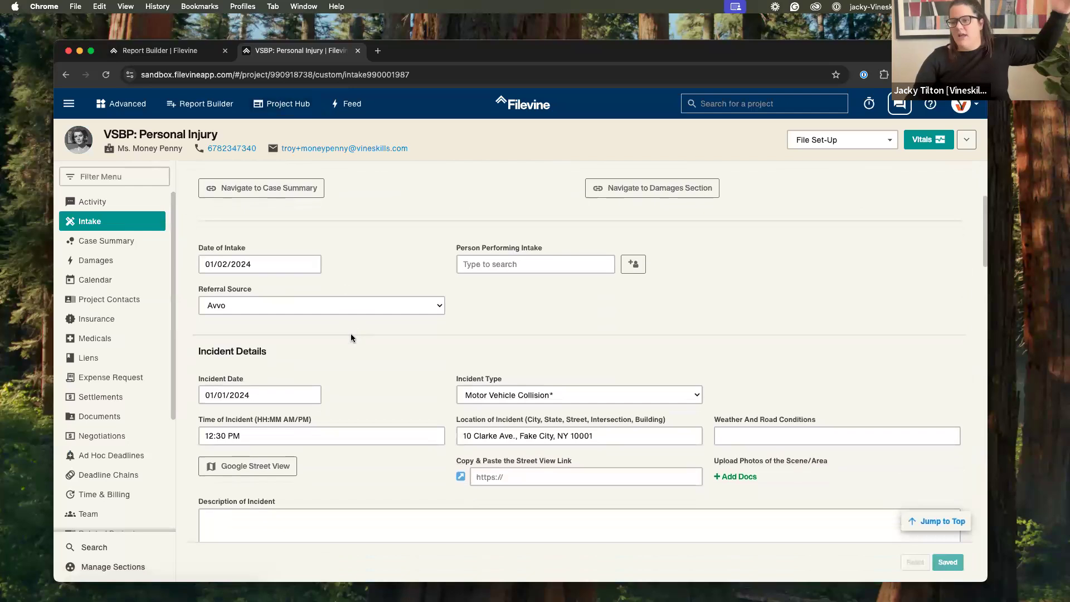
left_click(123, 240)
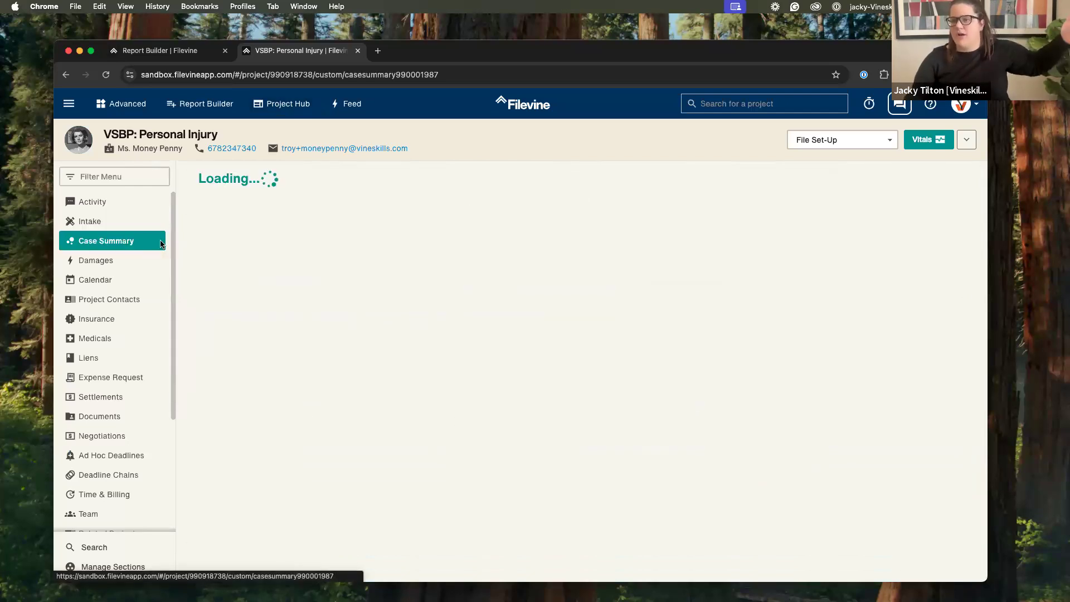
scroll(326, 344, "down", 3)
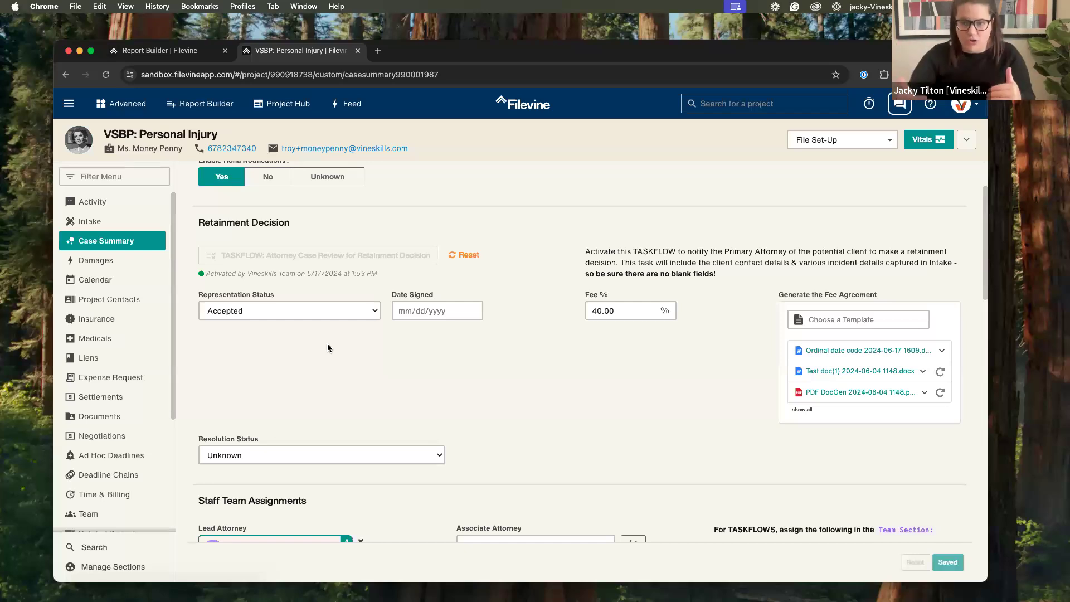
left_click(111, 230)
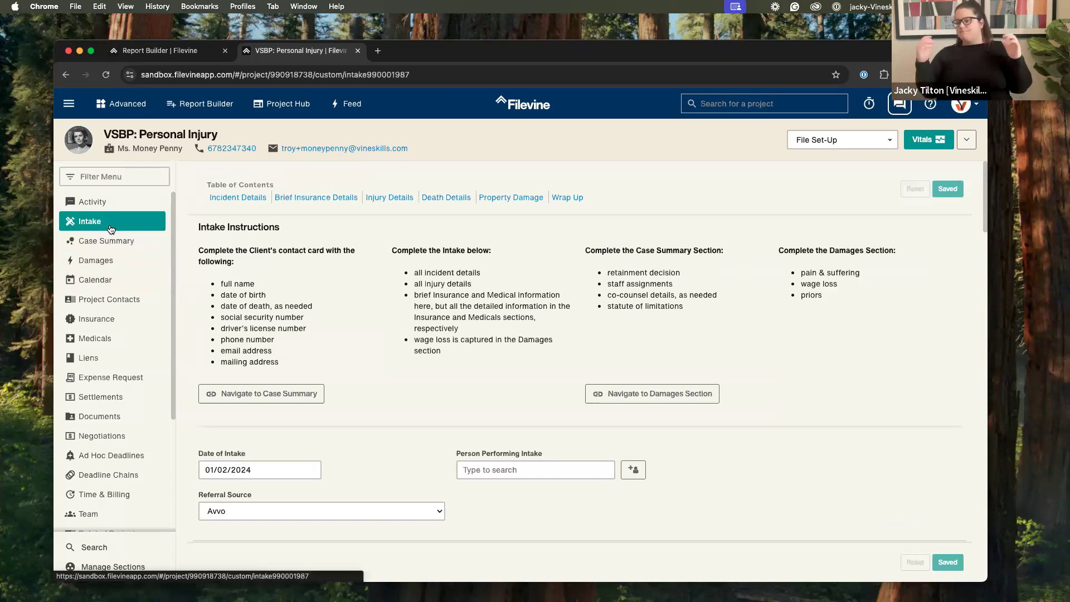
scroll(544, 427, "down", 5)
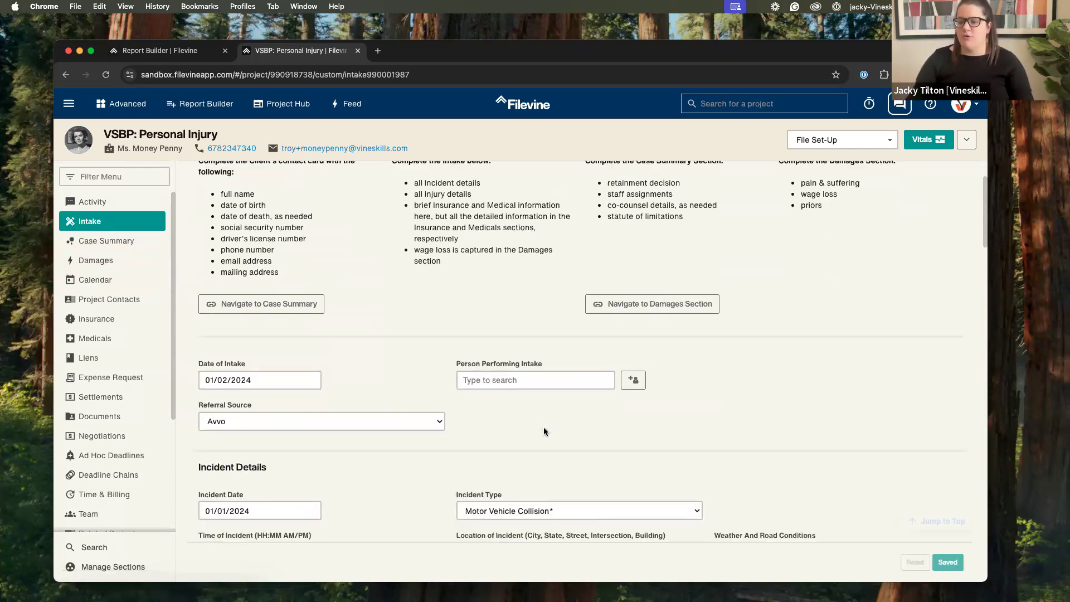
scroll(541, 429, "down", 2)
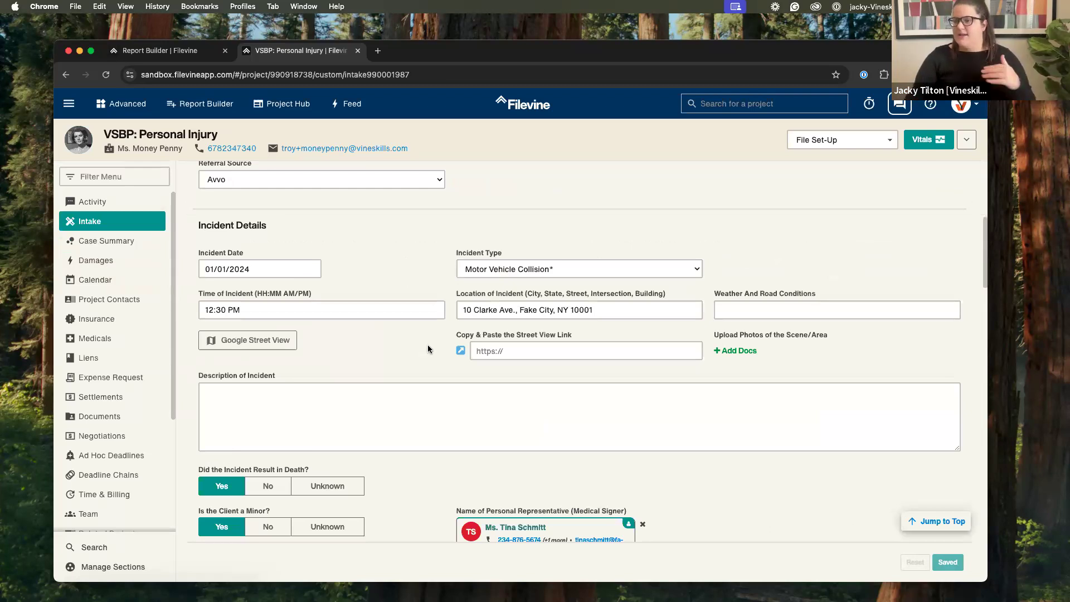
Step: Open Report Builder and review the saved reports and the report types available for a new report
left_click(188, 58)
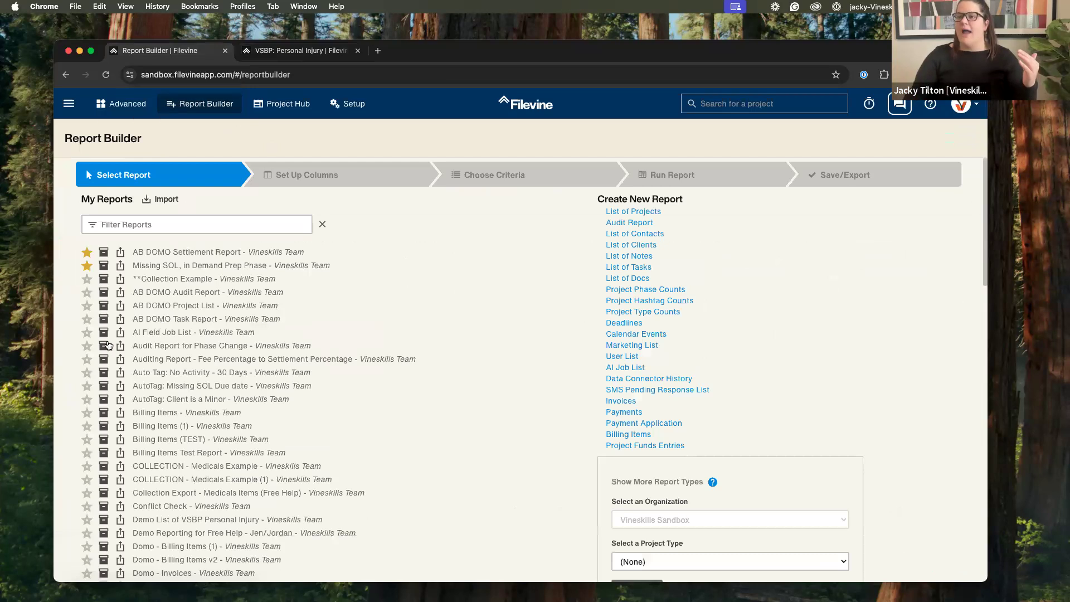
left_click(259, 107)
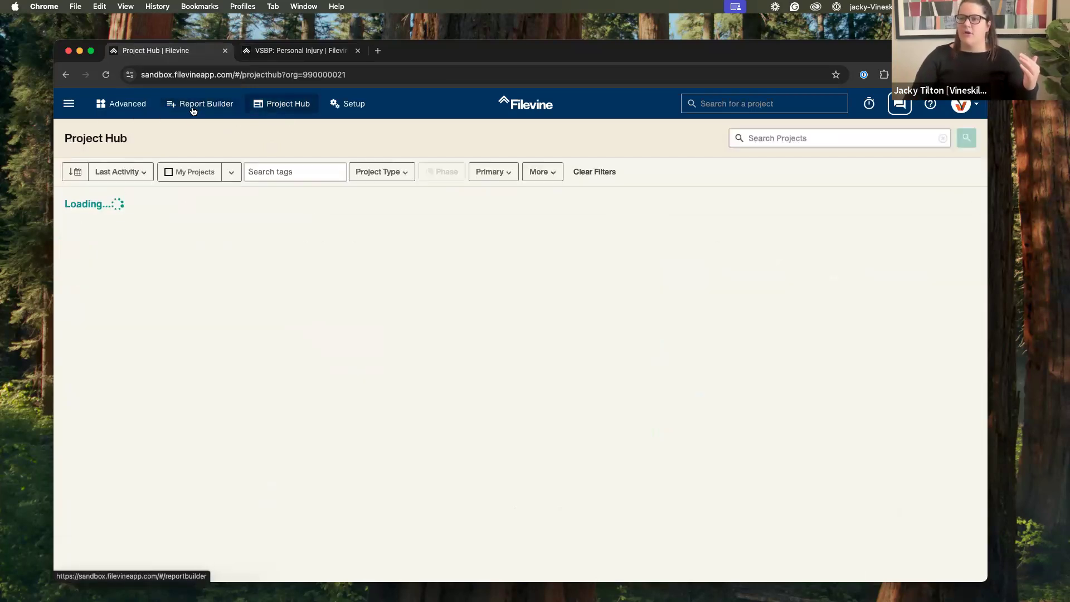
left_click(196, 106)
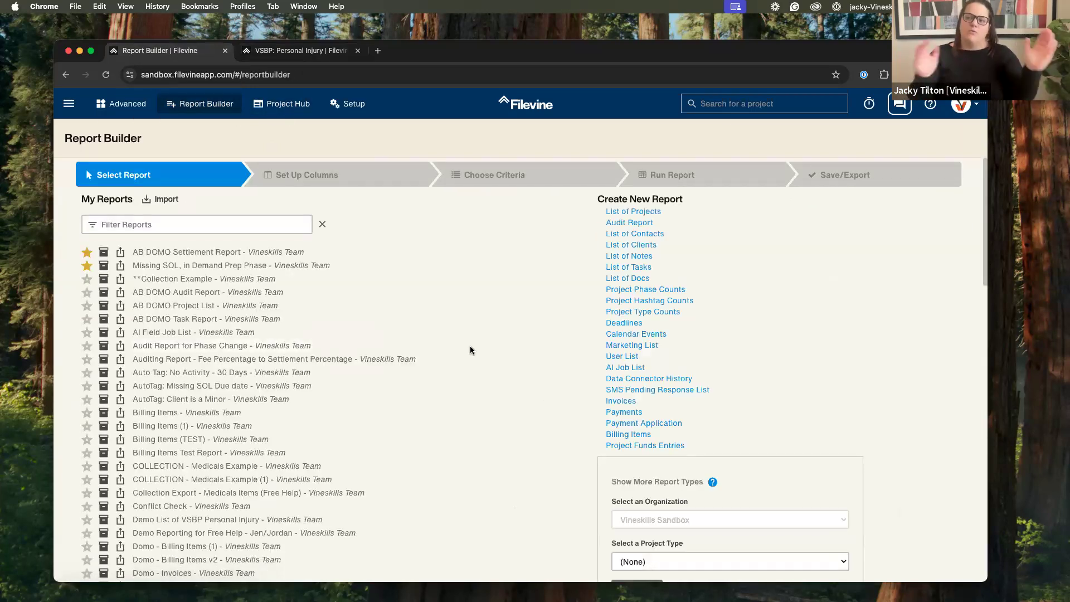
scroll(659, 262, "down", 1)
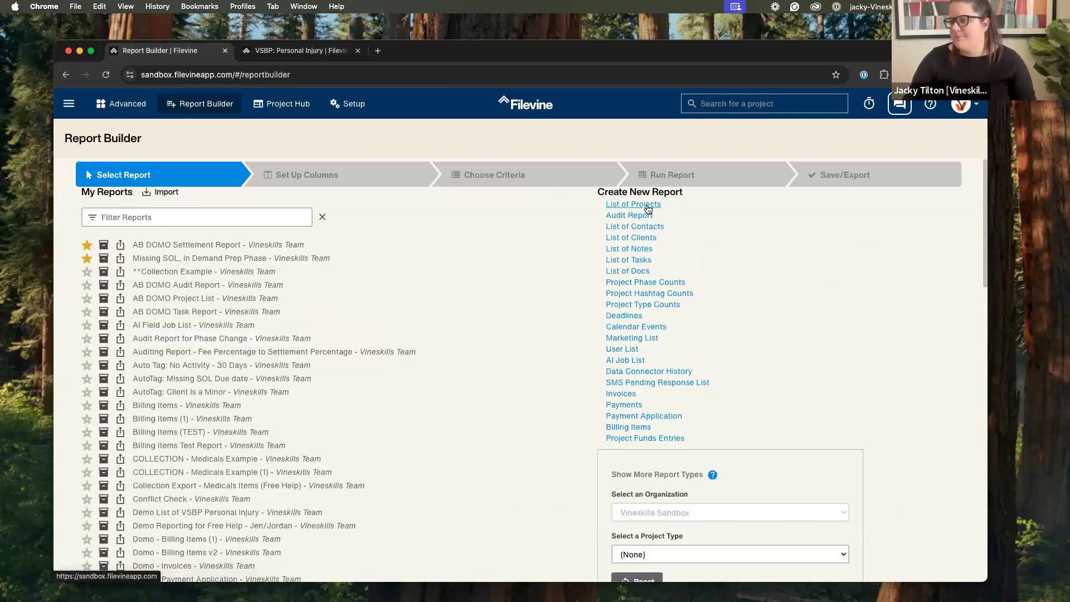
scroll(648, 209, "up", 1)
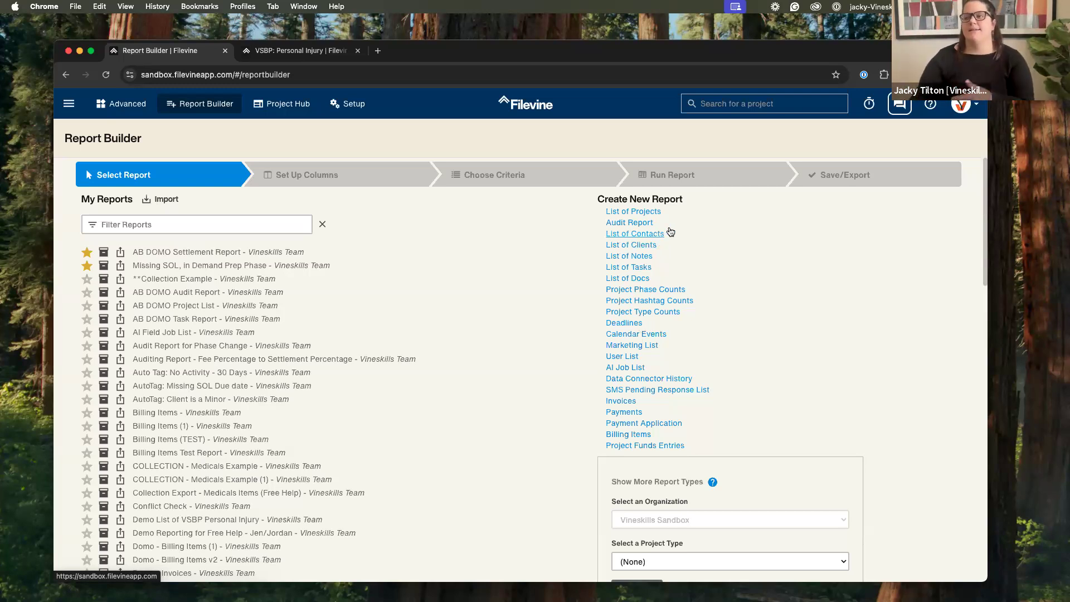
Step: Return to the Personal Injury project's Intake section and highlight the Incident Type field label
left_click(306, 52)
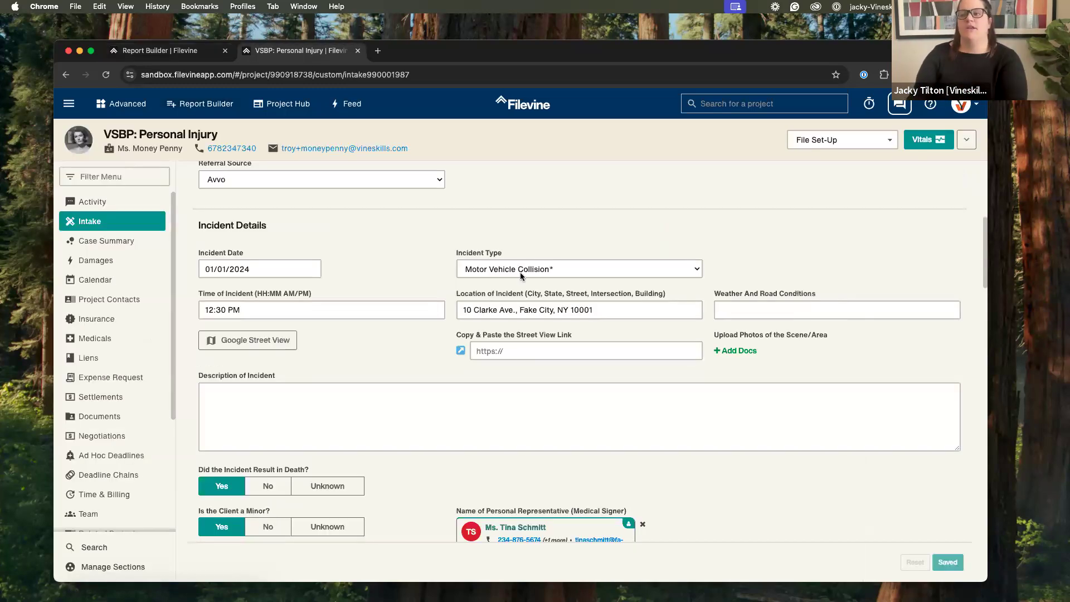
left_click_drag(465, 258, 455, 257)
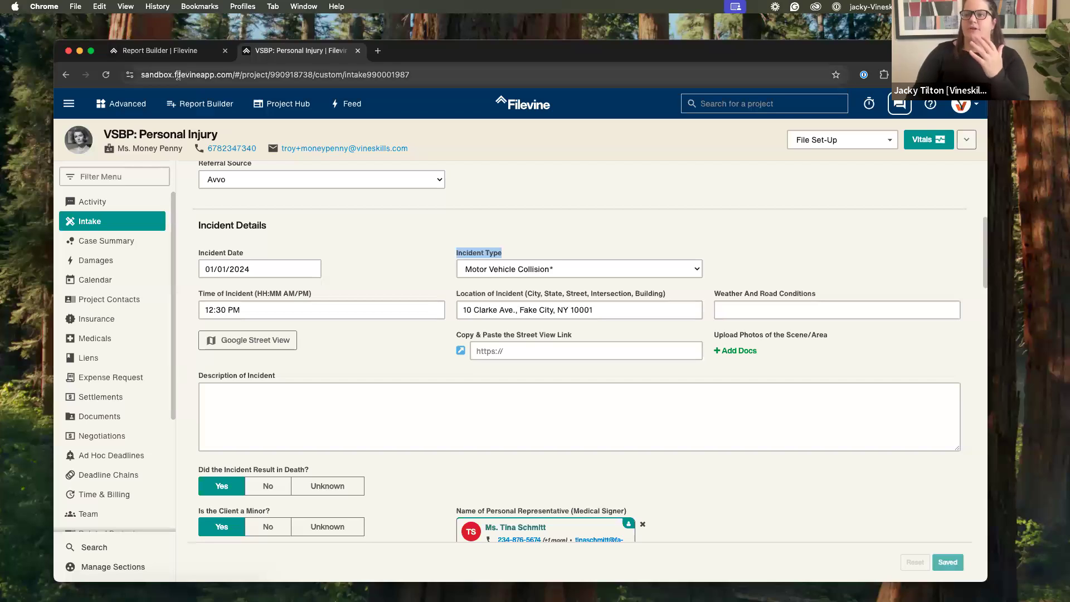
left_click(169, 55)
left_click(287, 53)
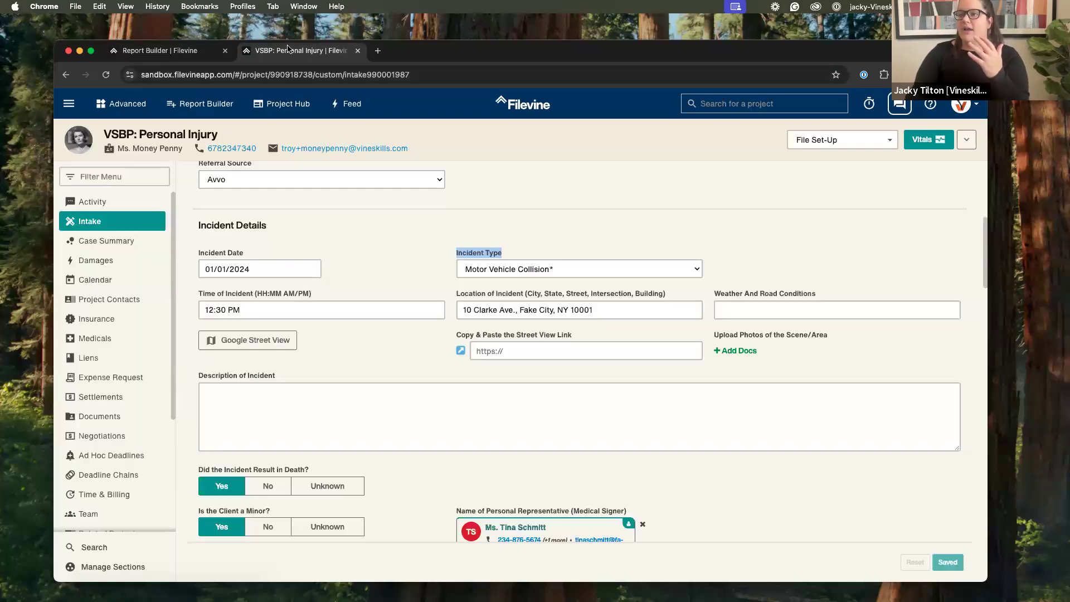
Step: Compare the List of Notes report type with the notes in the Personal Injury project's Activity feed
left_click(167, 50)
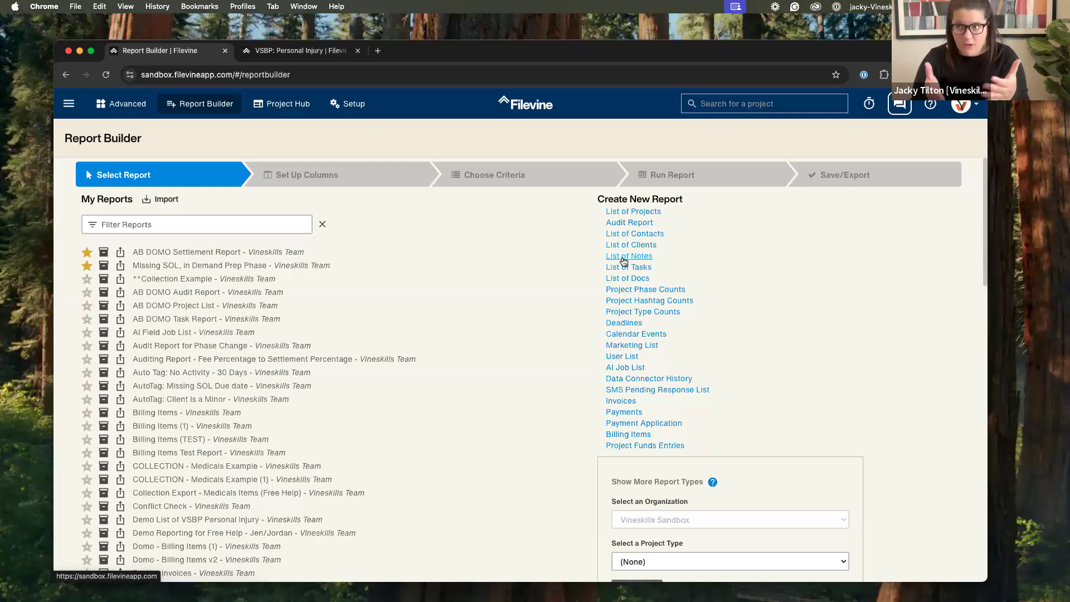
left_click(334, 50)
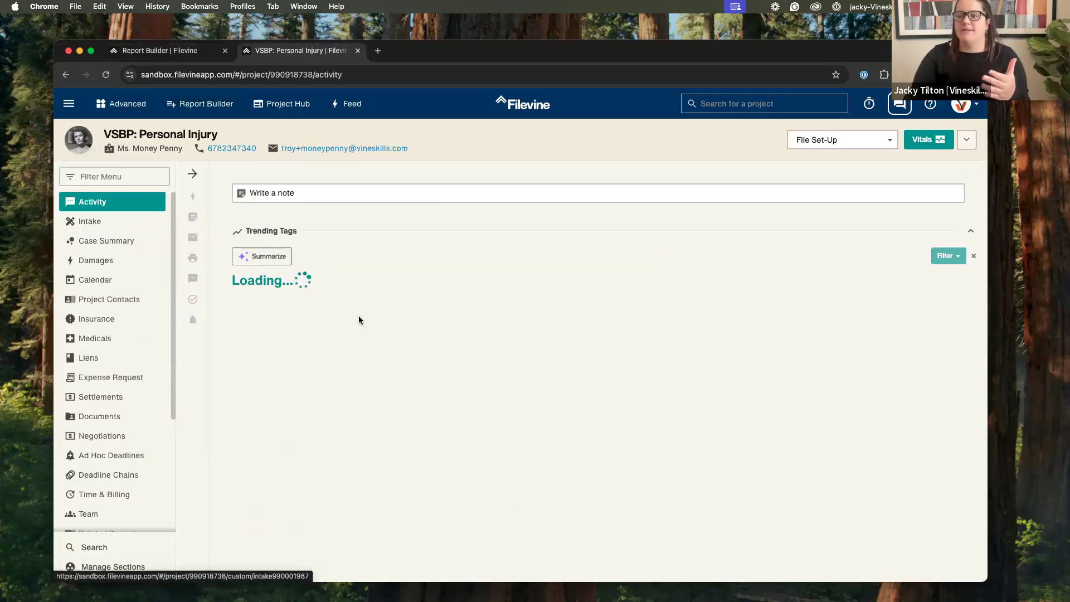
scroll(412, 410, "down", 2)
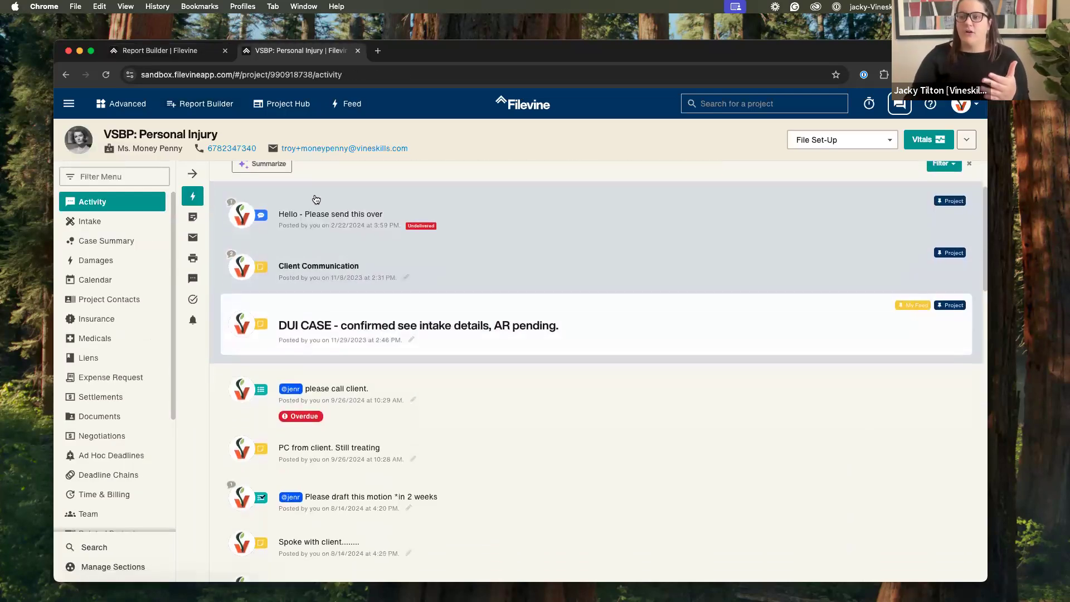
Step: Start a new List of Projects report in Report Builder
left_click(162, 50)
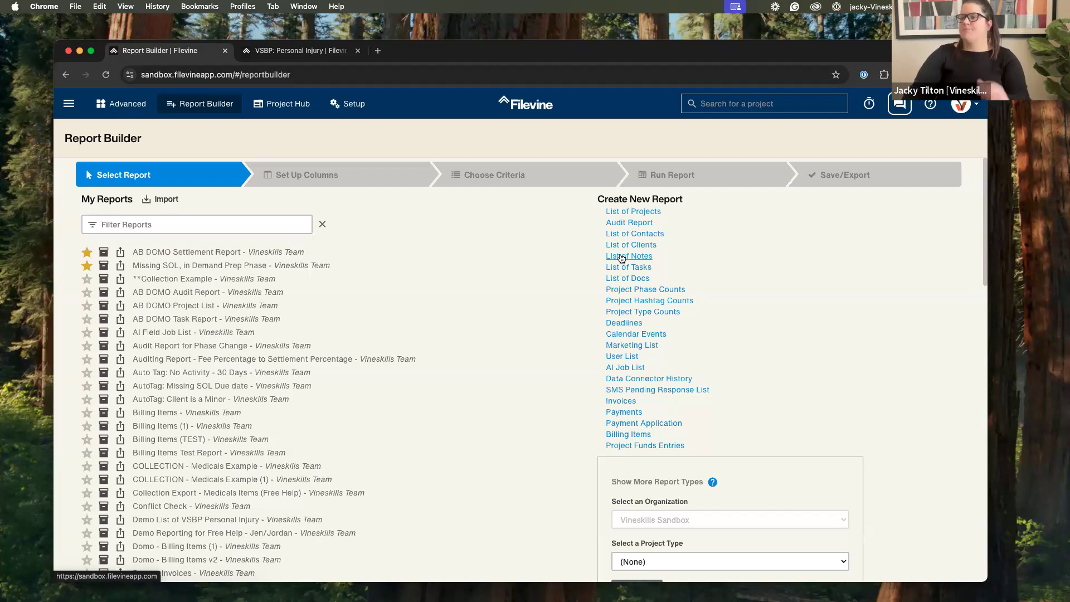
left_click(613, 214)
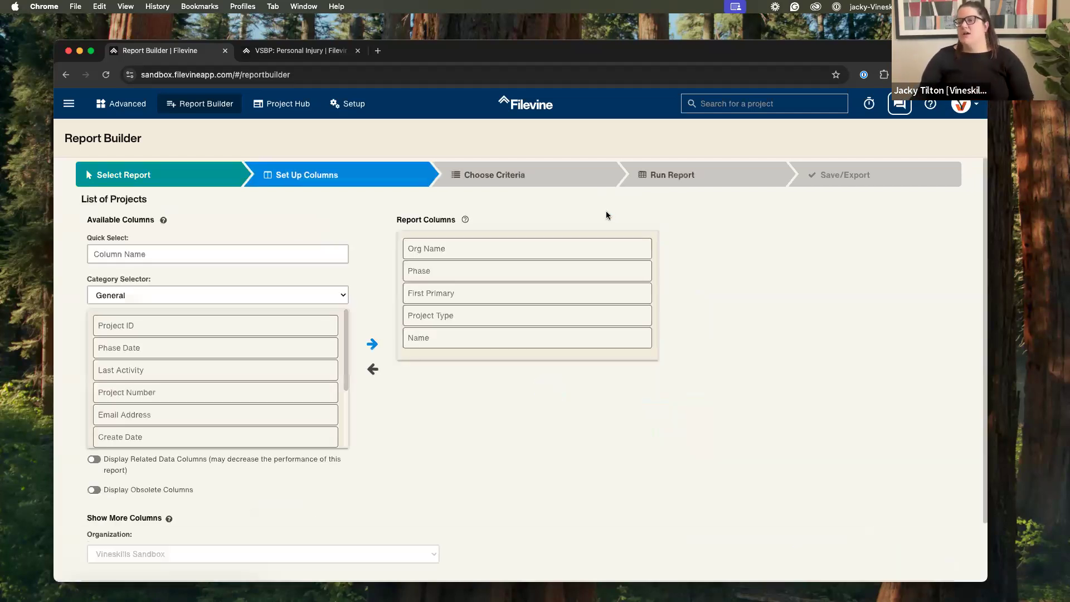
Step: Compare the Personal Injury project's Intake fields with the columns offered for the List of Projects report
left_click(301, 50)
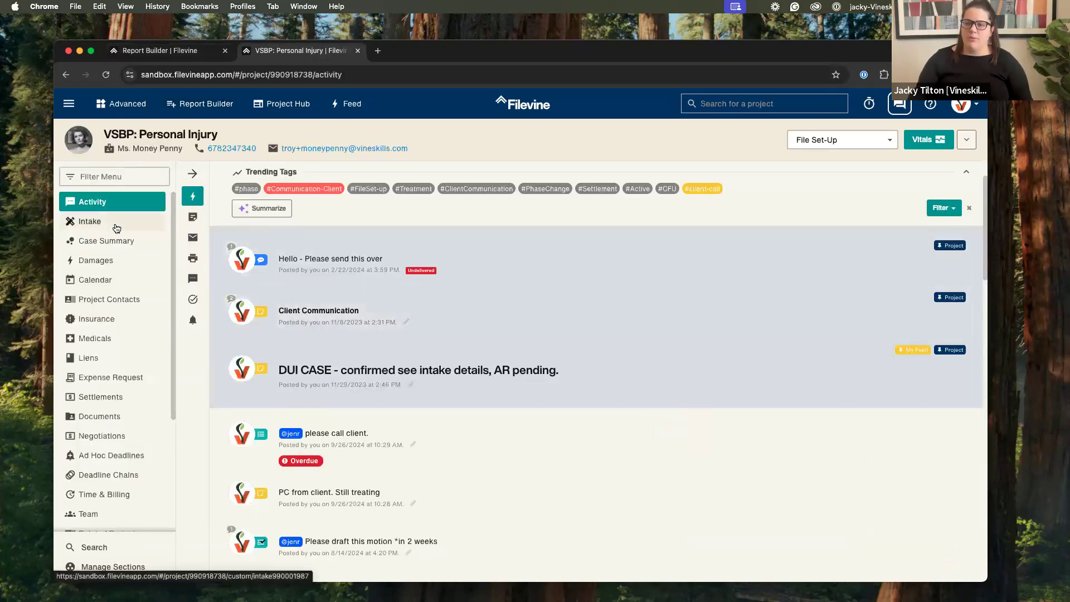
left_click(90, 222)
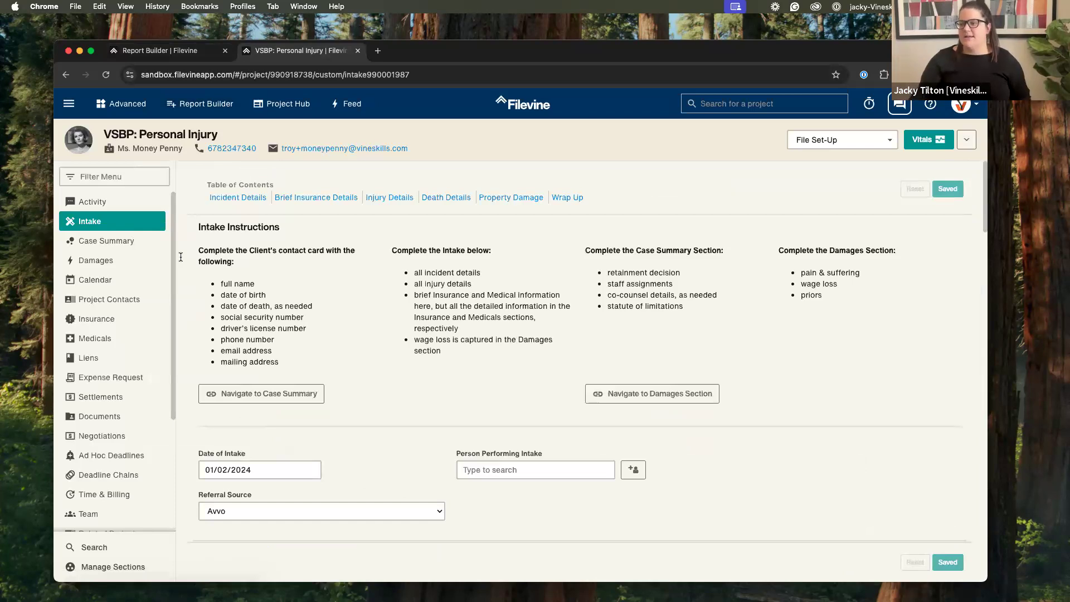
scroll(355, 359, "down", 3)
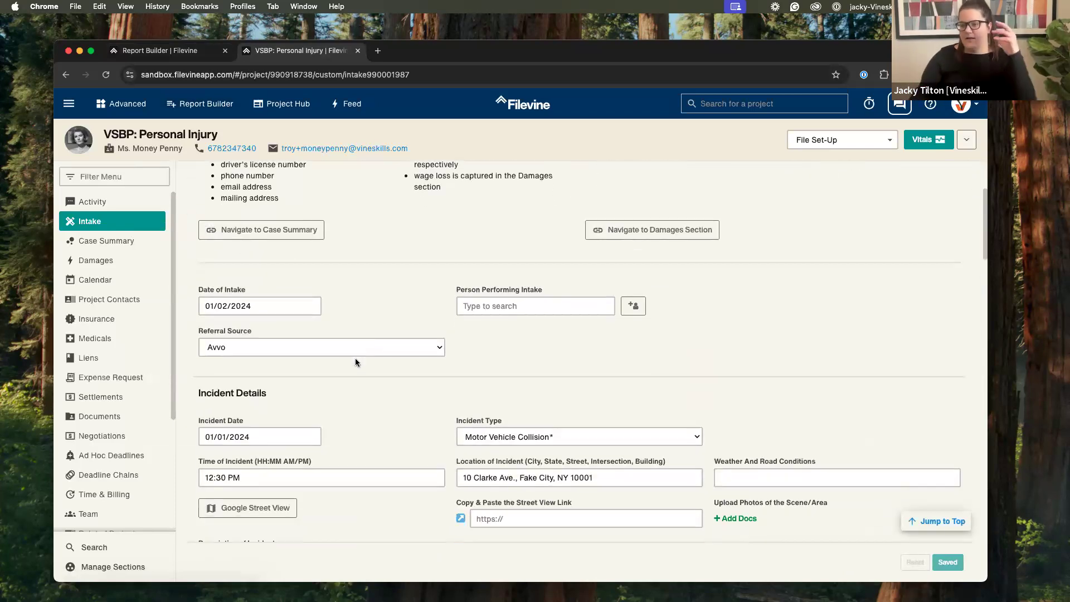
left_click(157, 50)
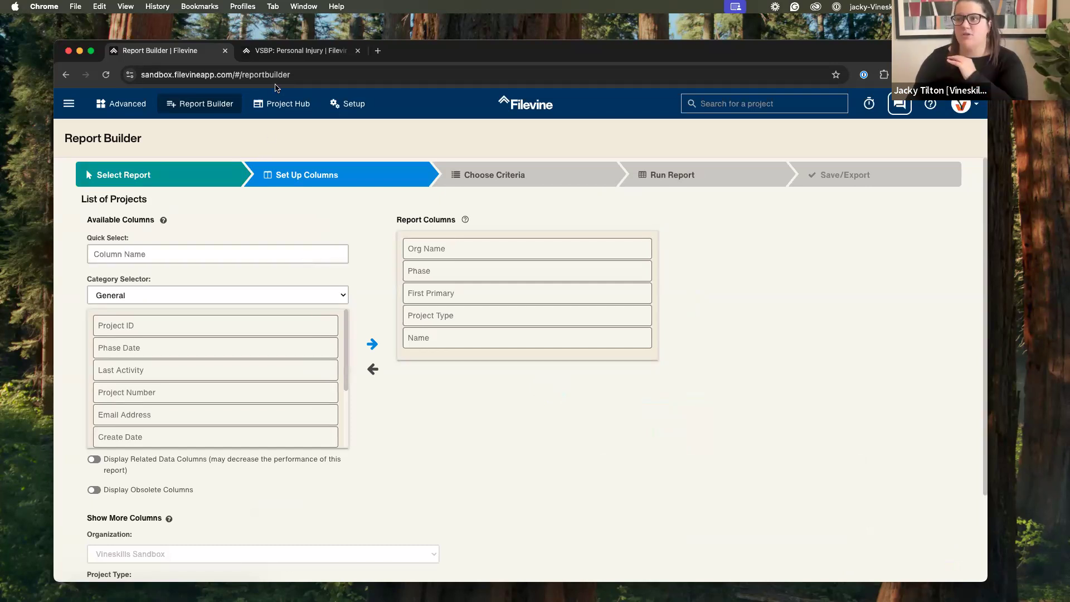
left_click(303, 51)
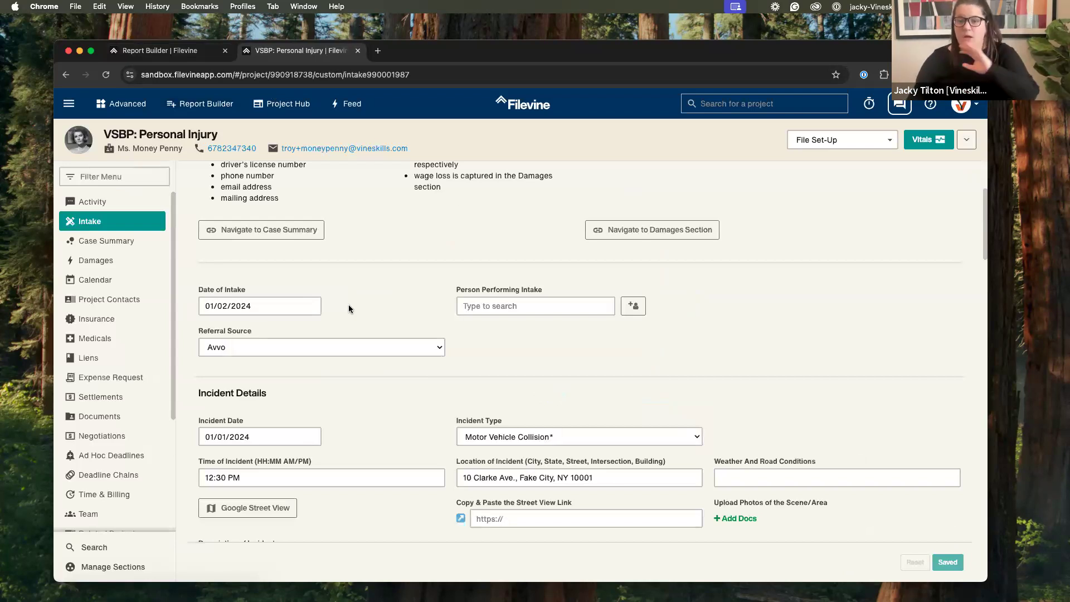
Step: In Report Builder, make Name the first report column and remove the Org Name and Project Type columns
scroll(544, 253, "up", 5)
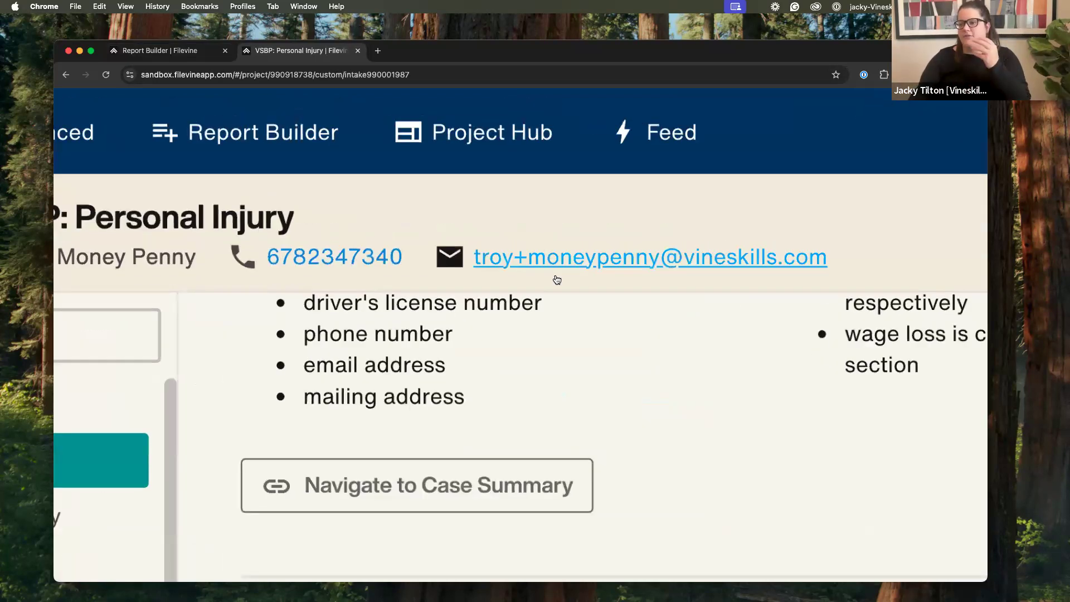
scroll(553, 290, "down", 4)
left_click(181, 49)
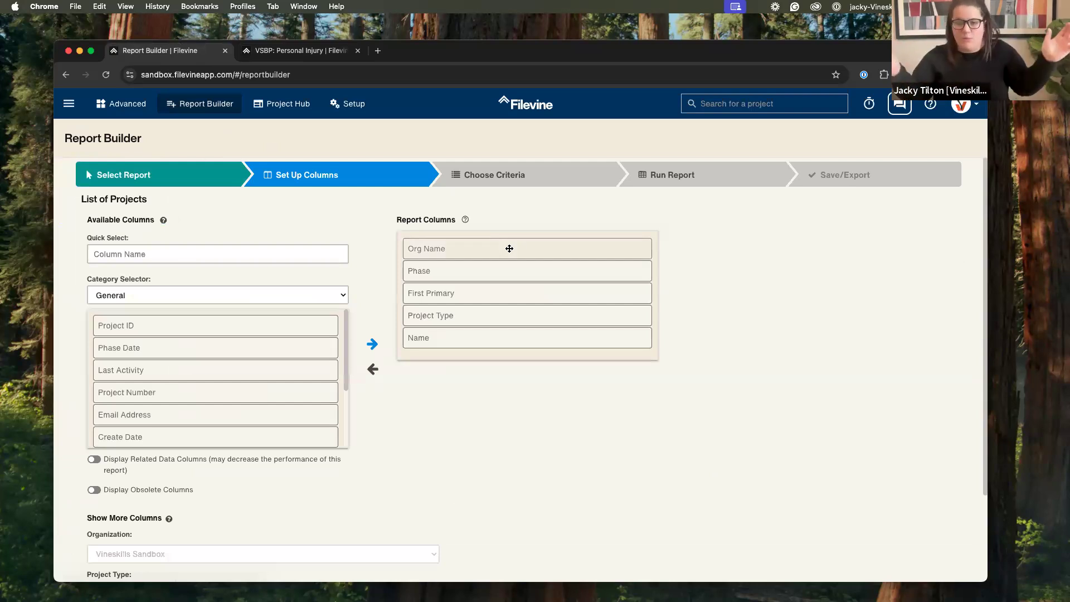
left_click_drag(477, 342, 421, 249)
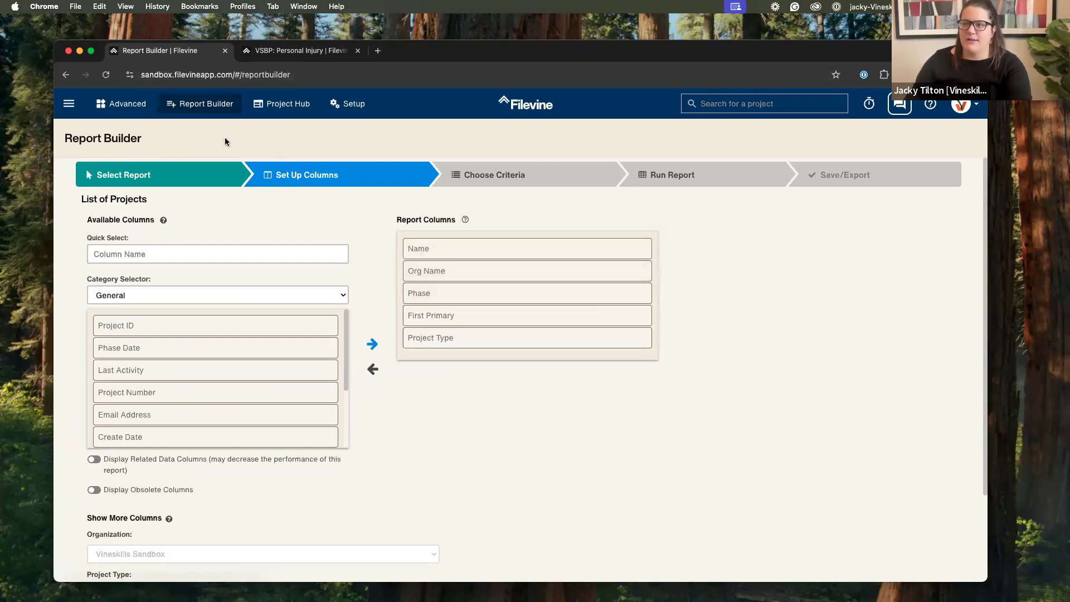
double_click(445, 273)
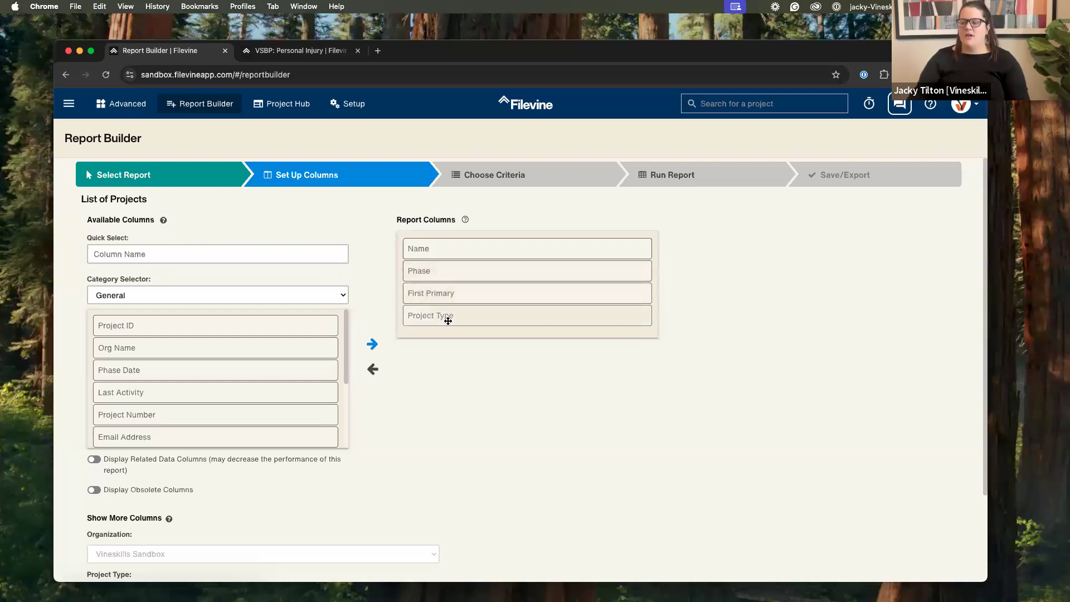
double_click(448, 320)
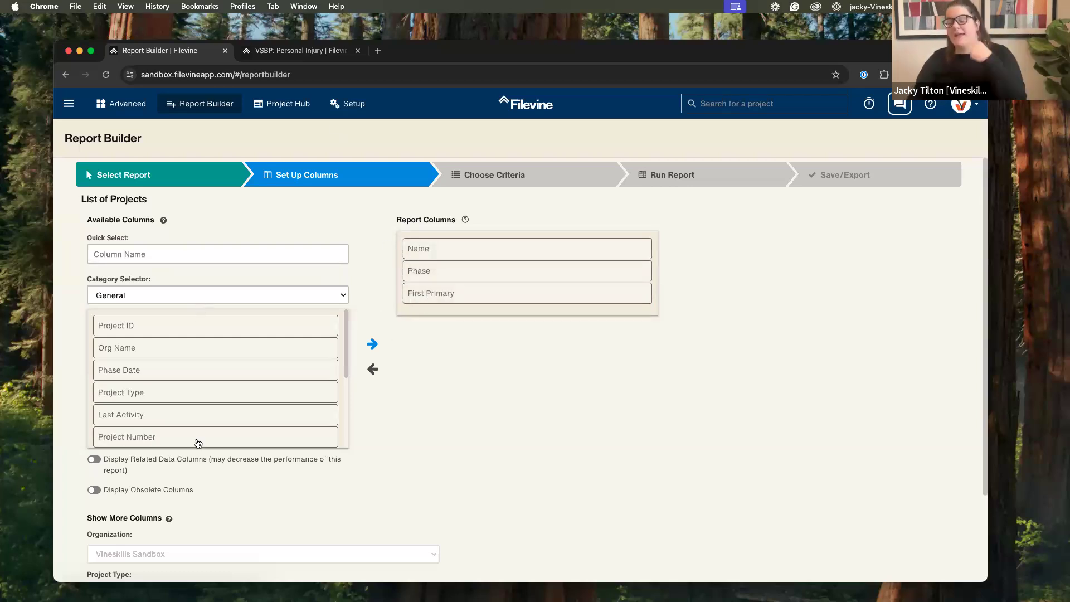
Step: Show more available columns for the VSBP: Personal Injury project type
scroll(218, 471, "down", 1)
left_click(222, 550)
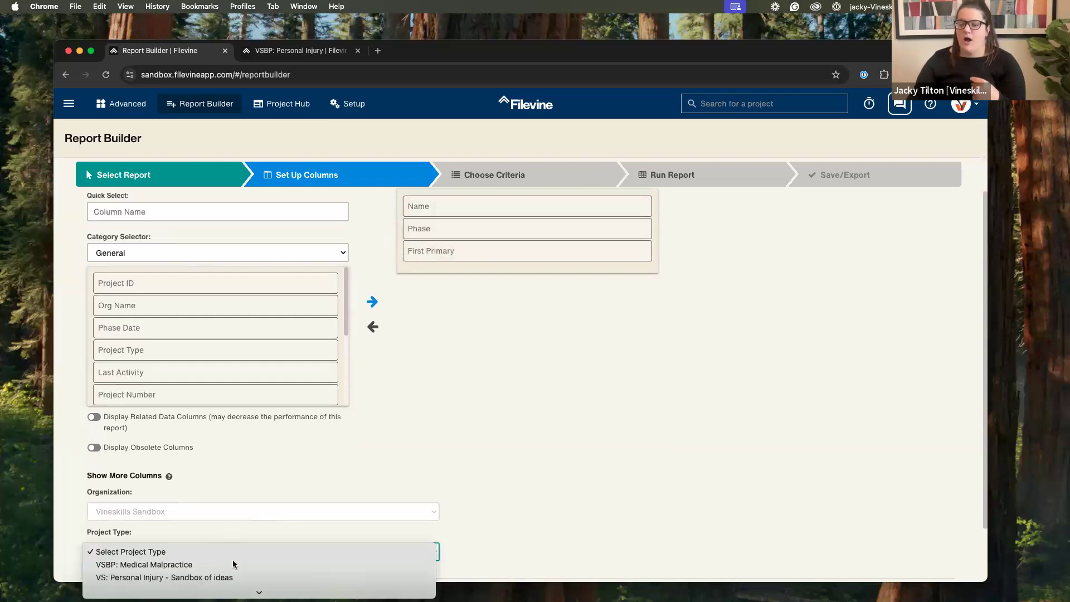
scroll(232, 564, "down", 5)
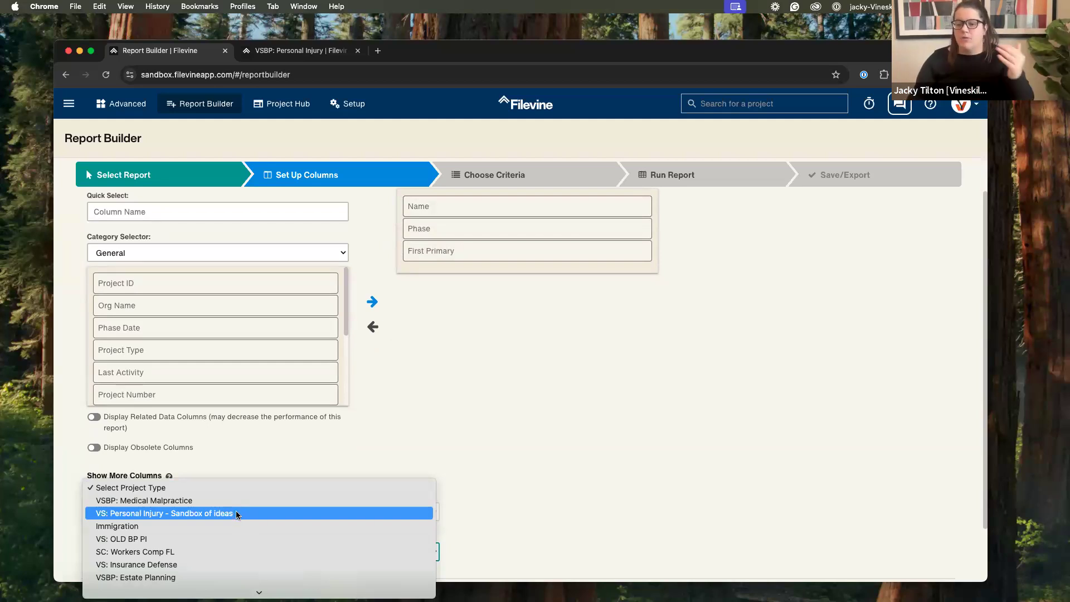
scroll(237, 512, "down", 2)
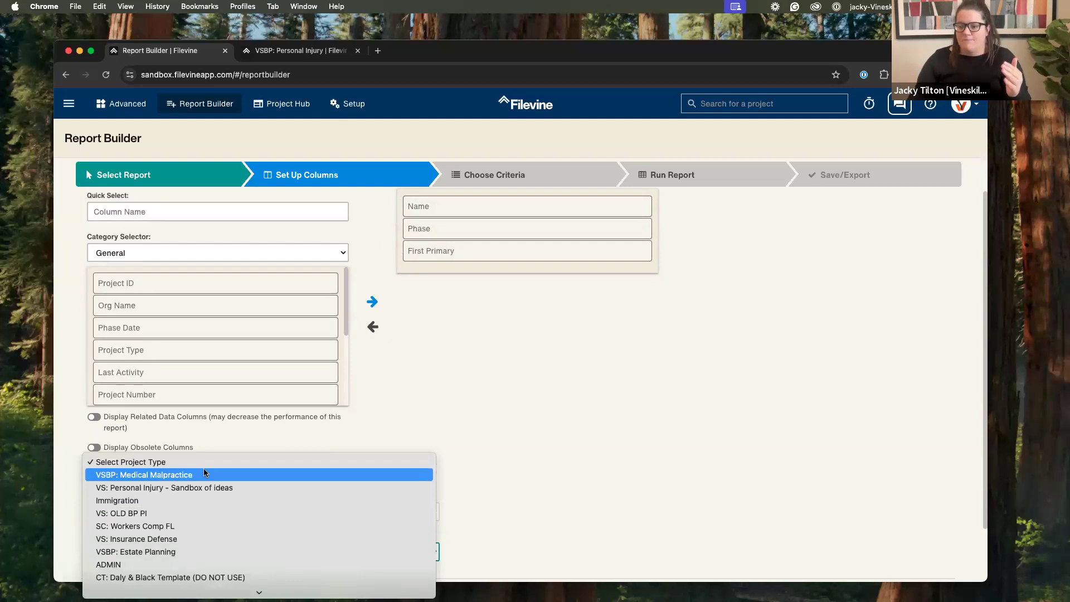
scroll(209, 485, "down", 5)
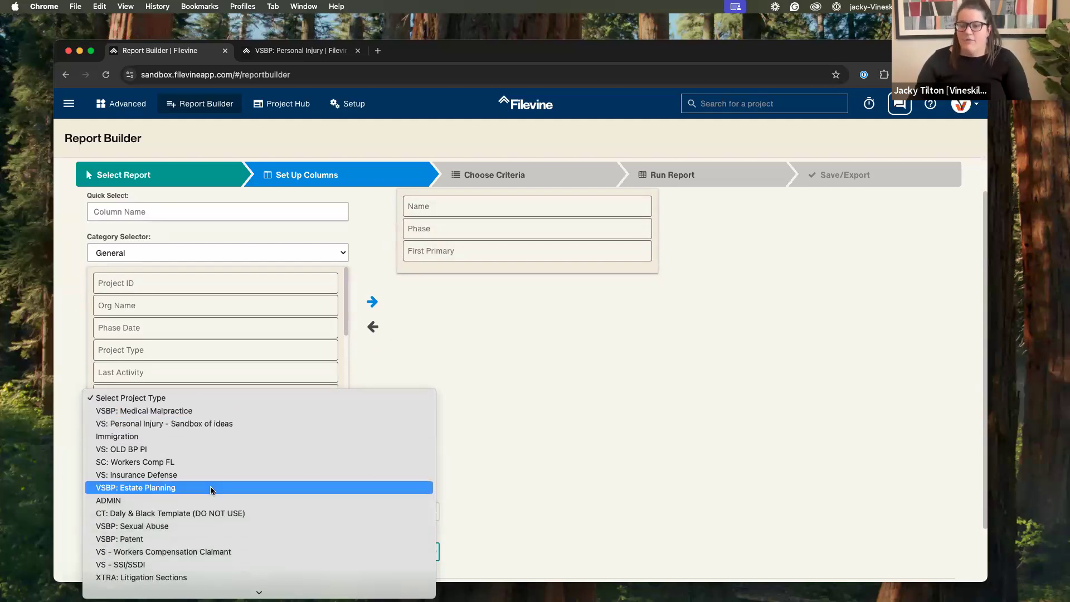
scroll(210, 489, "down", 5)
scroll(209, 486, "down", 3)
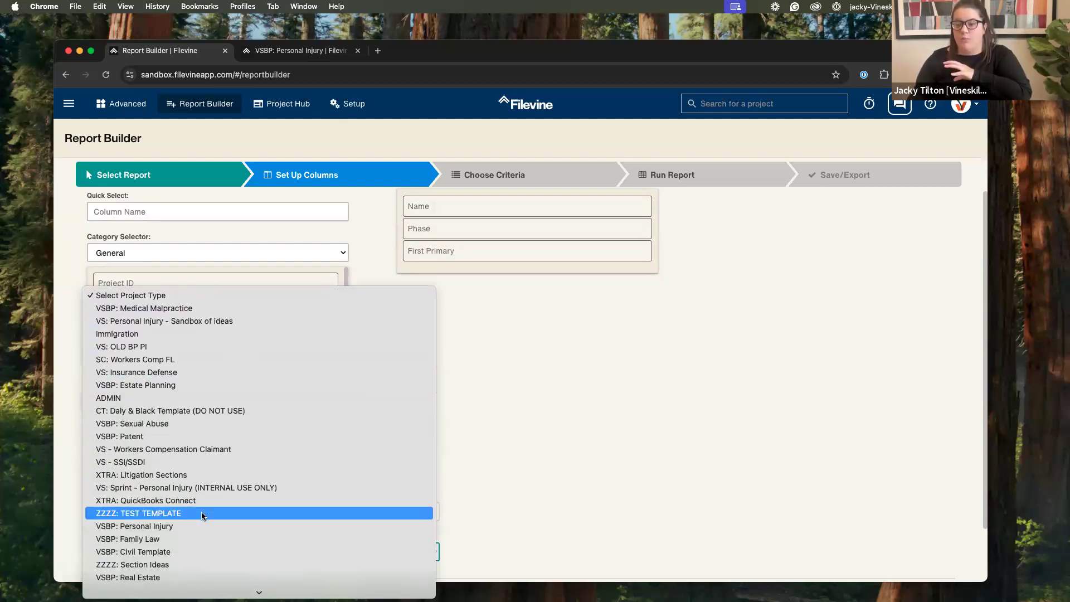
left_click(239, 527)
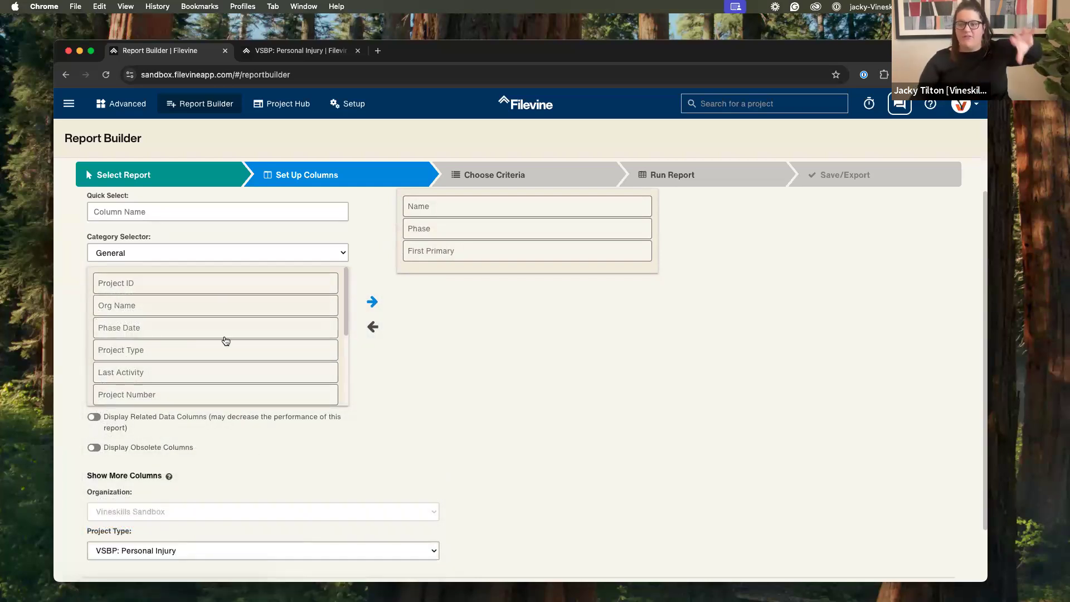
Step: Examine the available column categories and compare them with the sections of the Personal Injury project
left_click(180, 248)
left_click(187, 224)
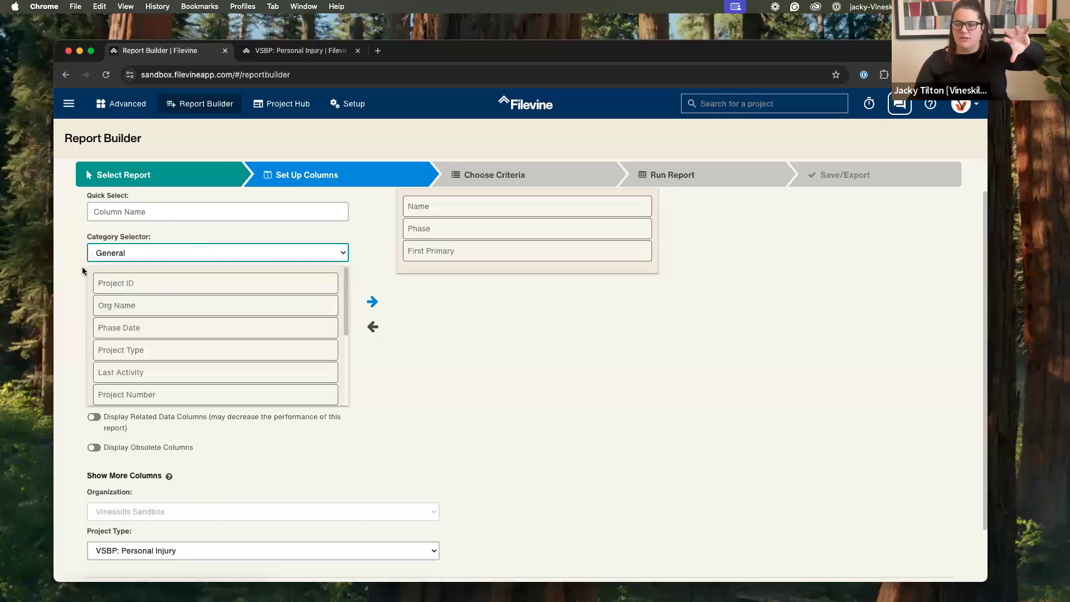
left_click(159, 251)
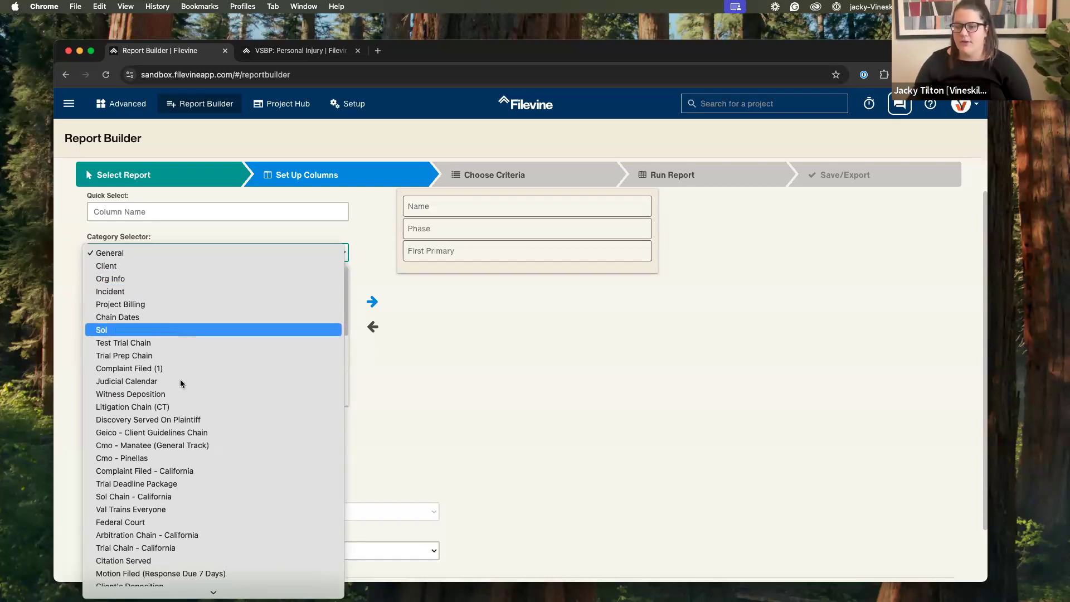
scroll(222, 503, "down", 2)
scroll(222, 504, "down", 5)
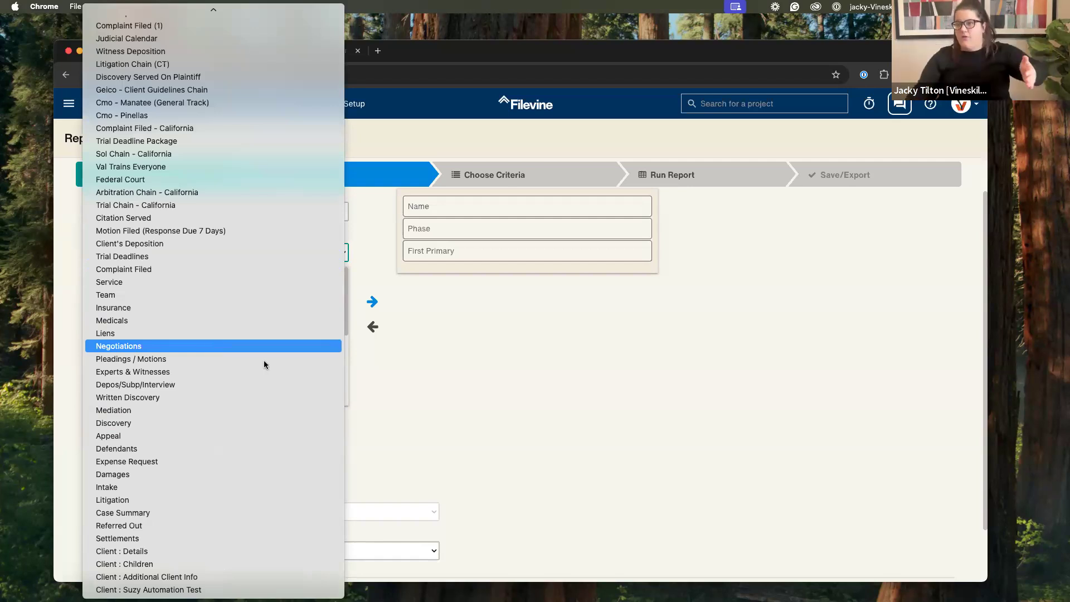
left_click(576, 319)
left_click(268, 50)
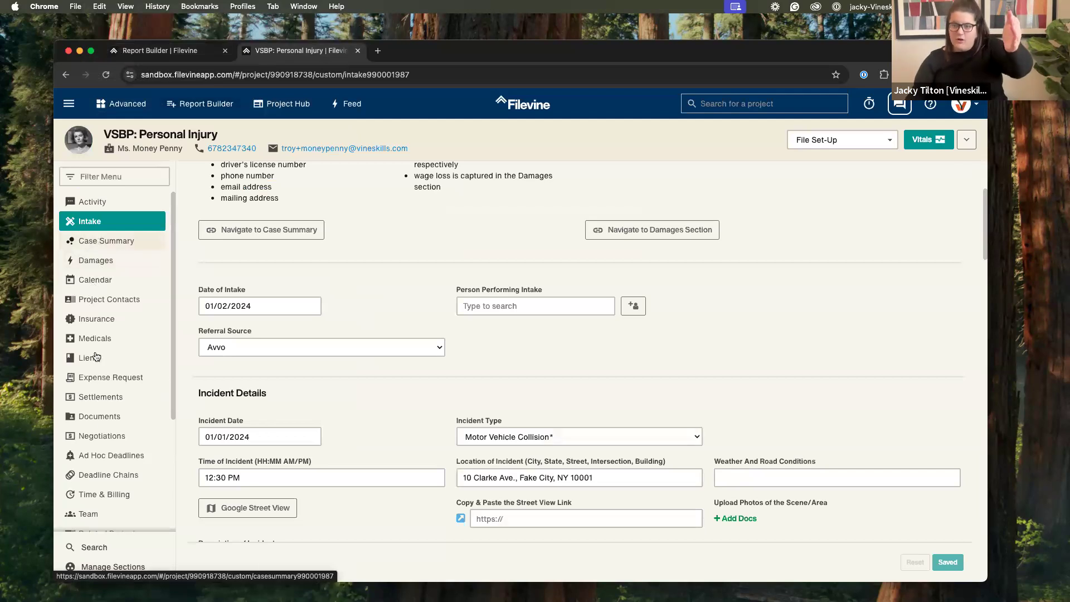
left_click(160, 50)
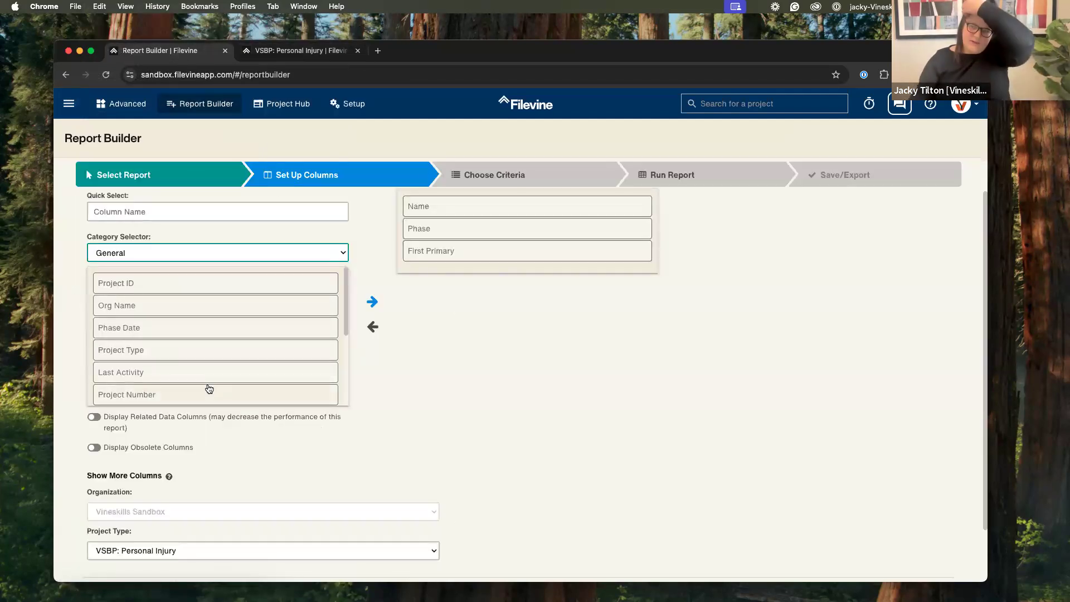
left_click(219, 247)
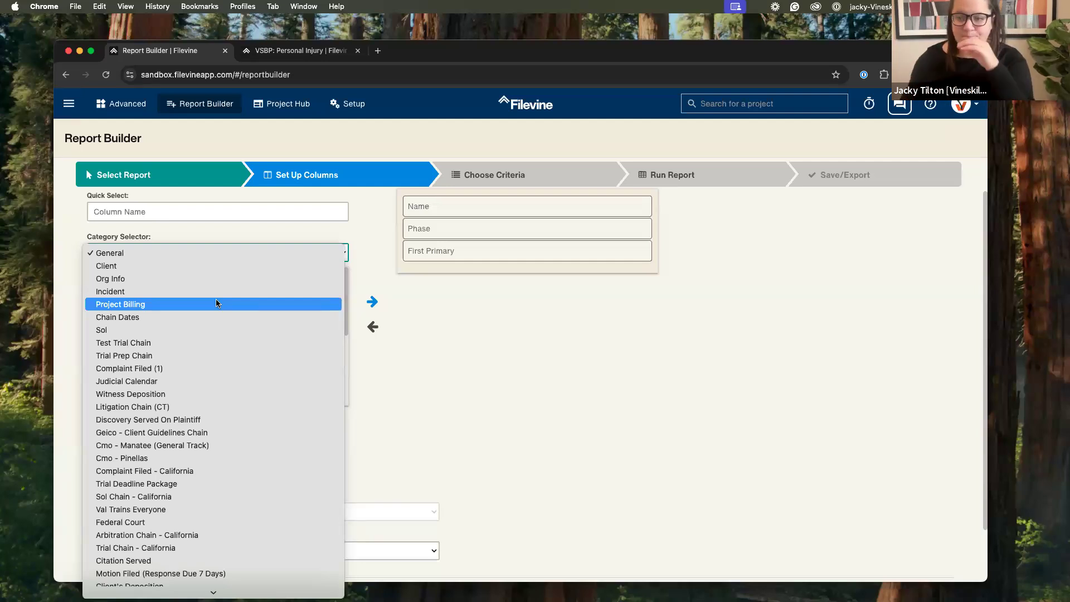
left_click(472, 348)
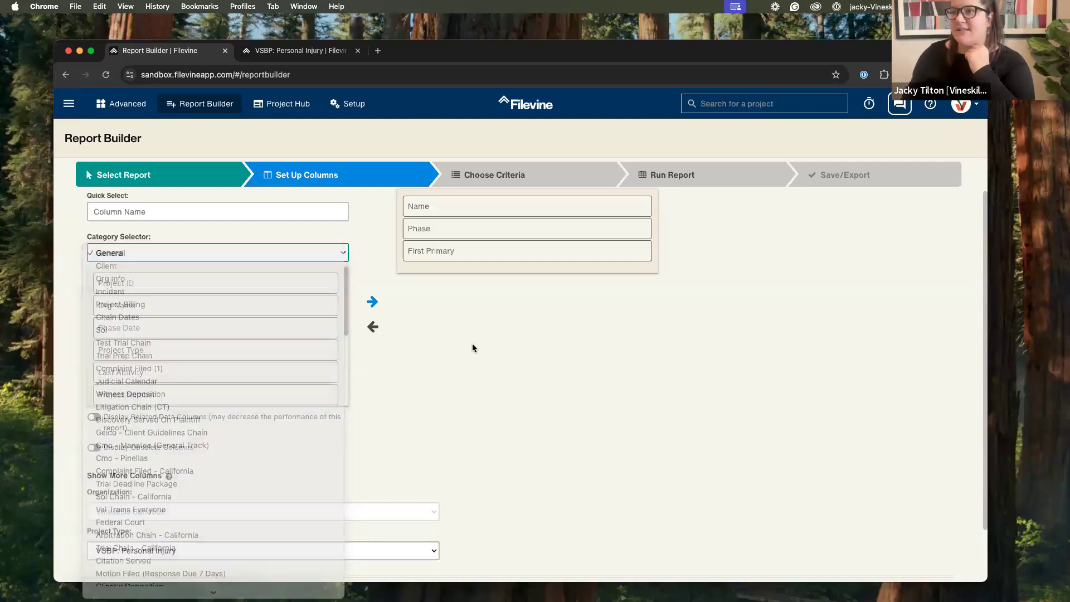
Step: Copy the Incident Type label from the project's Intake section and add the matching Intake column to the report
key("ctrl+Tab")
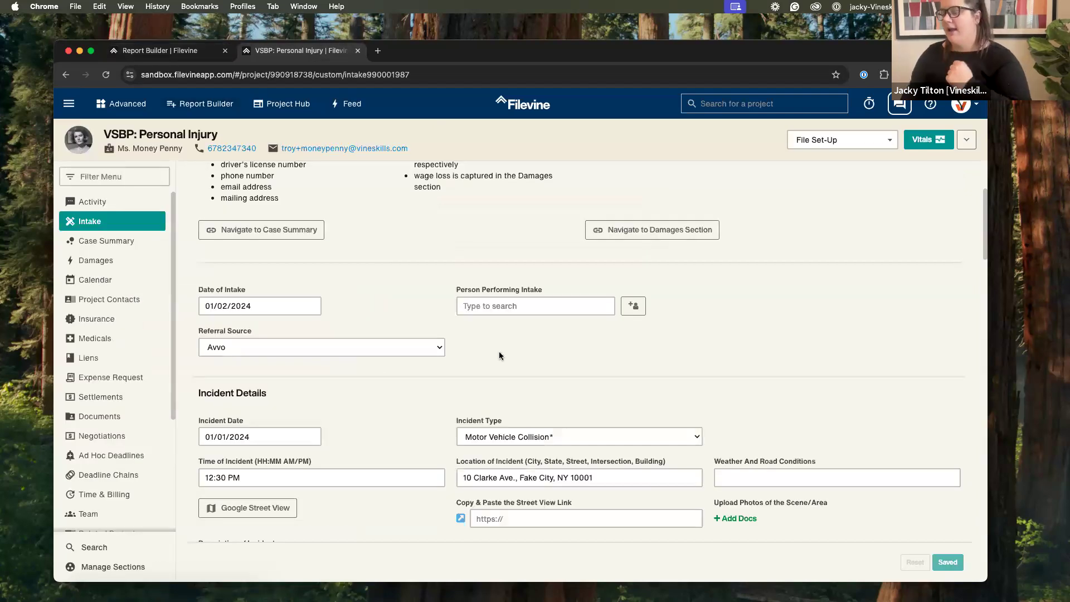
mouse_move(507, 420)
left_mouse_down()
mouse_move(449, 422)
mouse_move(509, 420)
left_mouse_up()
left_click(505, 420)
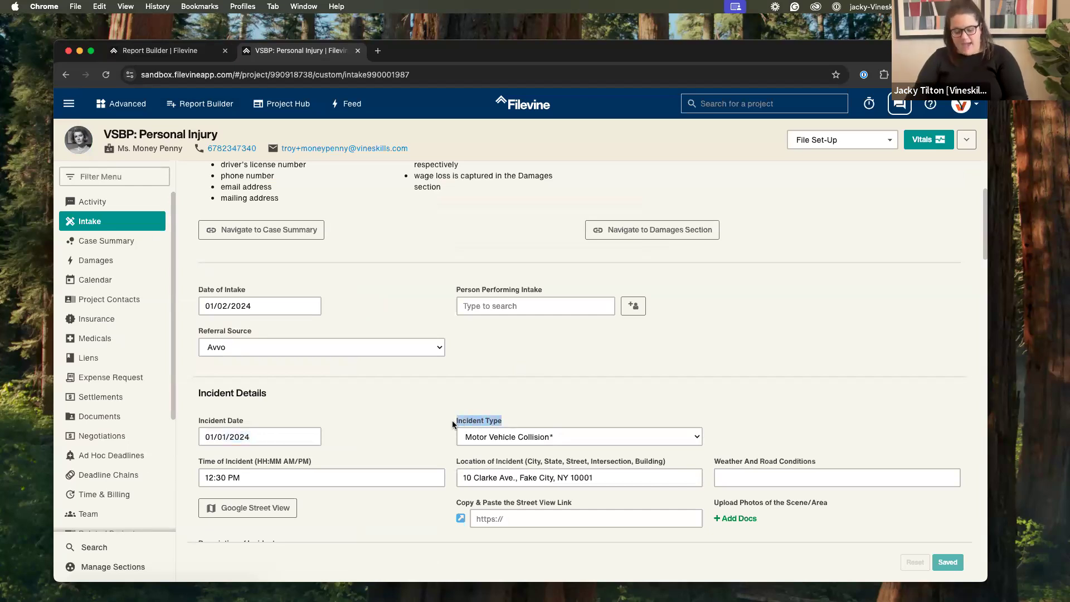
left_click(207, 51)
left_click(199, 211)
type("Incident Type")
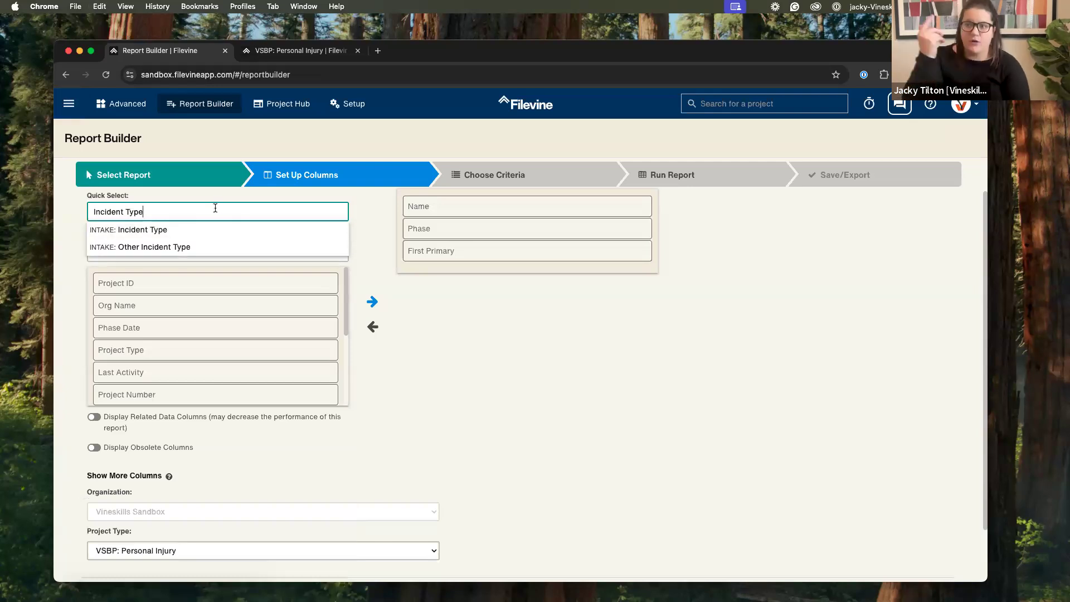
left_click(109, 235)
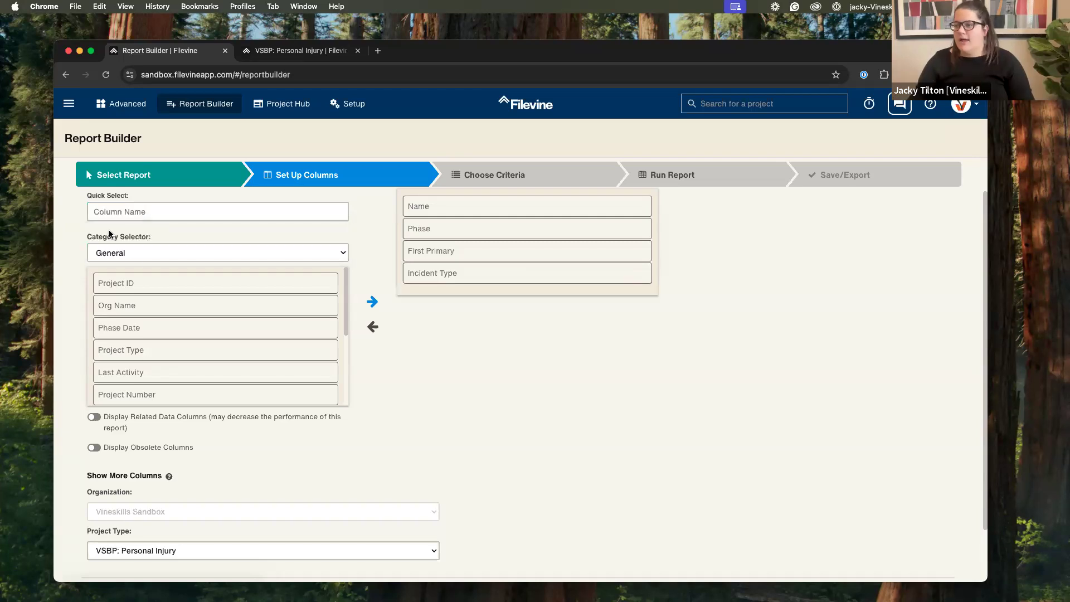
Step: Copy the Lead Attorney field label from Staff Team Assignments in the Personal Injury project's Case Summary
left_click(294, 53)
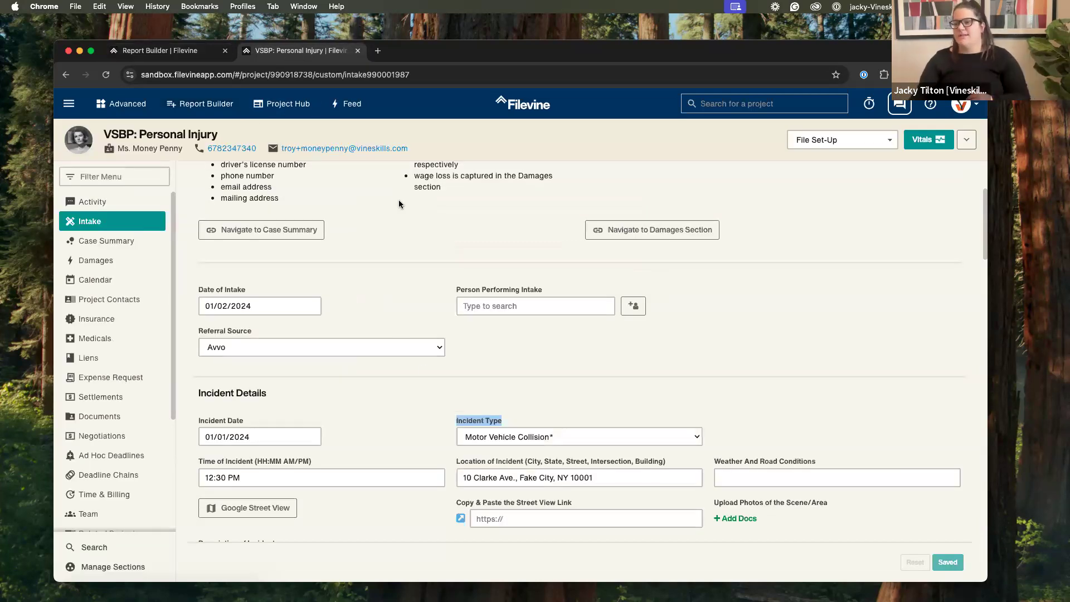
left_click(420, 384)
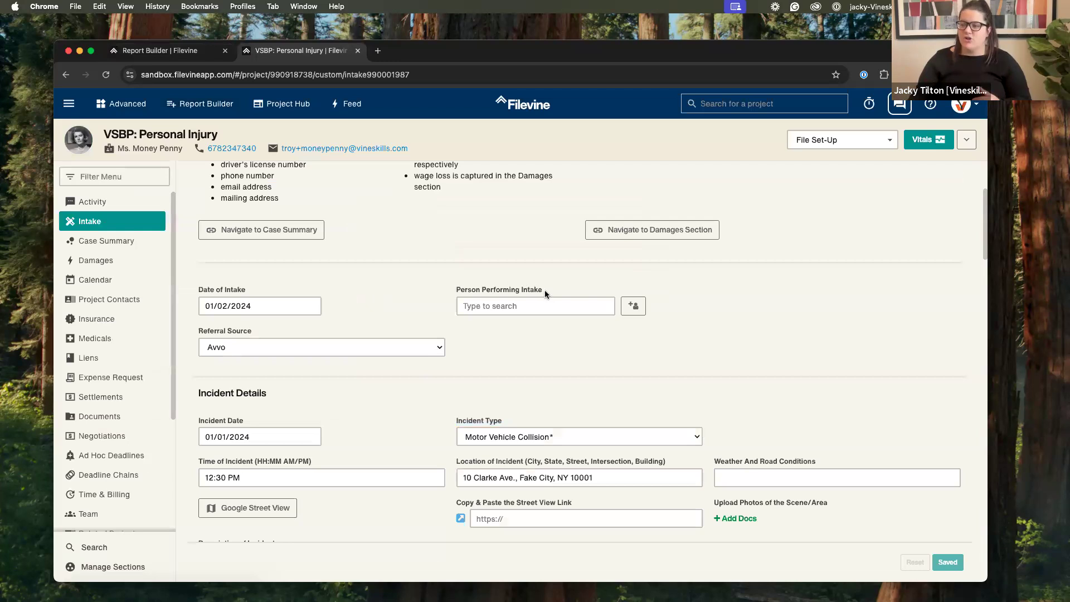
scroll(544, 289, "down", 2)
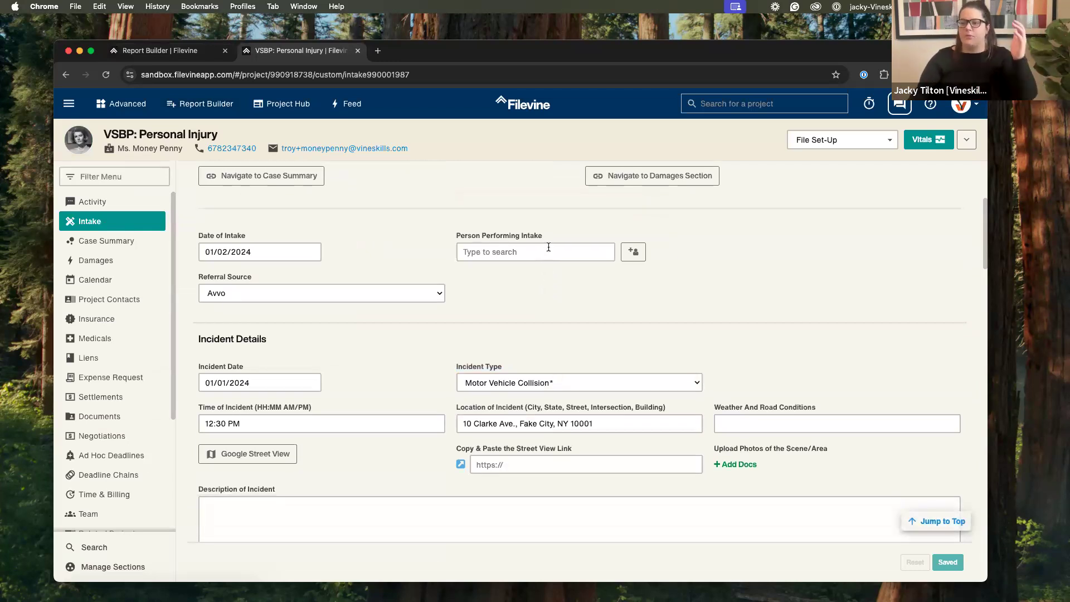
scroll(546, 242, "down", 2)
scroll(547, 254, "up", 2)
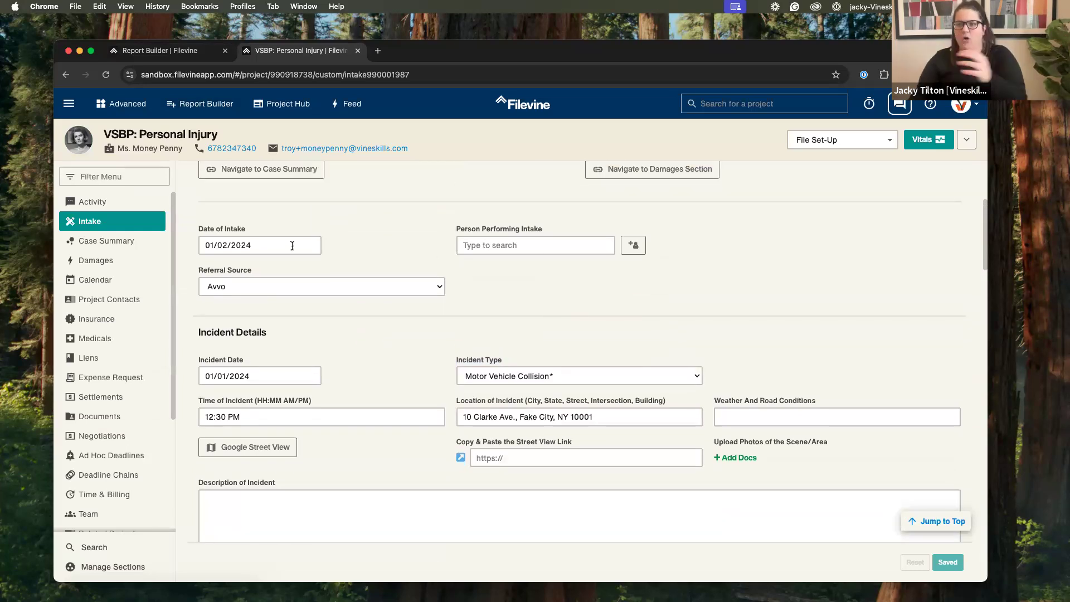
left_click(143, 249)
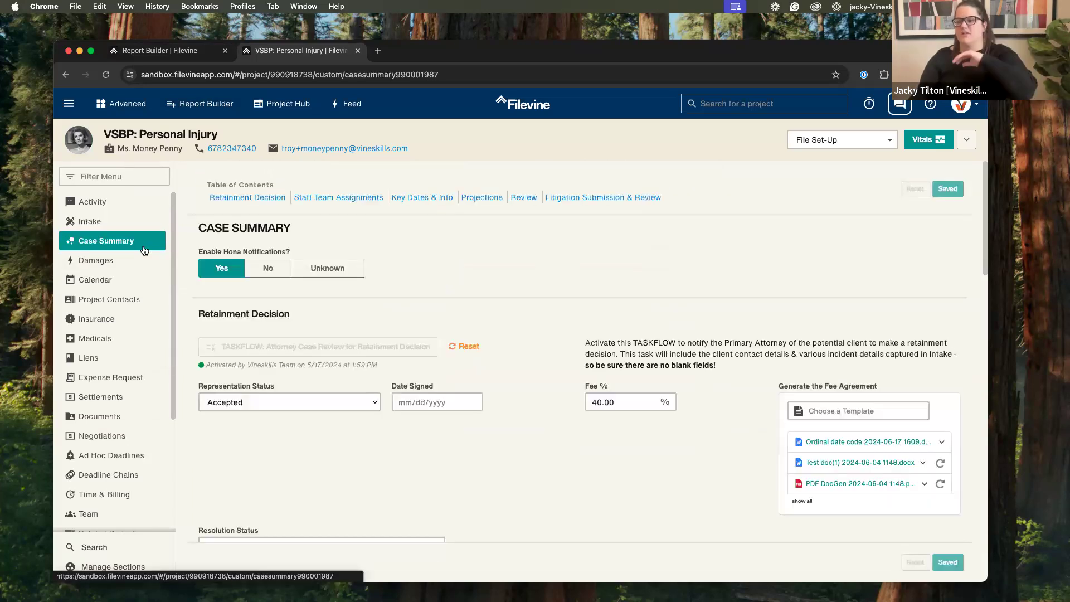
scroll(261, 355, "down", 3)
scroll(259, 350, "down", 8)
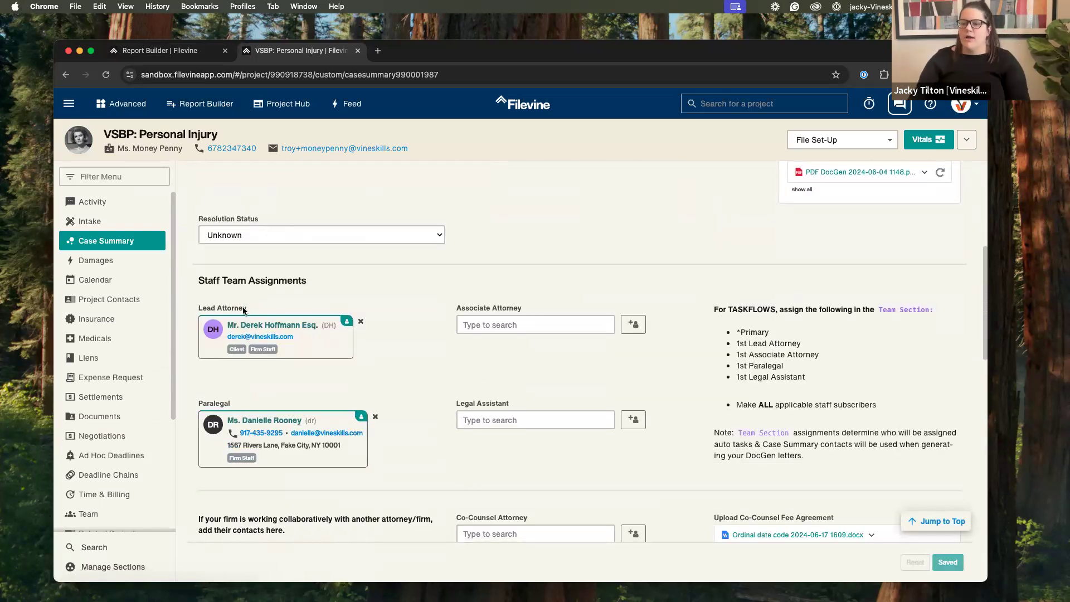
left_click_drag(248, 308, 198, 310)
key("super+c")
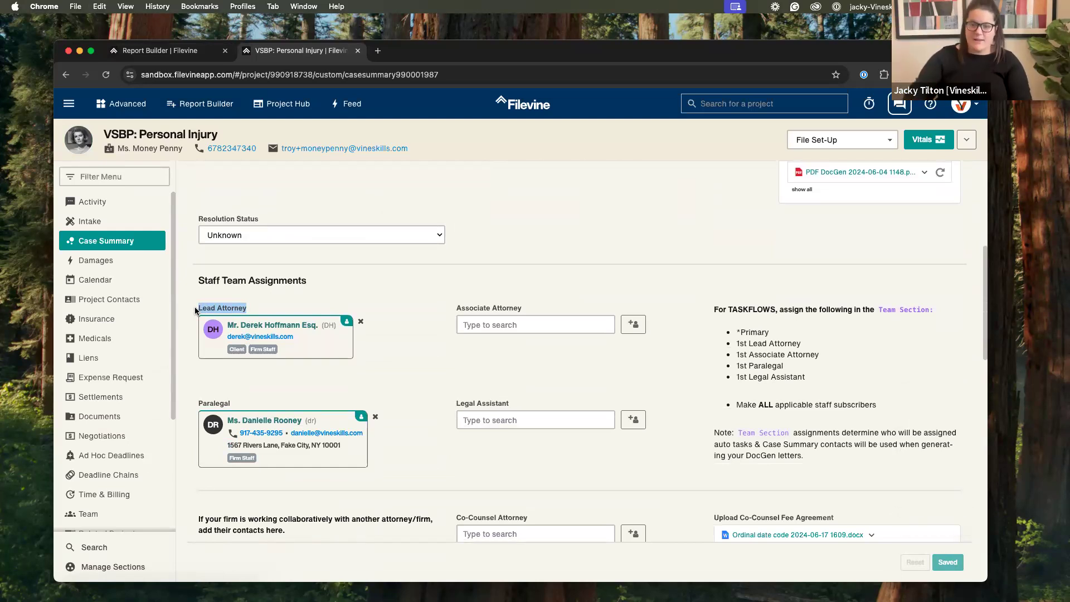
Step: Search the report's available columns for Lead Attorney and compare the matches with the contact field in Case Summary
left_click(162, 51)
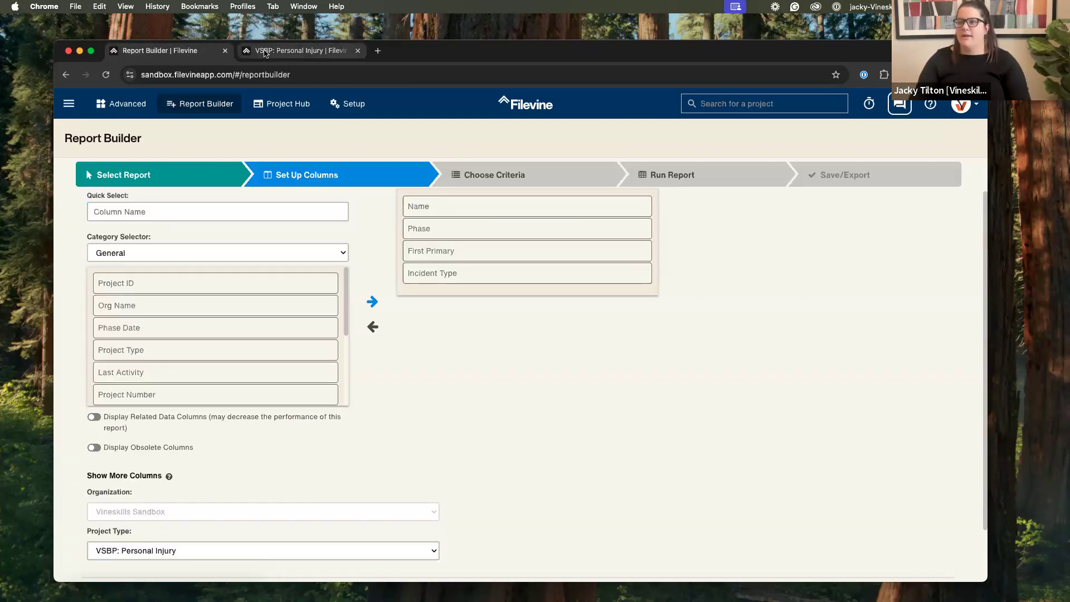
left_click(316, 53)
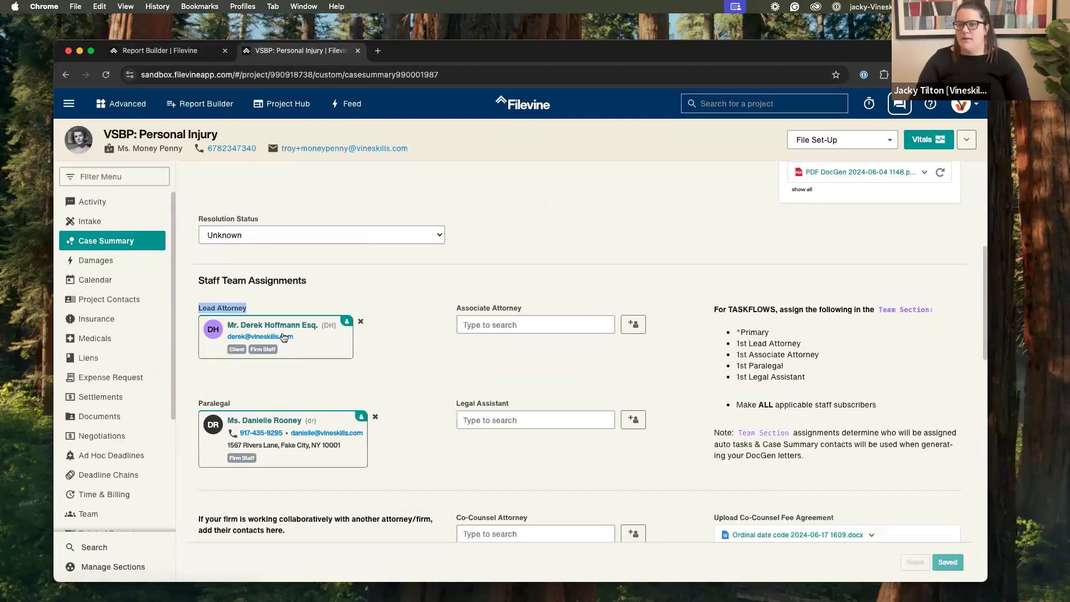
left_click(183, 51)
left_click(180, 215)
key("super+v")
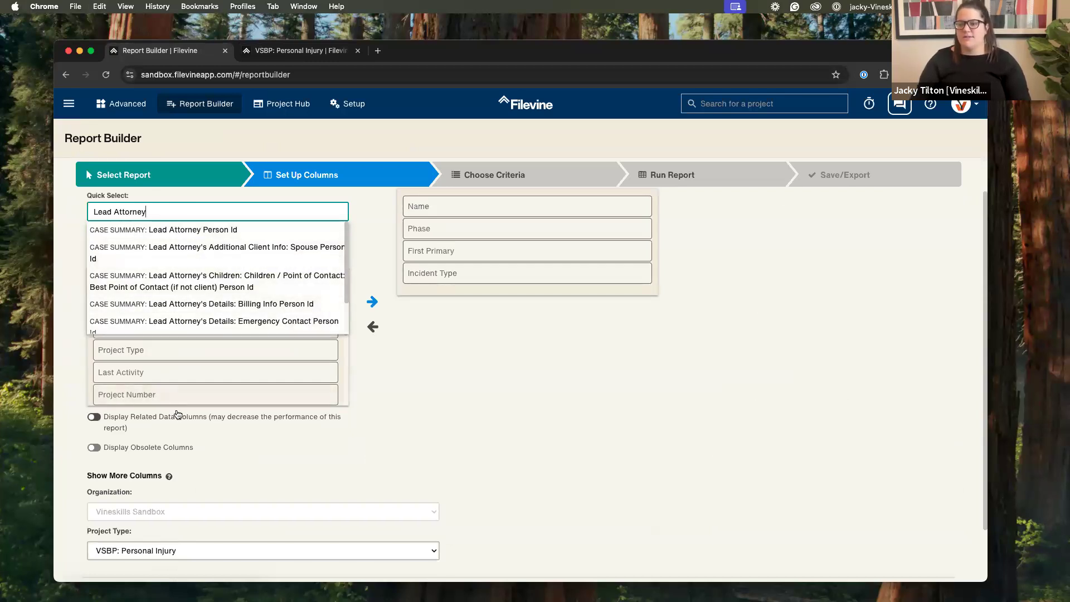
scroll(204, 301, "down", 5)
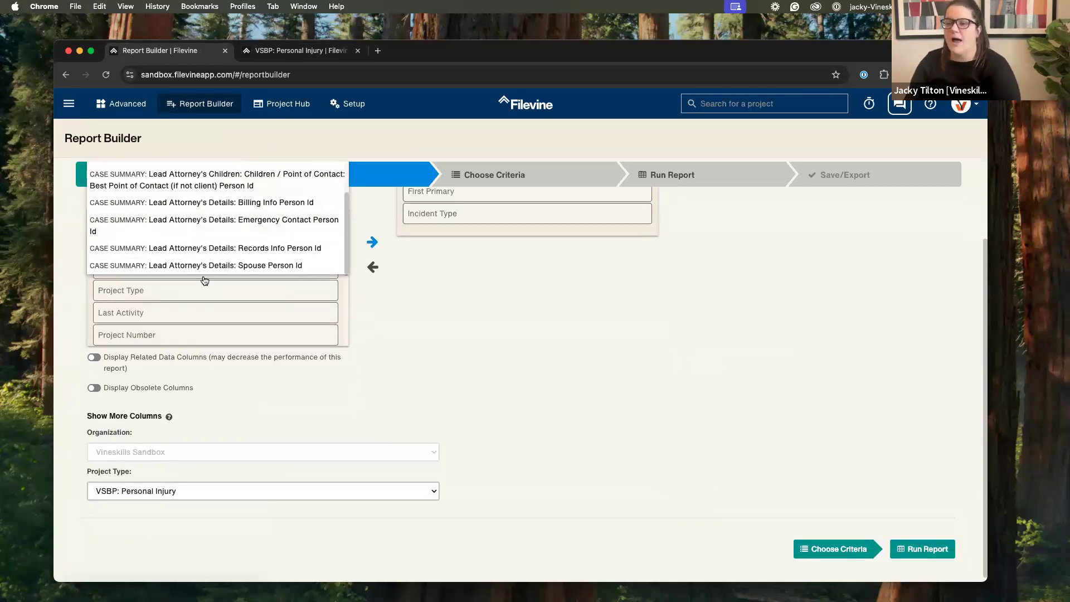
scroll(205, 280, "up", 5)
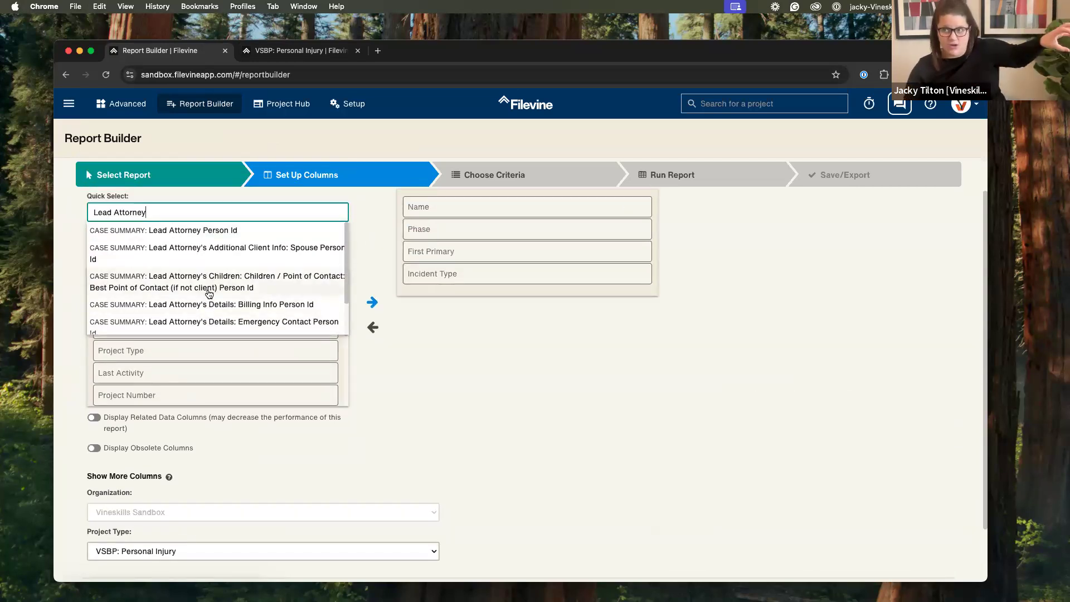
left_click(301, 50)
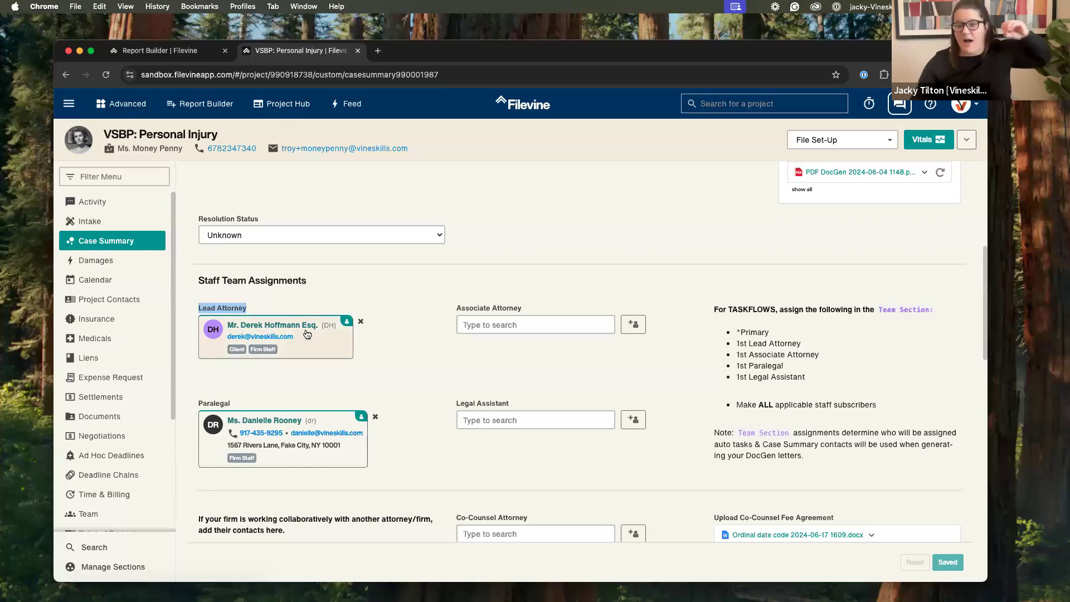
Step: Return to the report's column setup and turn on the display of related data columns
left_click(161, 50)
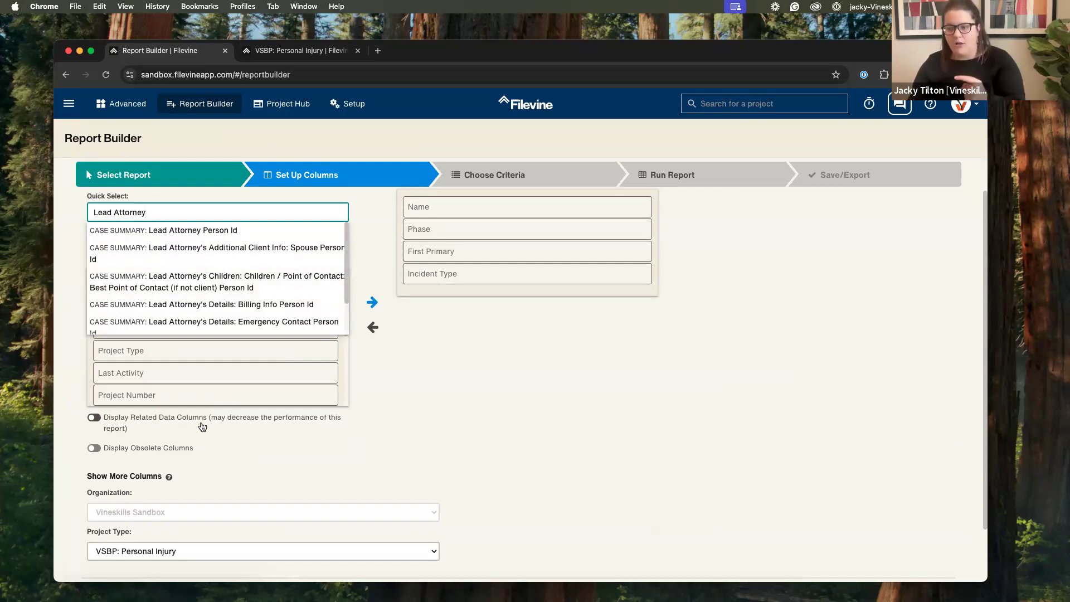
left_click(157, 425)
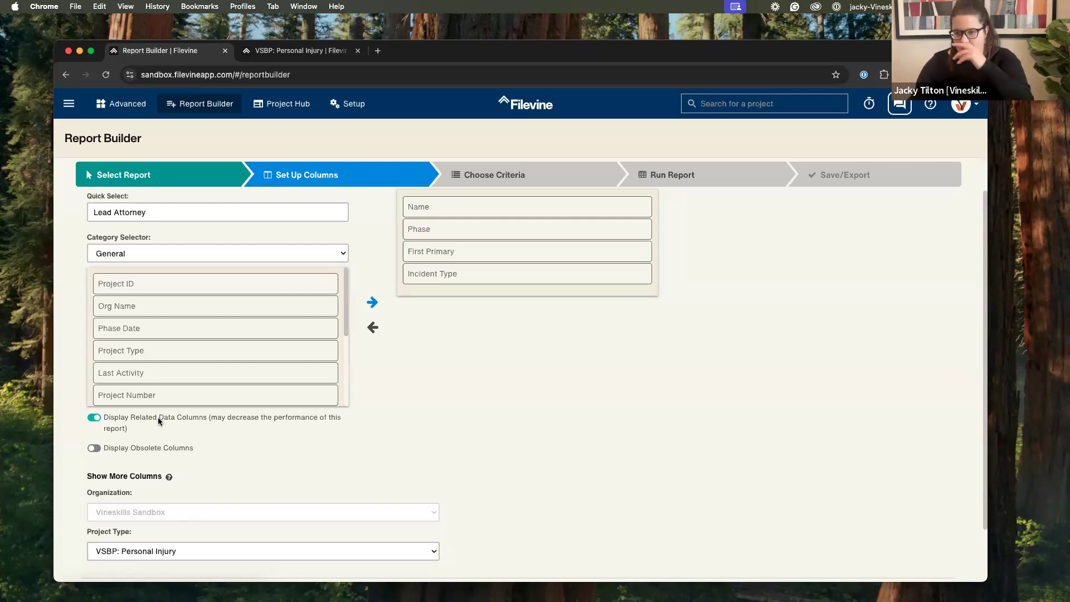
left_click(170, 254)
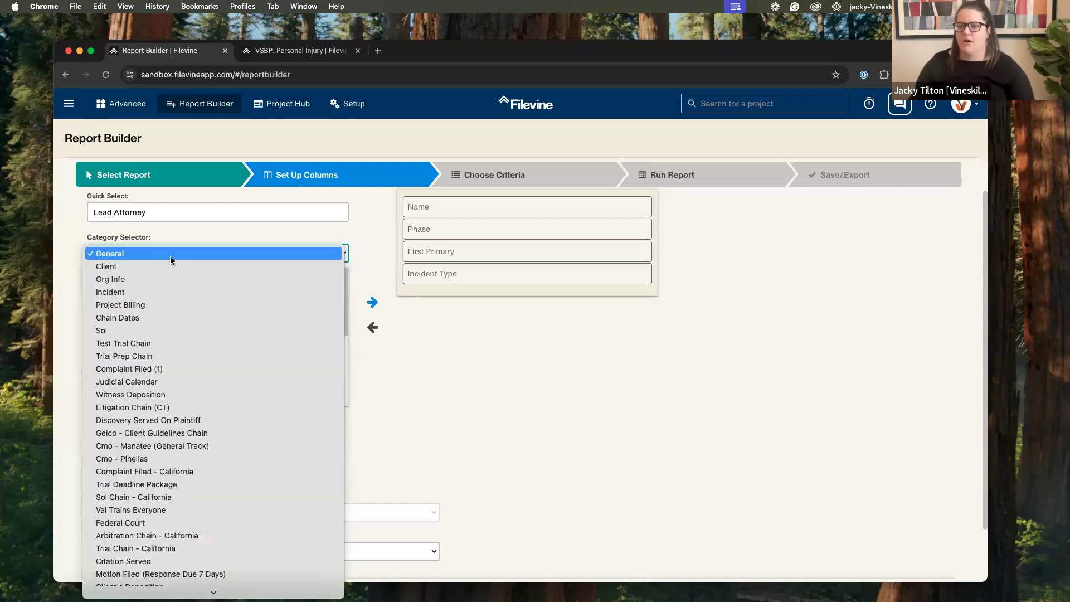
Step: Look through the Lead Attorney matches among the available columns for the one holding the attorney's full name
left_click(191, 215)
scroll(192, 236, "down", 15)
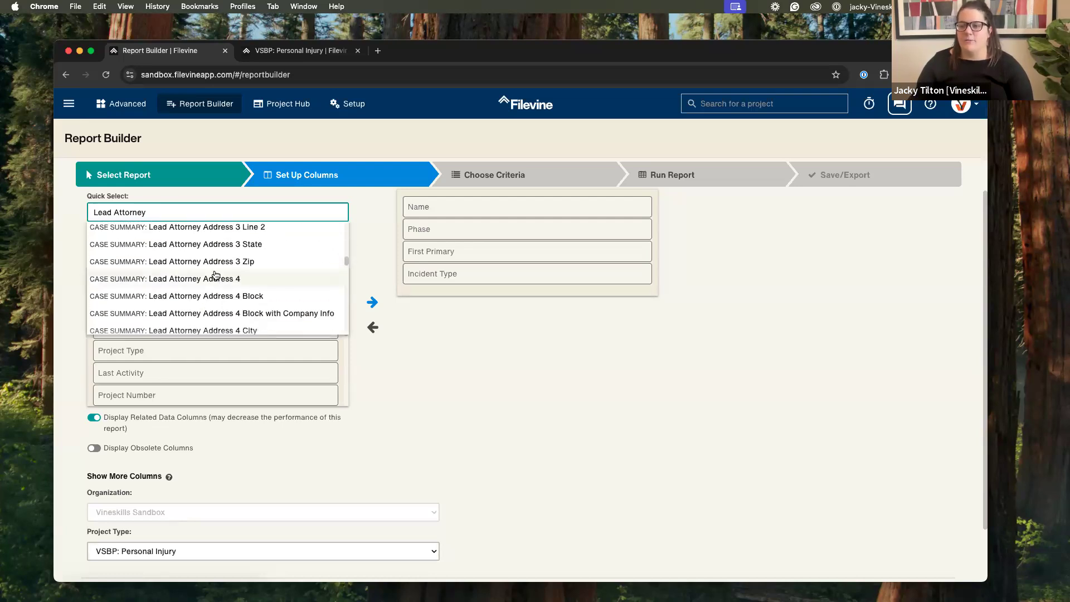
scroll(239, 251, "down", 3)
scroll(240, 237, "up", 15)
scroll(213, 271, "down", 10)
scroll(213, 271, "down", 15)
scroll(210, 274, "down", 15)
scroll(210, 274, "down", 6)
scroll(210, 274, "down", 6)
scroll(209, 274, "down", 9)
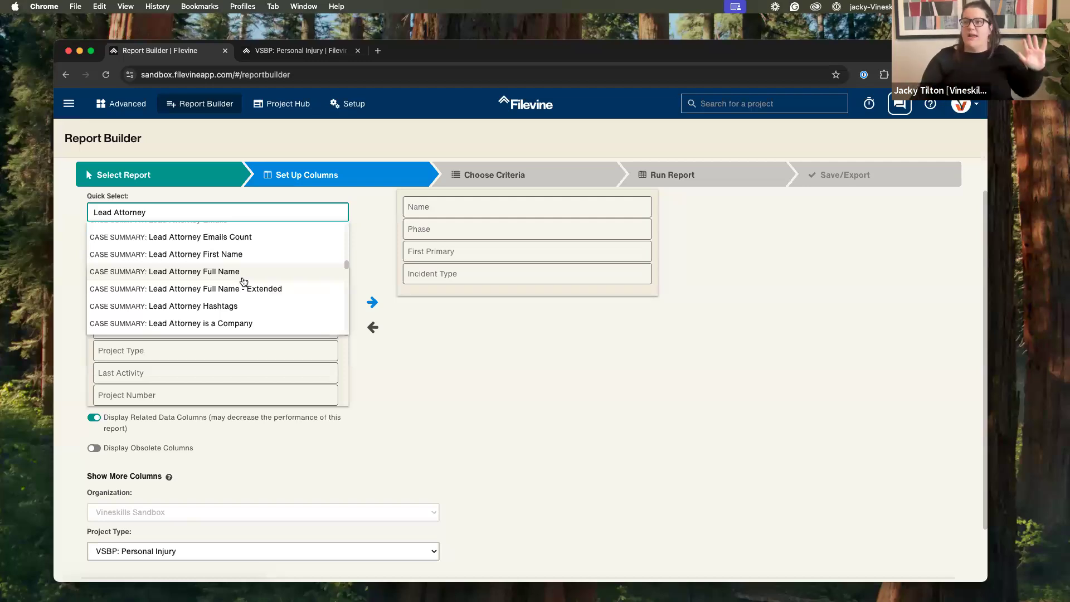
Step: Check the attorney field labels in the project's Case Summary and add the Case Summary column Lead Attorney Full Name to the report
left_click(299, 50)
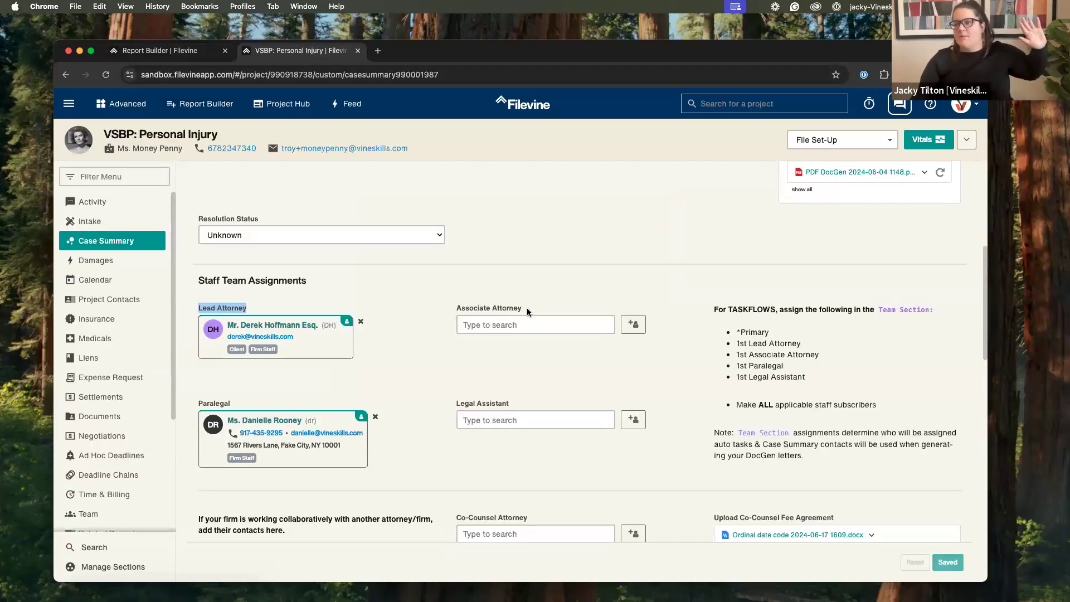
left_click_drag(526, 307, 444, 310)
left_click(456, 309)
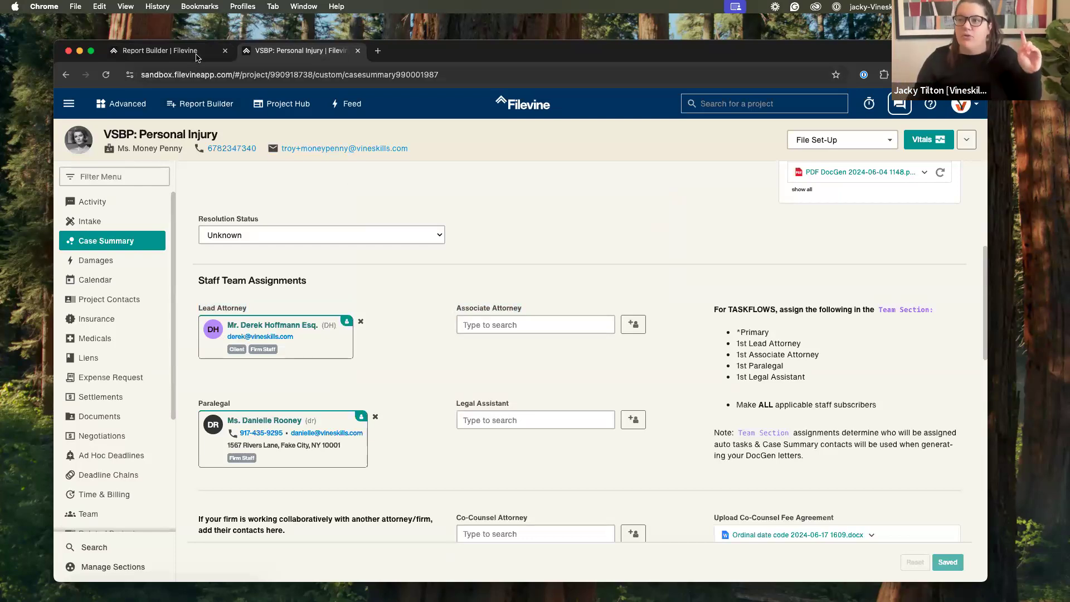
left_click(160, 50)
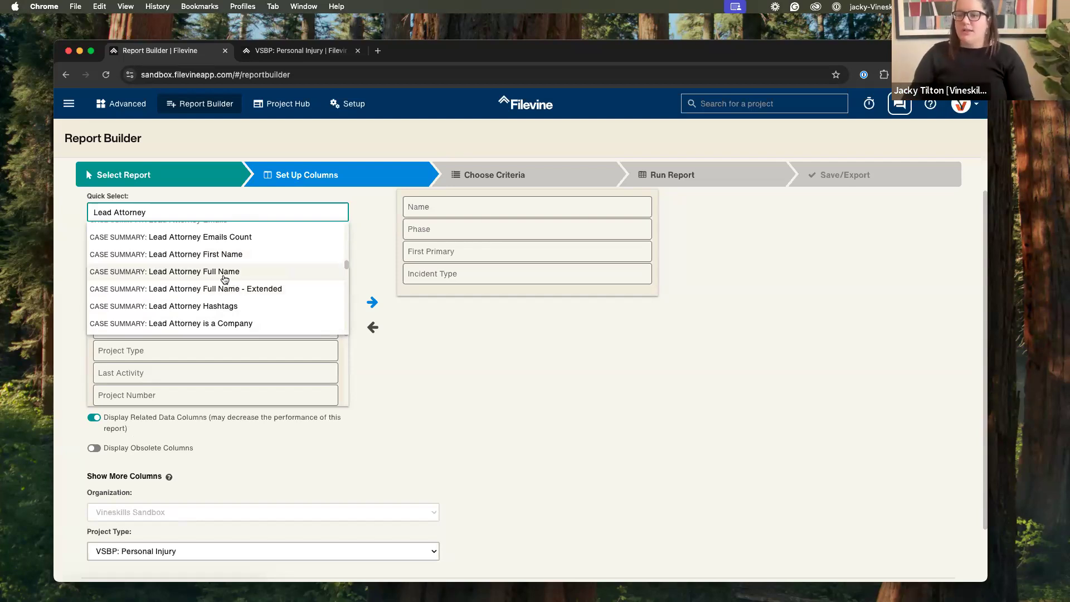
left_click(225, 272)
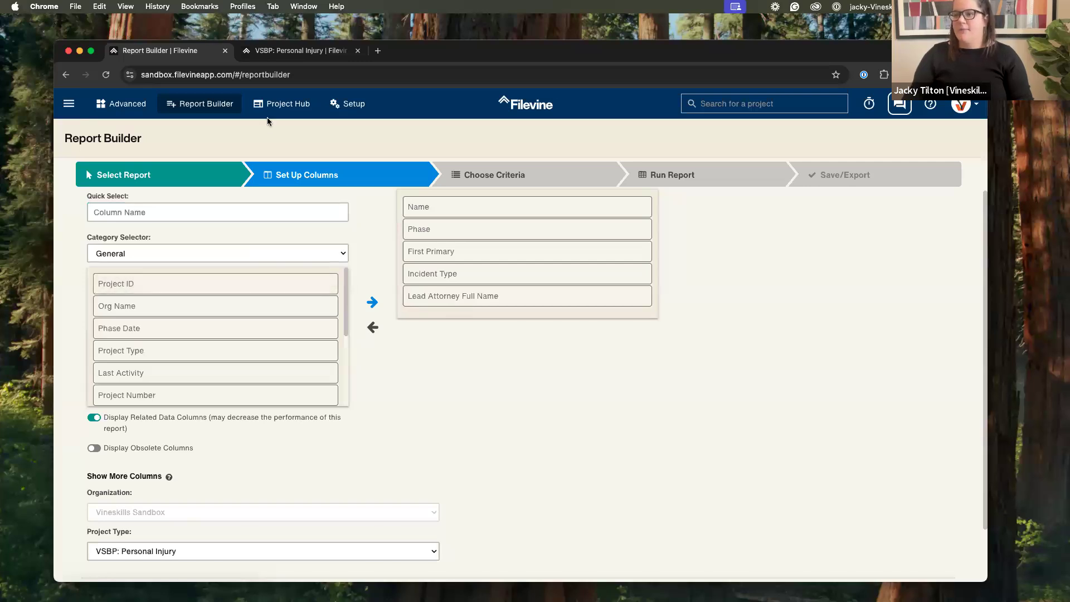
Step: Copy the Statute of Limitations label from Key Dates & Info in the project's Case Summary
key("ctrl+Tab")
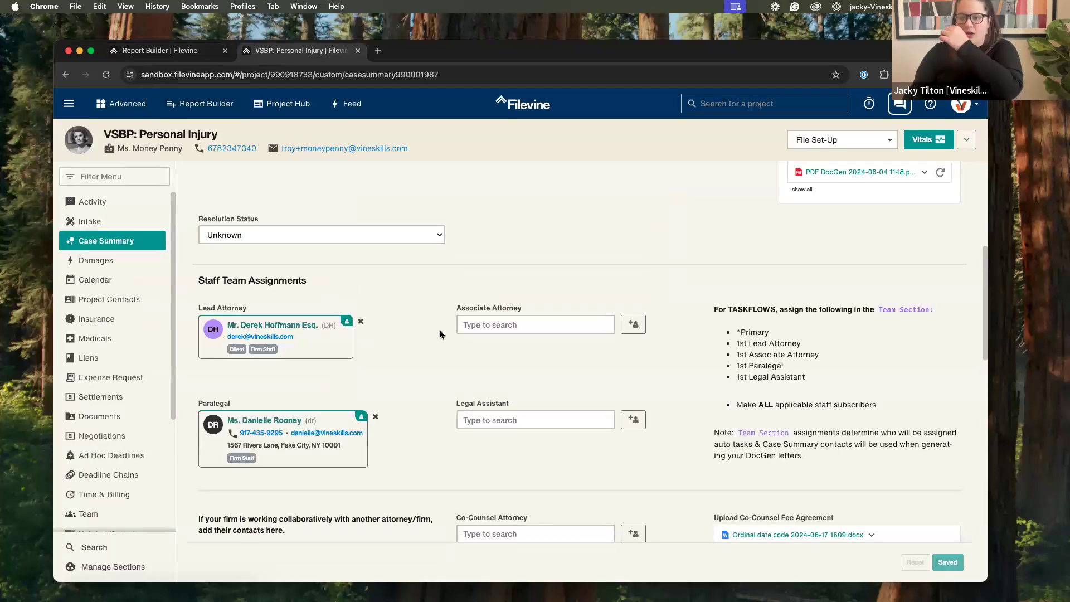
scroll(441, 334, "down", 5)
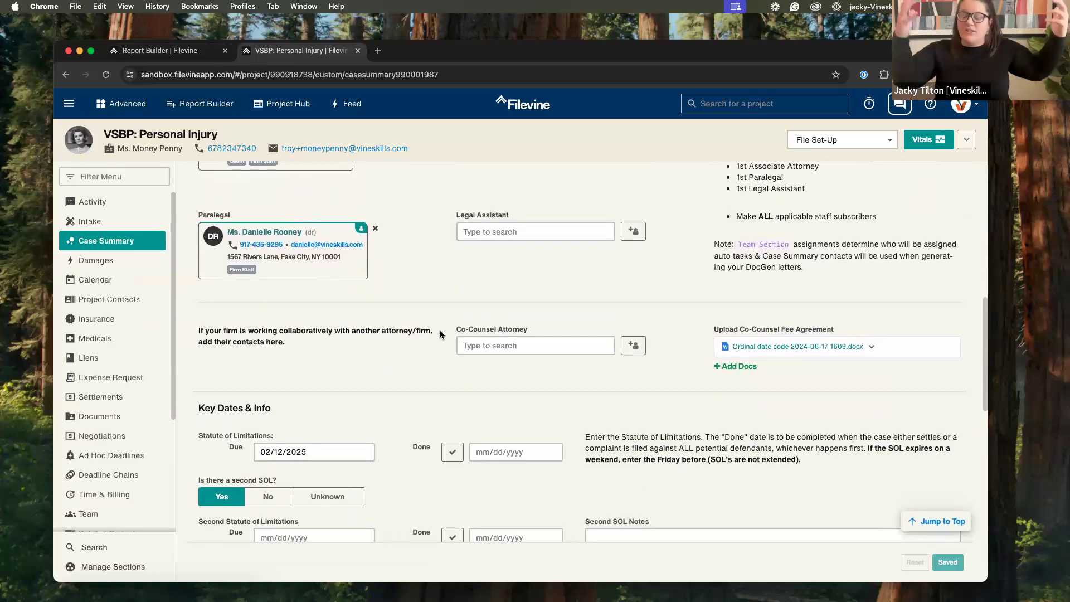
scroll(439, 330, "down", 2)
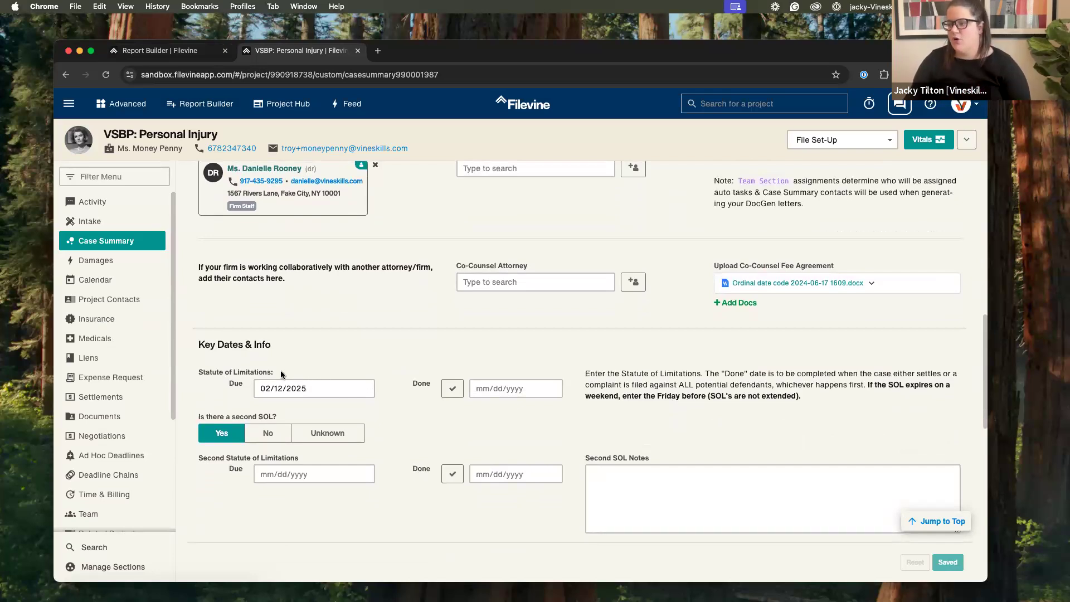
left_click_drag(239, 371, 216, 373)
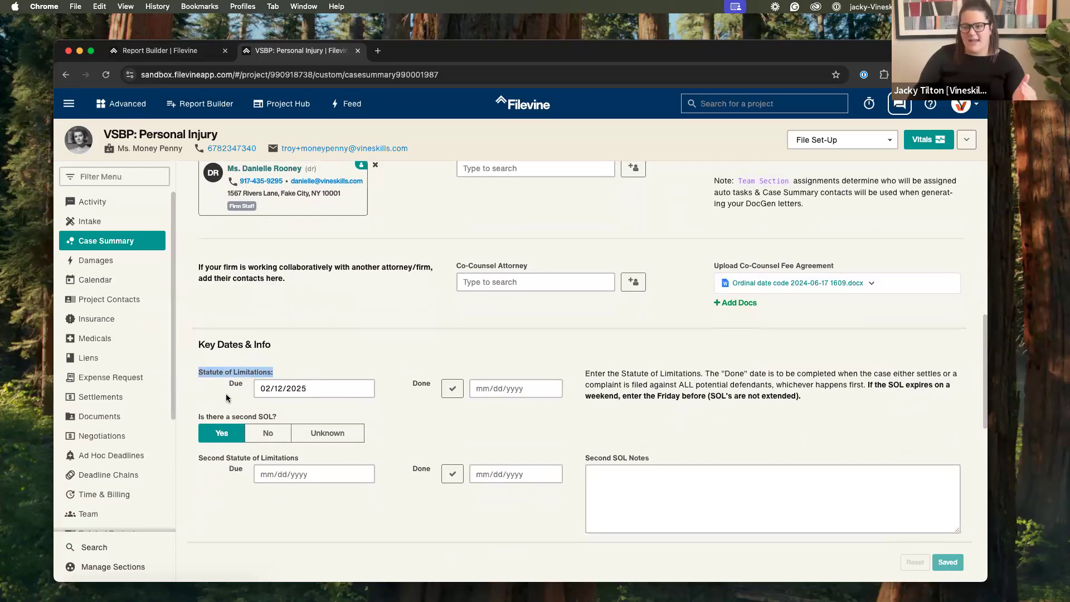
scroll(406, 392, "up", 7)
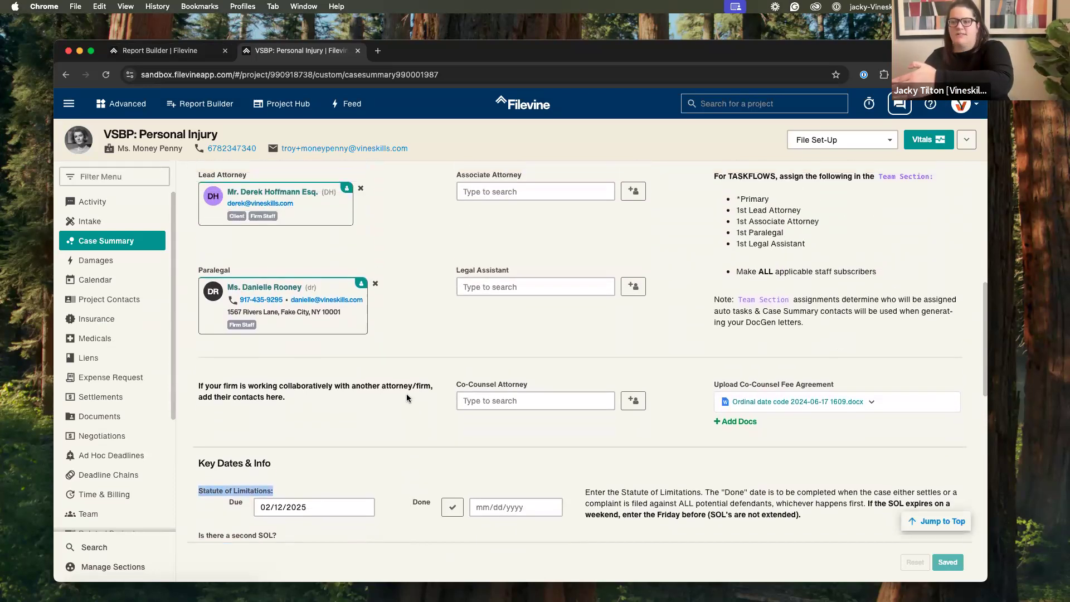
scroll(406, 398, "up", 2)
left_click_drag(430, 315, 419, 313)
scroll(425, 347, "down", 10)
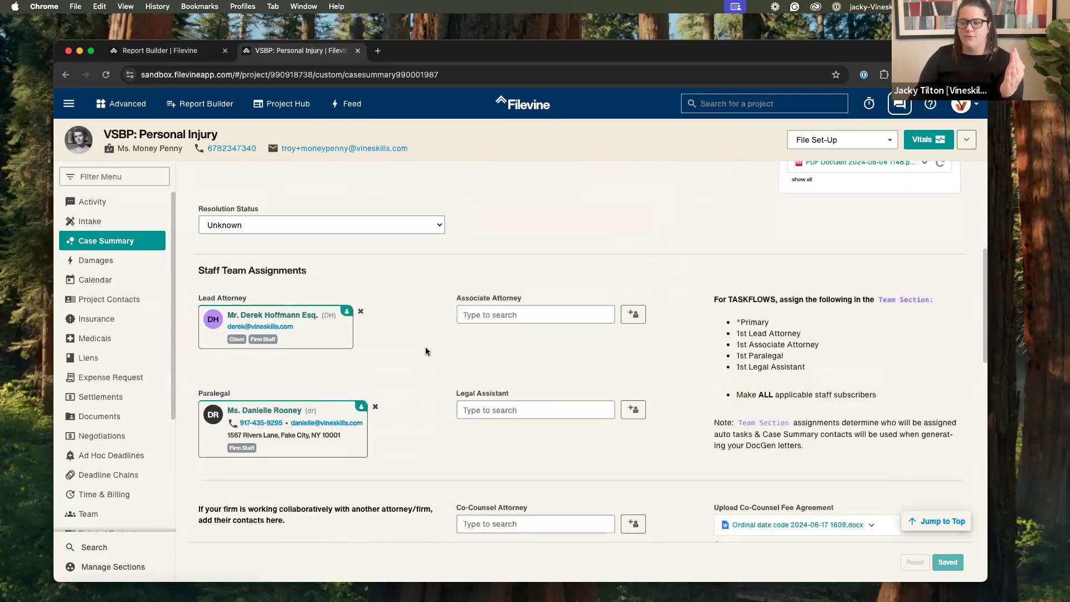
left_click_drag(310, 356, 260, 358)
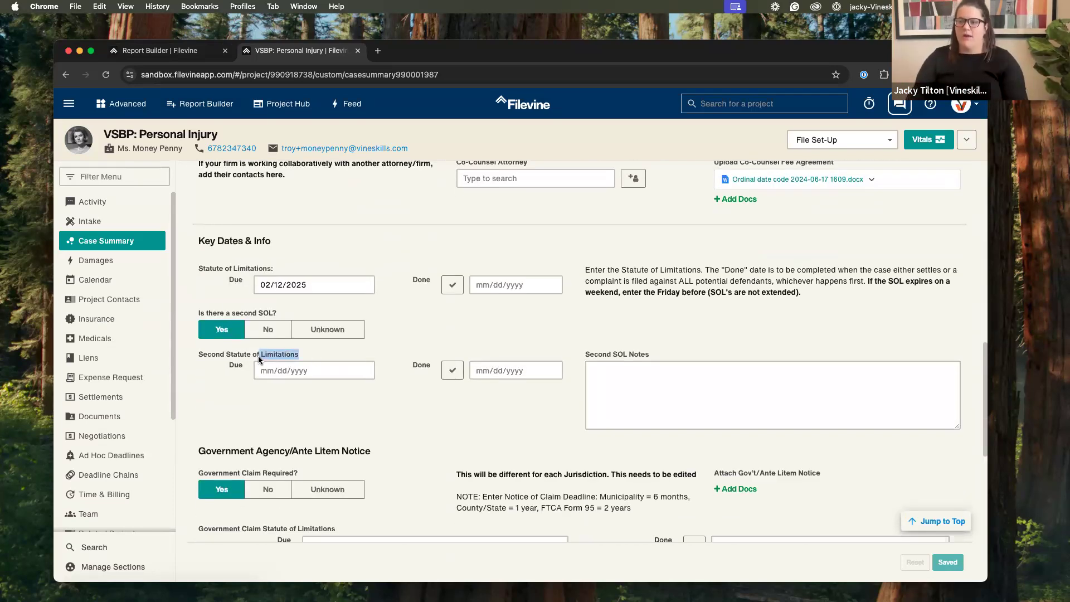
left_click(282, 269)
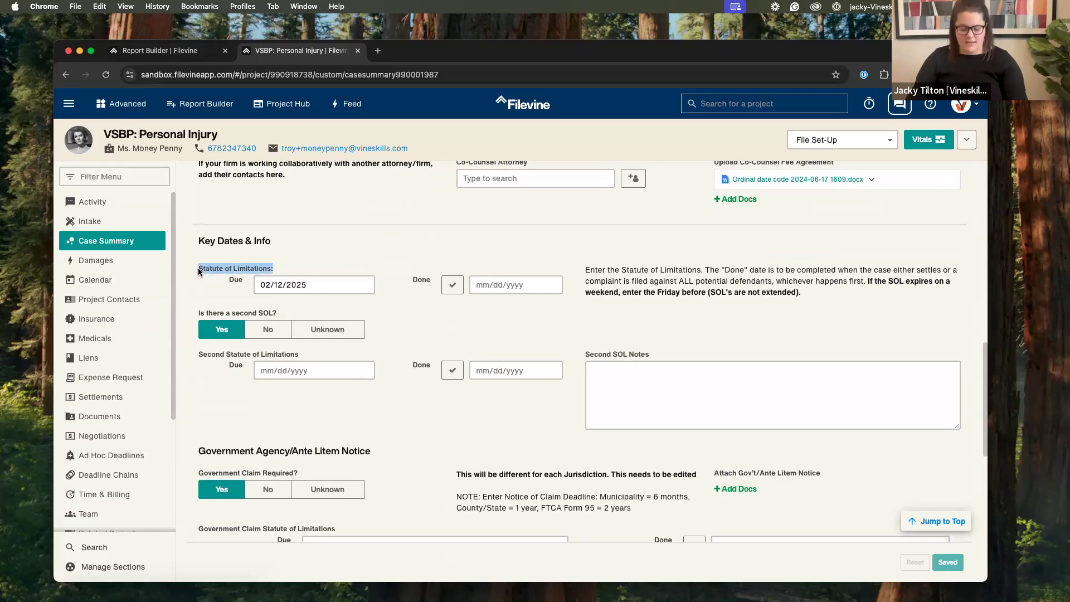
Step: Search the report's available columns for the copied label and add the Case Summary column Statute of Limitations: Due
left_click(222, 109)
left_click(166, 214)
type("Statute of Limitations:")
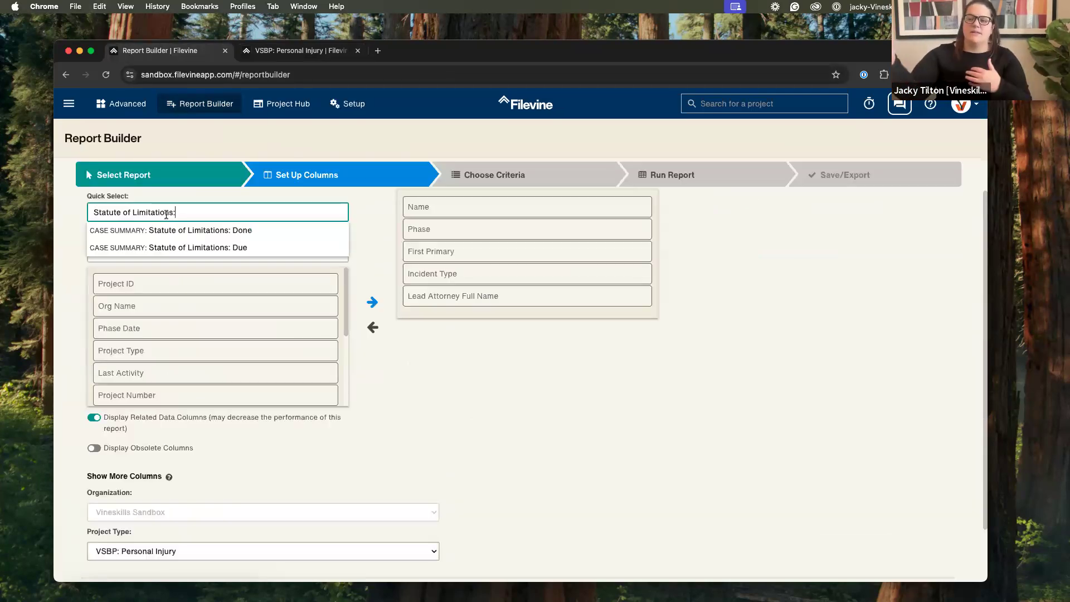
left_click(221, 249)
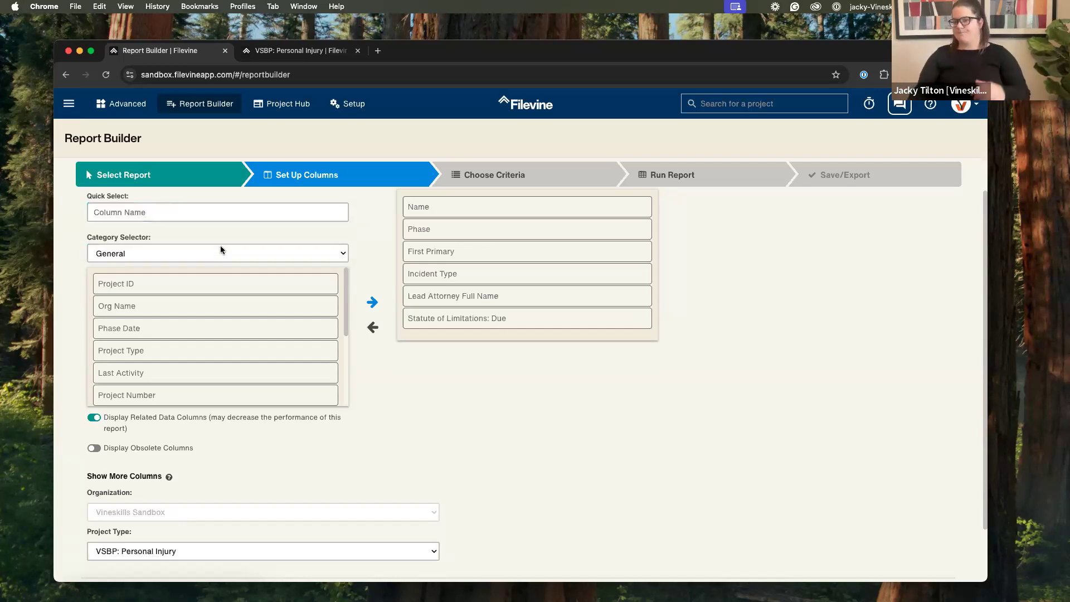
Step: Search the available columns for lead attorney and compare the Team matches with the Case Summary matches
left_click(311, 55)
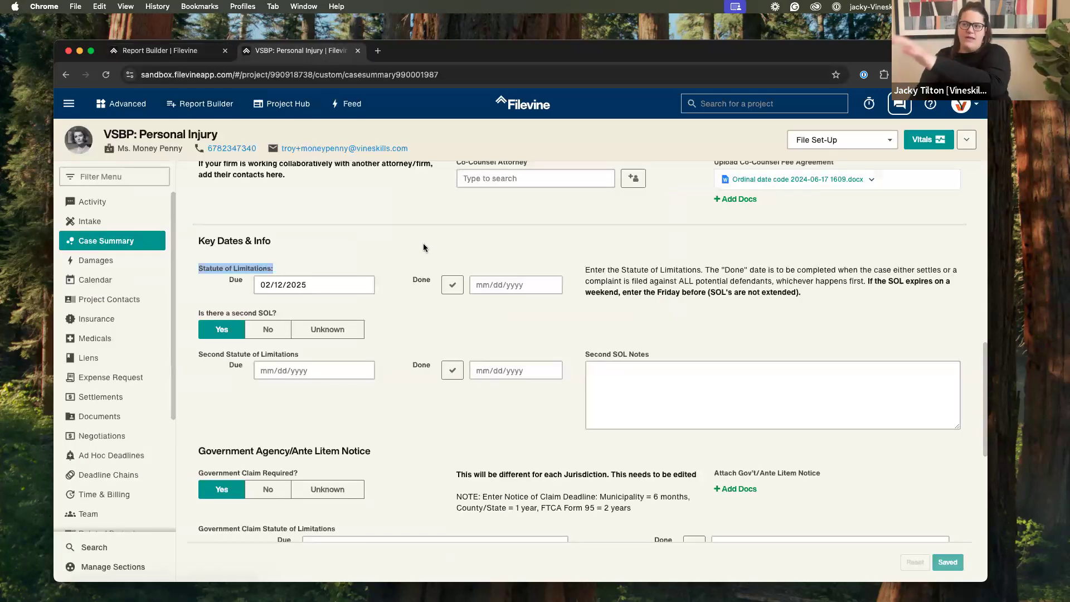
left_click(186, 54)
left_click(178, 212)
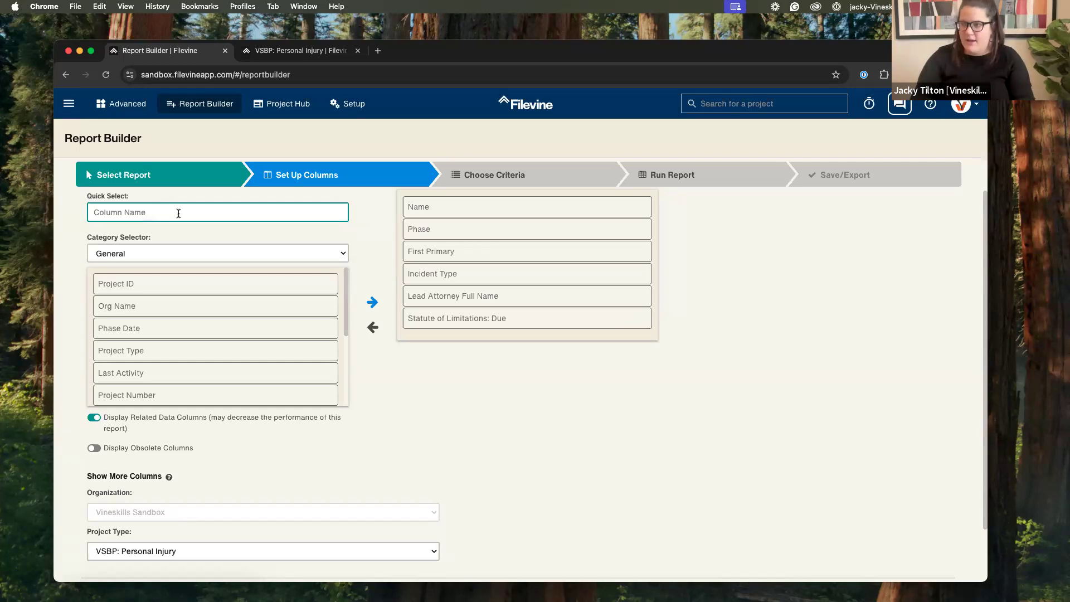
type("lead attorney")
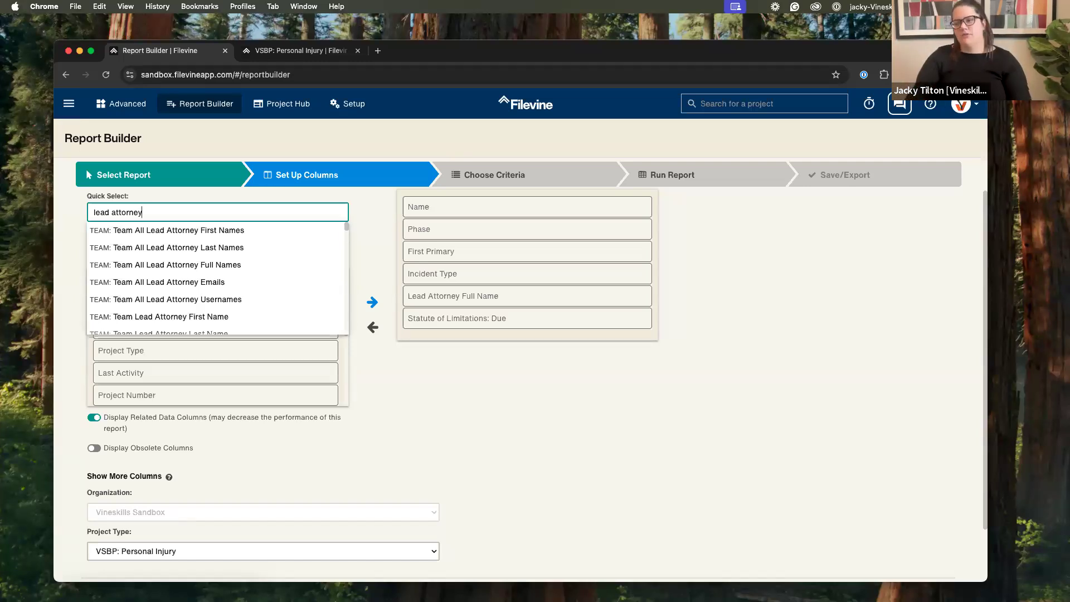
left_click_drag(150, 210, 90, 209)
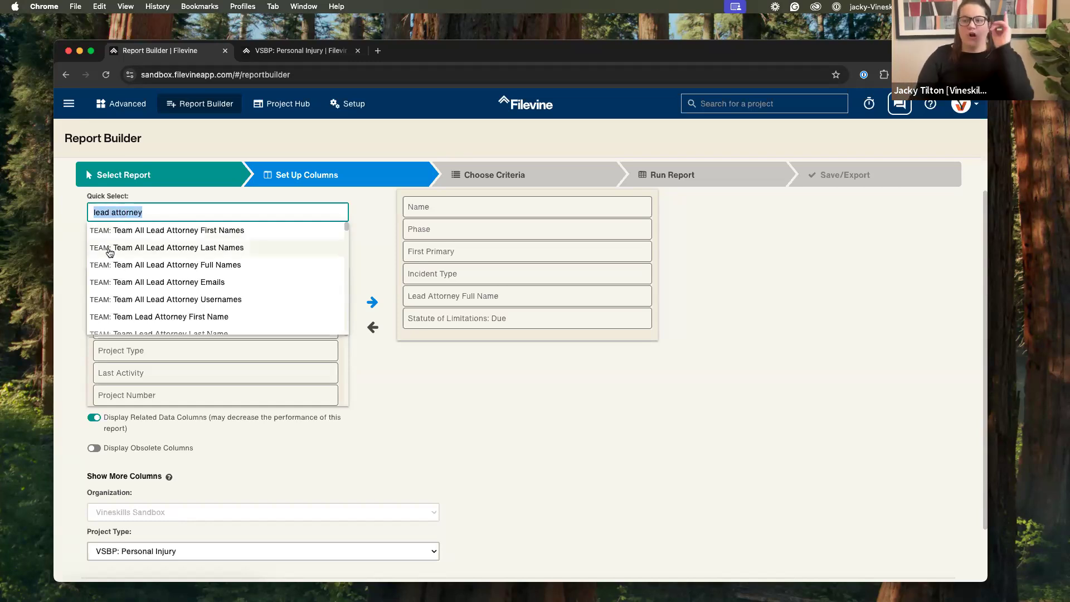
scroll(99, 259, "down", 1)
scroll(100, 259, "down", 1)
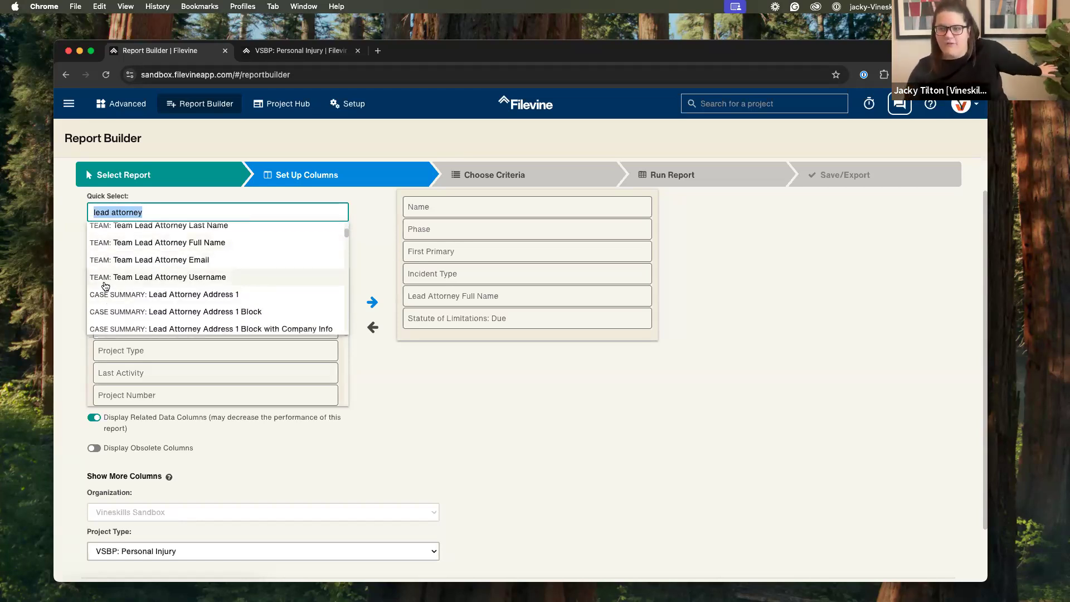
scroll(112, 293, "down", 1)
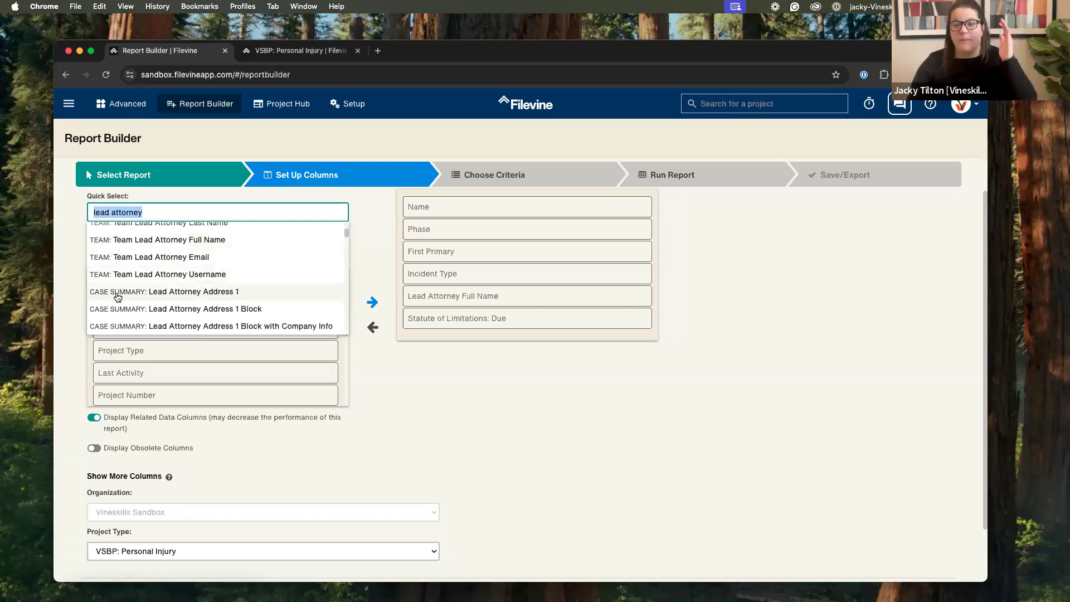
Step: Examine the roles in the project's Team section and return to the report's column setup
left_click(300, 50)
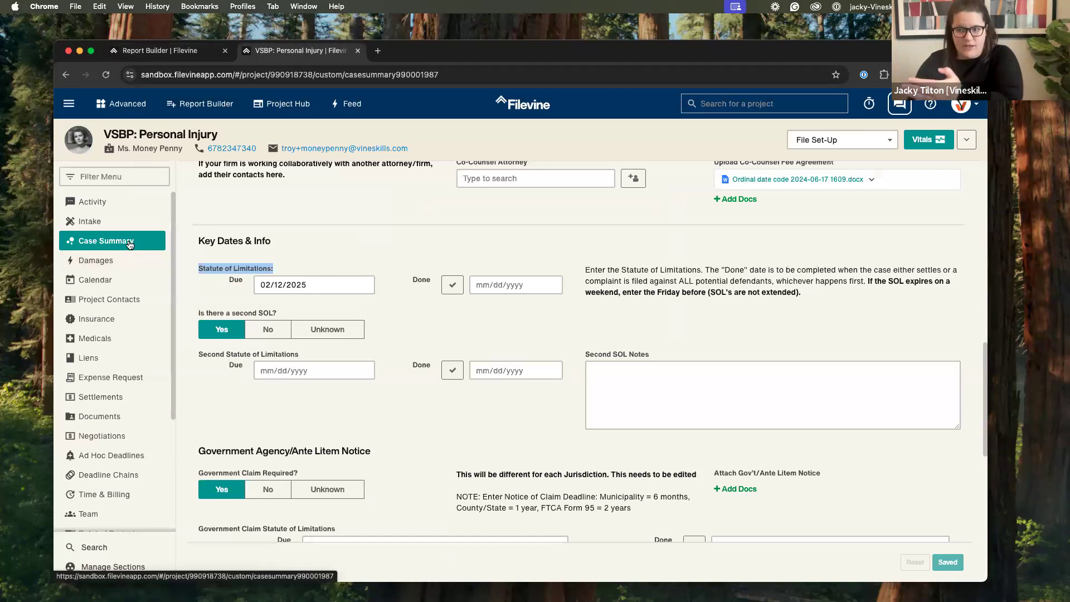
left_click(127, 521)
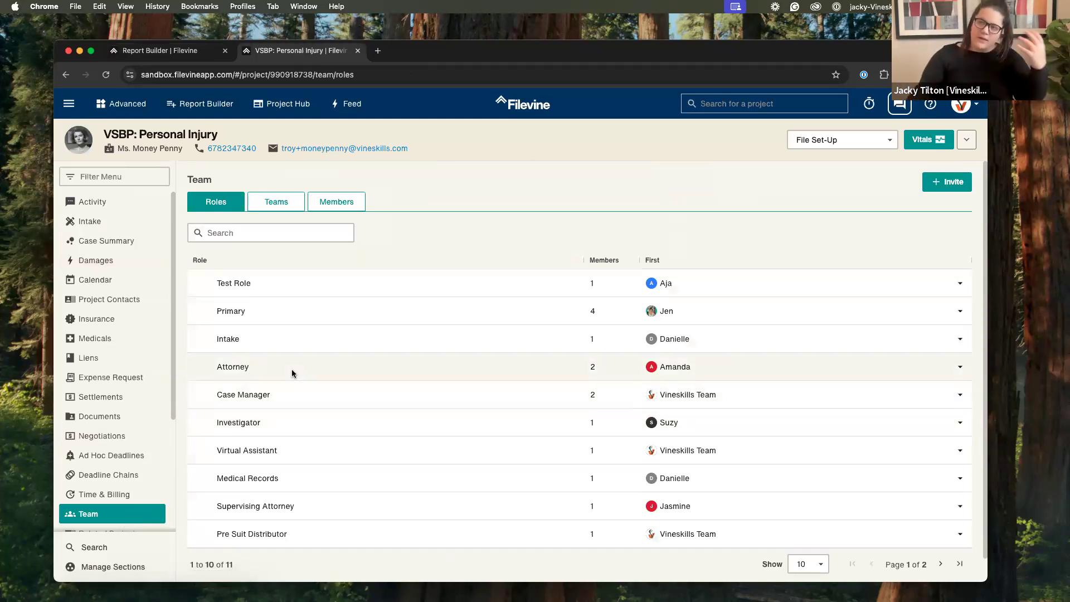
left_click(160, 50)
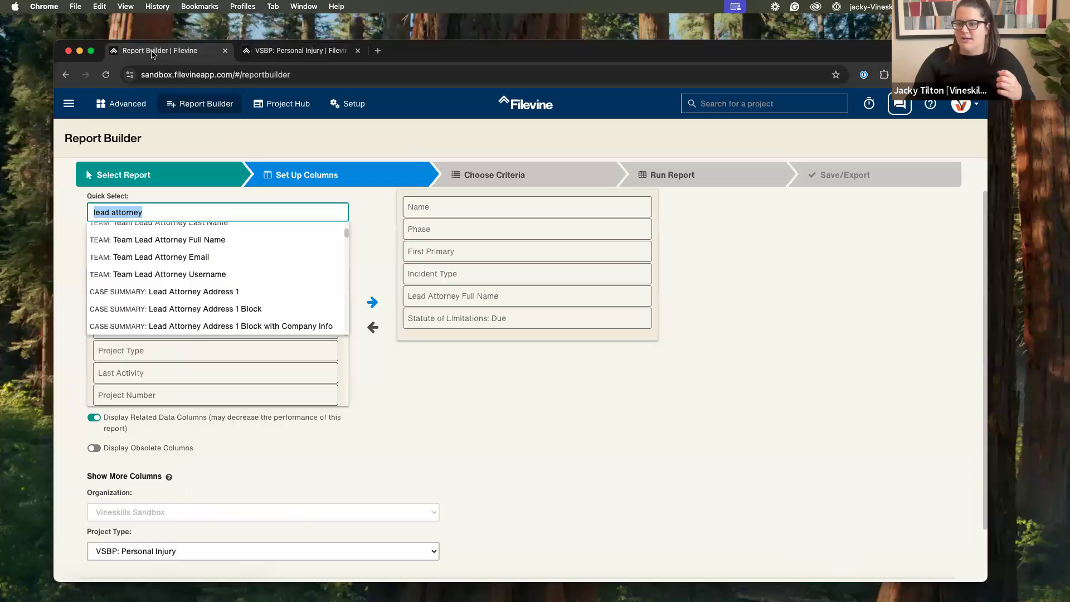
left_click(425, 360)
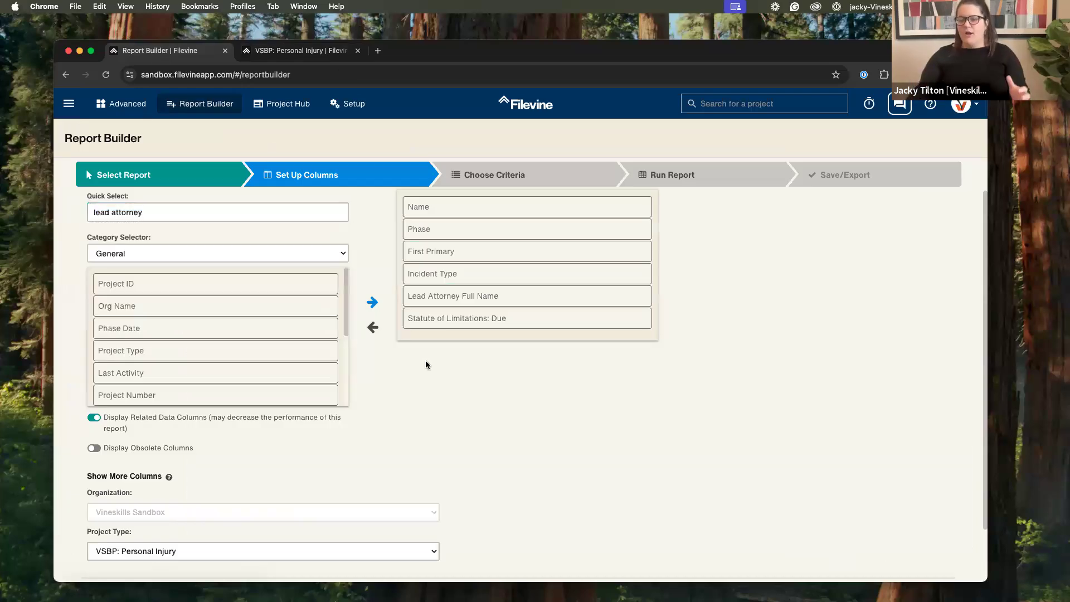
Step: Run the List of Projects report with its preset organization and project type criteria, and look through the results
scroll(412, 422, "up", 2)
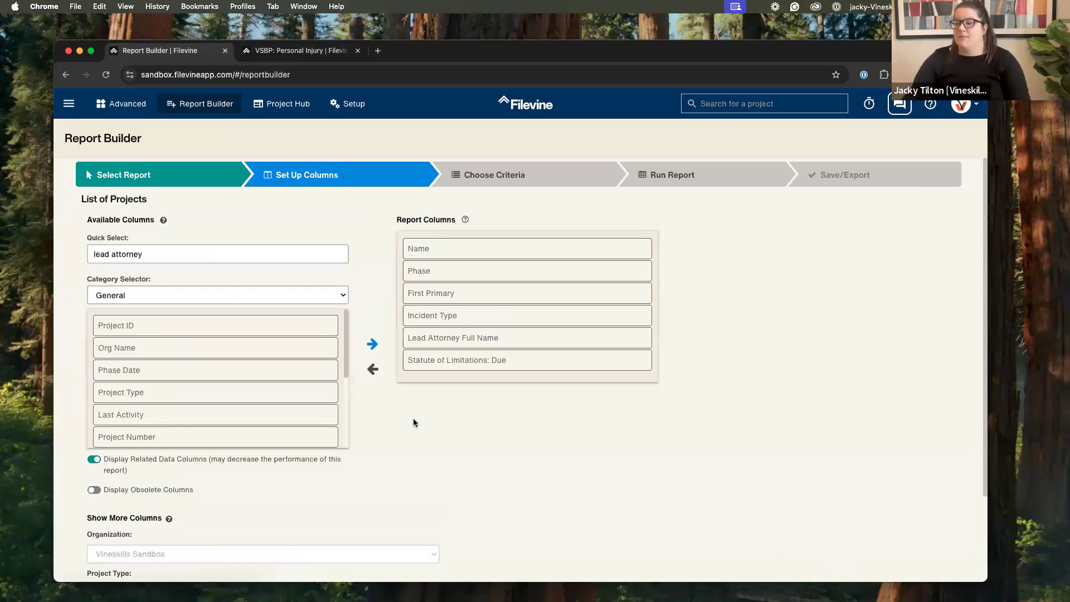
left_click(519, 183)
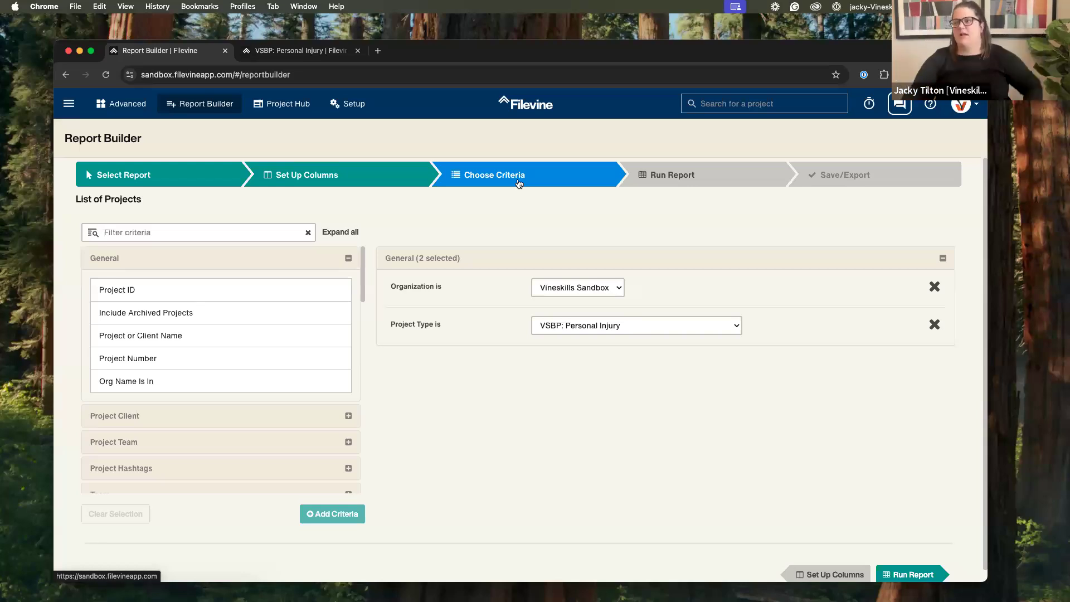
left_click(748, 183)
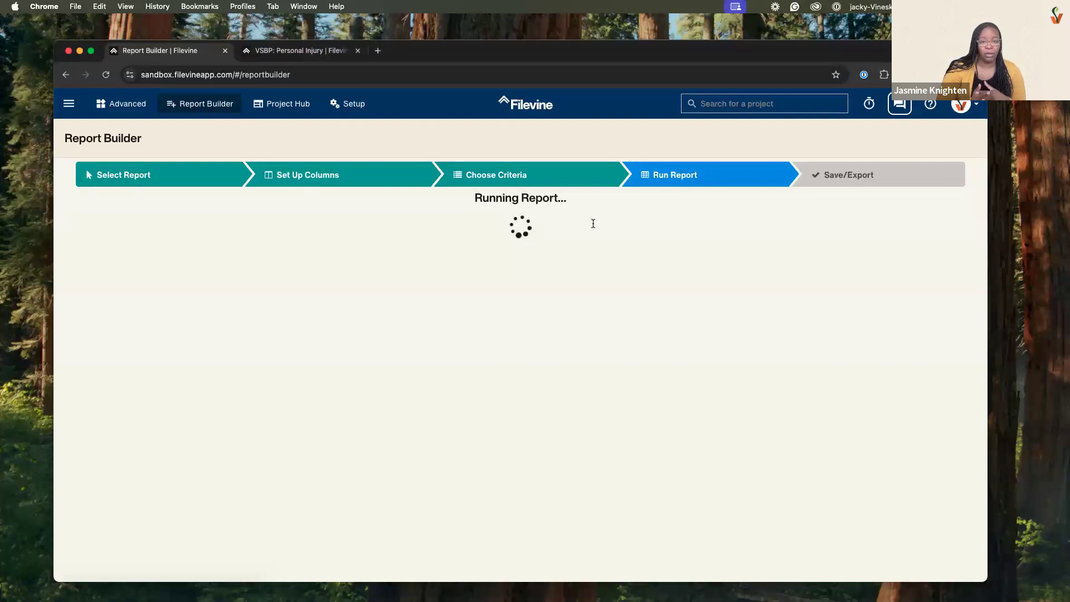
left_click(322, 52)
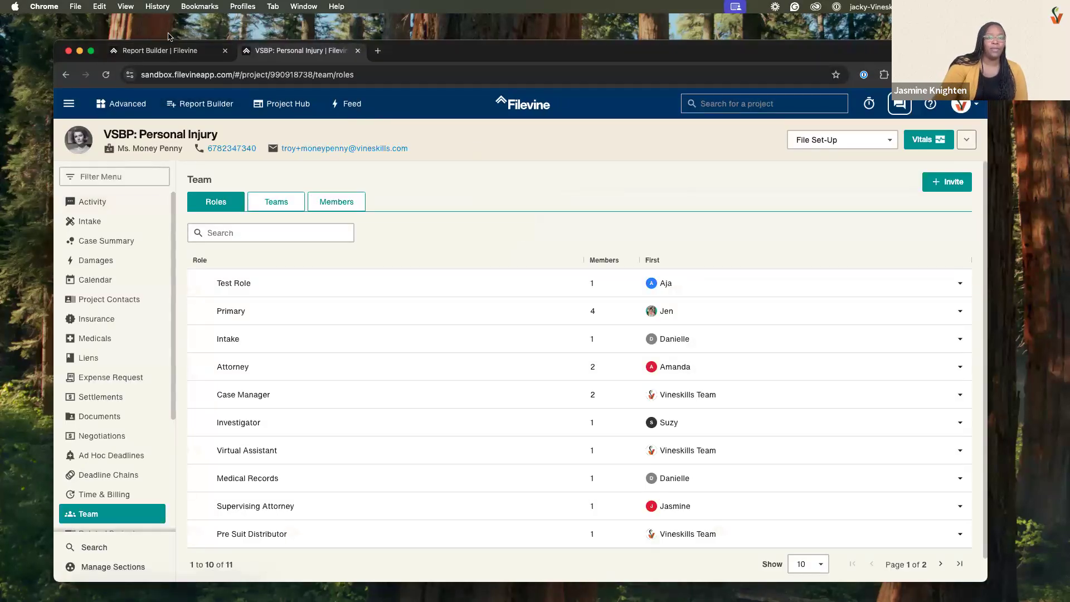
left_click(160, 50)
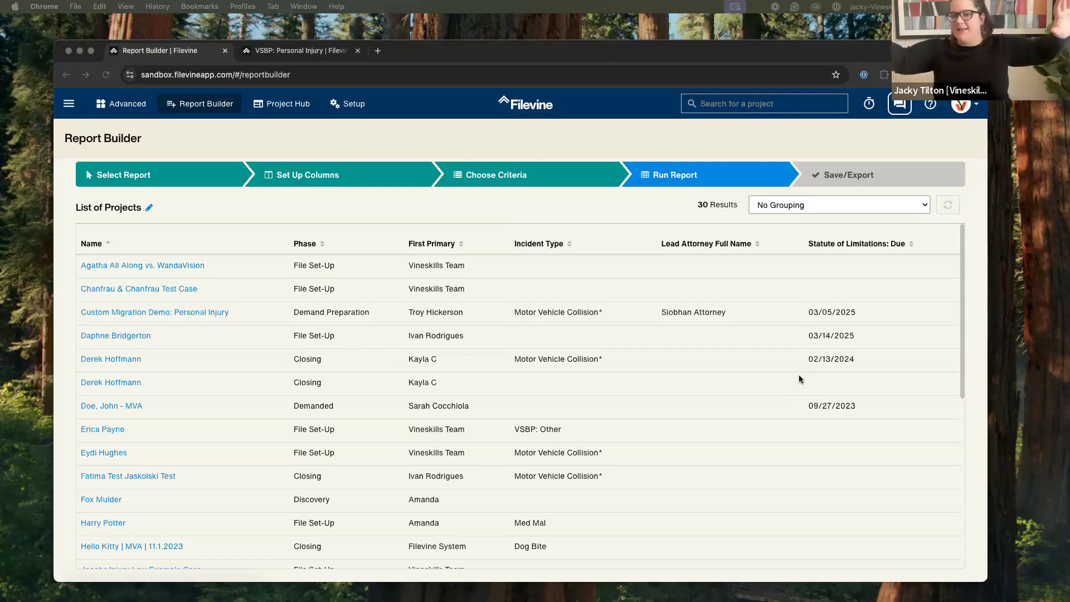
scroll(768, 383, "down", 5)
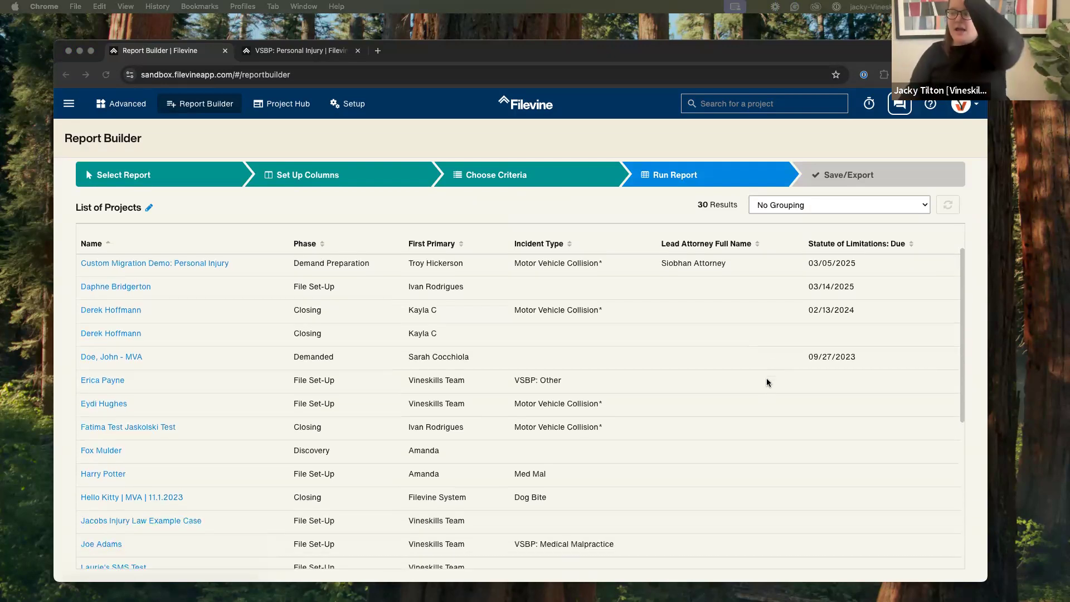
Step: Look through the report results, examining the Incident Type, Lead Attorney and Statute of Limitations columns
scroll(767, 382, "down", 10)
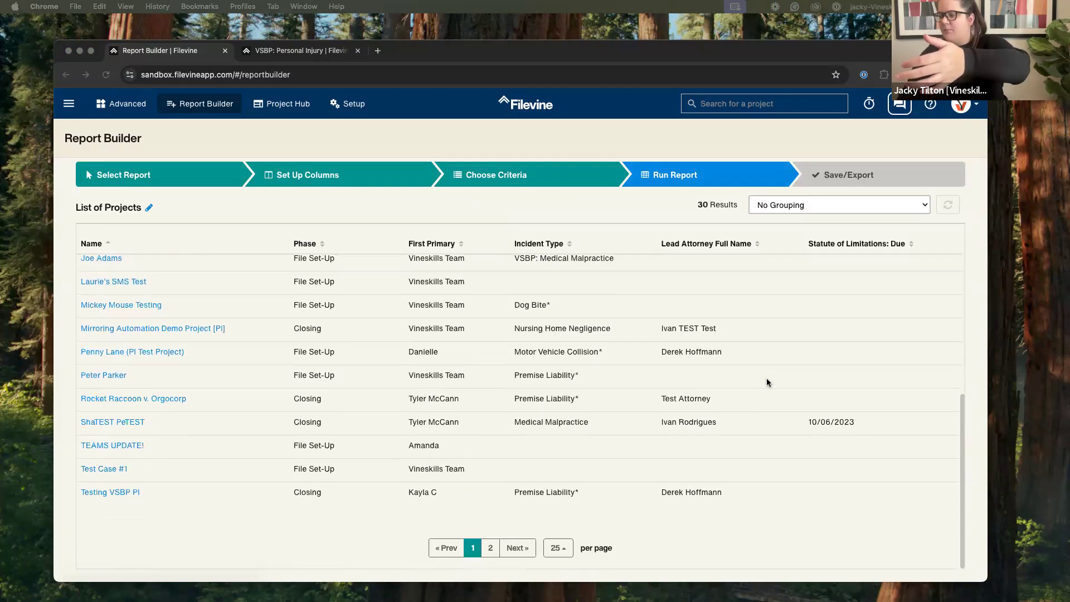
scroll(767, 382, "up", 15)
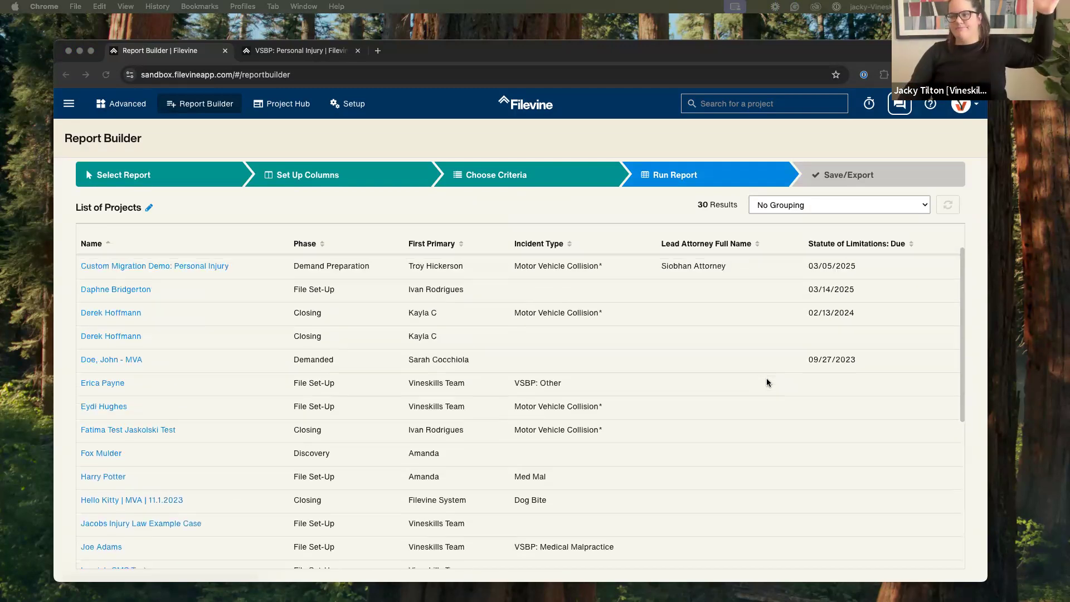
scroll(767, 382, "down", 1)
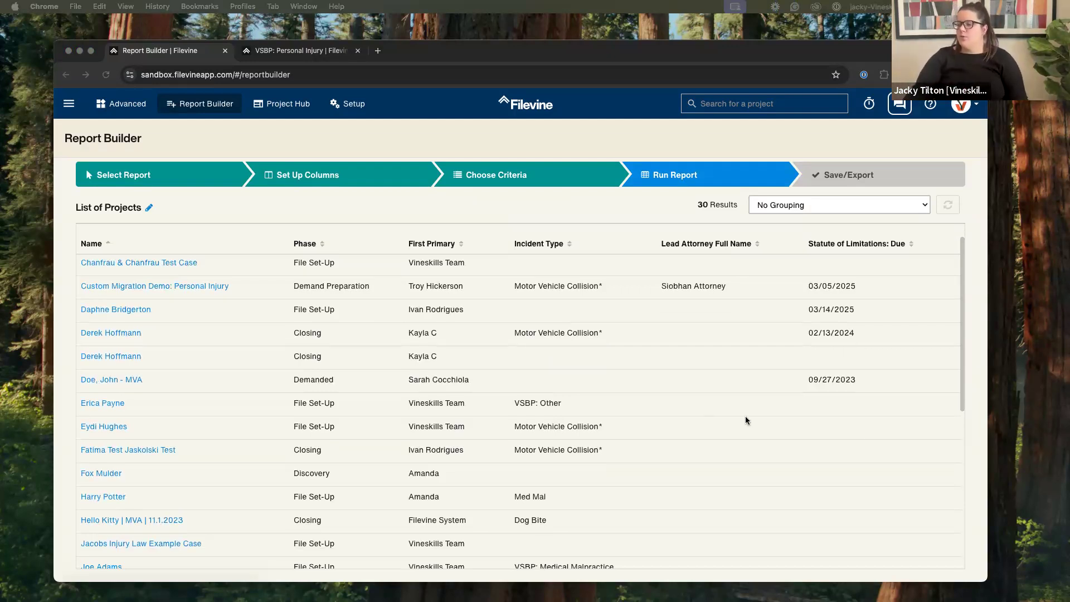
scroll(746, 418, "down", 5)
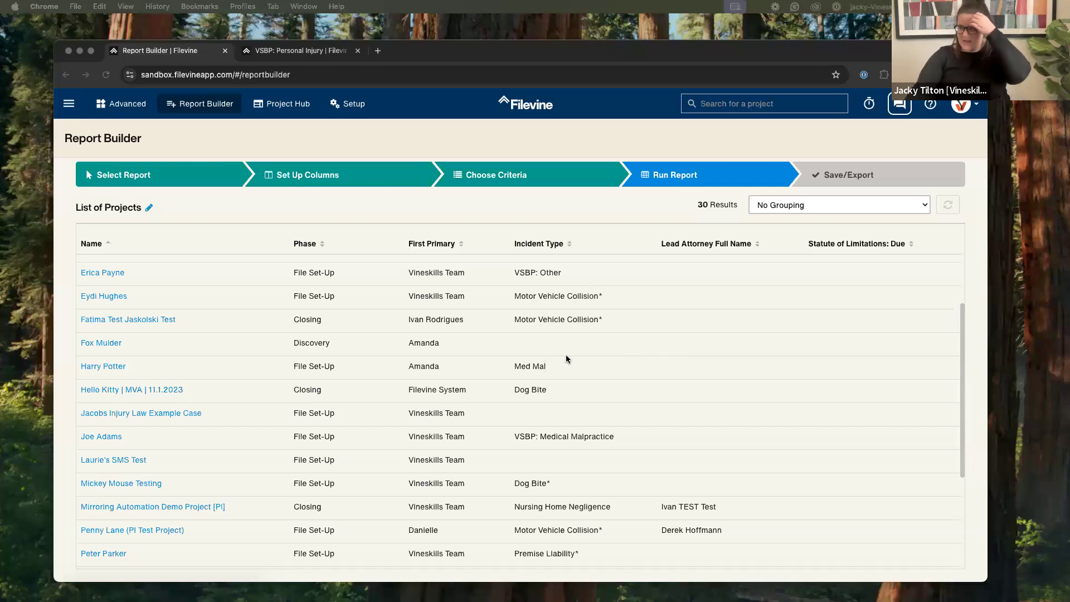
scroll(563, 323, "down", 1)
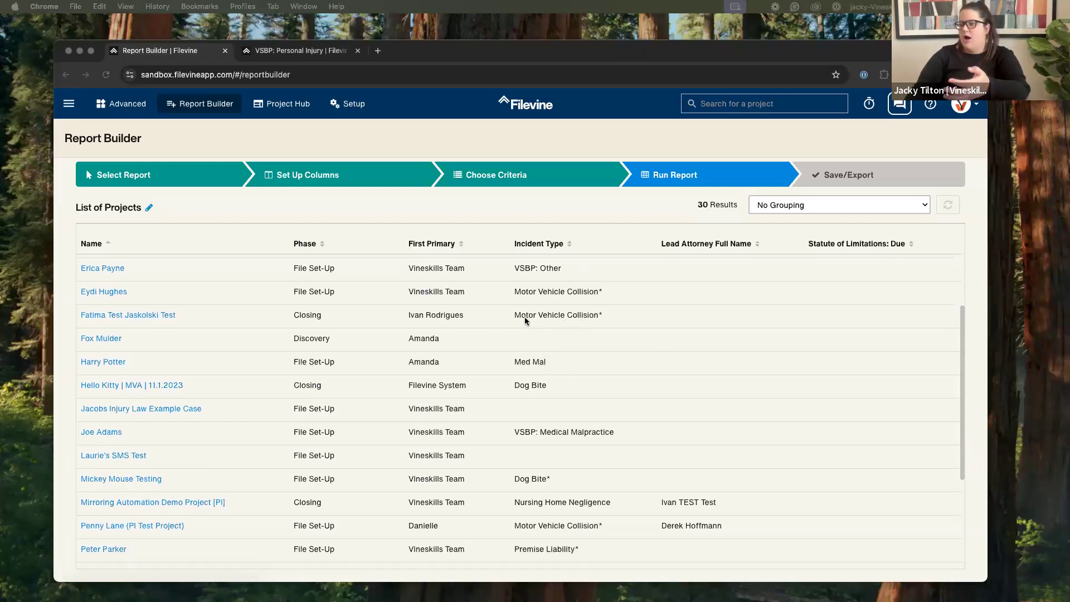
scroll(557, 355, "down", 5)
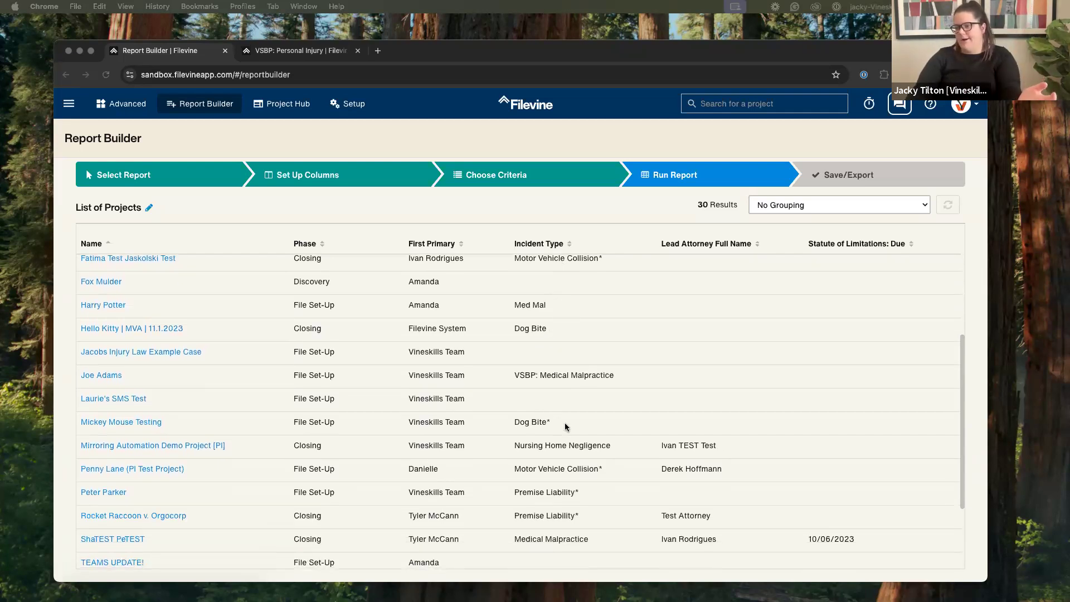
scroll(554, 382, "up", 5)
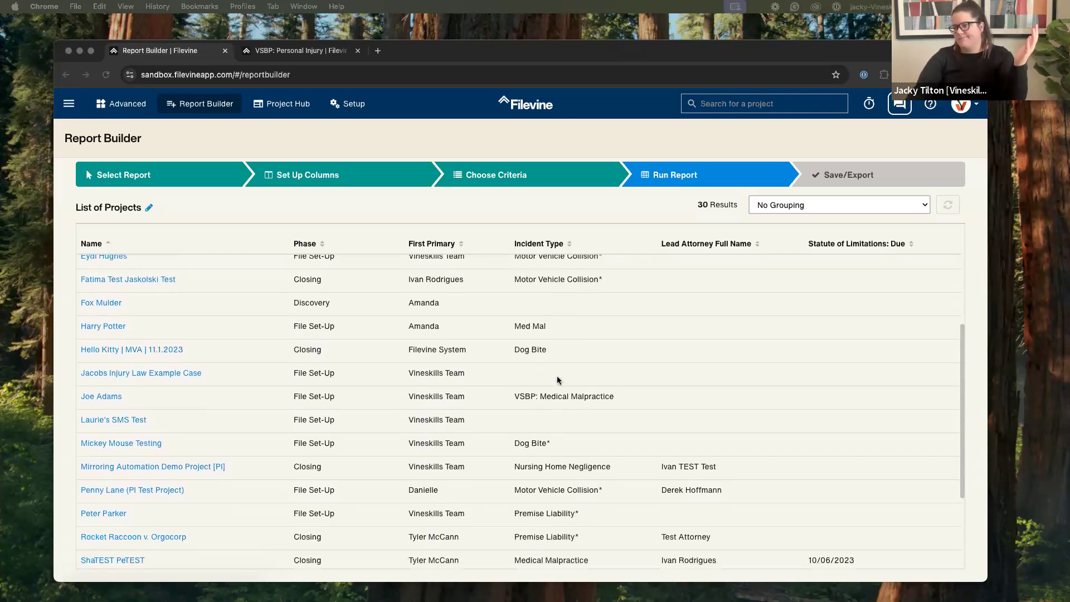
Step: Return the report to its criteria setup and copy the Incident Type label from the project's Intake section
left_click(560, 178)
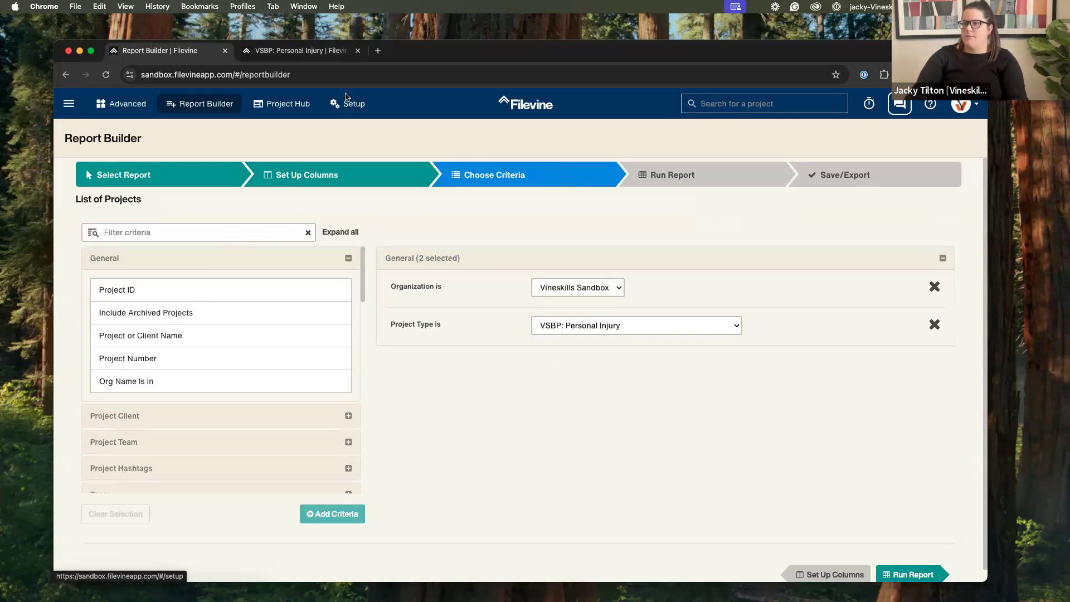
key("ctrl+Tab")
left_click(146, 251)
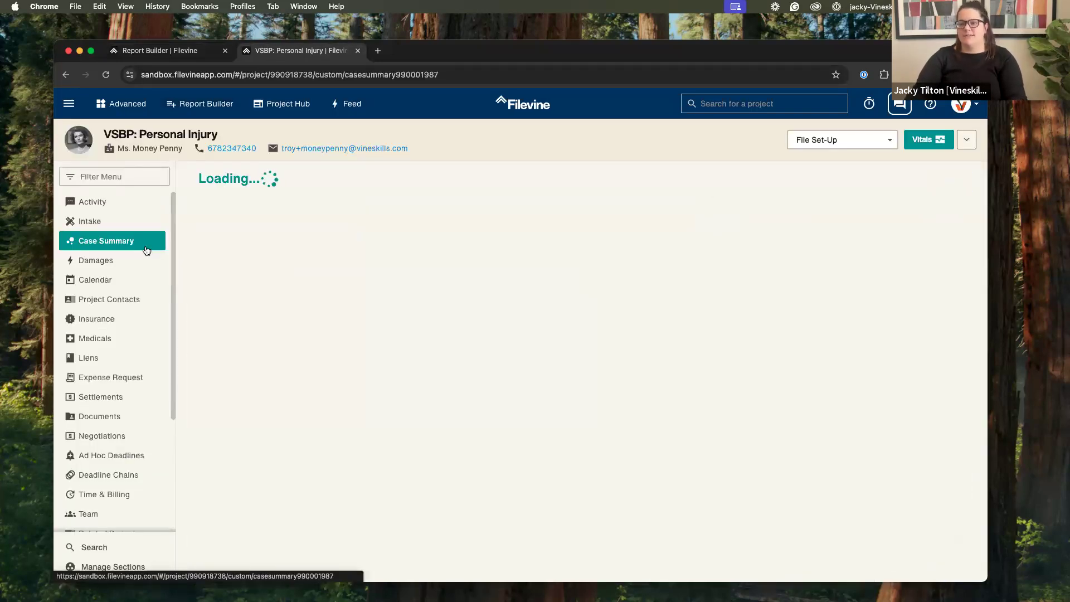
left_click(134, 221)
scroll(483, 429, "down", 1)
scroll(483, 430, "down", 4)
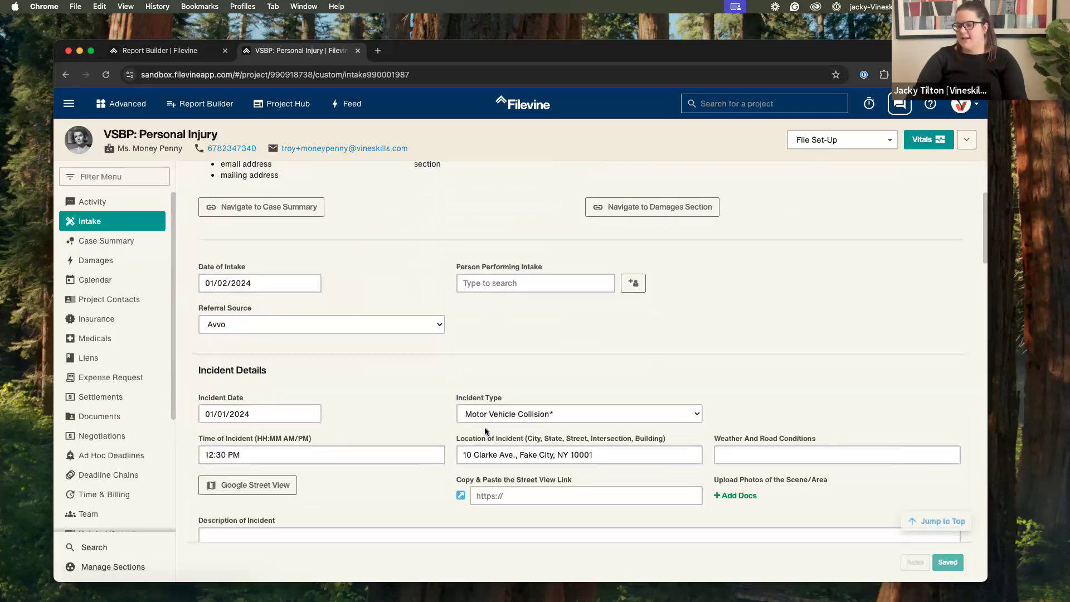
left_click_drag(503, 357, 454, 357)
key("super+c")
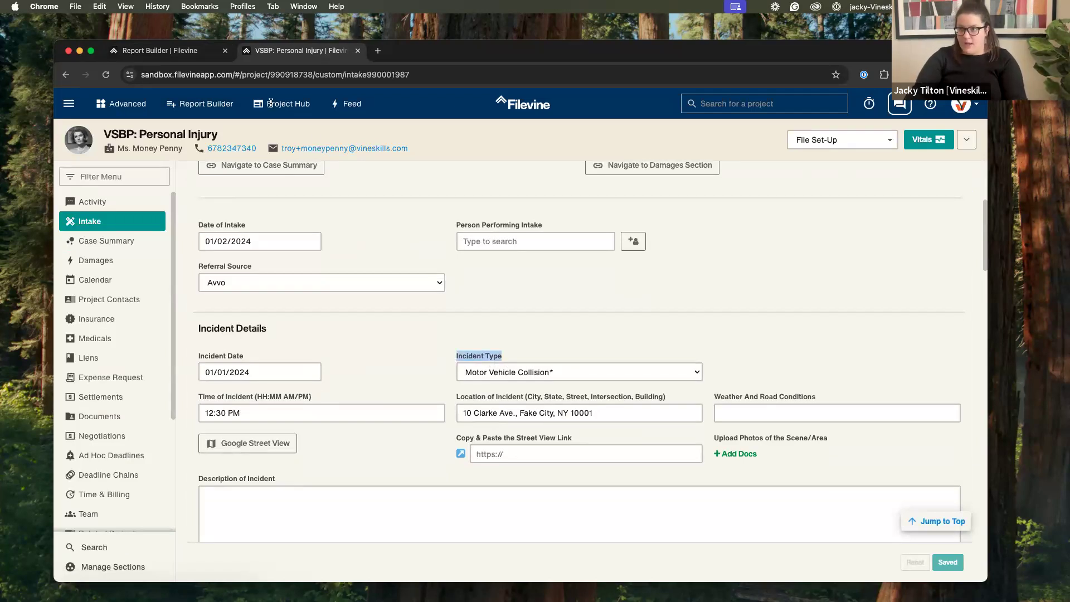
Step: Search the report's available criteria for the copied Incident Type label
left_click(195, 51)
left_click(198, 230)
key("super+v")
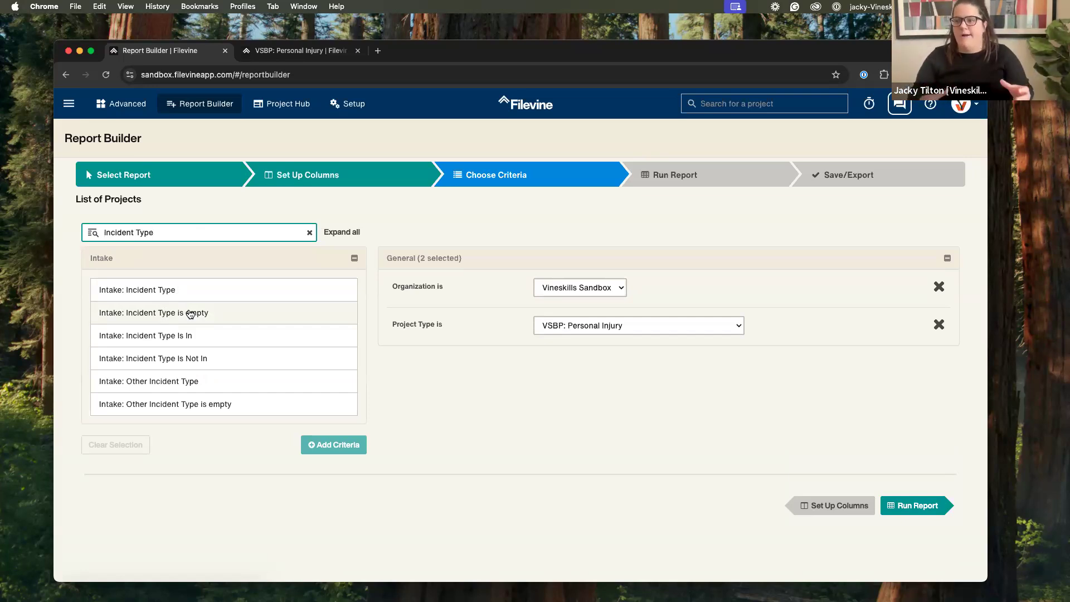
Step: Try the criterion Intake: Incident Type Is Not In, view its selectable values, and remove the criterion
left_click(204, 360)
double_click(206, 359)
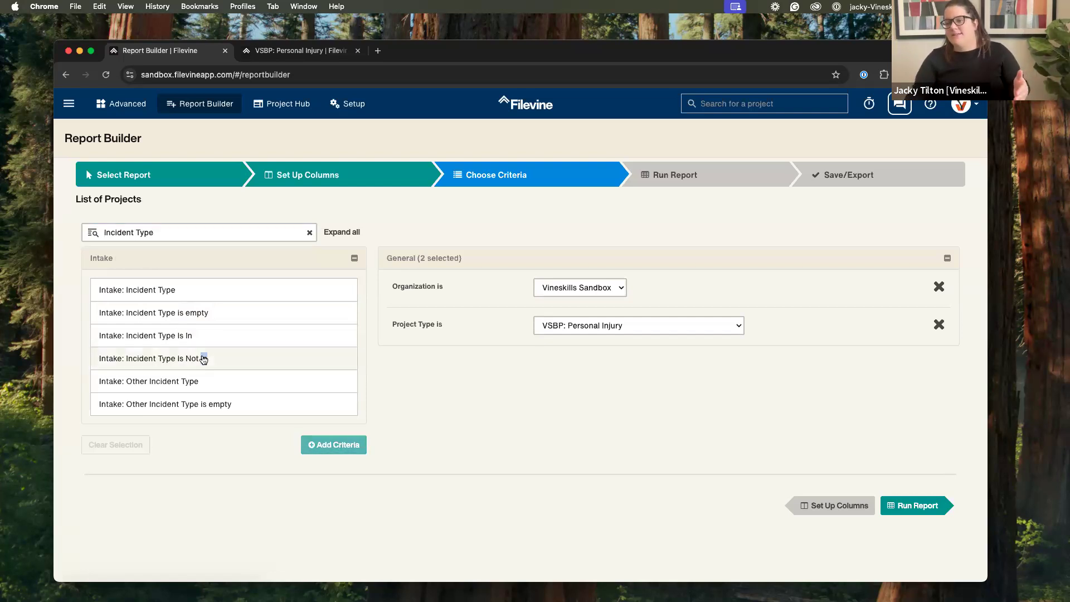
left_click(587, 405)
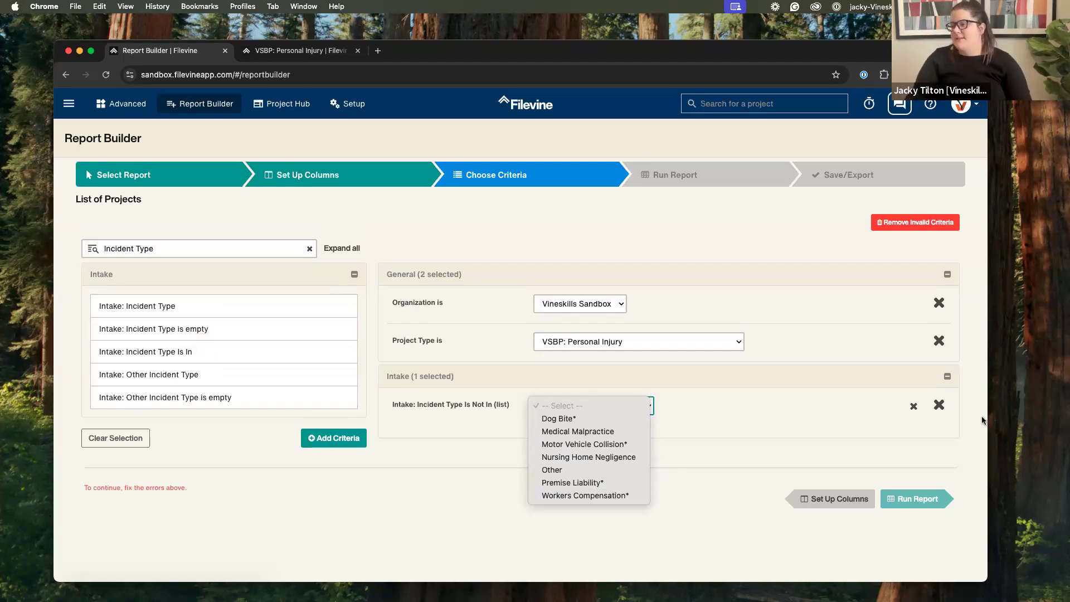
left_click(939, 405)
left_click(939, 405)
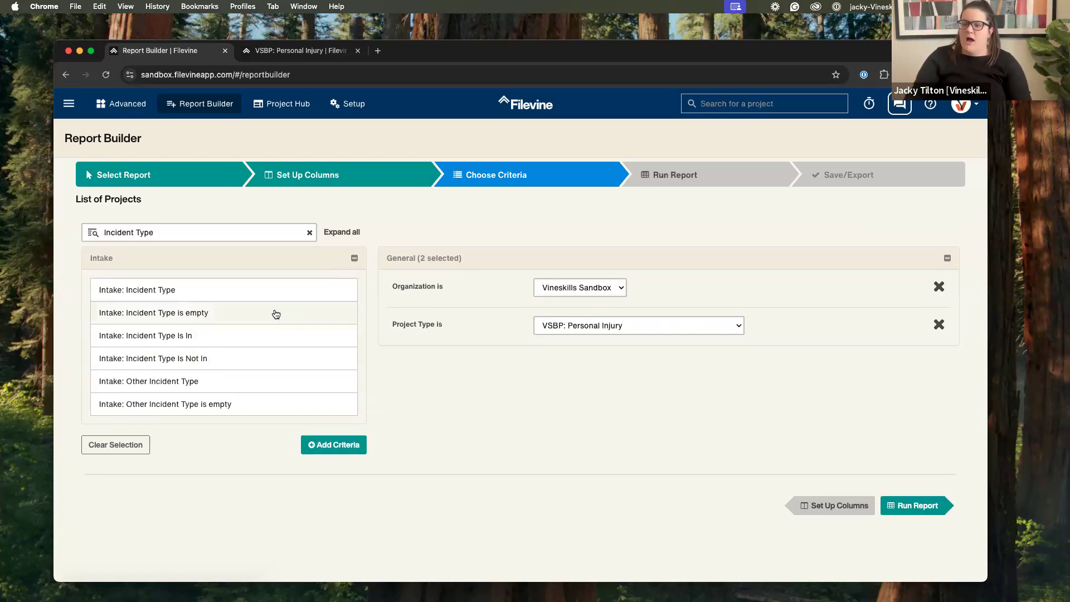
Step: Add the criterion Intake: Incident Type Is In and set its value to Motor Vehicle Collision*
left_click(218, 337)
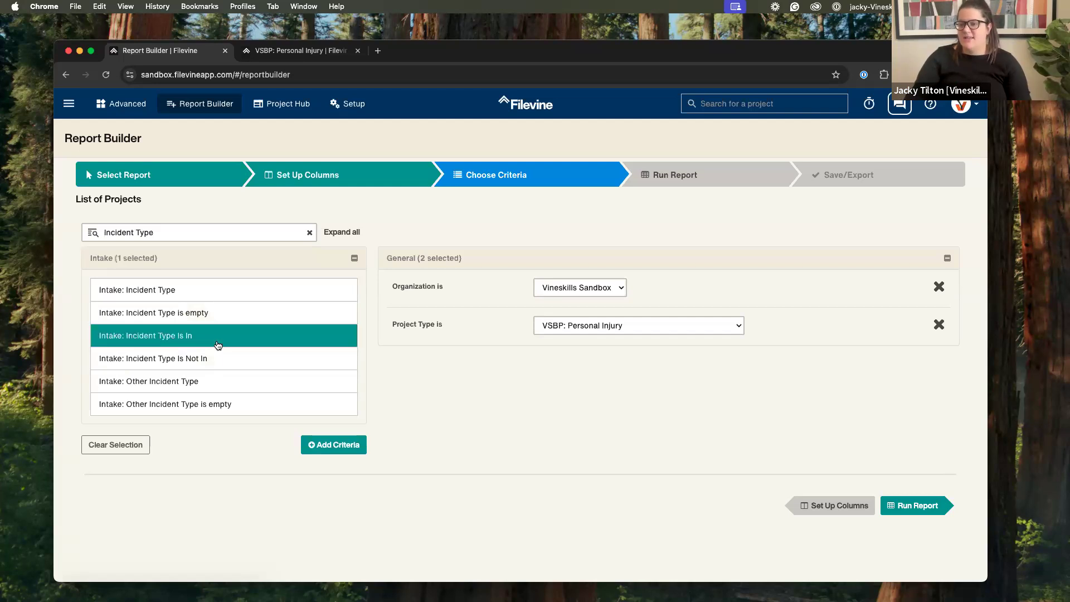
left_click(339, 445)
left_click(603, 405)
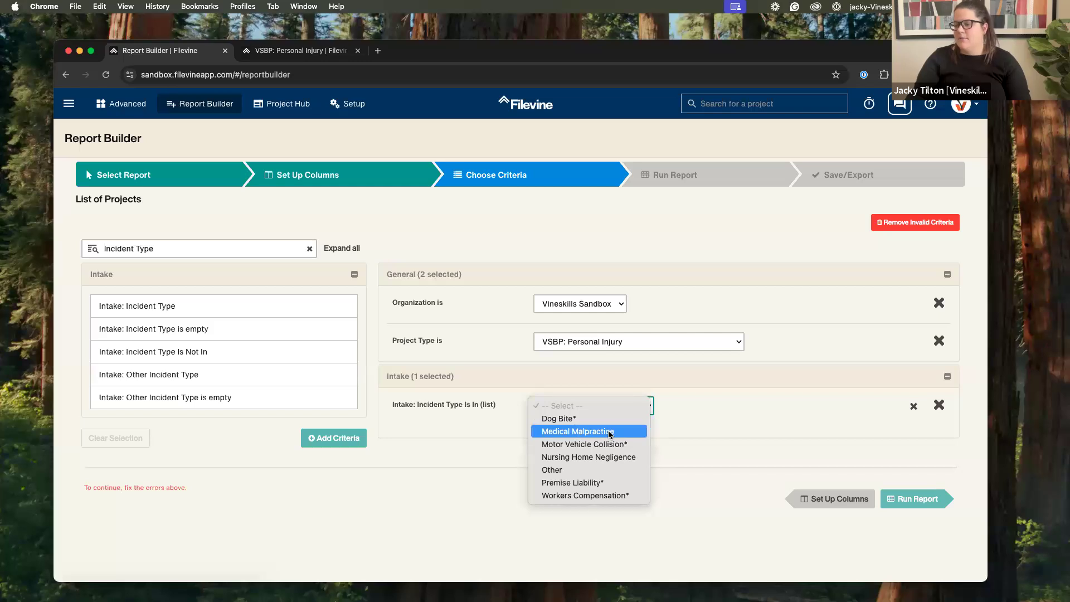
left_click(609, 434)
left_click(593, 394)
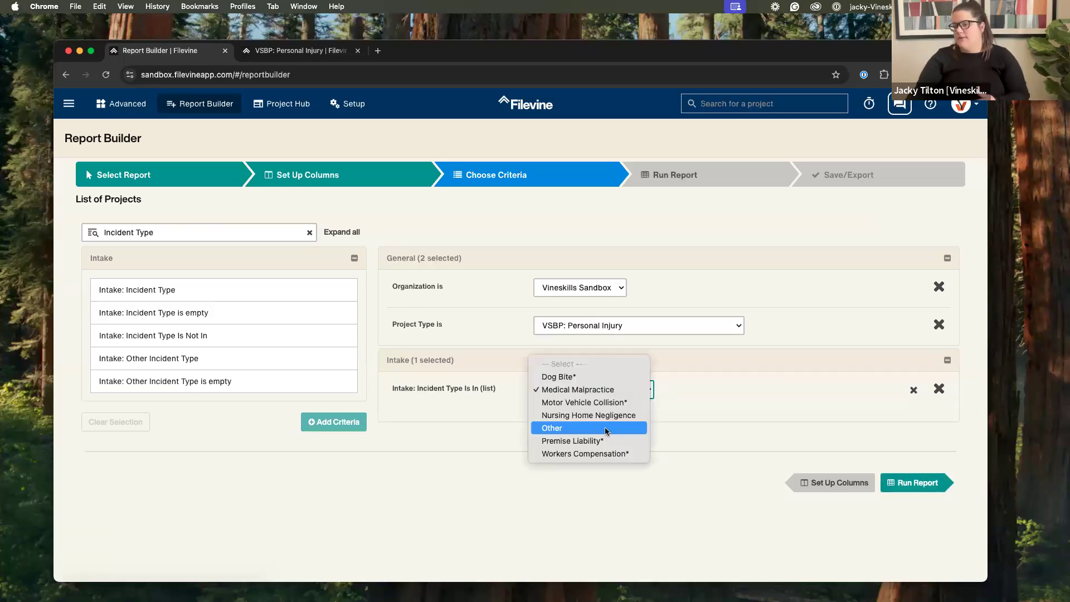
left_click(610, 402)
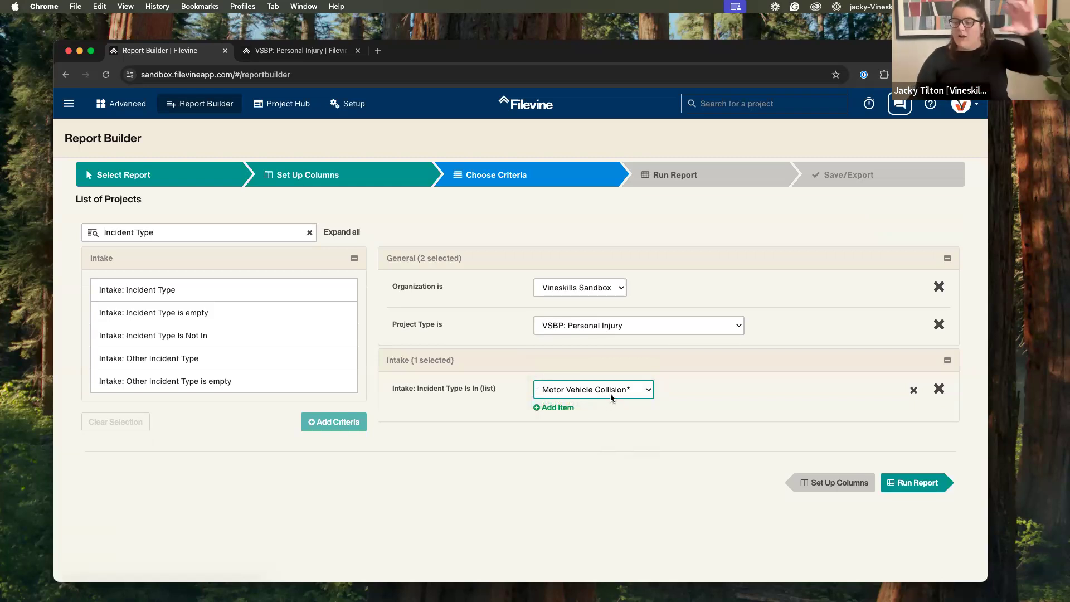
Step: Search the available criteria for lead attorney and examine the Team and Case Summary matches, expanding the Case Summary list
left_click(309, 232)
left_click(230, 230)
type("lea")
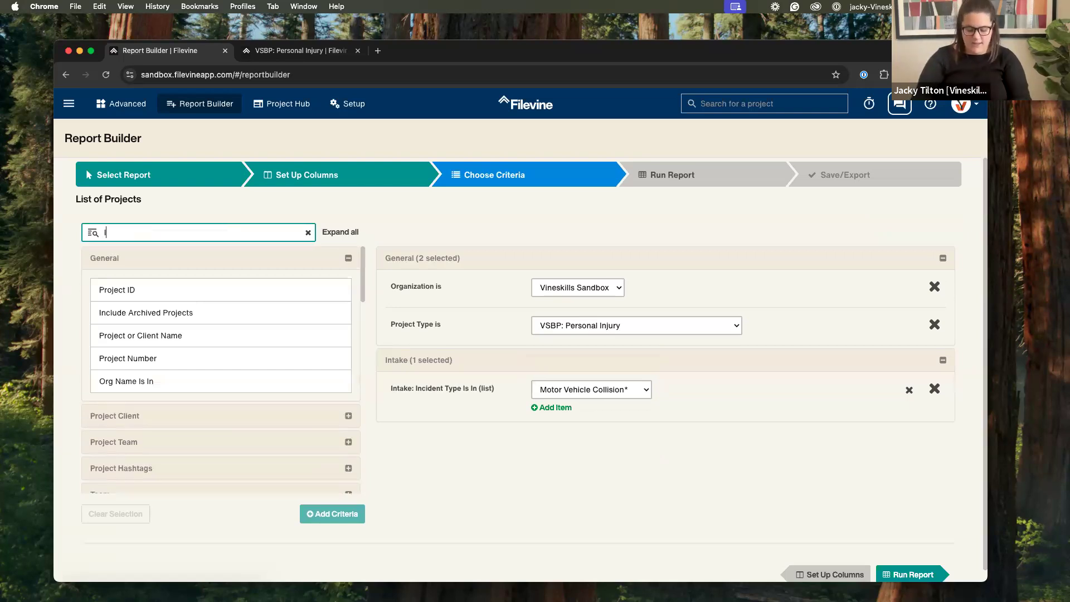
type("d ato")
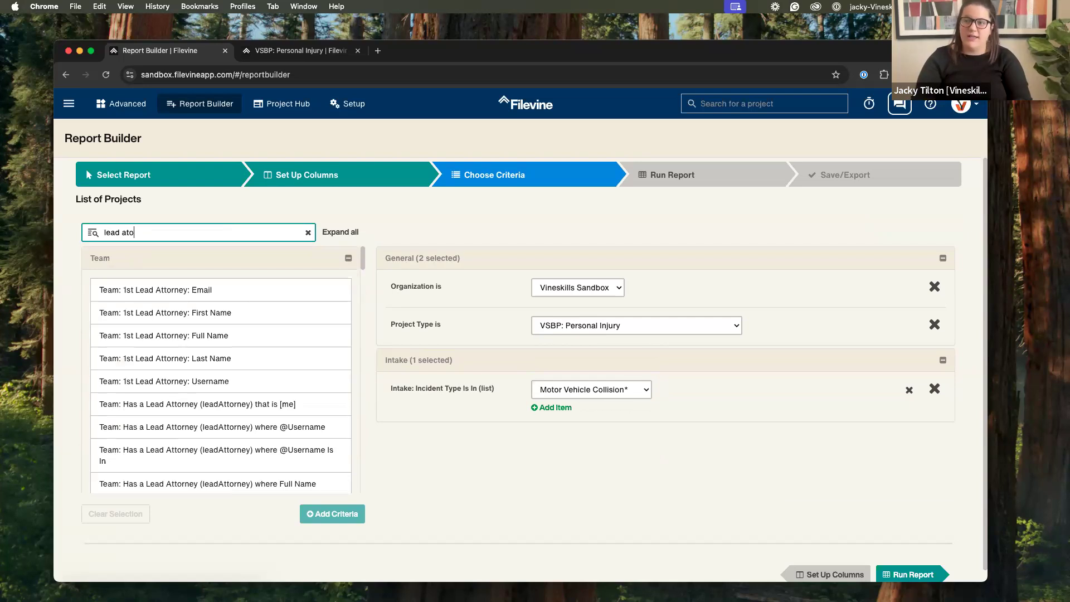
key("BackSpace")
type("torney")
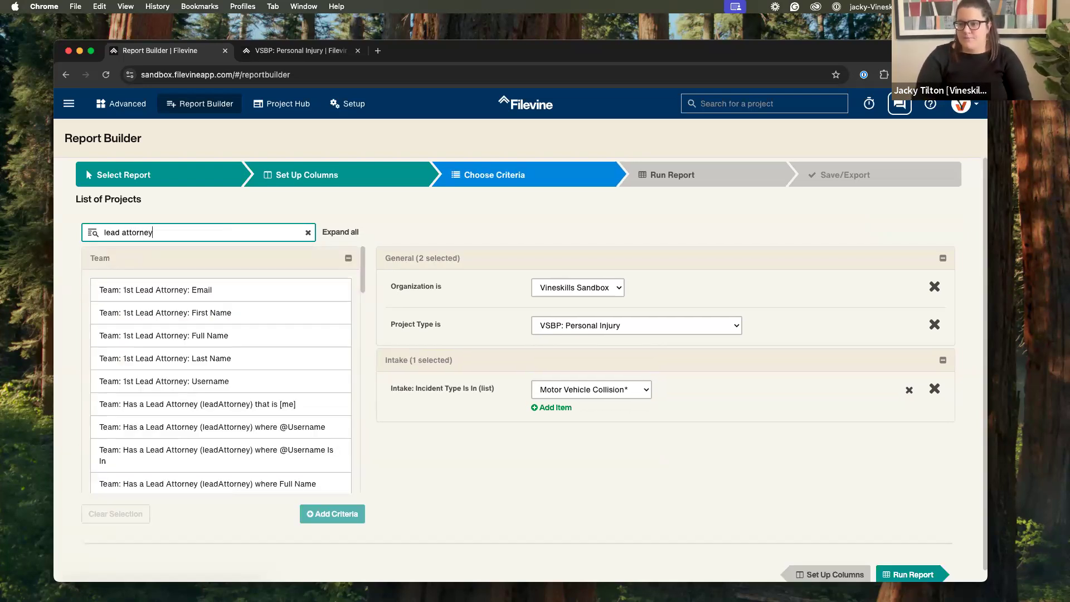
scroll(266, 379, "down", 3)
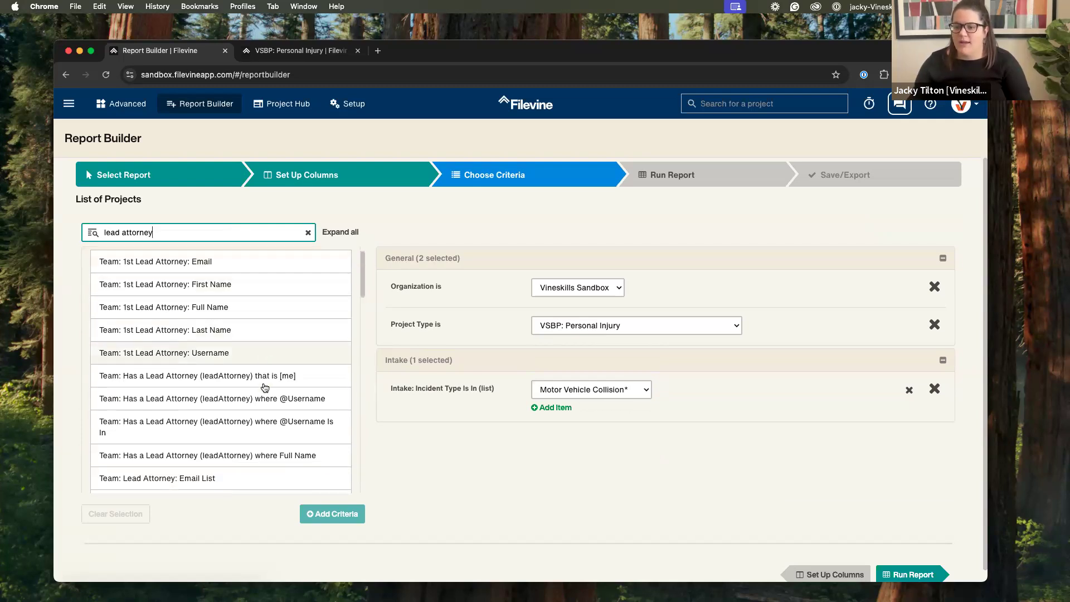
scroll(265, 390, "down", 5)
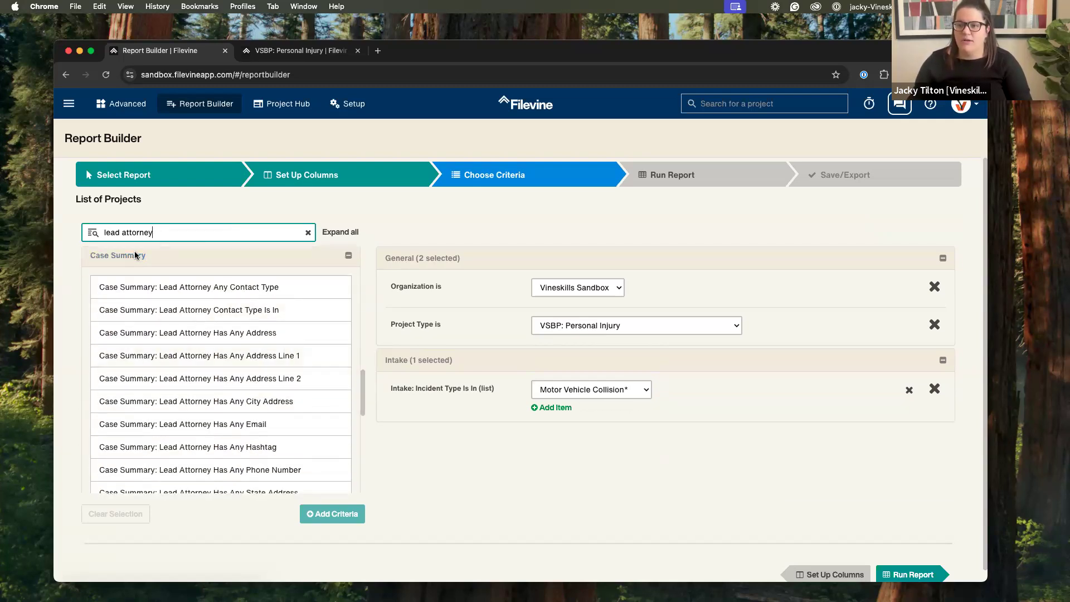
scroll(222, 356, "down", 6)
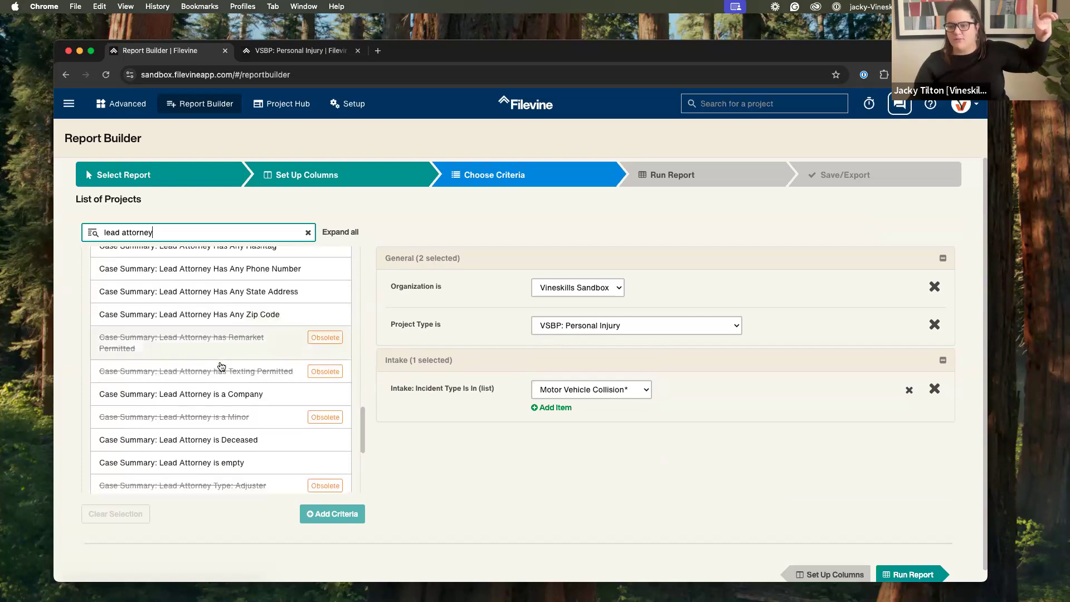
scroll(221, 365, "down", 5)
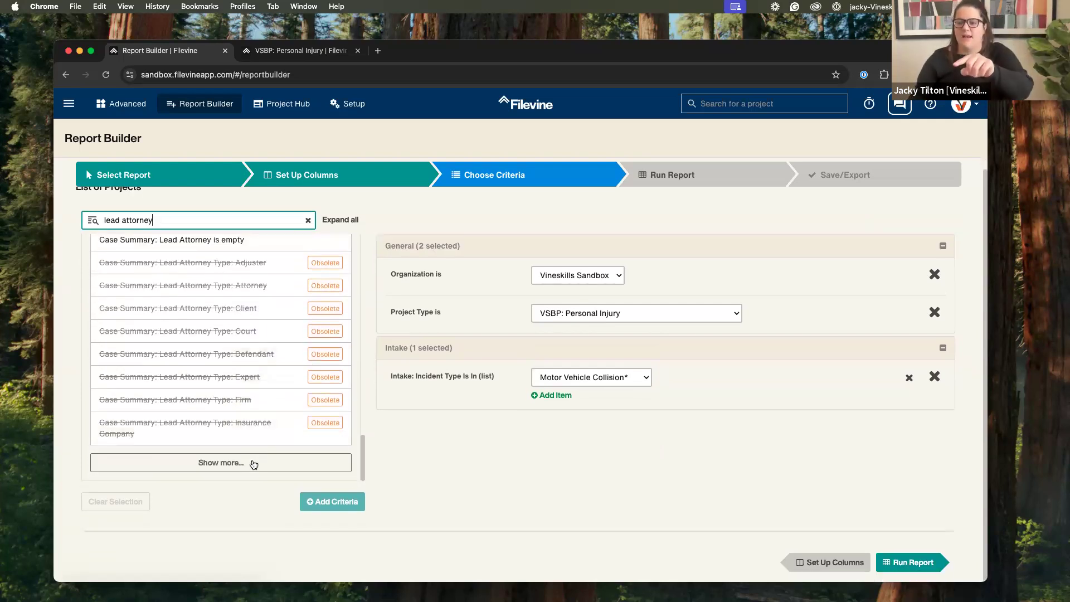
left_click(254, 464)
Step: Narrow the criteria search to "lead attorney's fu" and add the criterion Case Summary: Lead Attorney's Full Name
left_click(181, 227)
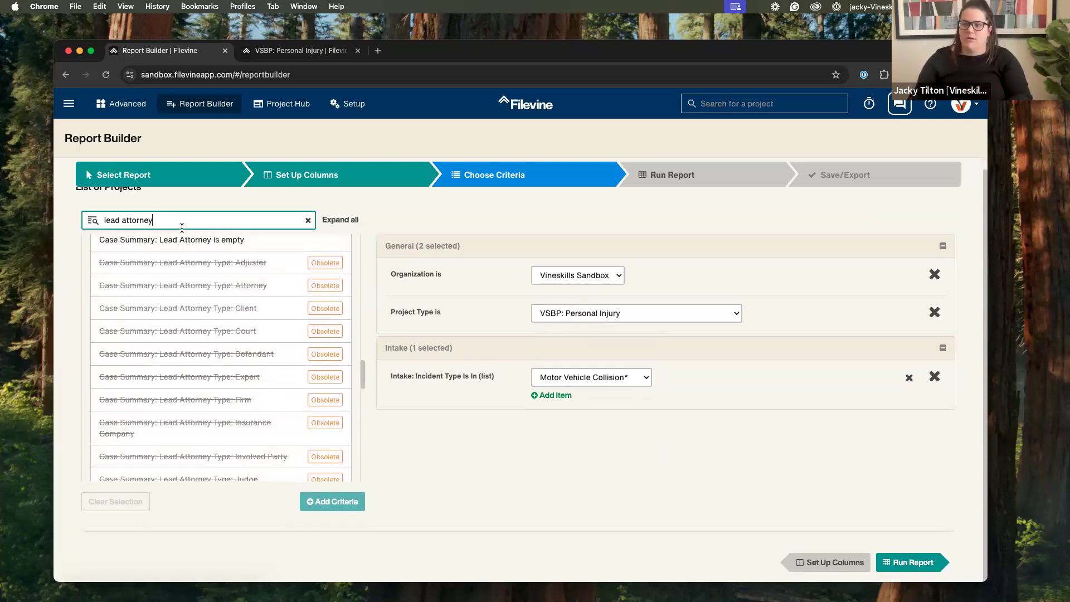
type("full")
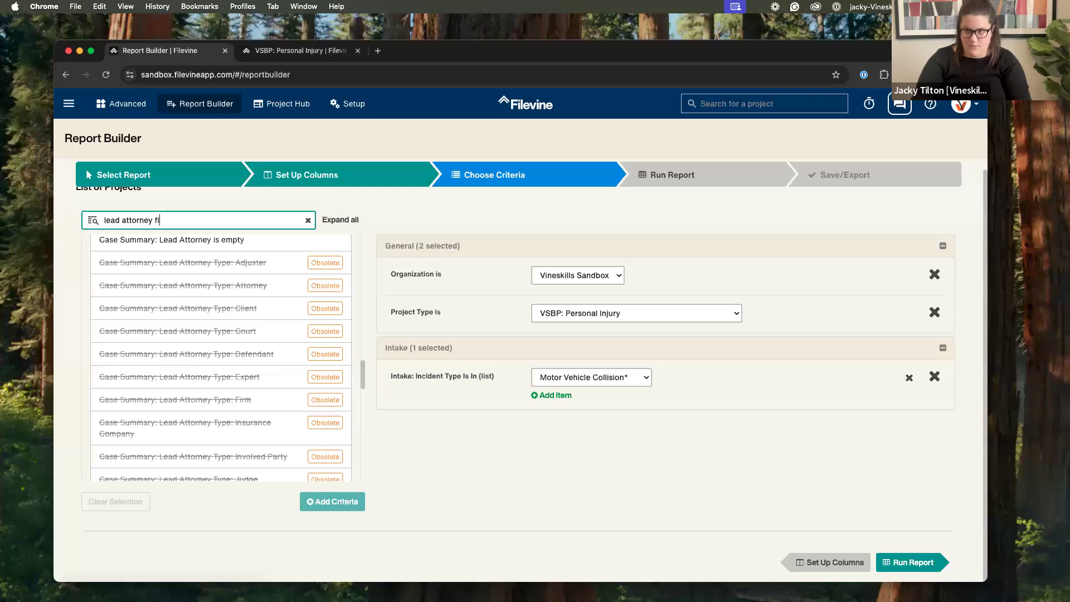
key("BackSpace")
key("BackSpace")
key("BackSpace")
key("BackSpace")
key("BackSpace")
type("'s fu")
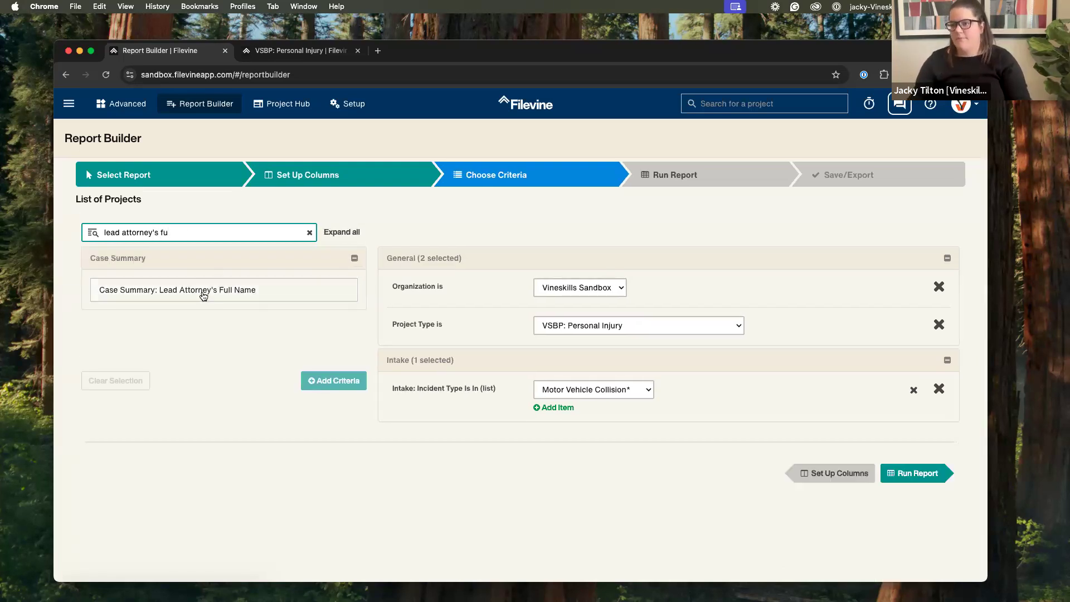
left_click(212, 292)
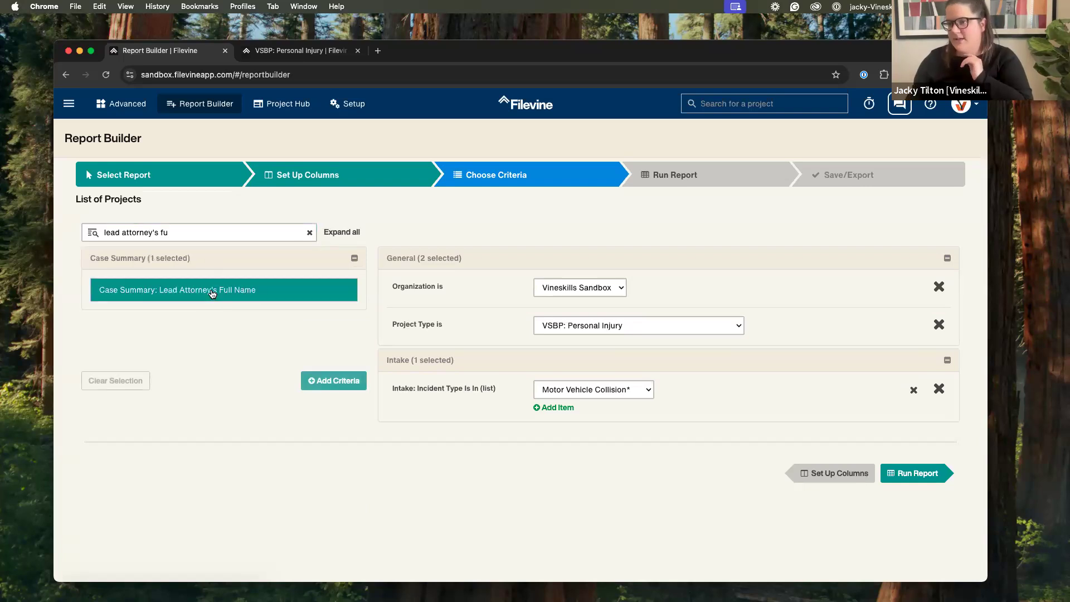
left_click(320, 380)
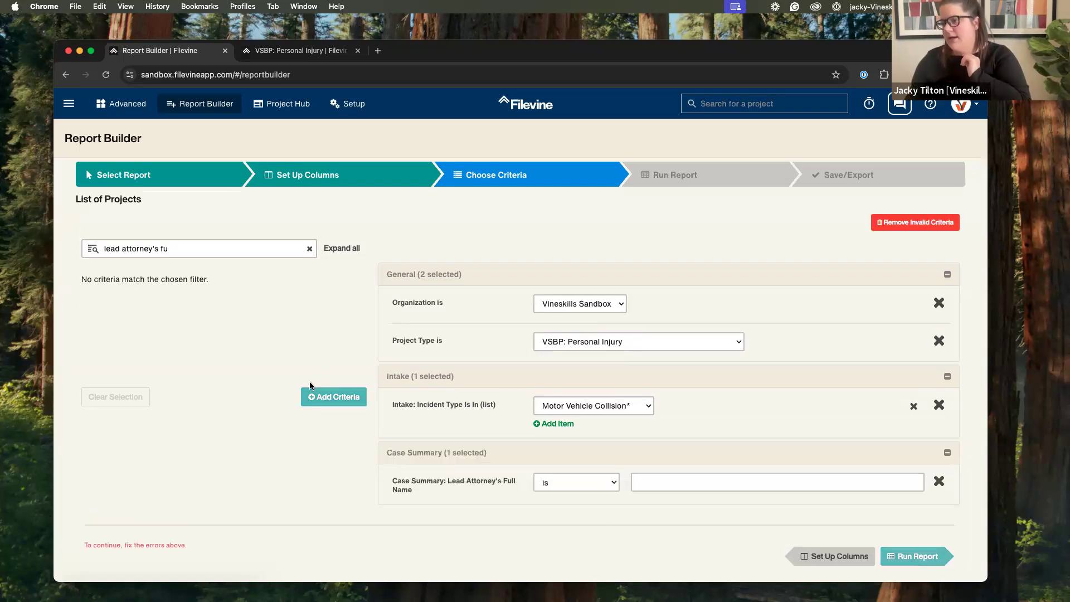
Step: Set the Lead Attorney's Full Name criterion to contains the attorney's first name, and clear the criteria search
left_click(587, 484)
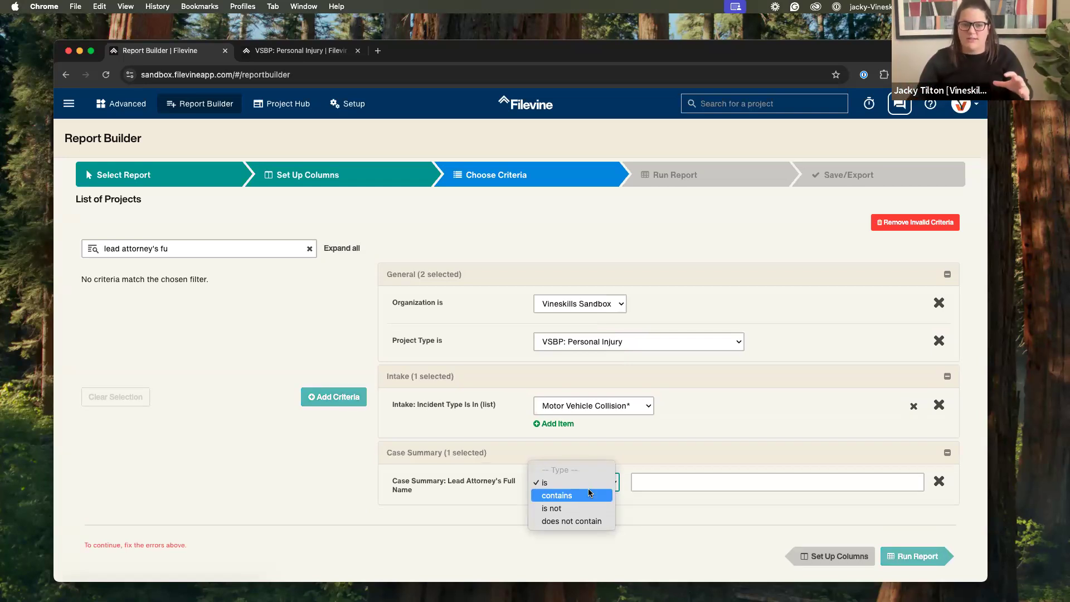
left_click(589, 495)
left_click(678, 484)
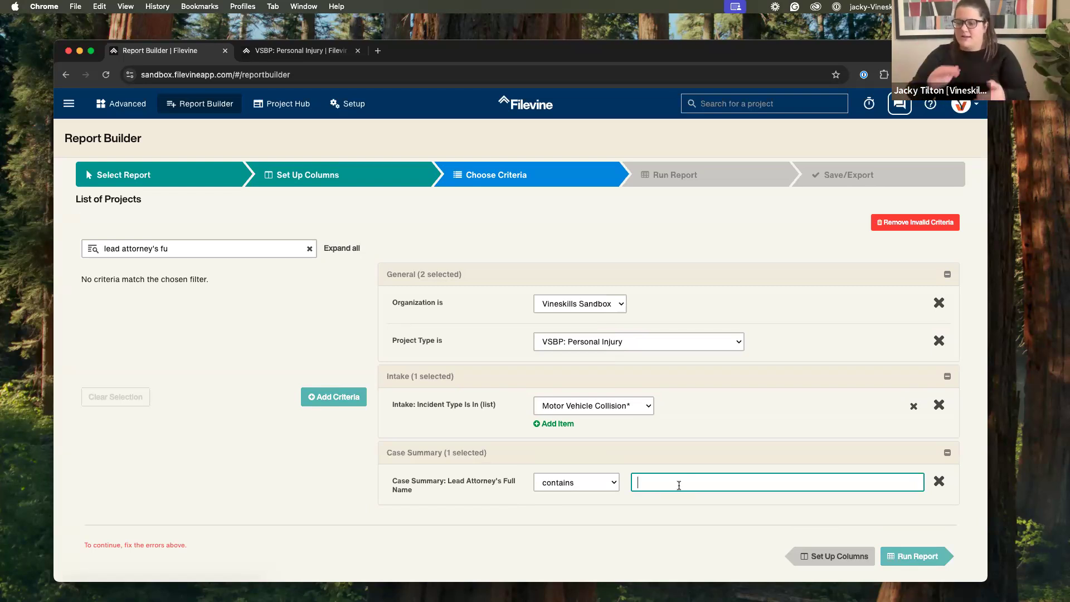
type("Derek")
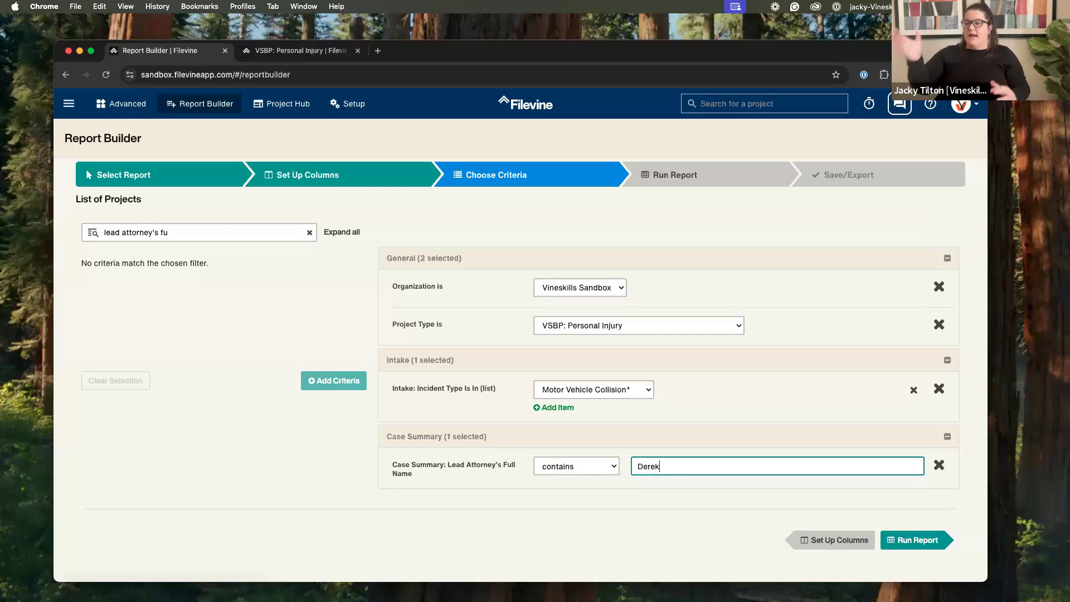
left_click(310, 233)
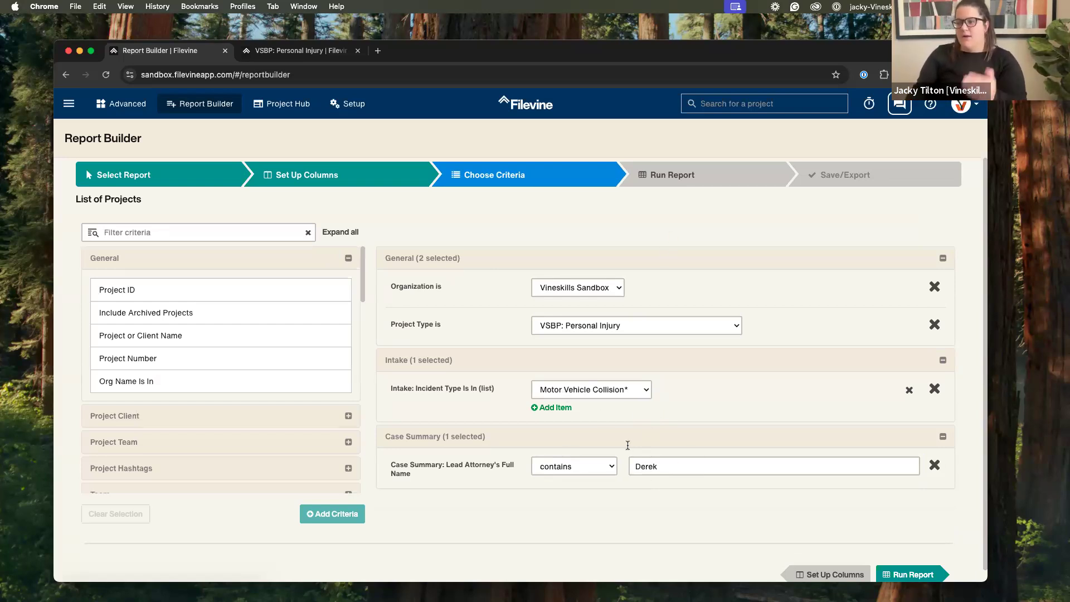
Step: Run the List of Projects report with the chosen criteria
left_click(656, 183)
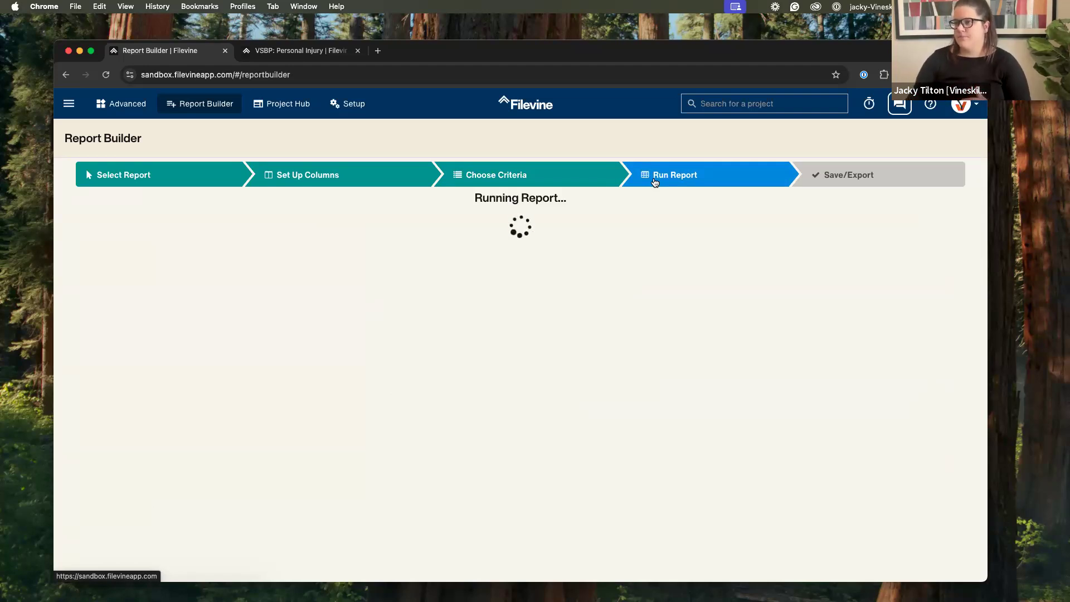
Step: Review the VSBP: Personal Injury project's Intake section and the Case Summary's staff team assignments, and open its Activity section
left_click(329, 54)
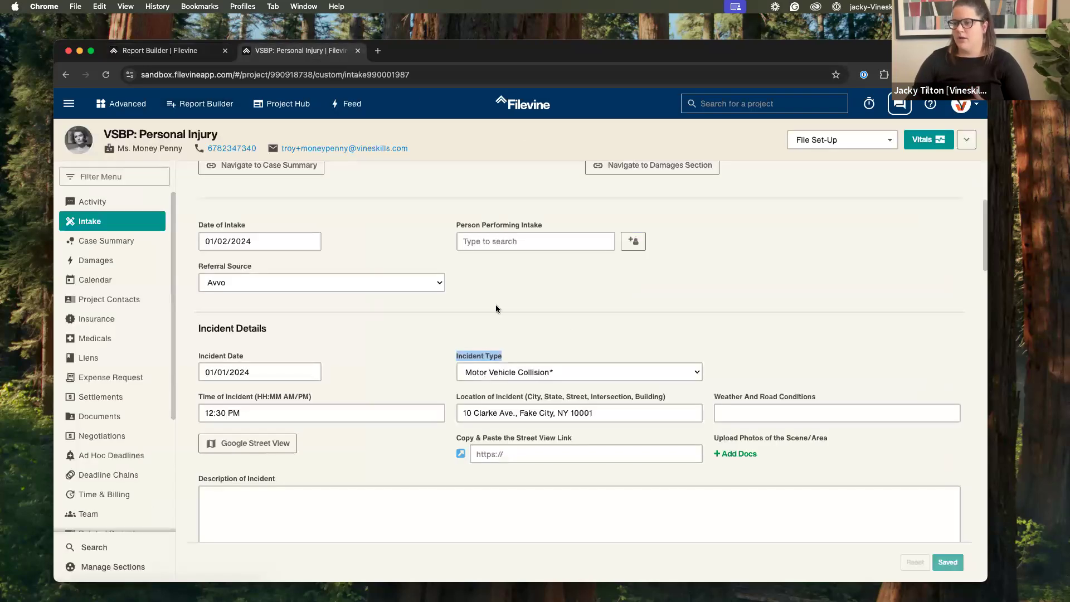
scroll(494, 349, "down", 5)
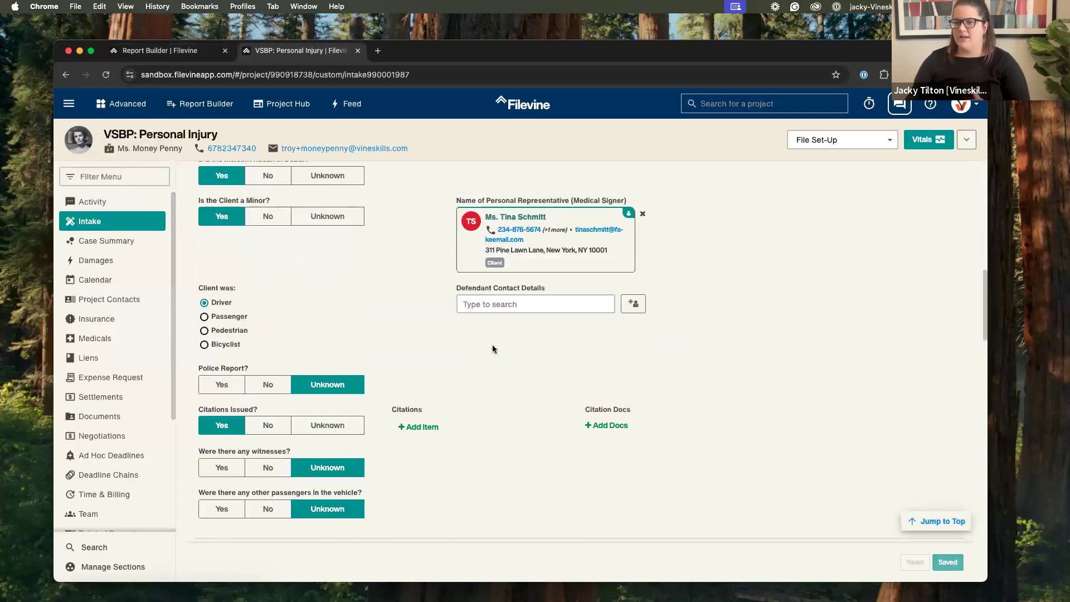
left_click(81, 242)
scroll(397, 384, "down", 15)
scroll(404, 418, "up", 10)
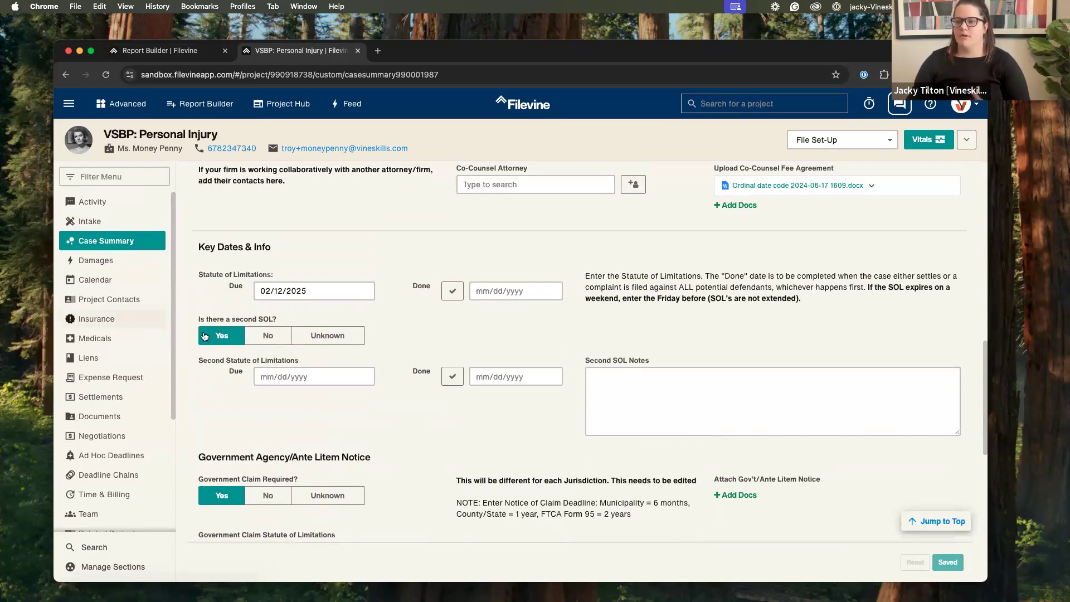
scroll(259, 243, "up", 5)
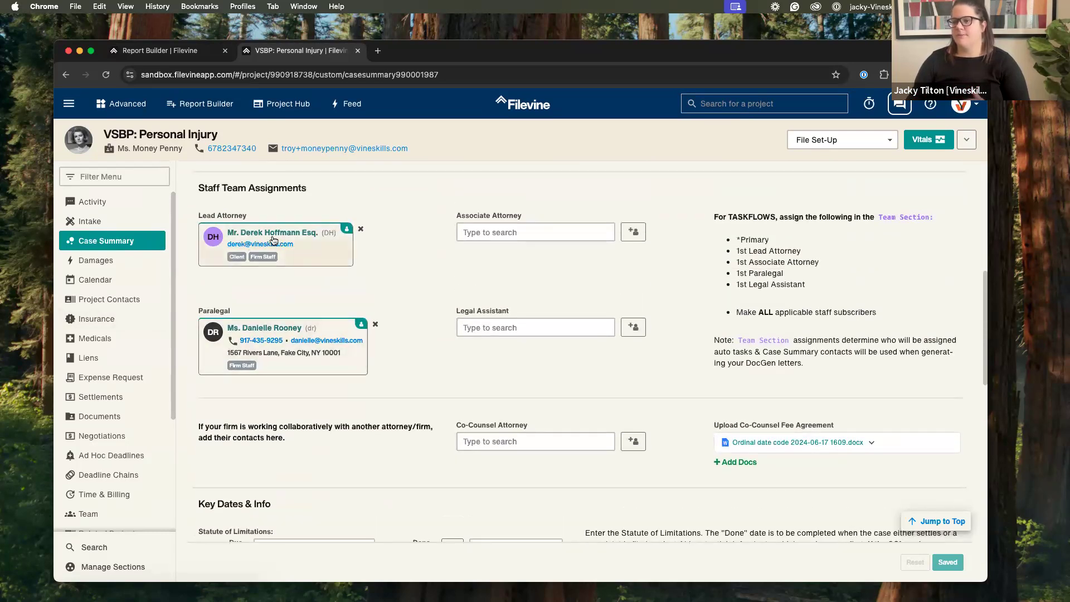
scroll(304, 245, "up", 5)
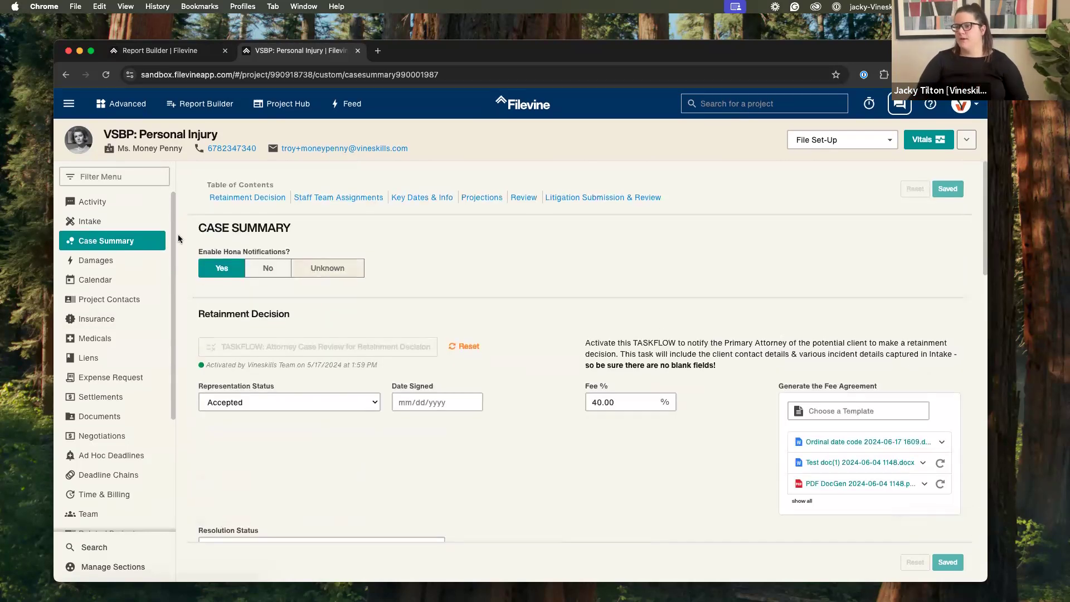
left_click(129, 206)
Step: Examine the report's result count and listed projects, and compare them with the open VSBP: Personal Injury project
left_click(166, 51)
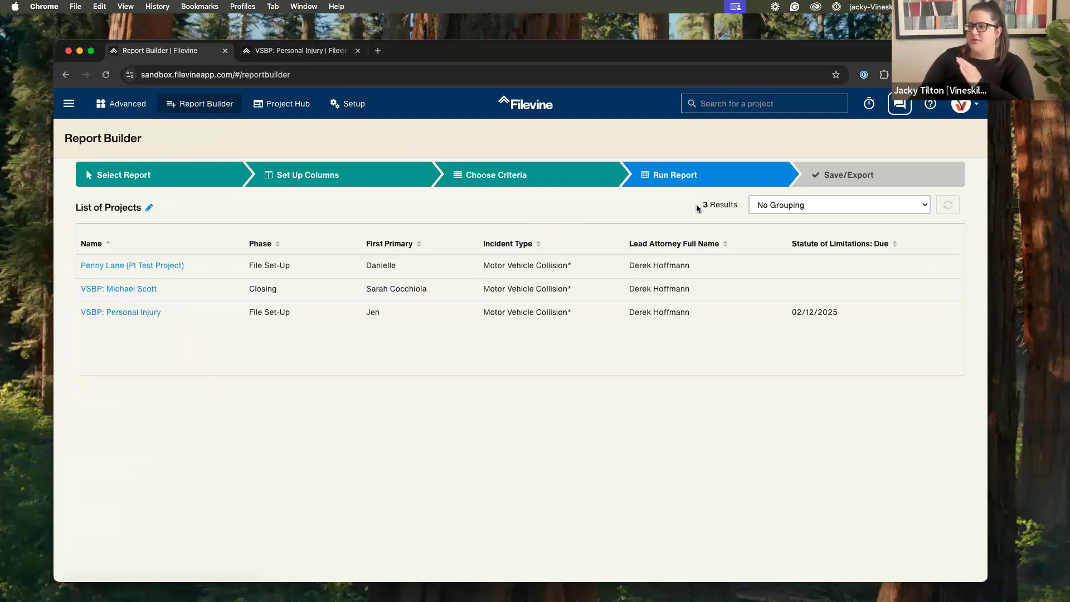
left_click_drag(703, 204, 739, 208)
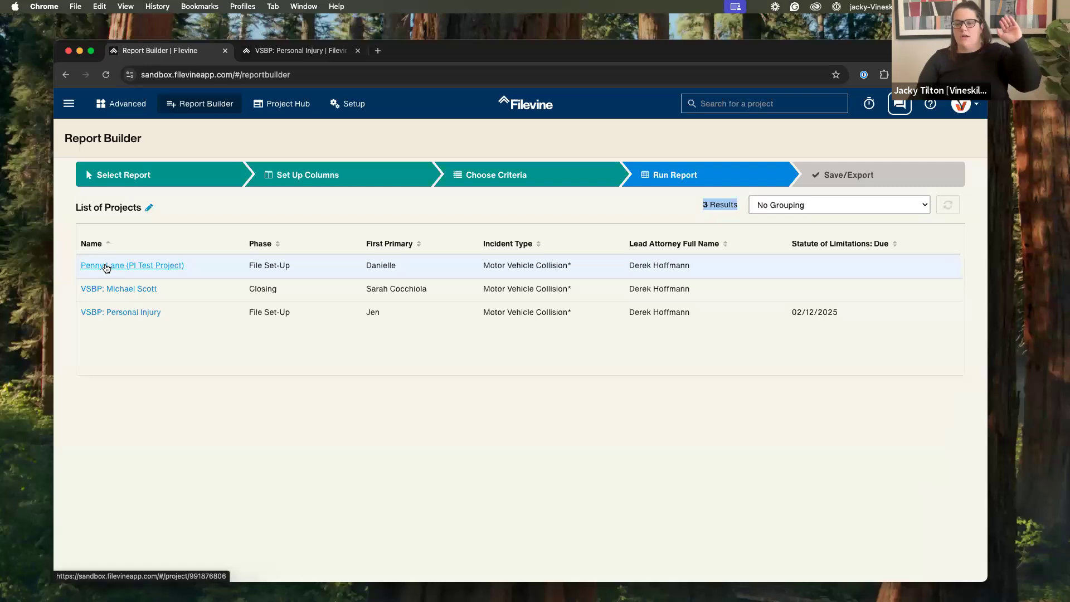
left_click(301, 51)
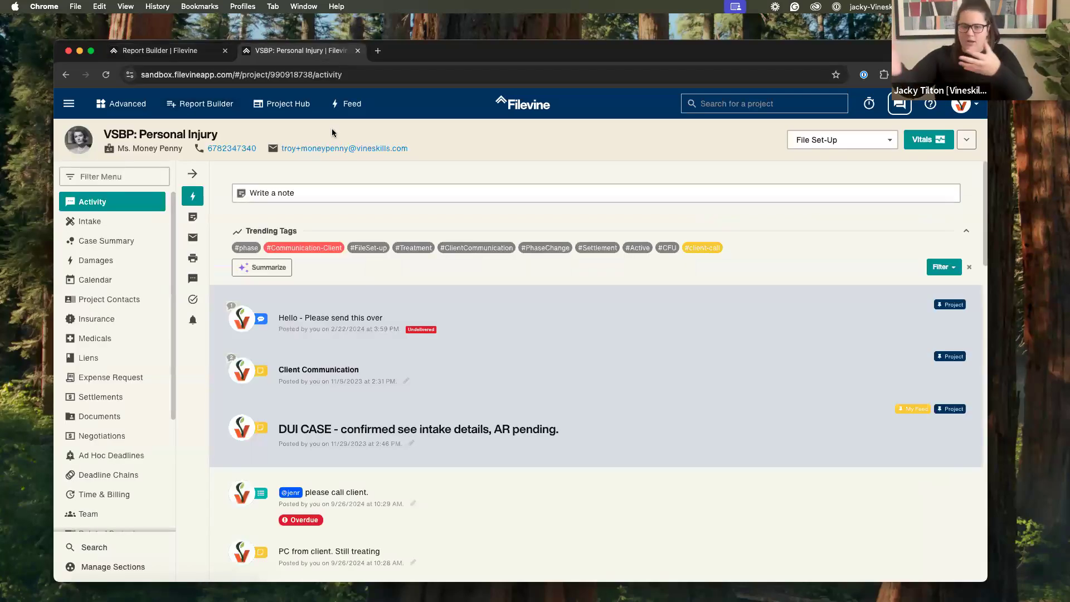
left_click(206, 53)
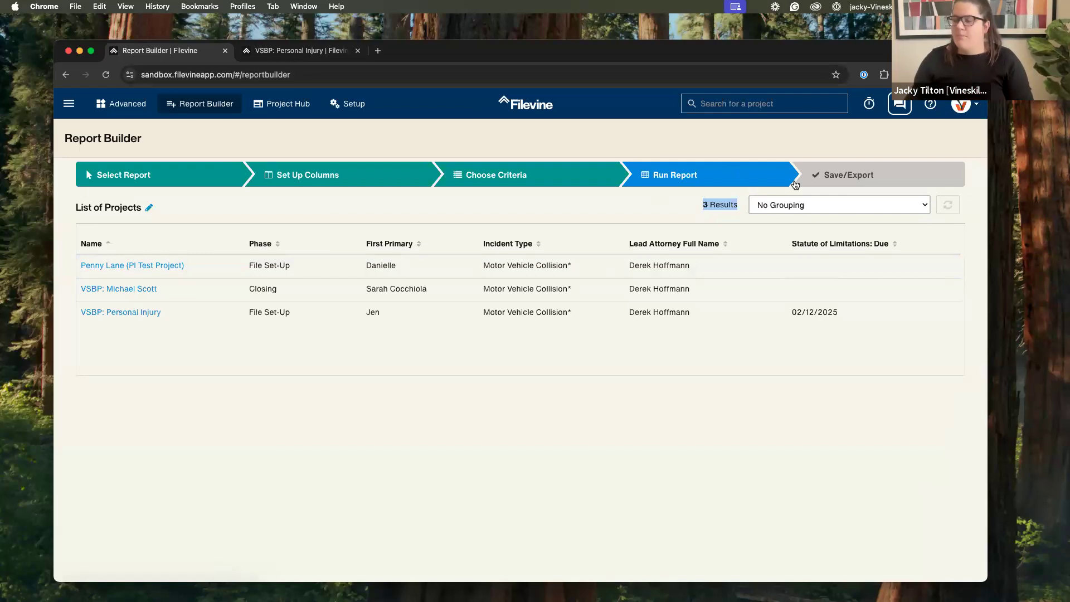
Step: Save a copy of the report titled "List of Projects - MVA with" followed by the attorney's first name and "as Lead"
left_click(841, 181)
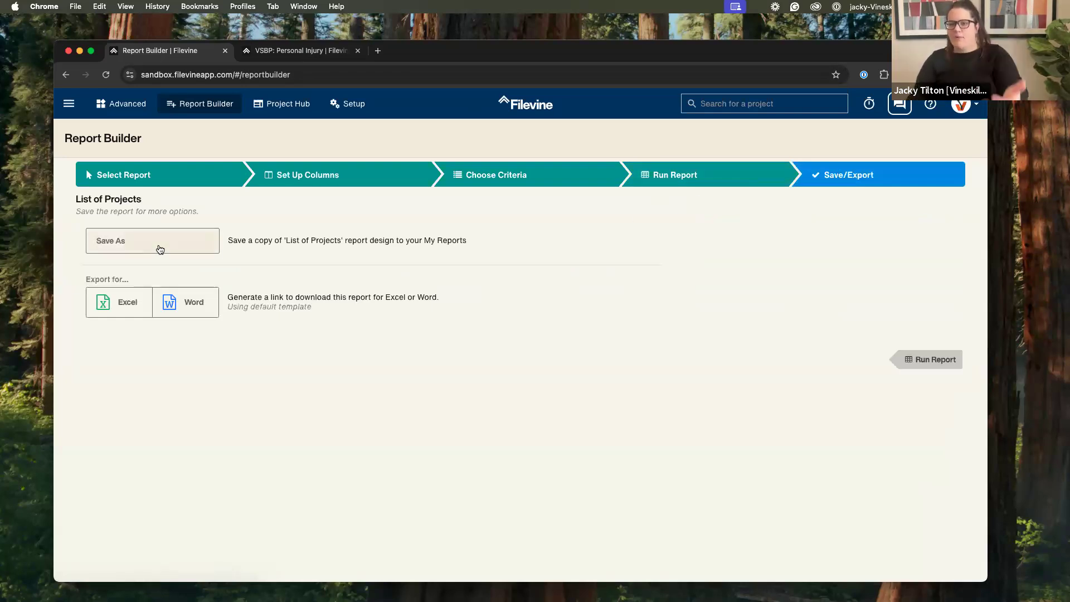
left_click(160, 249)
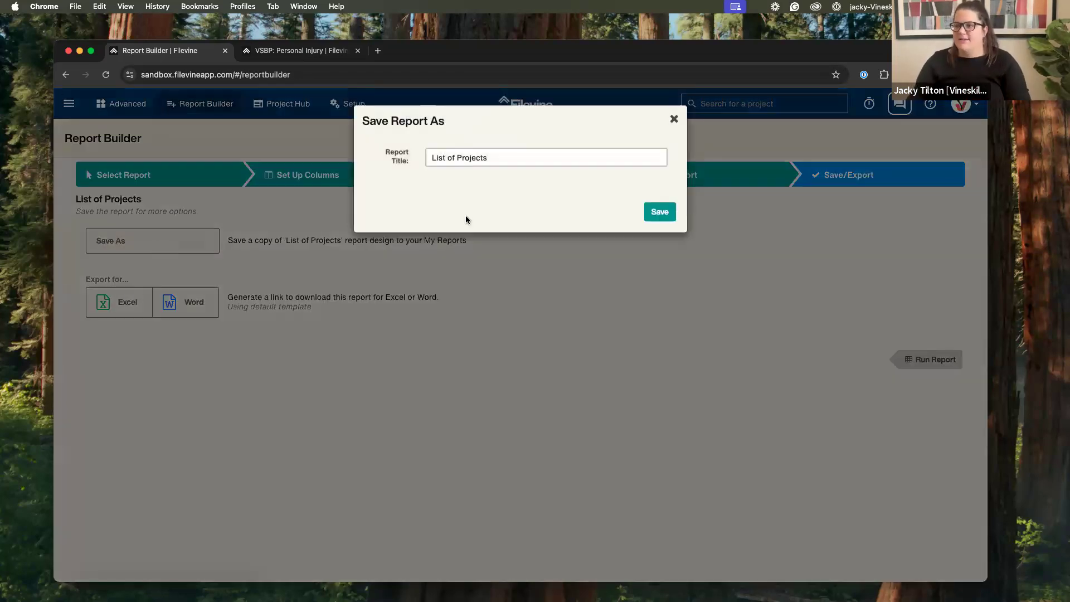
left_click_drag(508, 160, 431, 150)
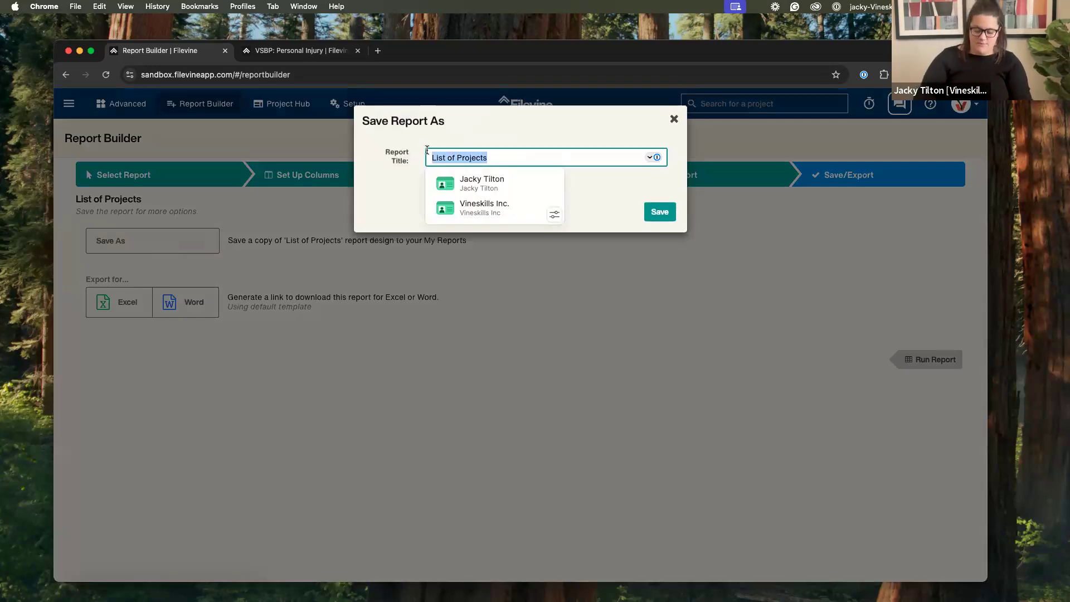
key("Right")
type("- ")
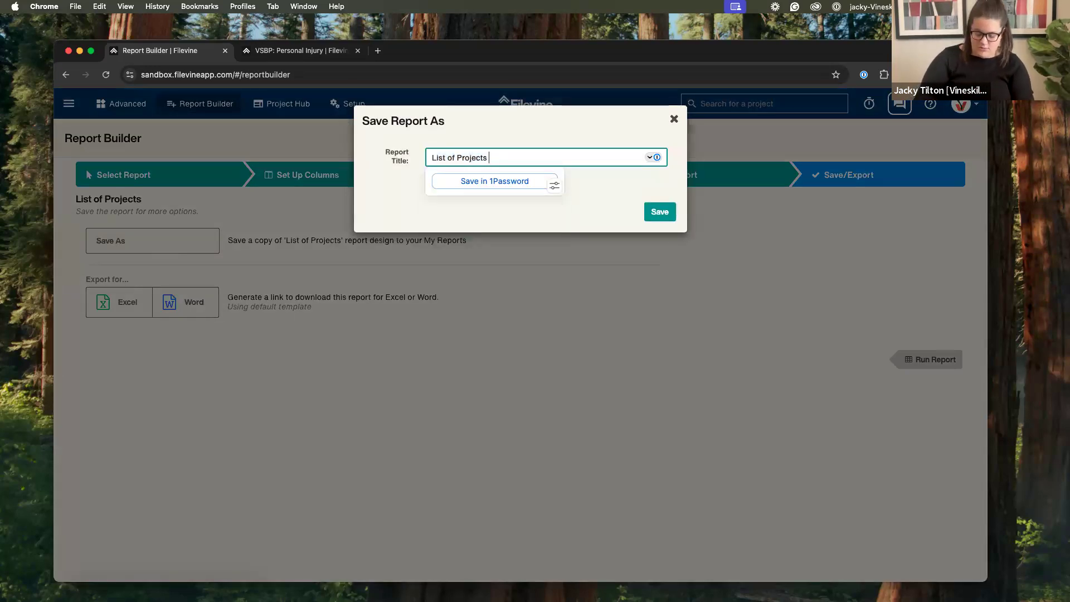
type("MVA")
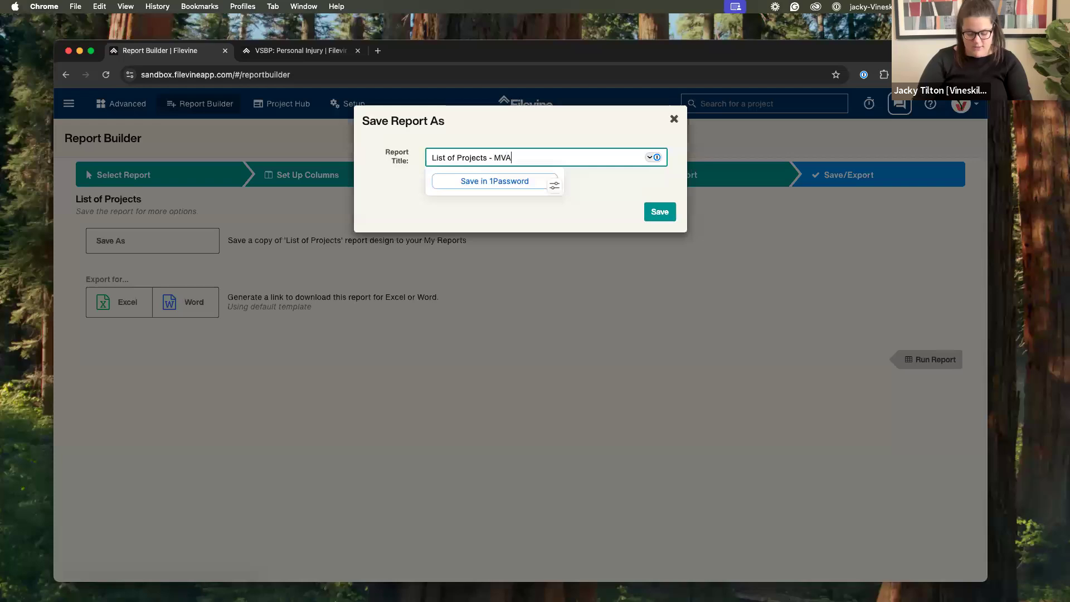
type(" with Derek")
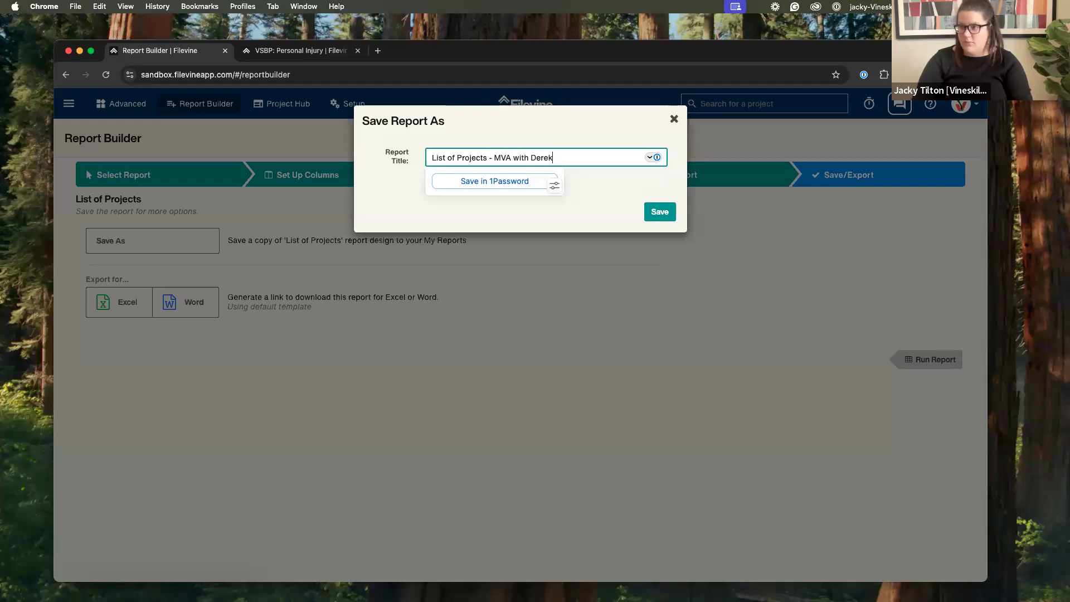
type(" as Lead")
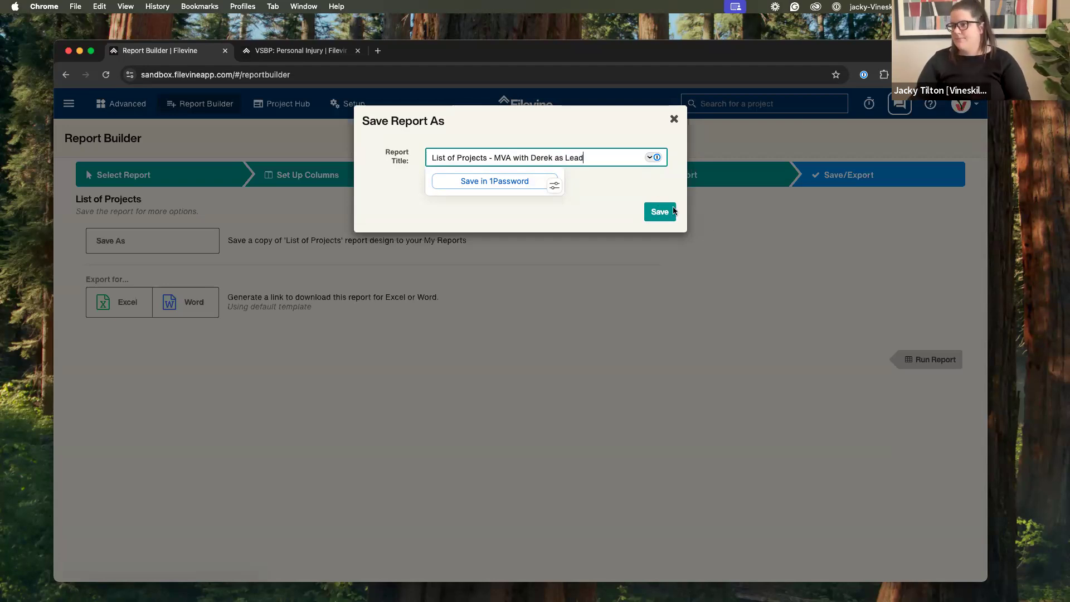
left_click(655, 215)
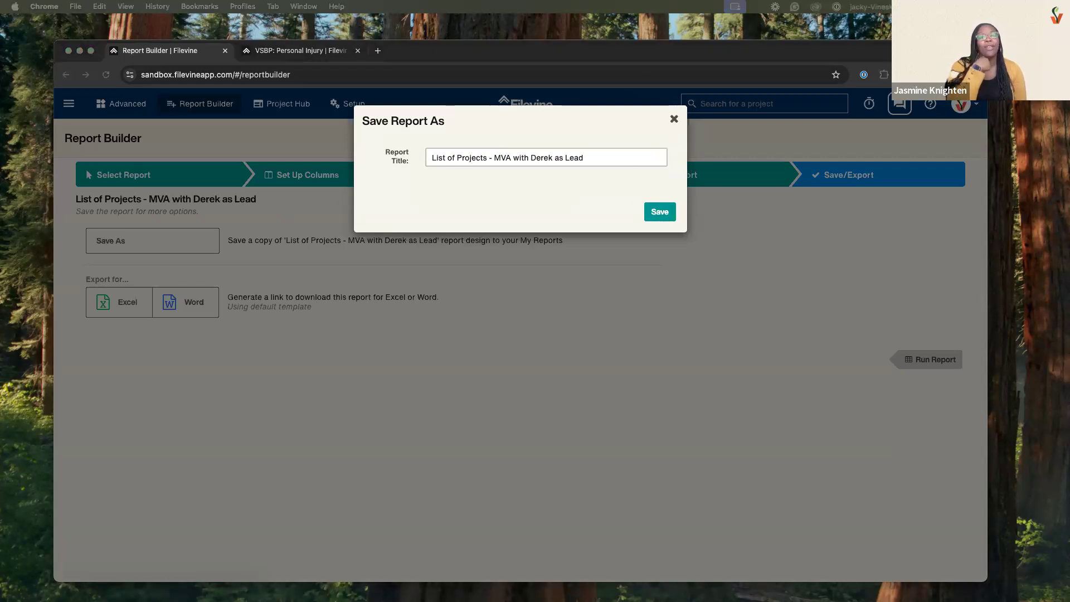
key("Return")
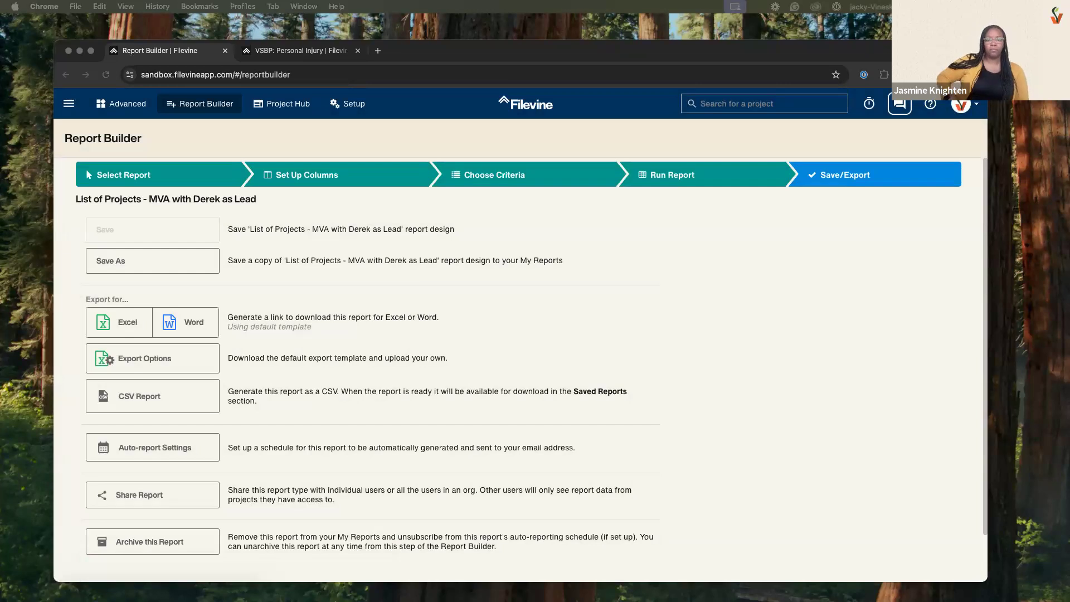
Step: Export the saved report for Excel to the Downloads folder, and close the opened workbook and the export dialog
left_click(261, 205)
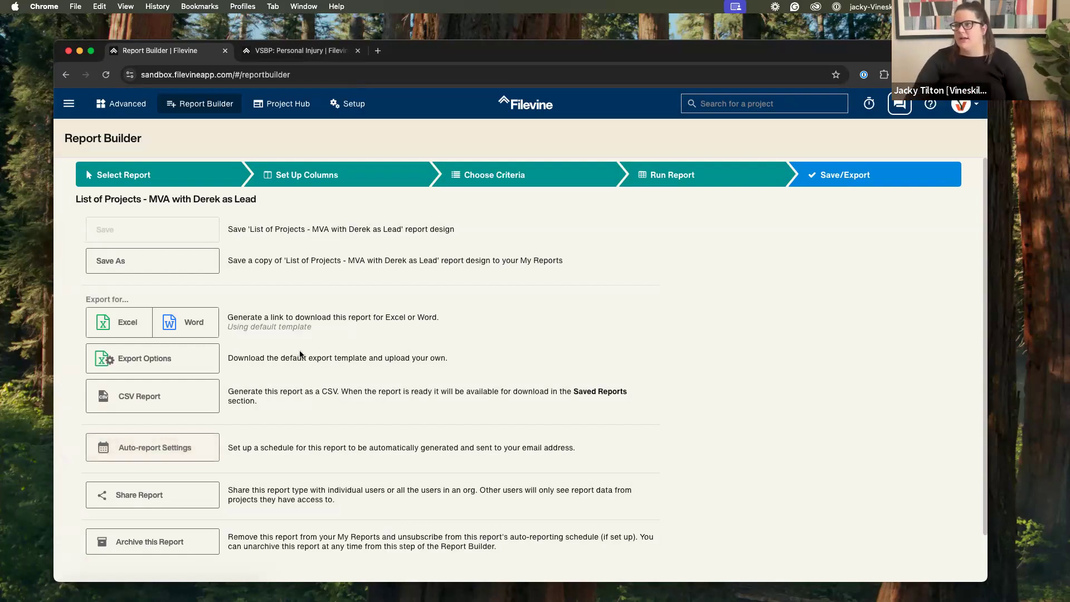
left_click(131, 329)
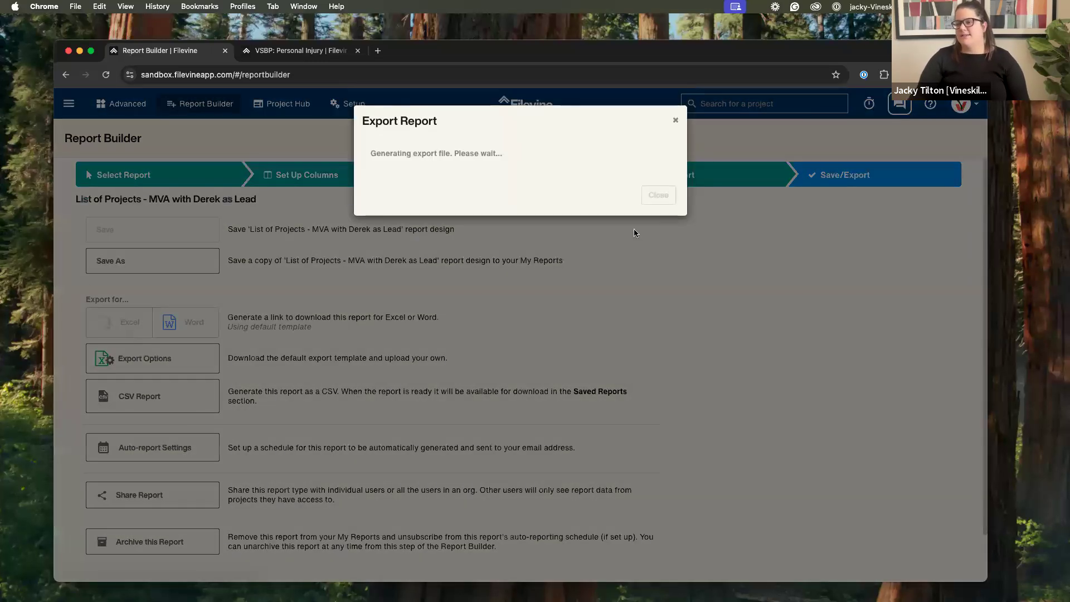
left_click(509, 174)
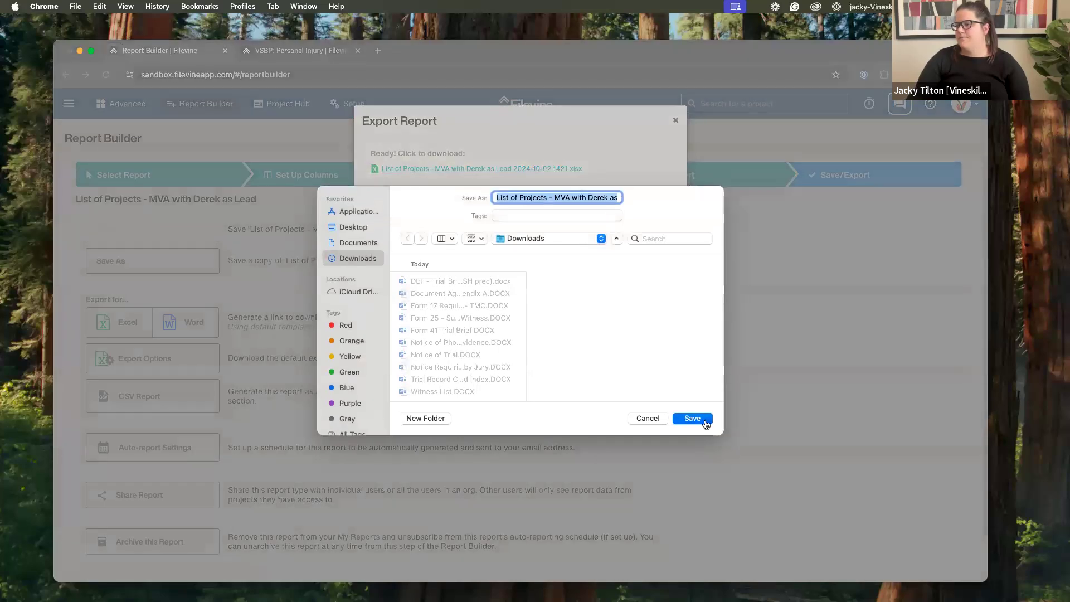
left_click(697, 419)
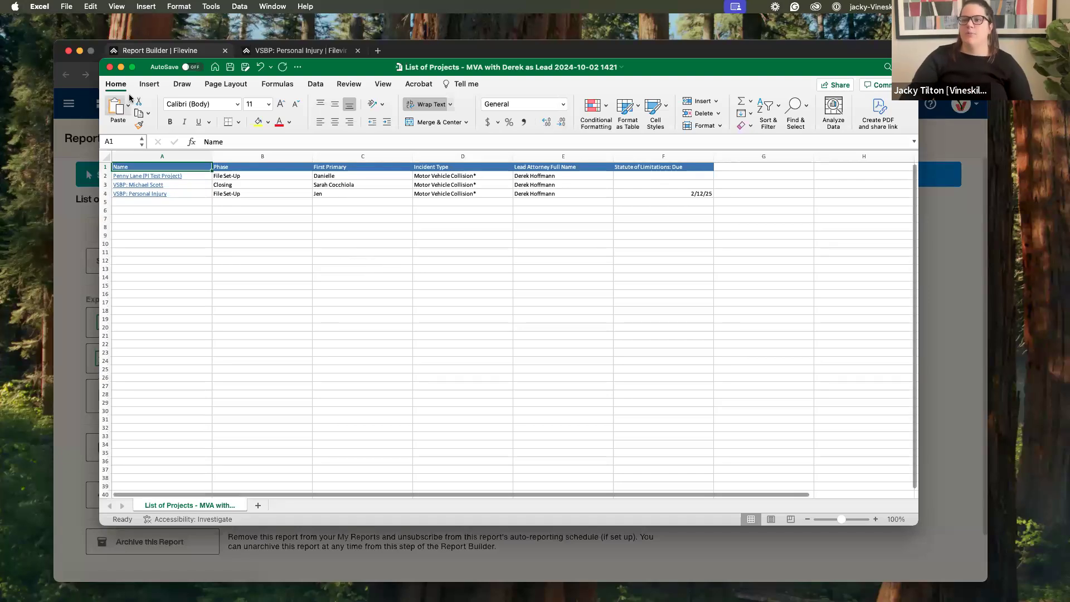
left_click(110, 67)
left_click(649, 136)
left_click(675, 120)
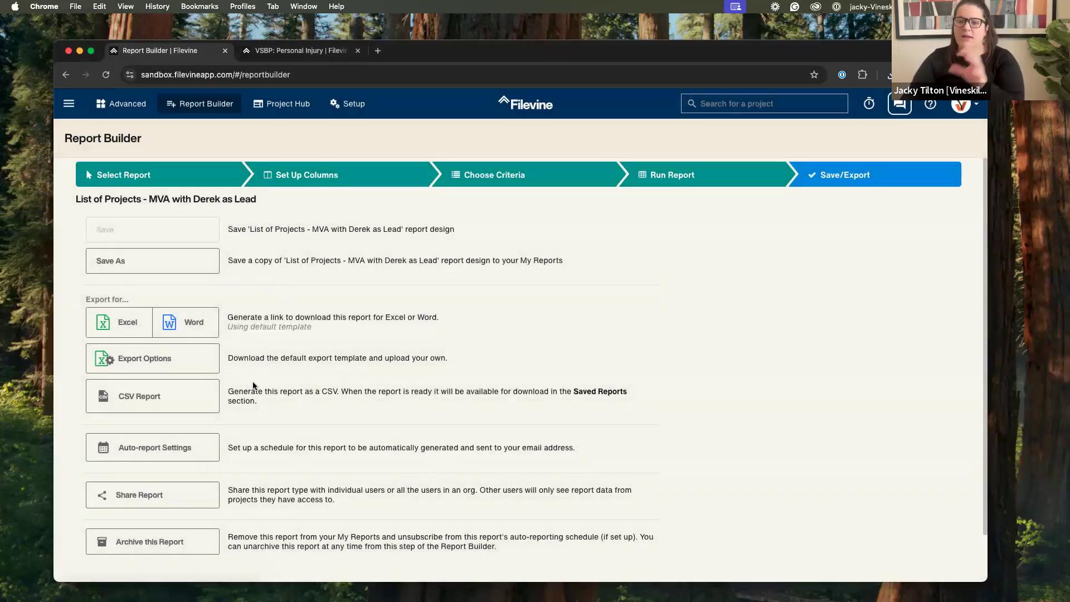
Step: Generate the default Excel template from the report's export options, and save and open the template file
left_click(217, 366)
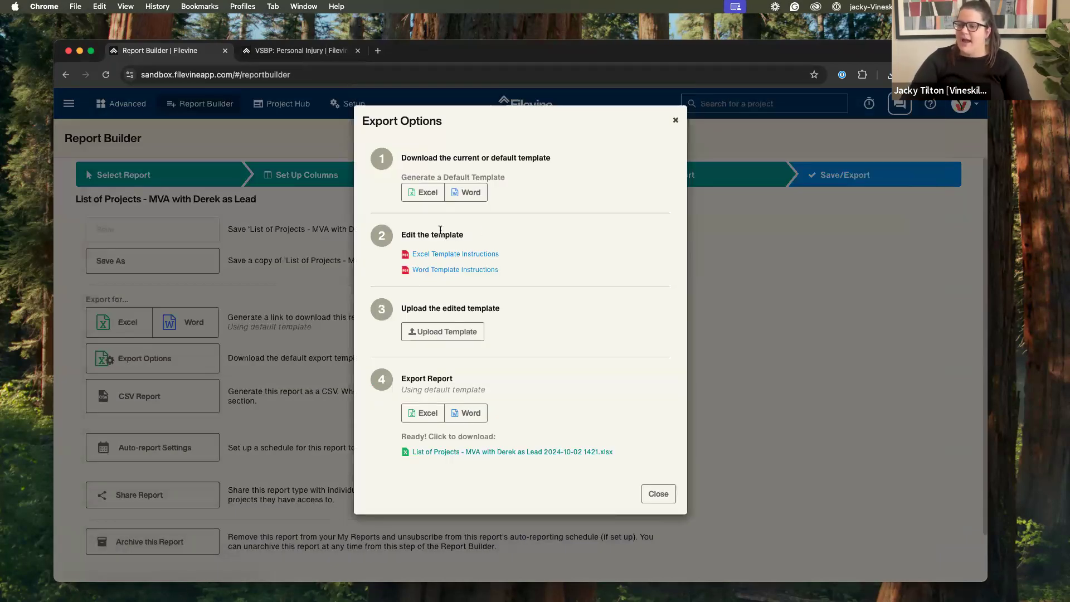
left_click(422, 193)
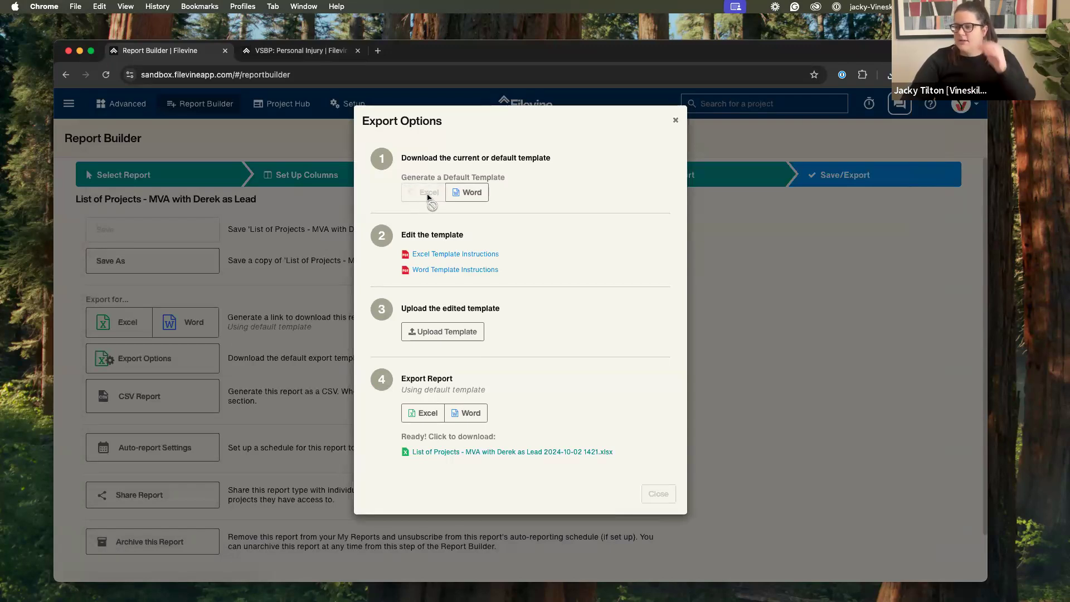
left_click(490, 232)
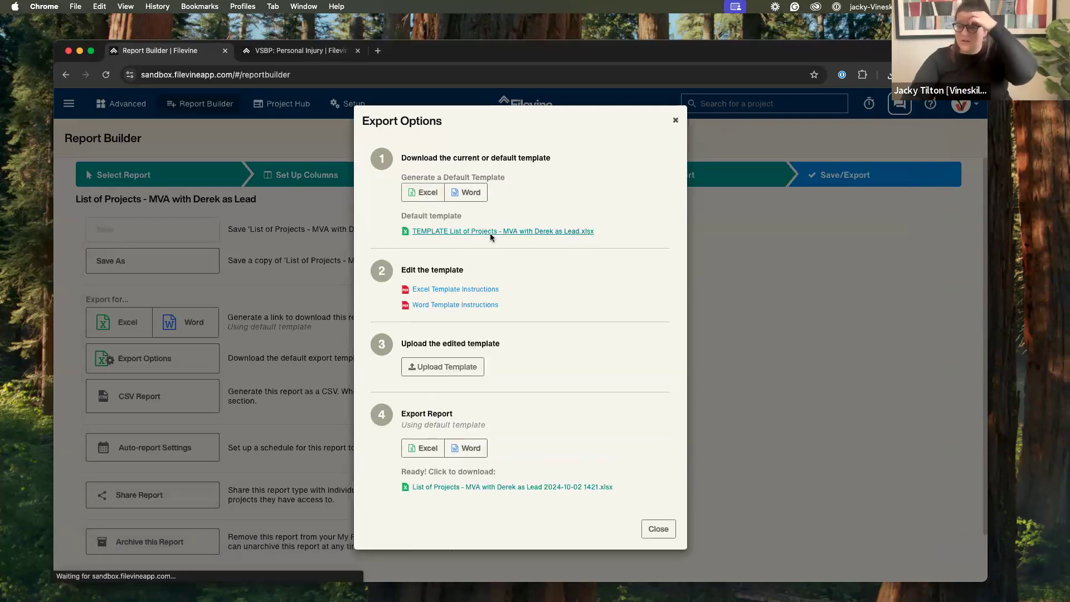
left_click(701, 420)
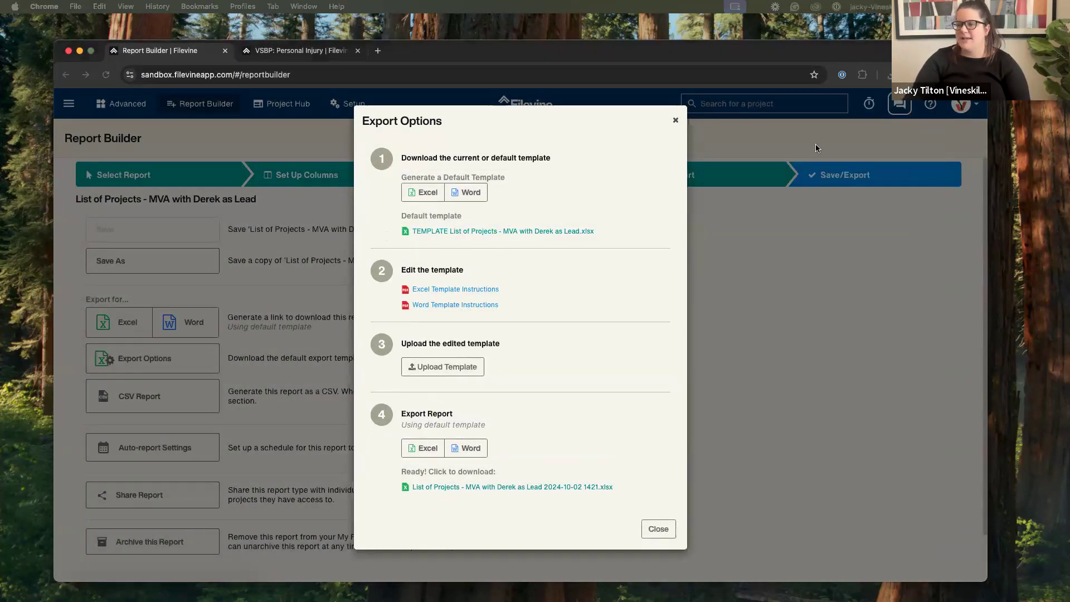
left_click_drag(0, 28, 642, 88)
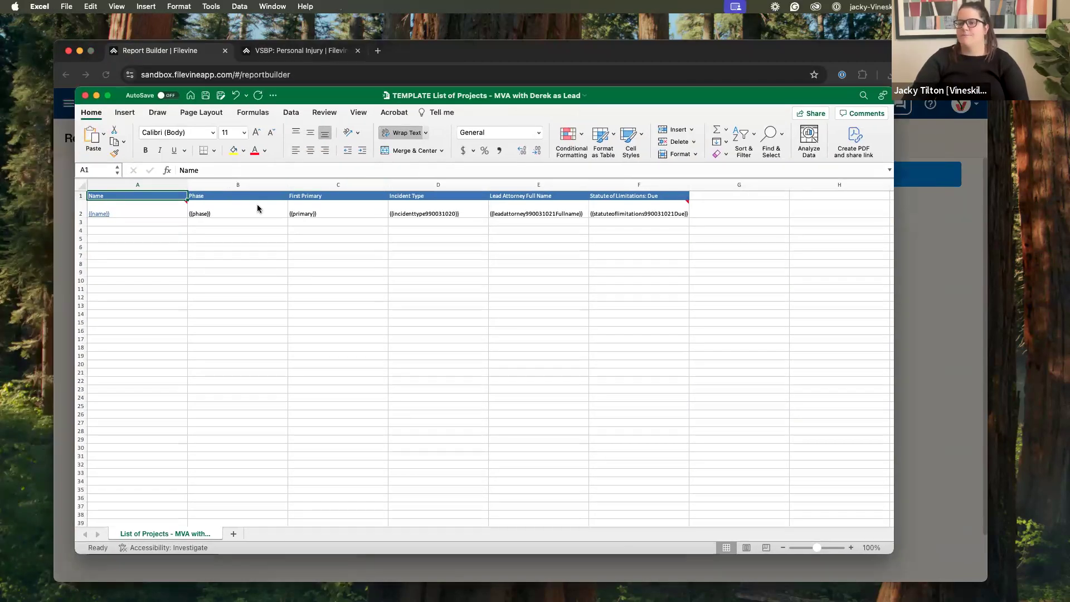
Step: Examine the template's placeholder codes for name, phase, primary, incident type and lead attorney, along with the header row
left_click(231, 214)
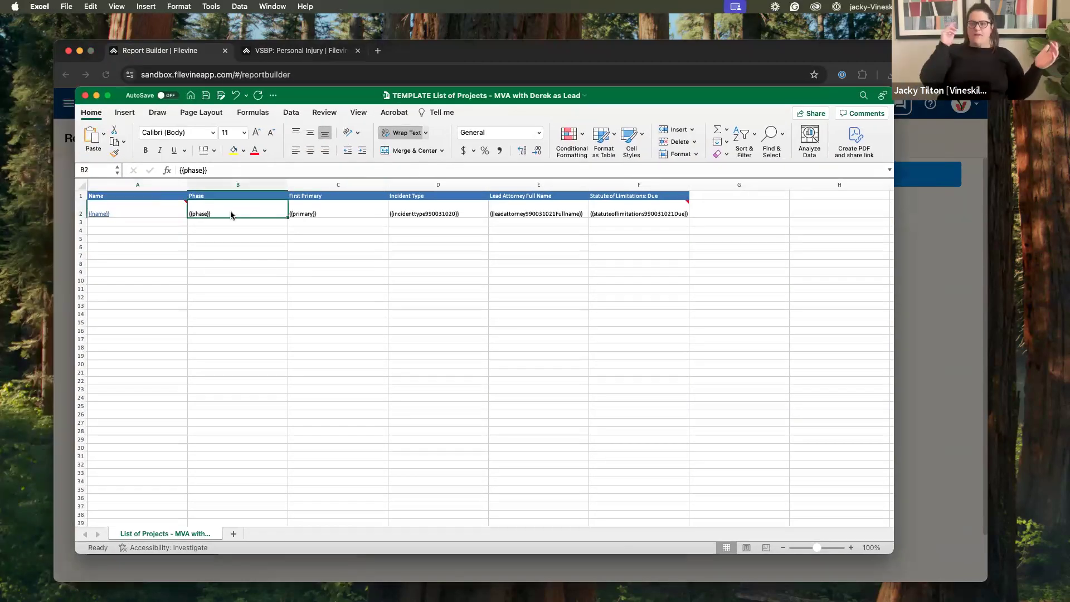
left_click(156, 211)
left_click(243, 212)
left_click(335, 212)
left_click(418, 213)
left_click(496, 212)
left_click(425, 244)
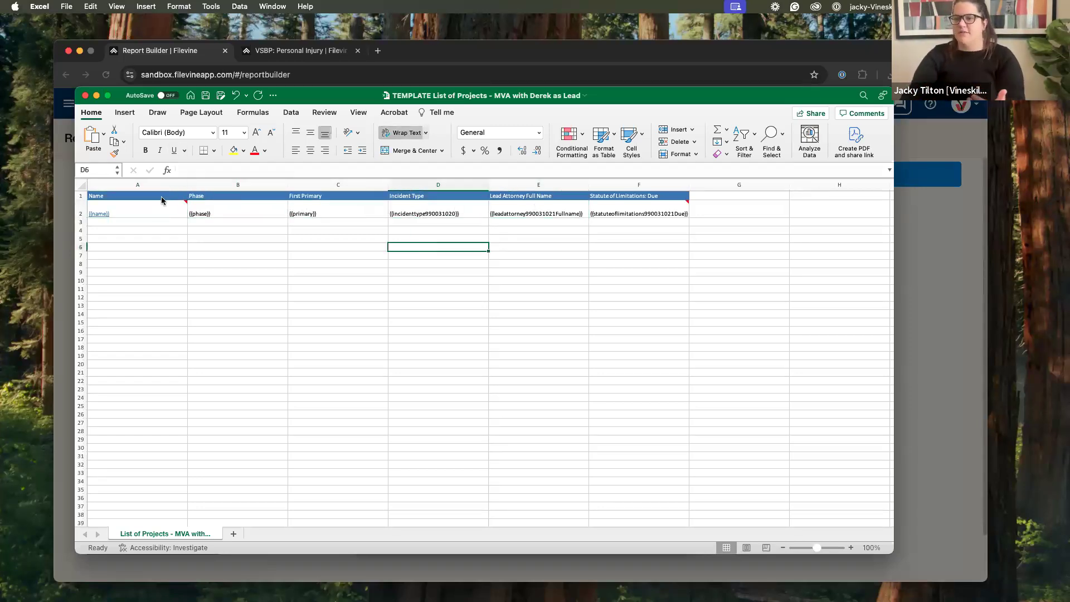
left_click(154, 198)
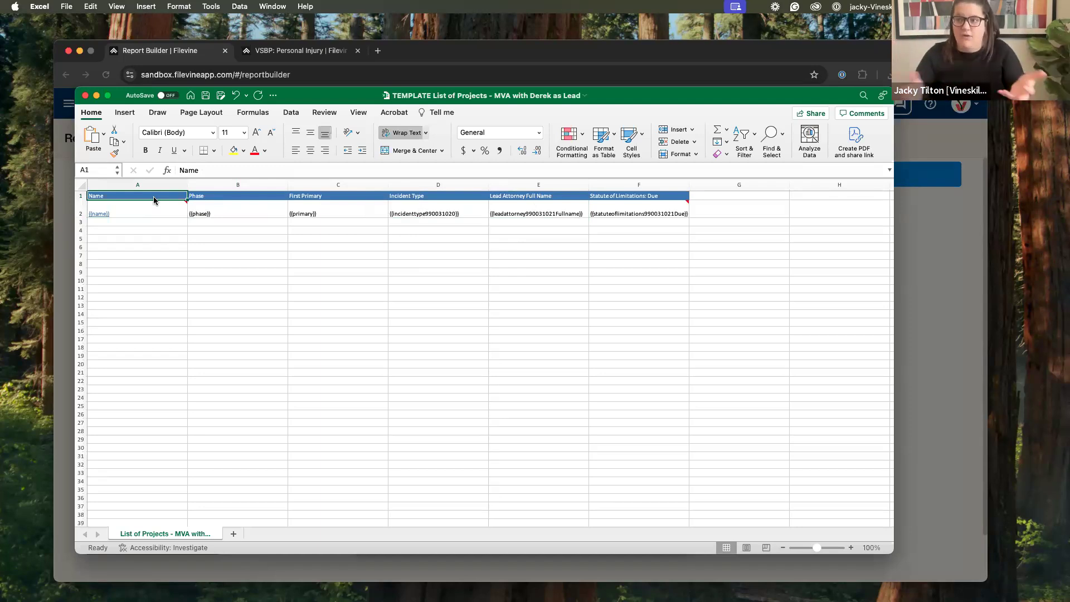
scroll(154, 198, "down", 1)
scroll(205, 206, "up", 1)
Step: Add filters to template columns A through F, from Name to Statute of Limitations: Due
left_click_drag(167, 184, 658, 184)
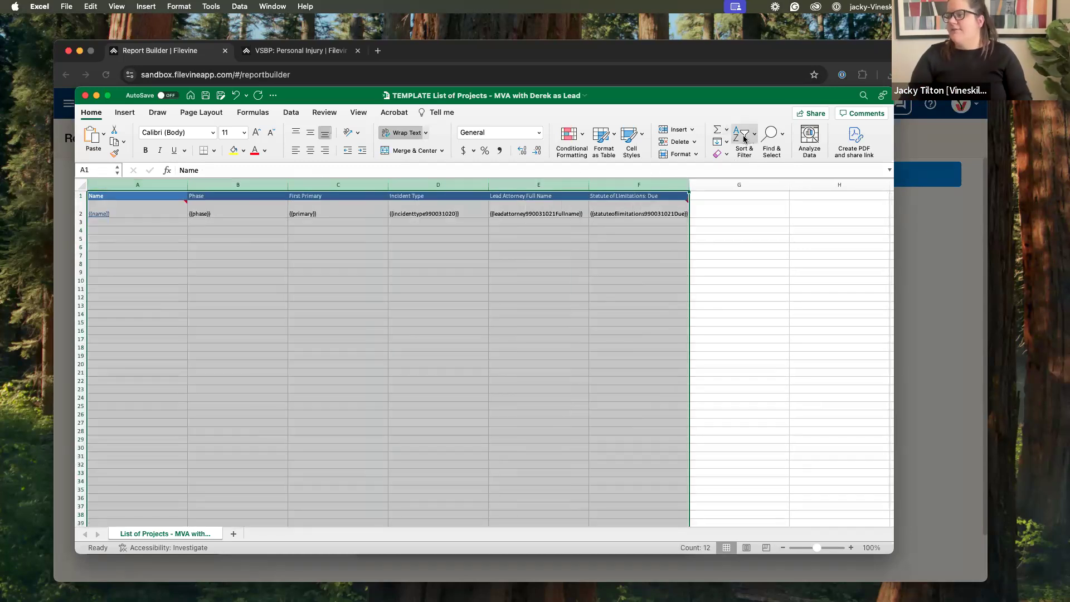
left_click(745, 136)
left_click(763, 200)
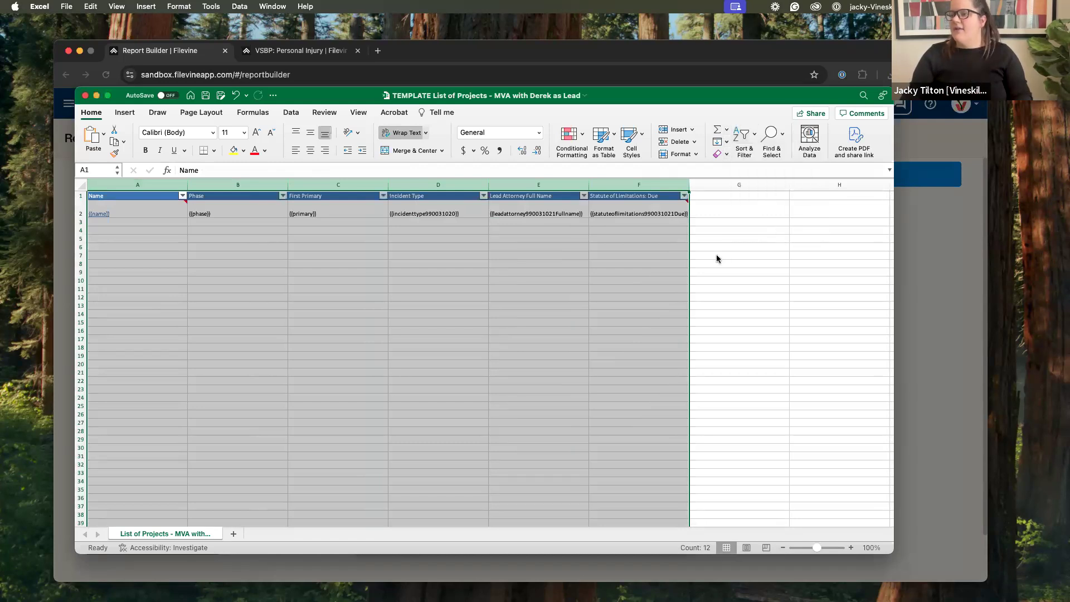
left_click(716, 255)
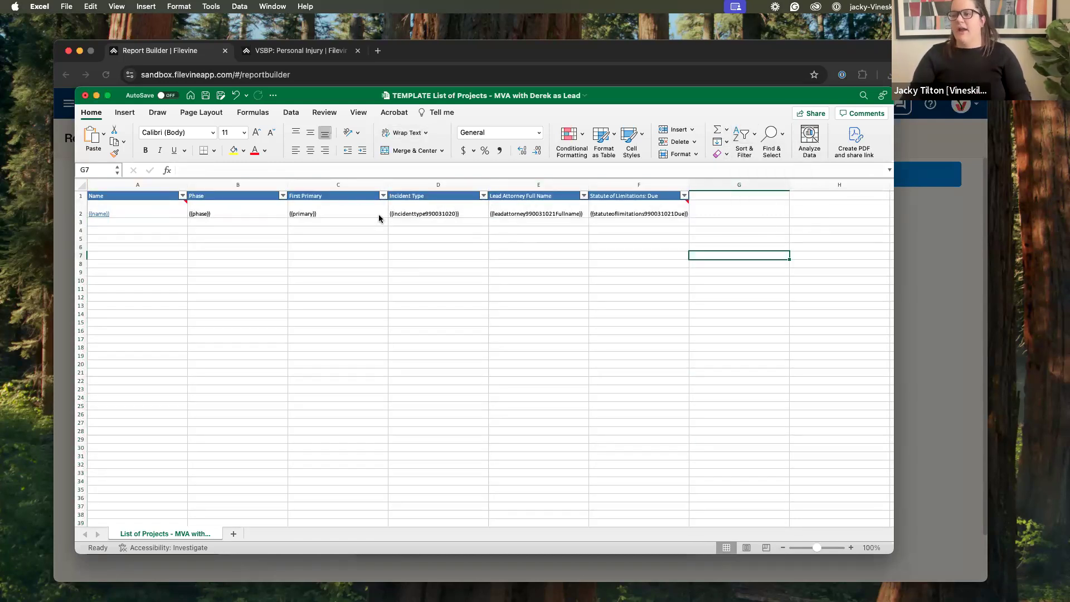
Step: Fill the template's header cells A1 through F1 with black and centre their text horizontally
left_click_drag(129, 196, 641, 196)
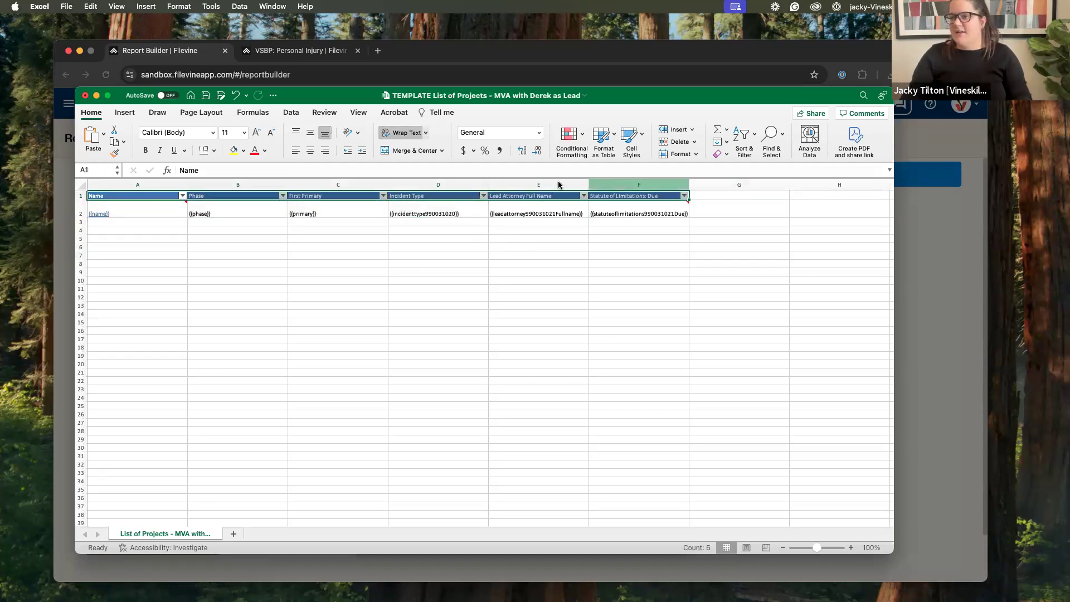
left_click(243, 151)
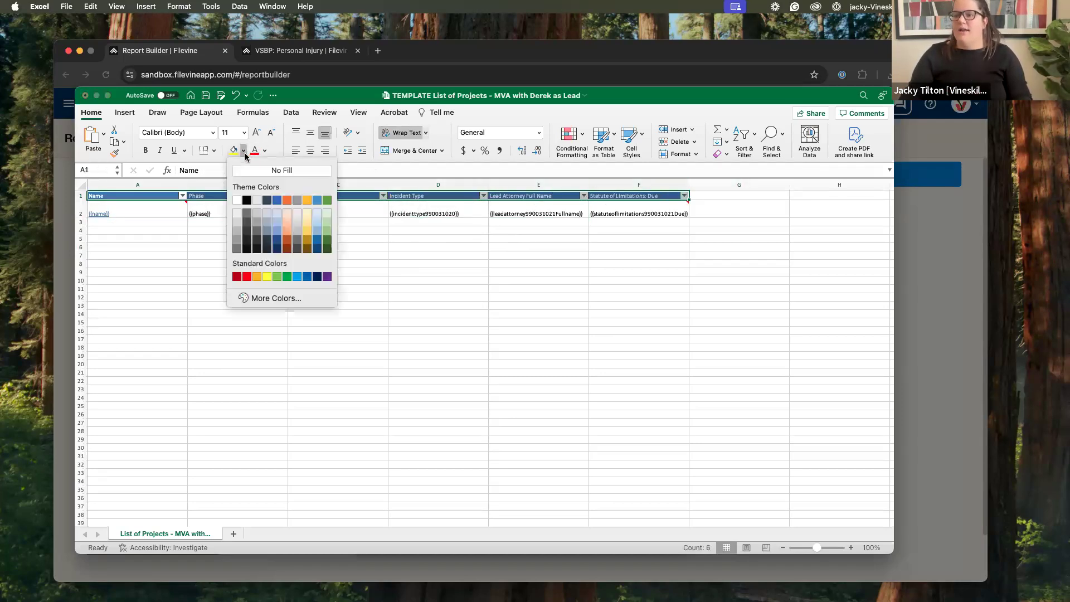
left_click(246, 203)
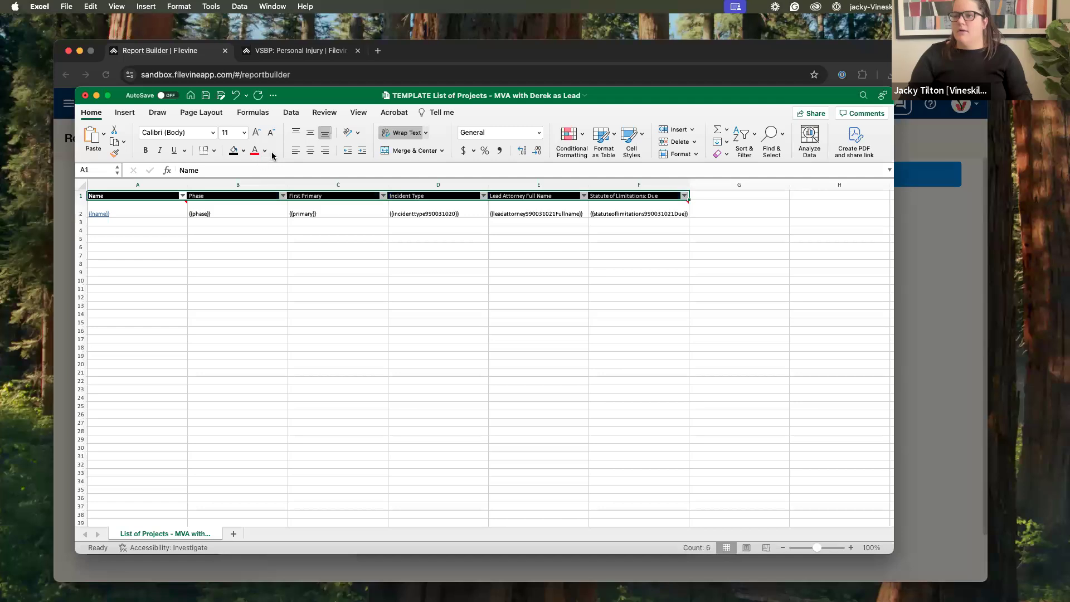
left_click(309, 154)
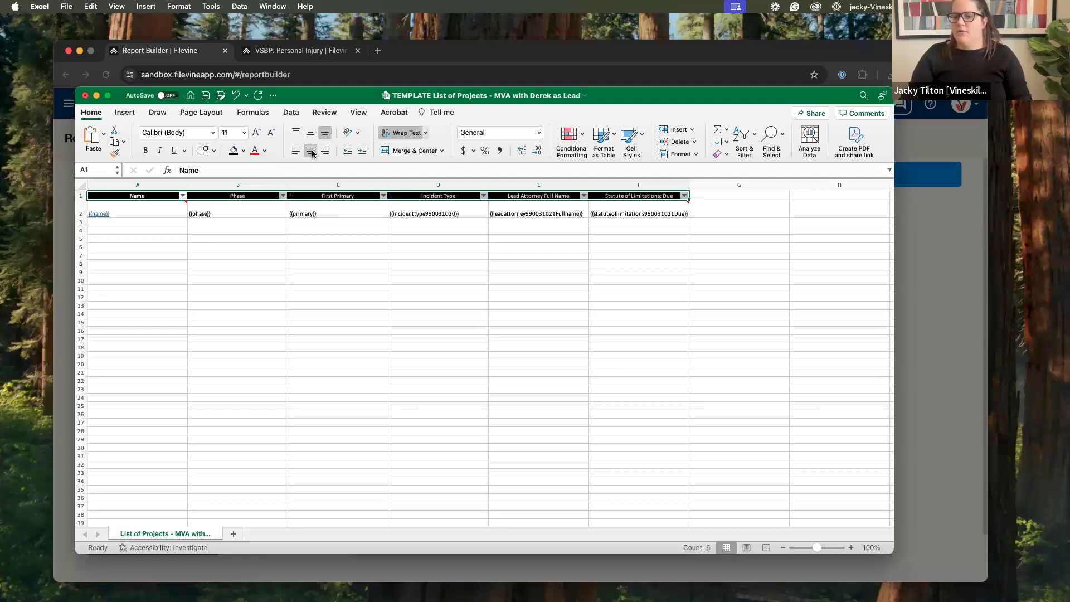
left_click(434, 230)
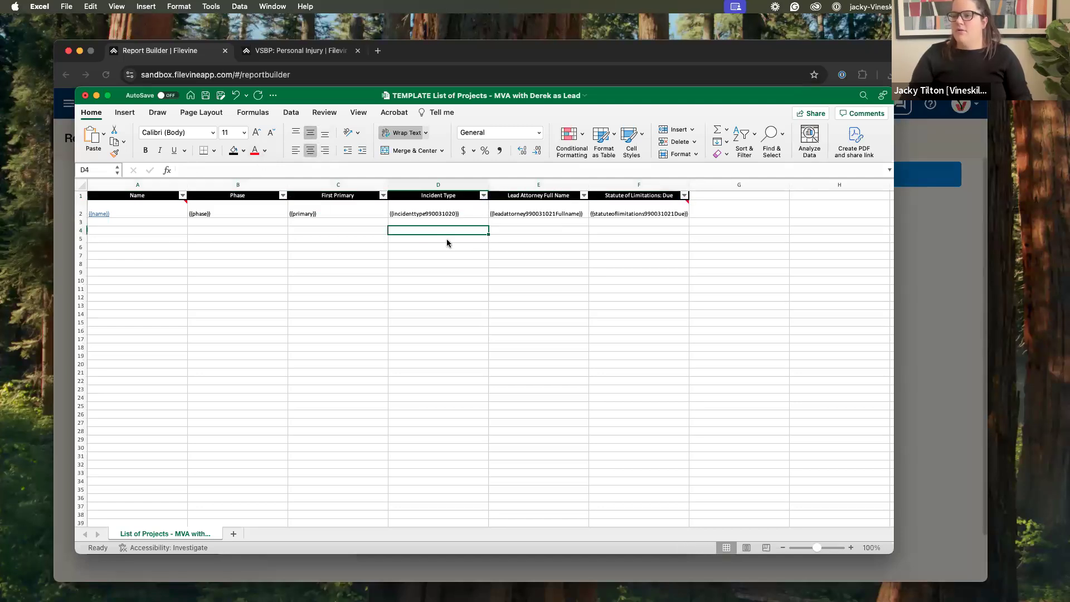
left_click(514, 247)
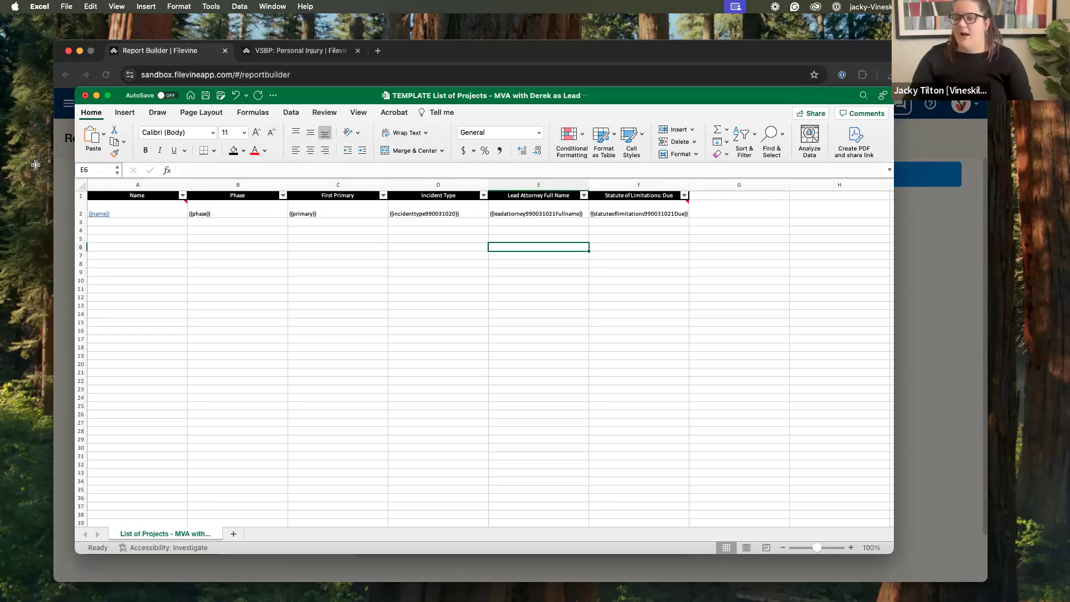
Step: Close the edited template workbook, upload the file from Downloads as the report's export template, and close the export options
left_click(85, 96)
left_click(521, 356)
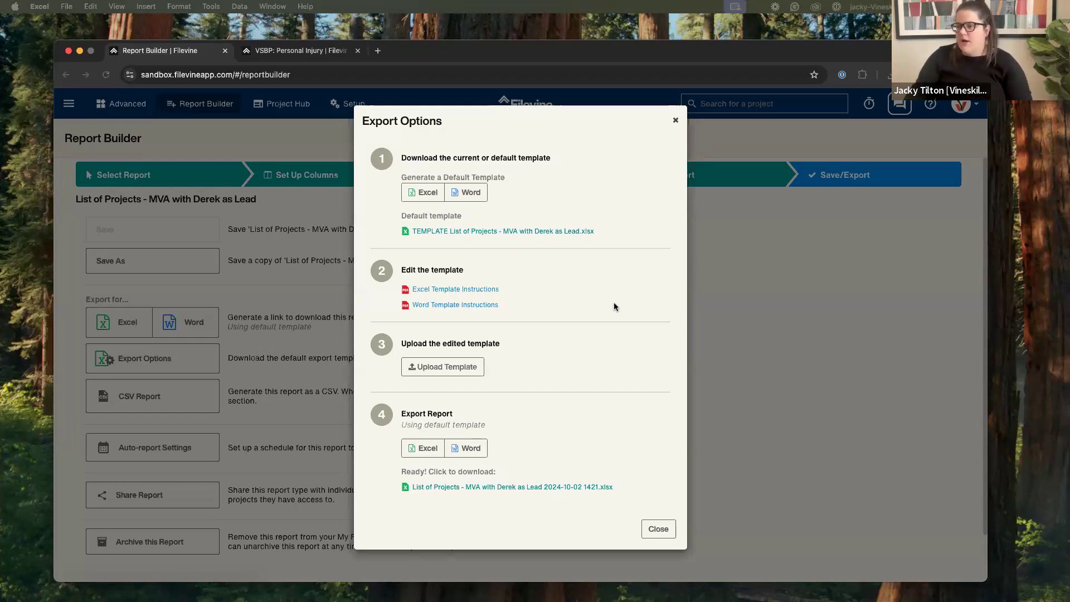
left_click(465, 372)
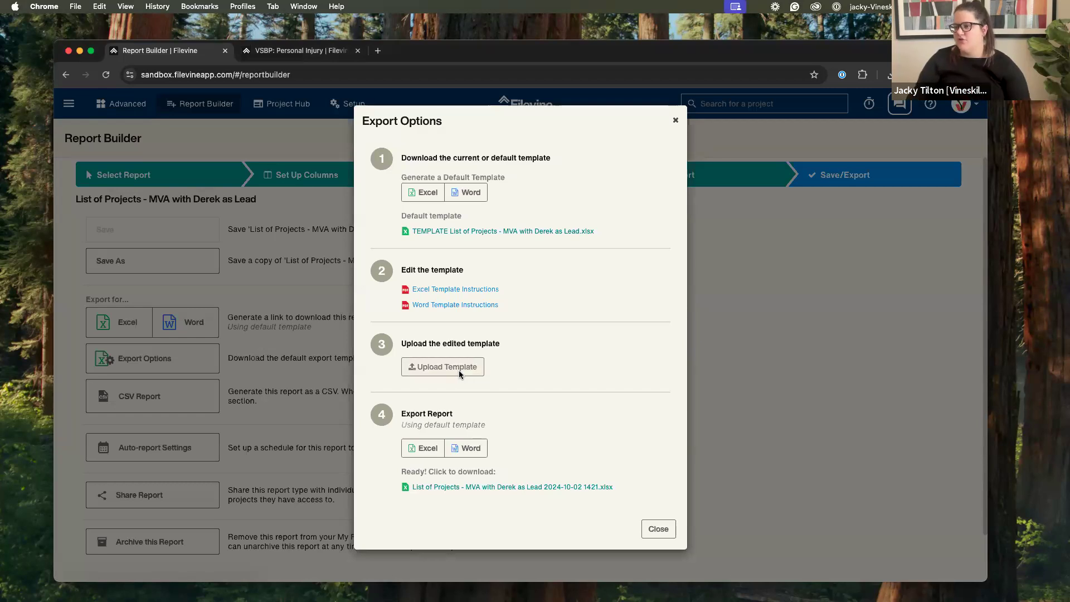
left_click(459, 370)
left_click(495, 209)
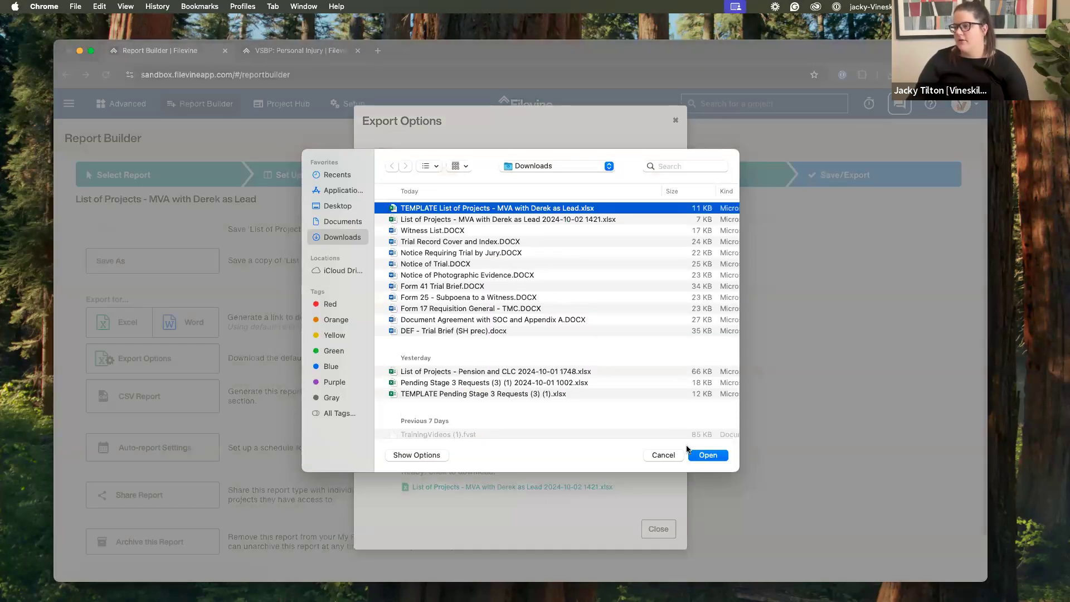
left_click(716, 456)
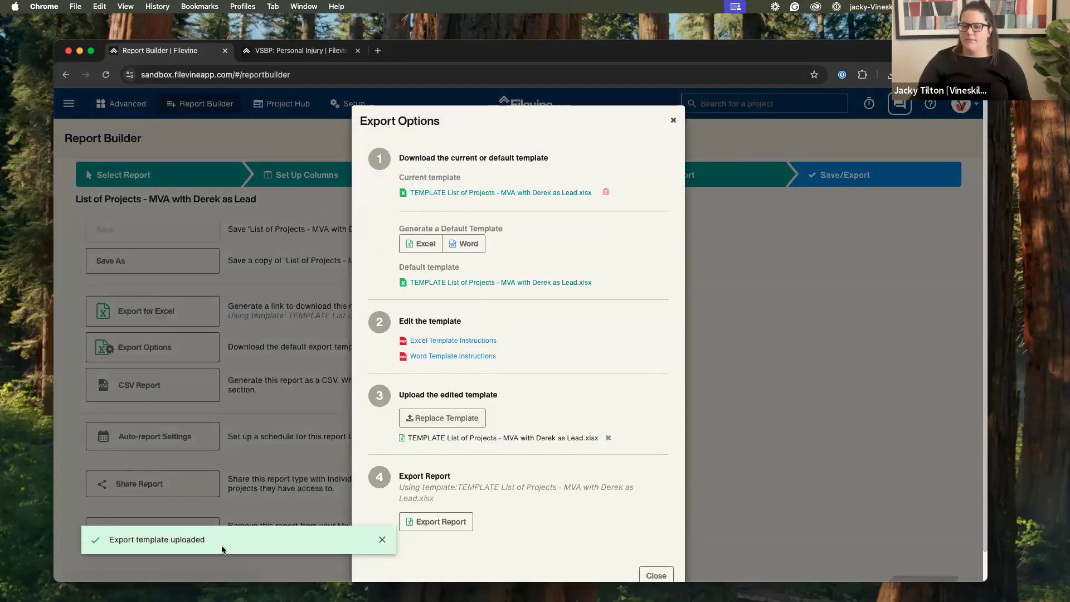
scroll(633, 466, "down", 1)
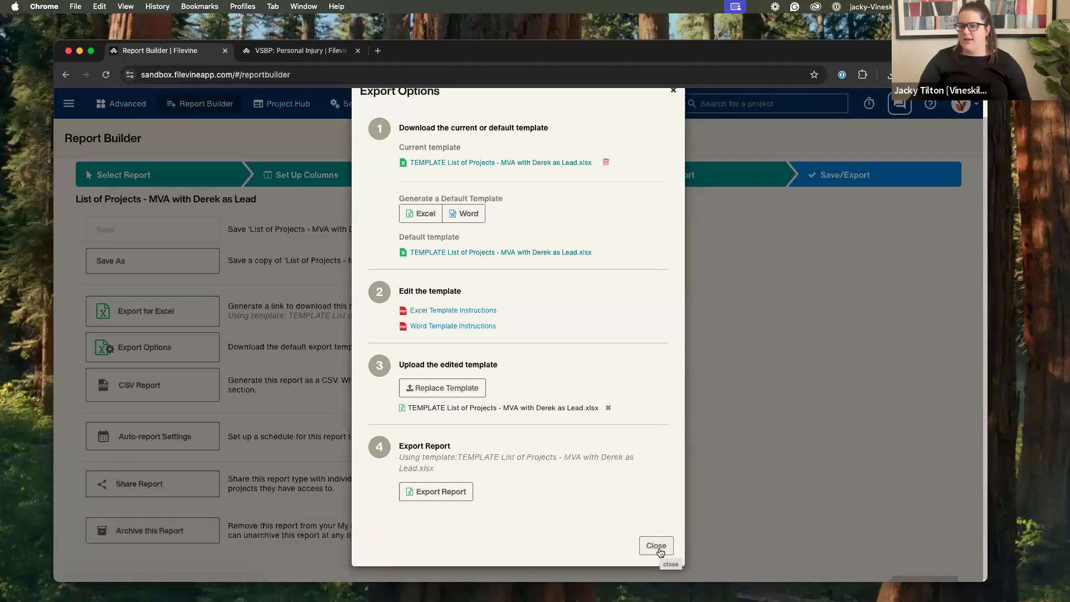
left_click(660, 552)
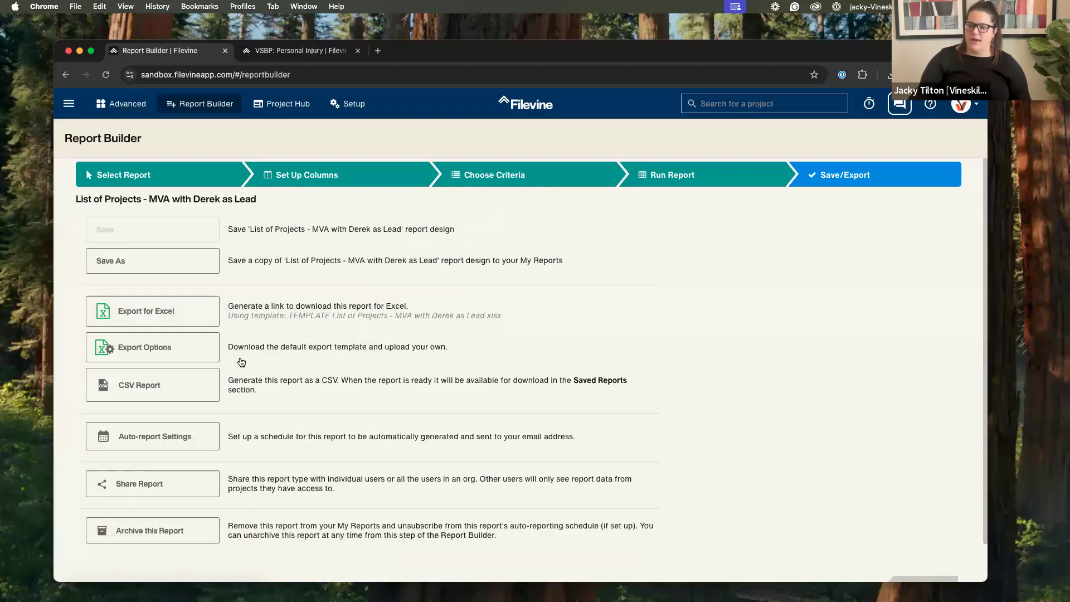
Step: Export the report to Excel using the uploaded template, and save the generated workbook to the Downloads folder
left_click(180, 324)
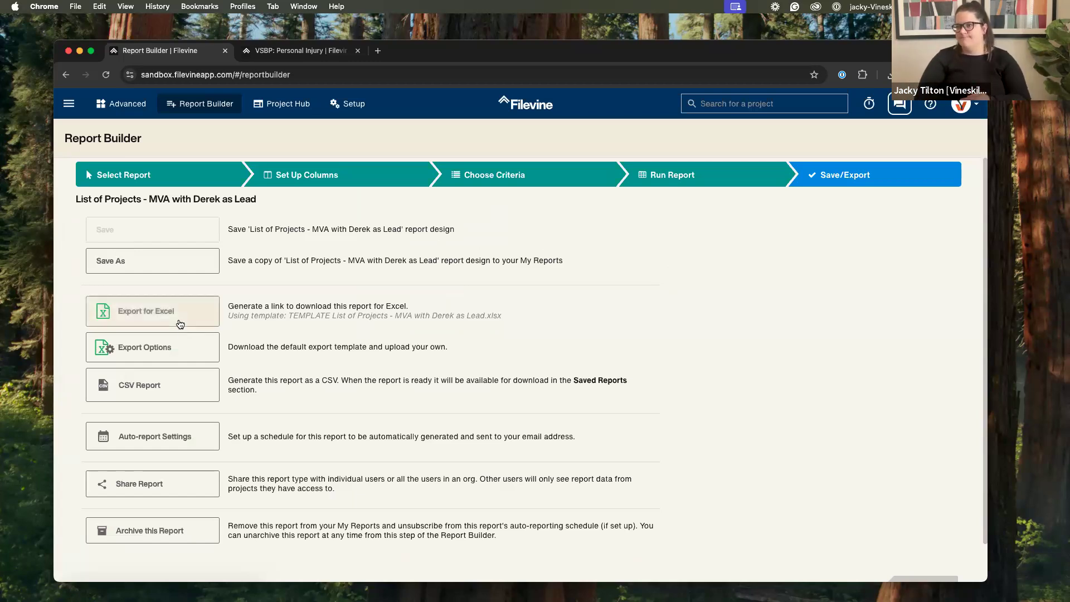
scroll(180, 324, "down", 1)
scroll(215, 312, "up", 1)
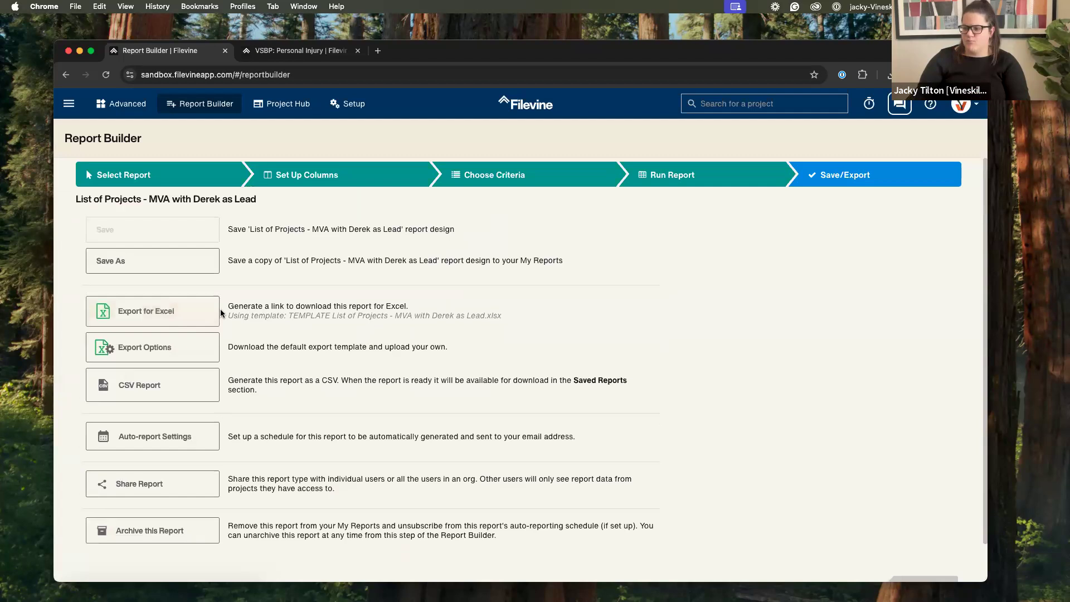
left_click(124, 311)
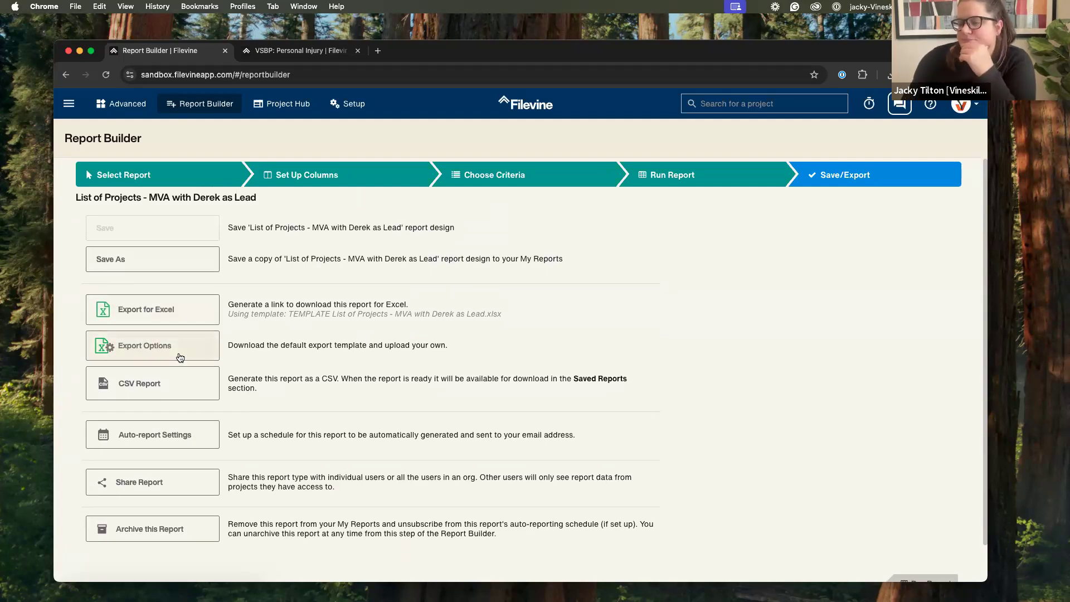
left_click(180, 357)
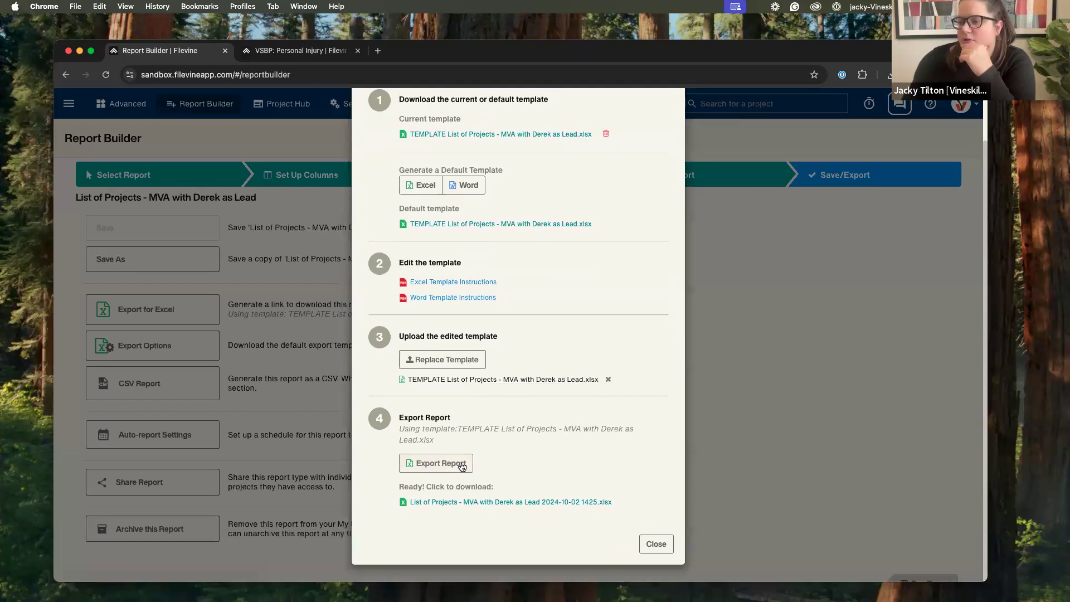
left_click(462, 465)
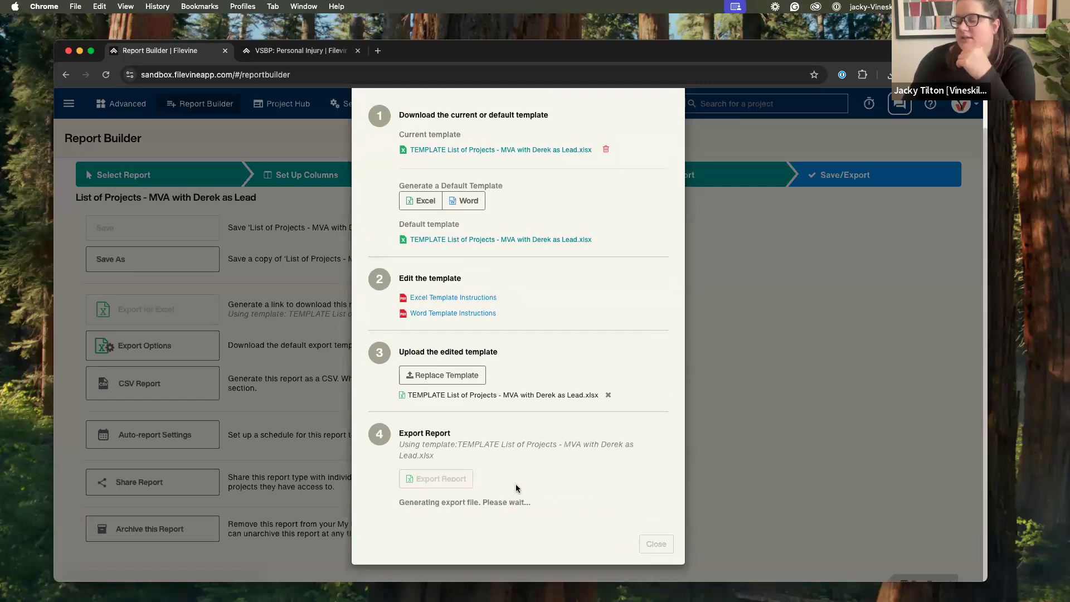
left_click(518, 504)
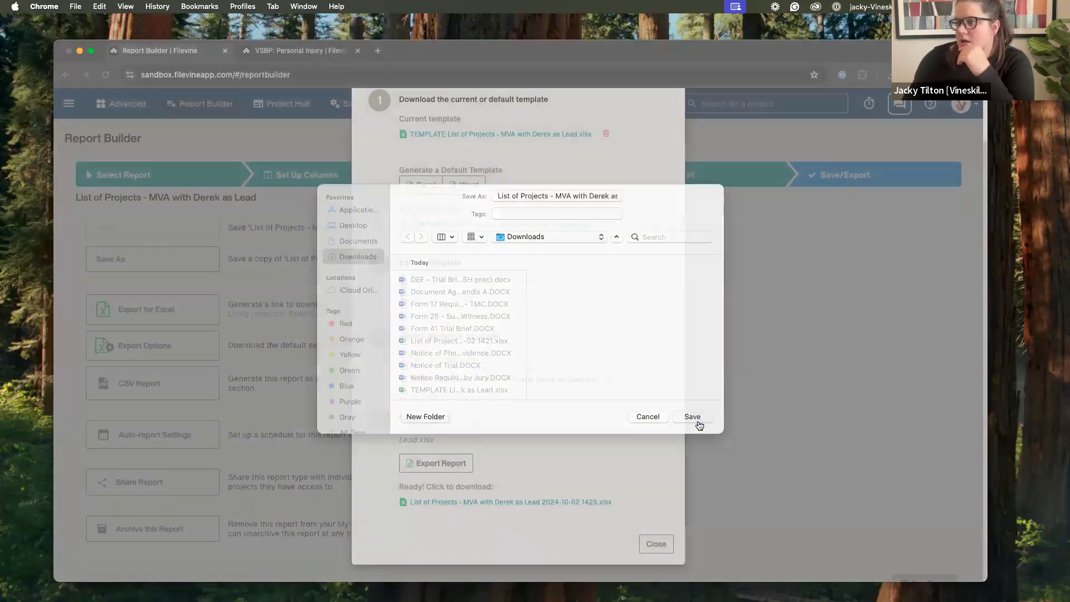
left_click(699, 426)
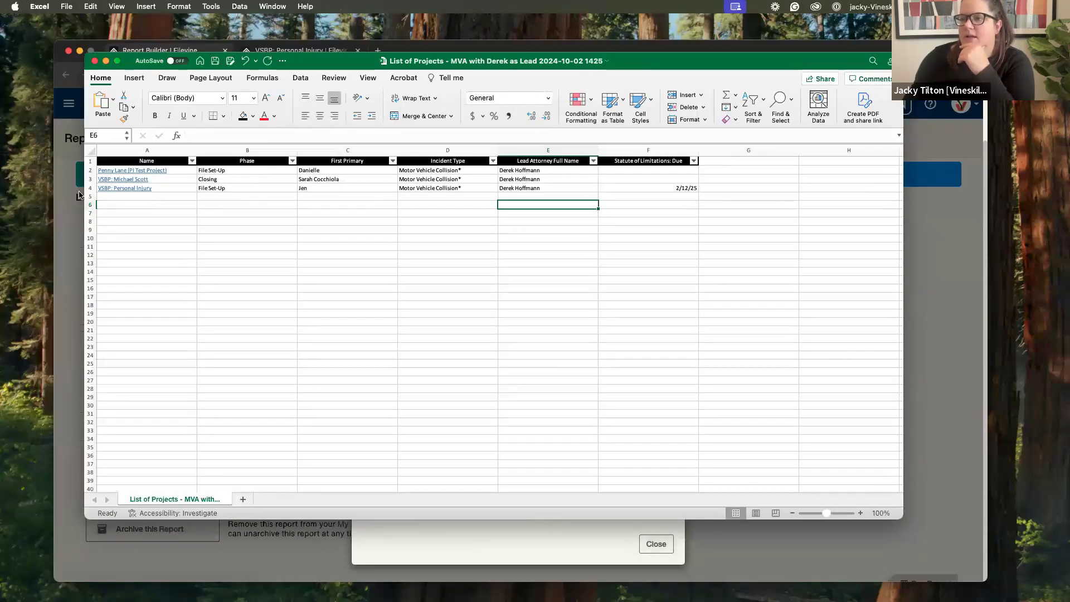
Step: Examine the exported workbook's headers from Name to Incident Type and the filter choices for Incident Type
left_click(176, 160)
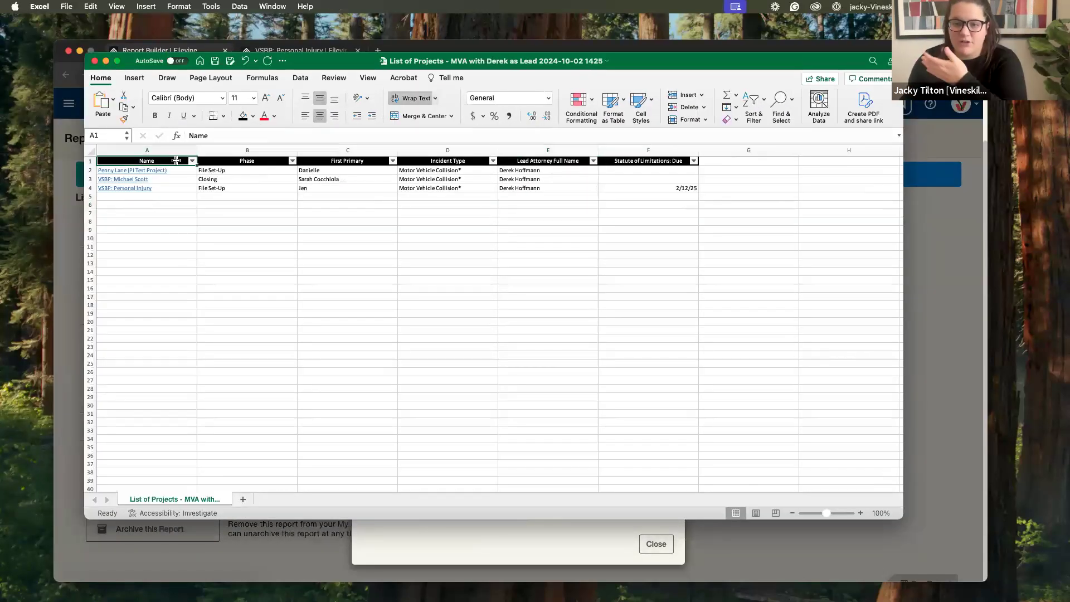
left_click(236, 160)
left_click(337, 160)
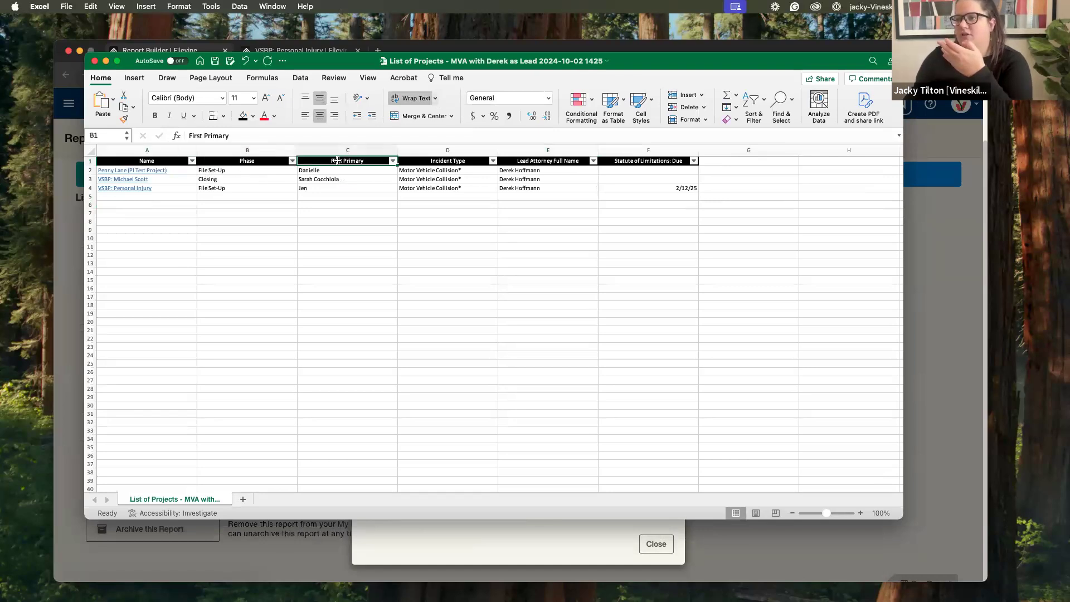
left_click(413, 161)
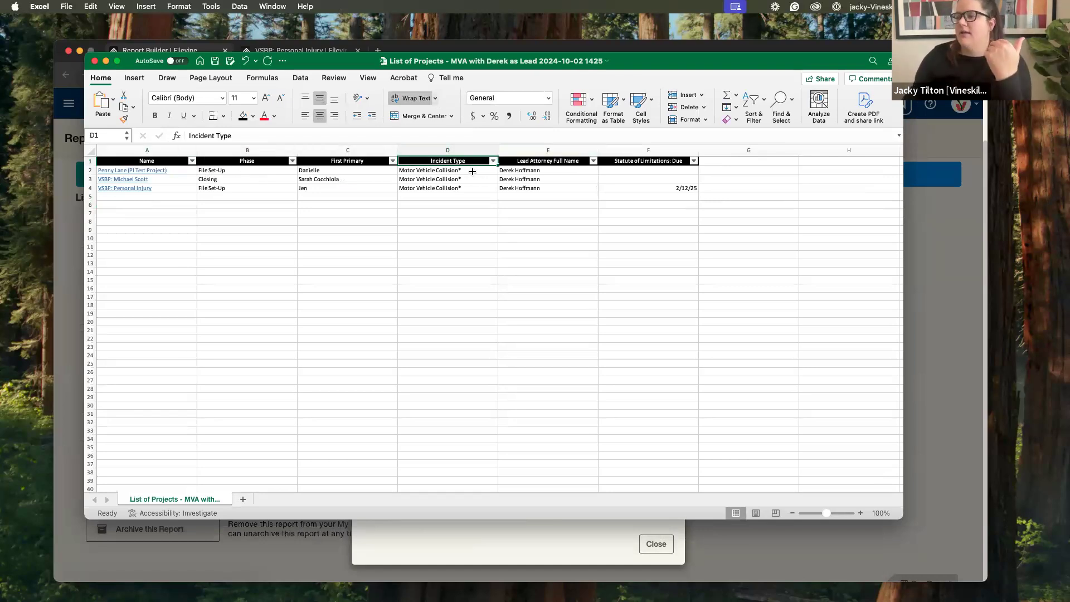
left_click(493, 161)
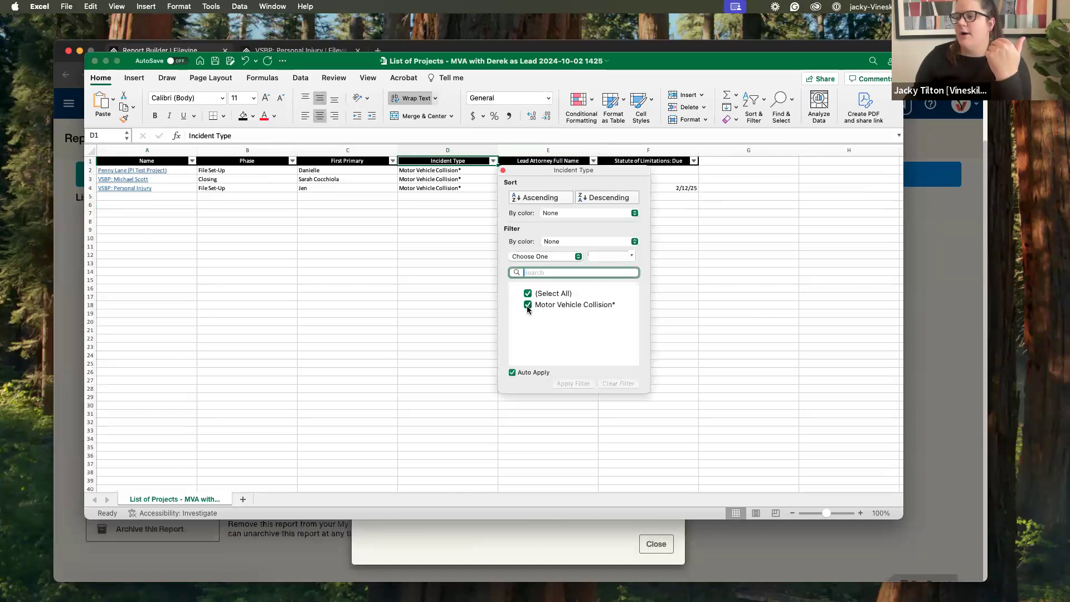
left_click(321, 191)
Step: Filter the First Primary column to show only the first person listed, and close the filter options
left_click(393, 161)
left_click(391, 162)
left_click(393, 161)
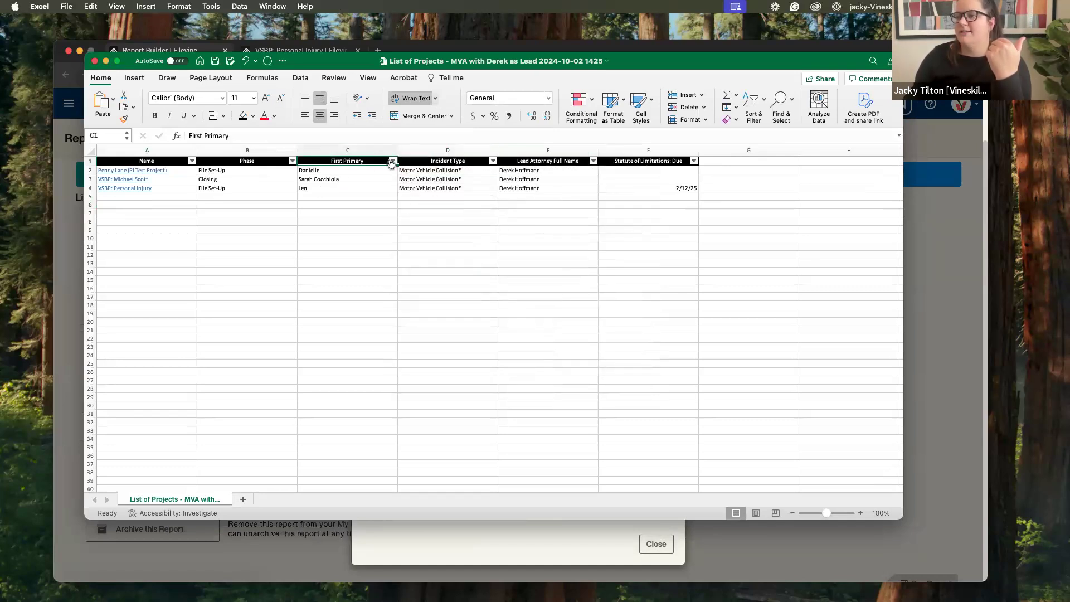
left_click(428, 315)
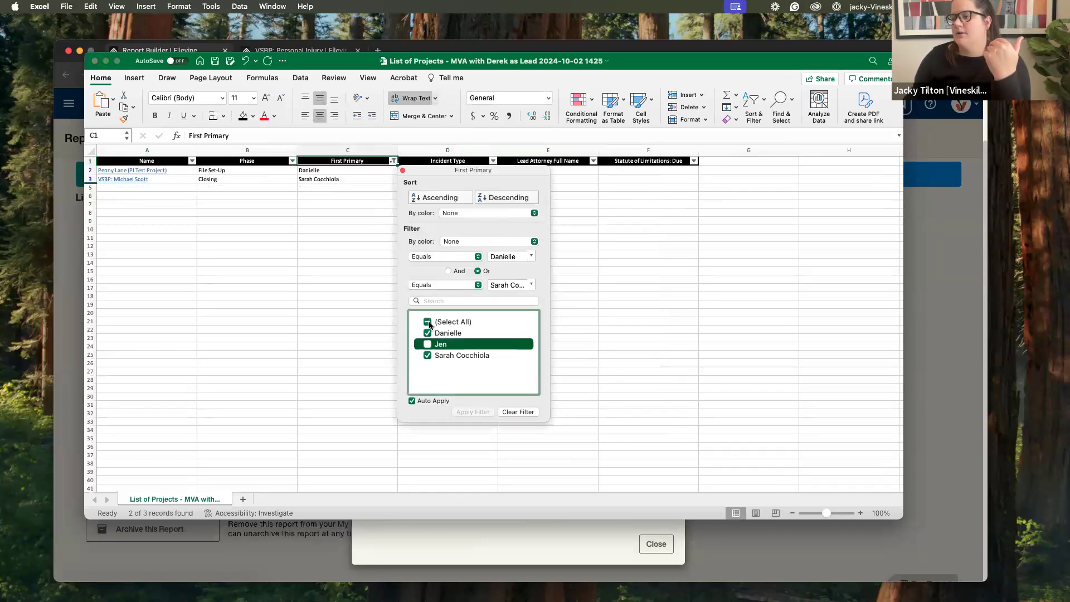
left_click(428, 356)
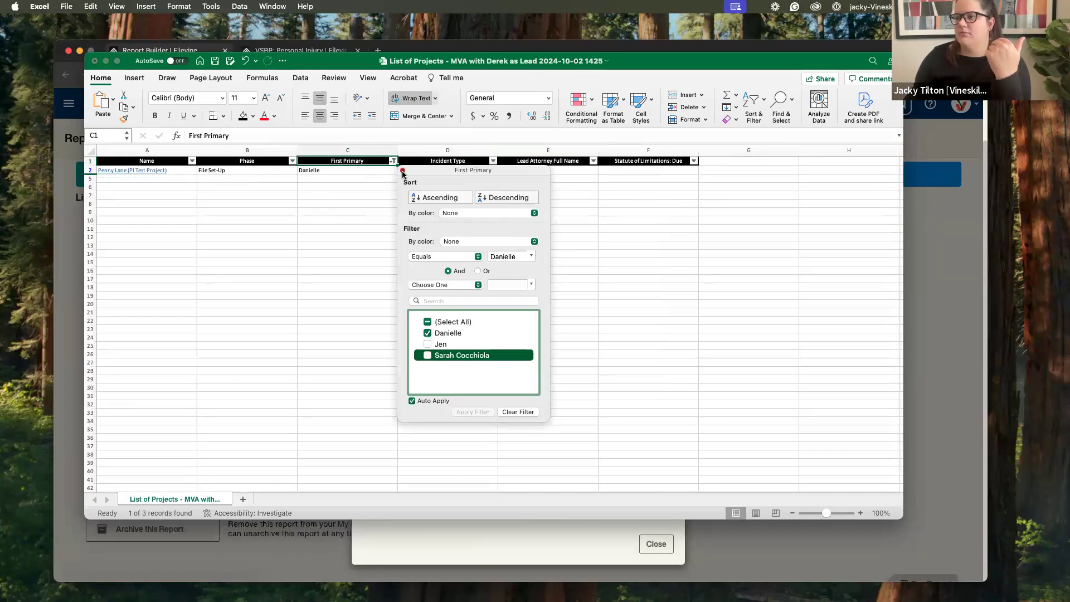
left_click(377, 169)
left_click(346, 170)
Step: Reselect the two excluded people in the First Primary filter to show all records, and close the filter options
left_click(393, 161)
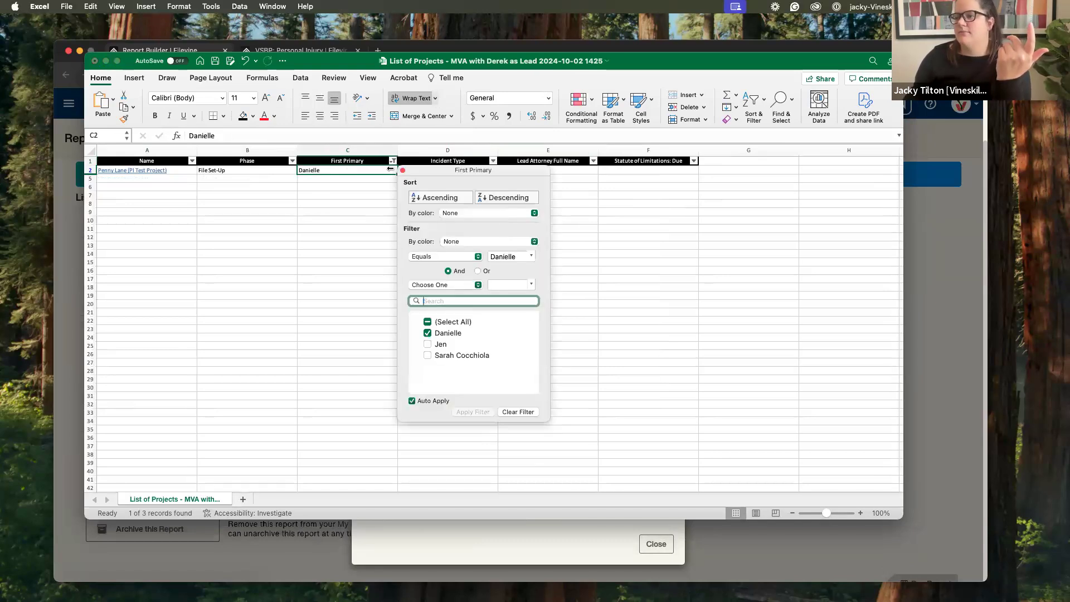
left_click(427, 344)
left_click(429, 353)
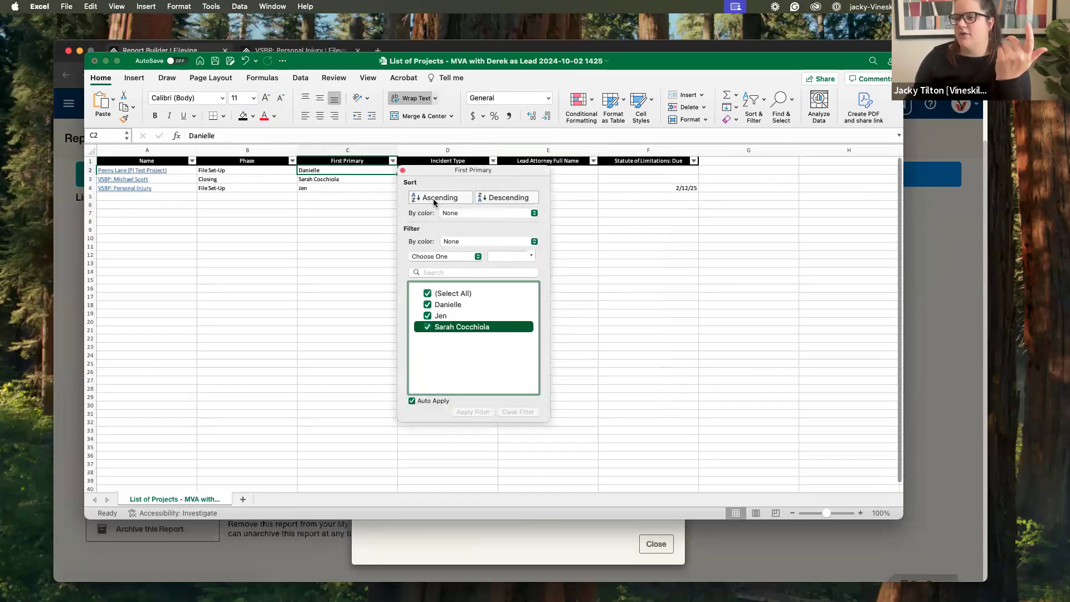
left_click(403, 171)
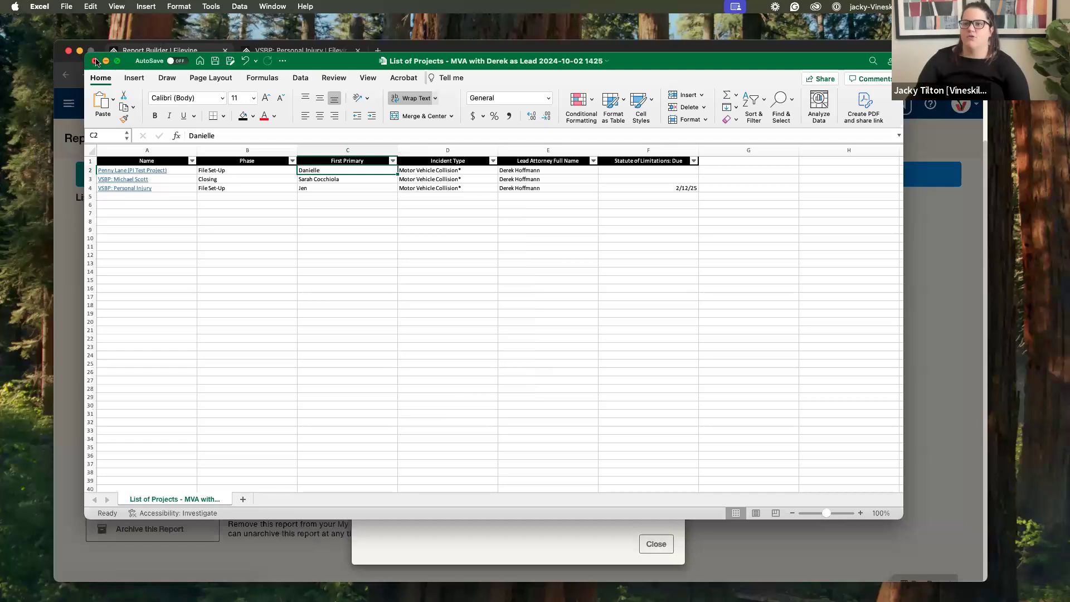
Step: Close the exported workbook and the report's export options
left_click(94, 61)
left_click(514, 342)
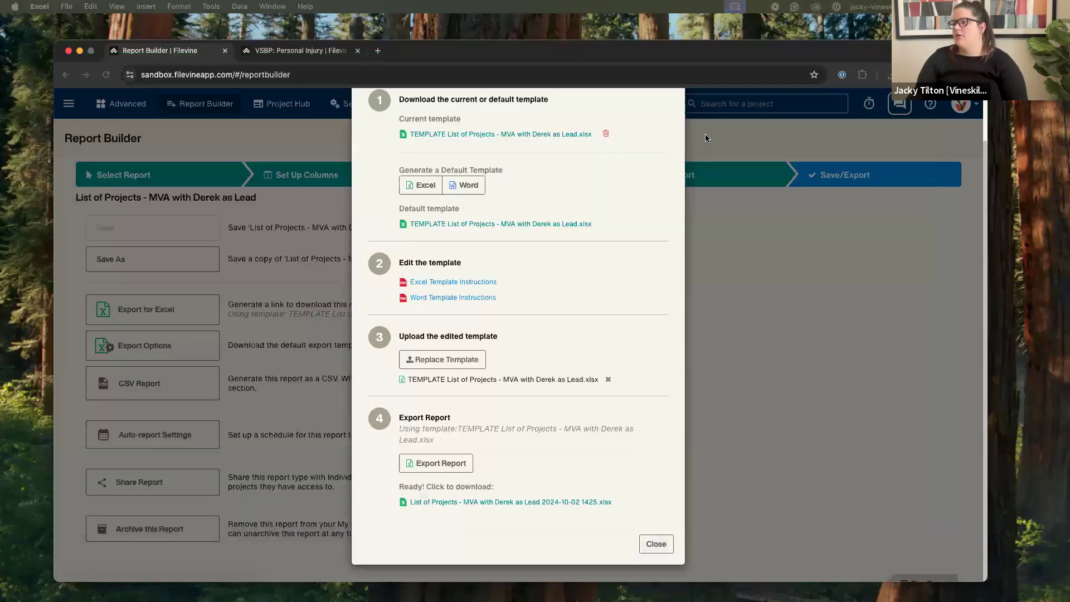
left_click(662, 549)
left_click(663, 549)
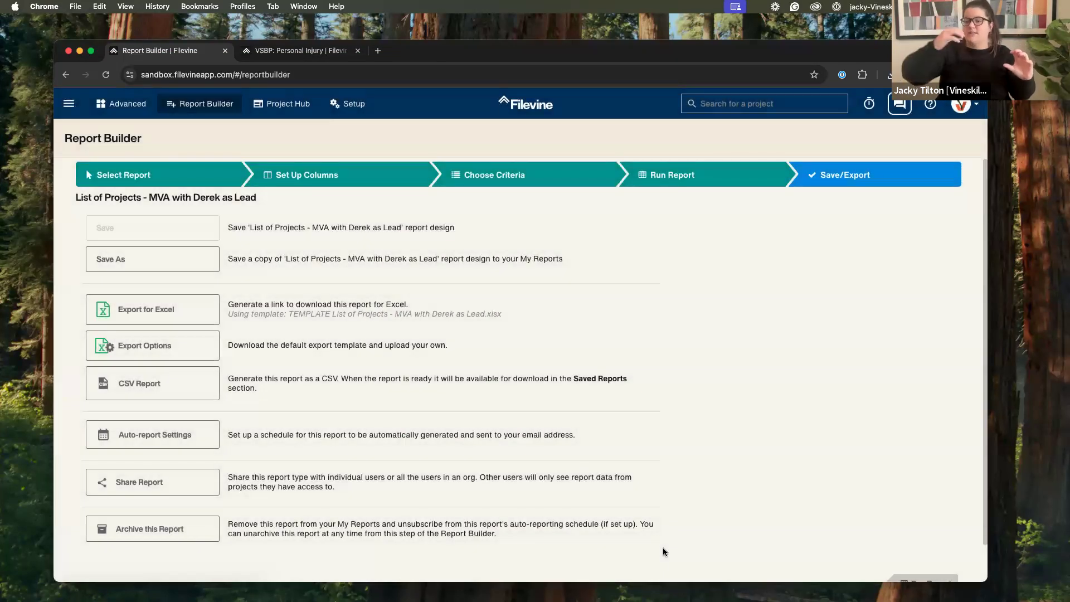
Step: Open the report's auto-report settings and examine the schedule frequency choices and the recipient's email address
left_click(152, 444)
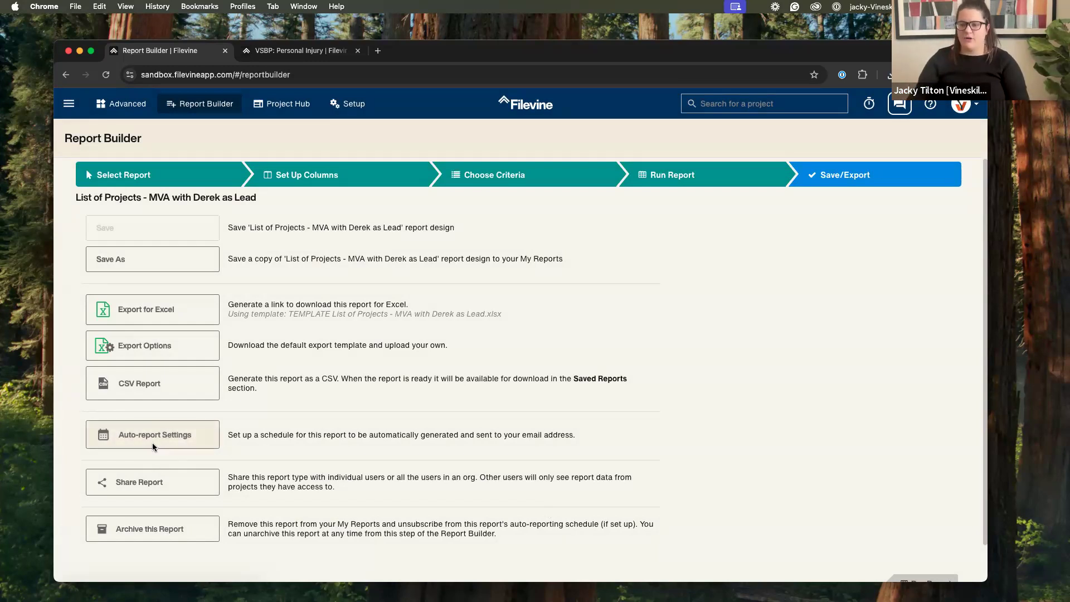
left_click(437, 280)
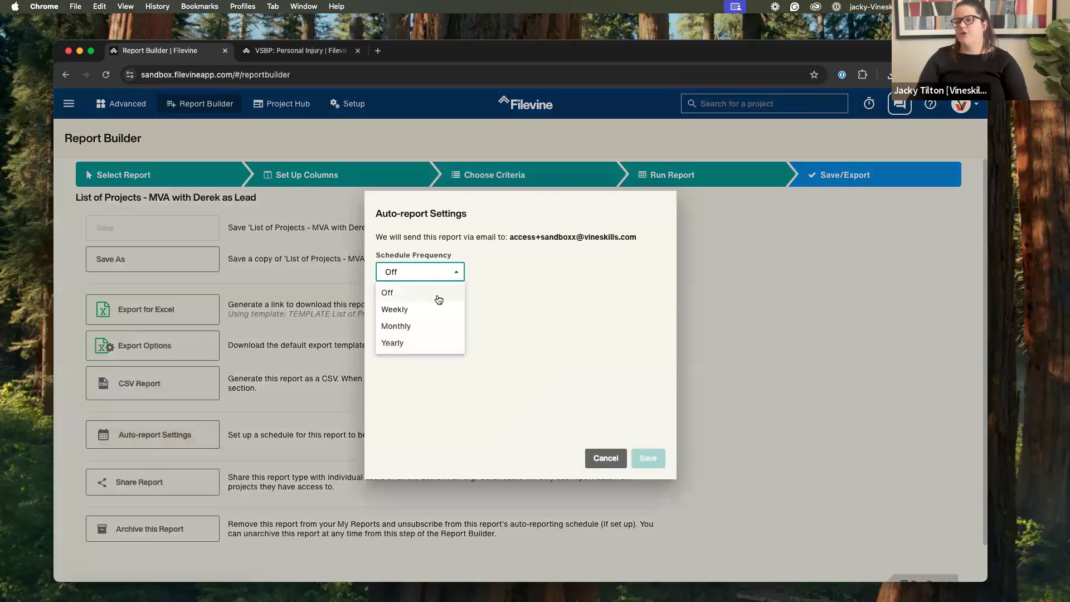
left_click(480, 234)
left_click_drag(508, 236, 655, 239)
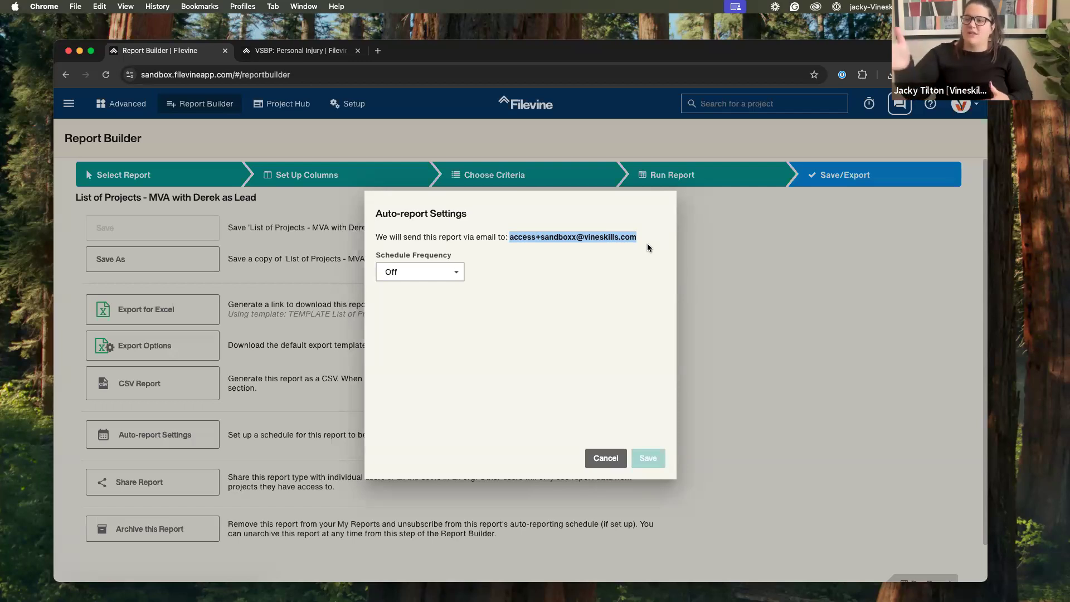
Step: Set the auto-report schedule frequency to Weekly and choose Monday as the delivery day
left_click(444, 272)
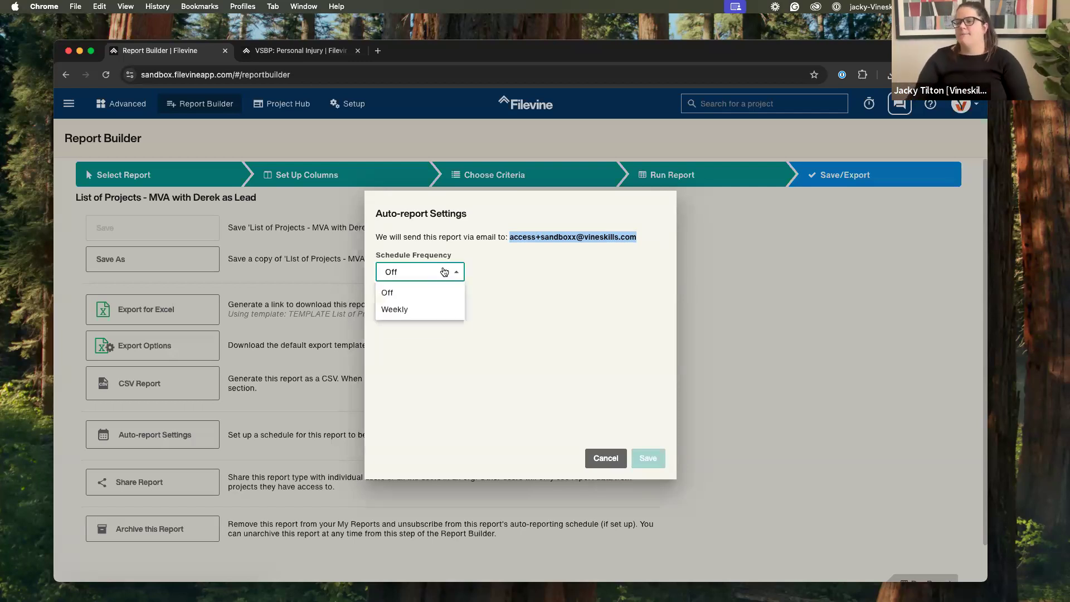
left_click(436, 311)
left_click(470, 313)
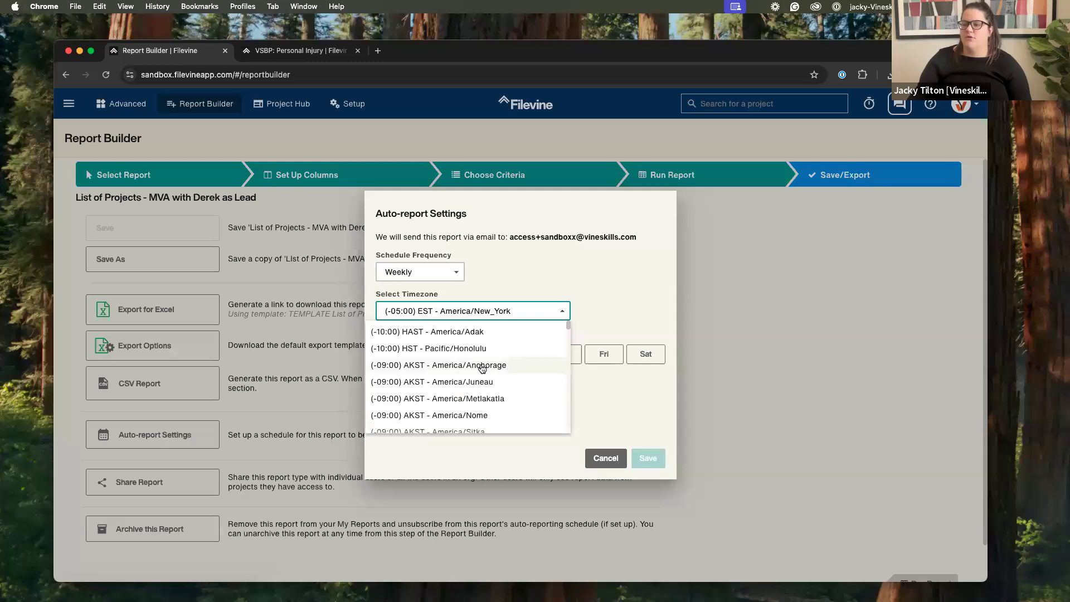
left_click(508, 277)
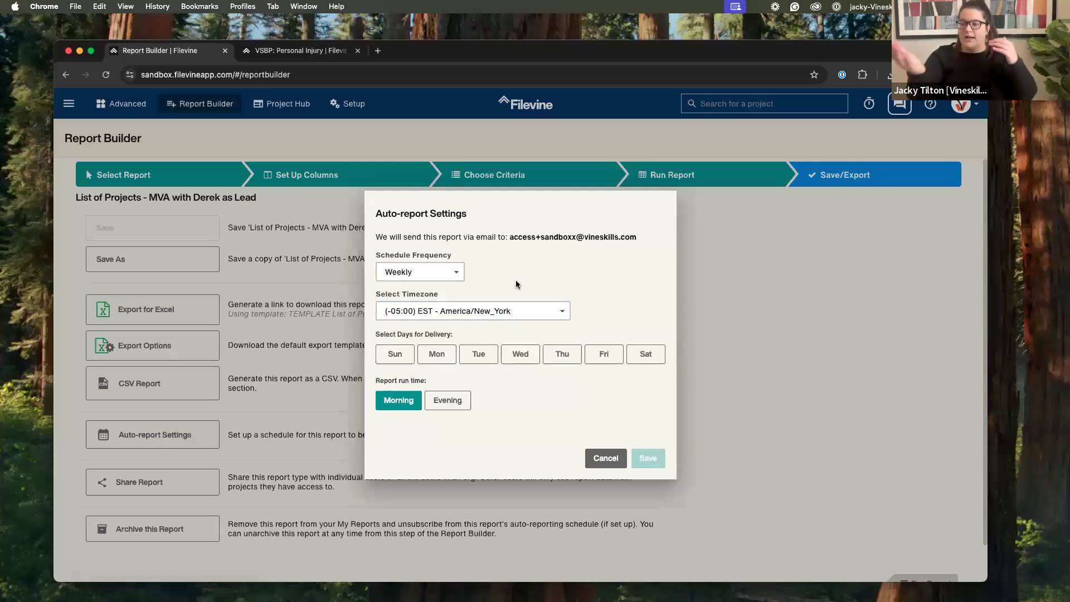
left_click(444, 362)
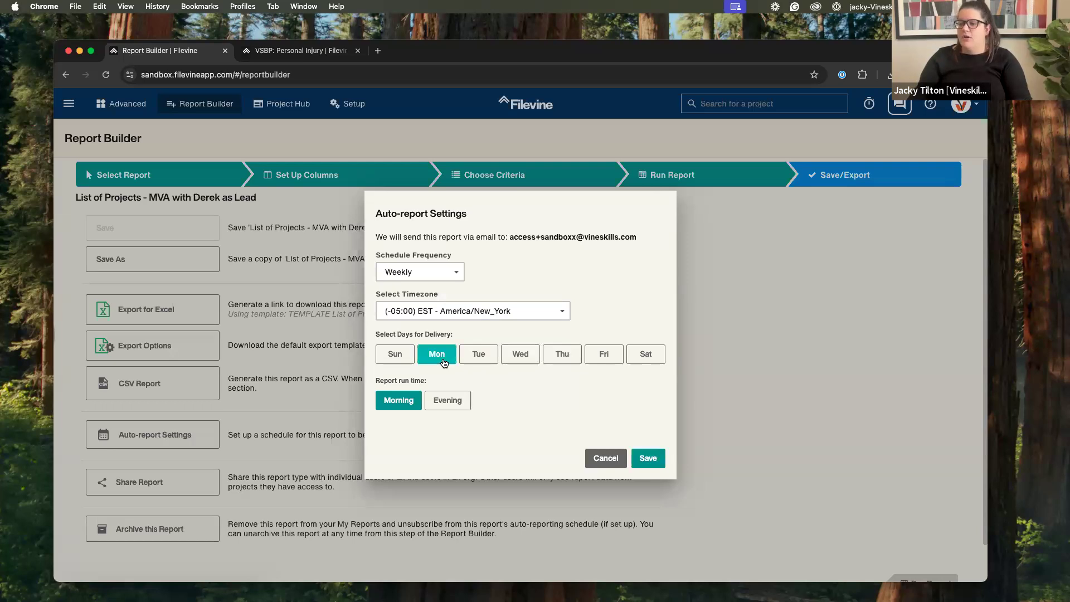
Step: Add Tuesday, Wednesday, Thursday and Friday to the weekly auto-report's delivery days
left_click(479, 361)
left_click(518, 359)
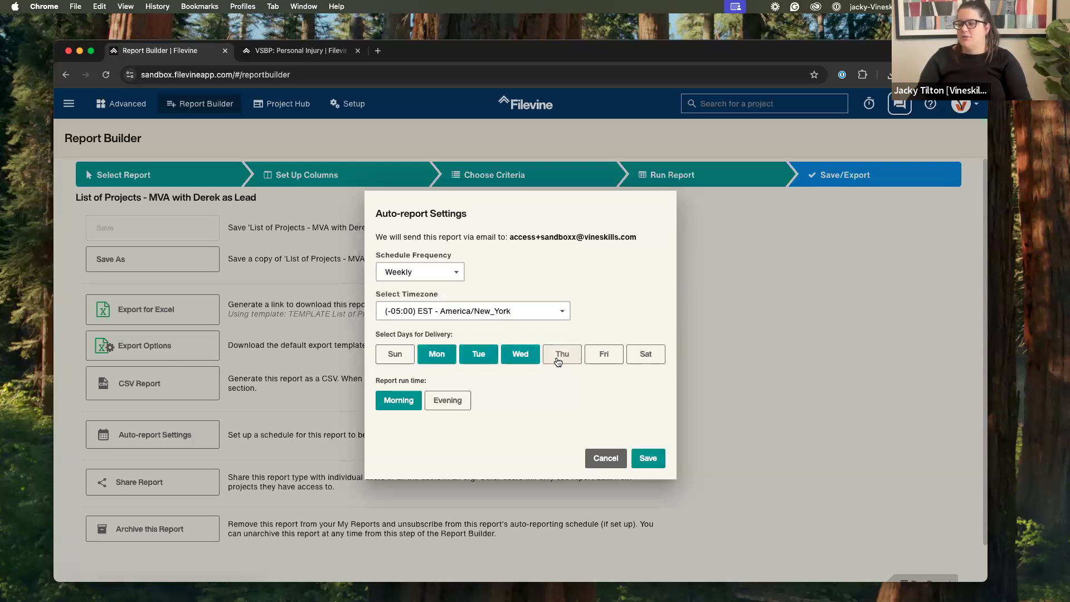
left_click(560, 359)
left_click(603, 359)
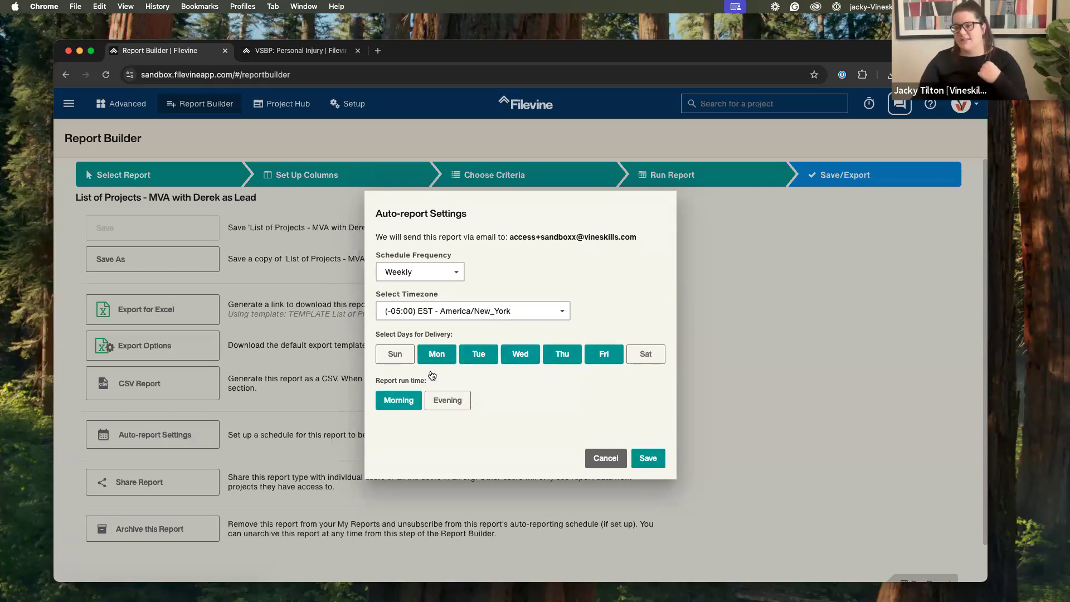
Step: Clear all the selected weekday delivery days, Monday through Friday, from the auto-report schedule
left_click(604, 357)
left_click(557, 356)
left_click(527, 357)
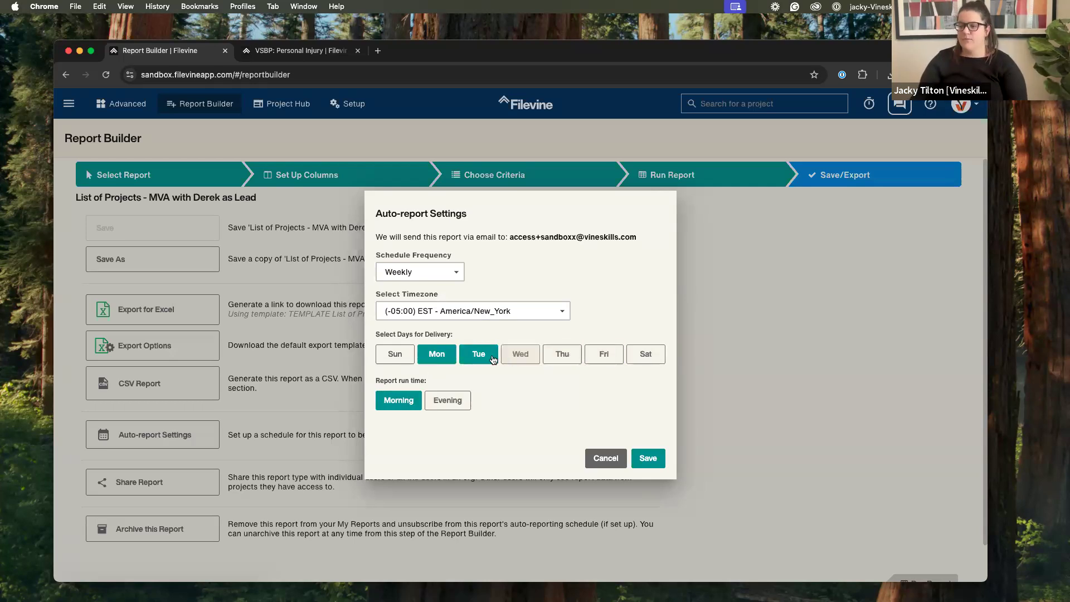
left_click(478, 355)
left_click(437, 356)
Step: Change the auto-report's schedule frequency to Monthly
left_click(427, 273)
left_click(429, 310)
left_click(396, 271)
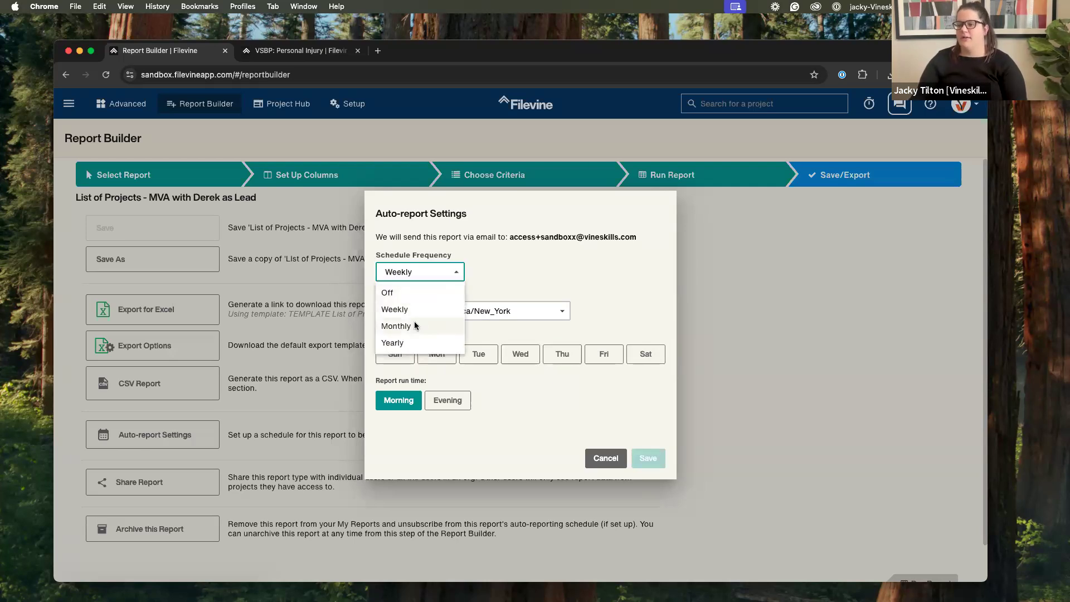
left_click(415, 324)
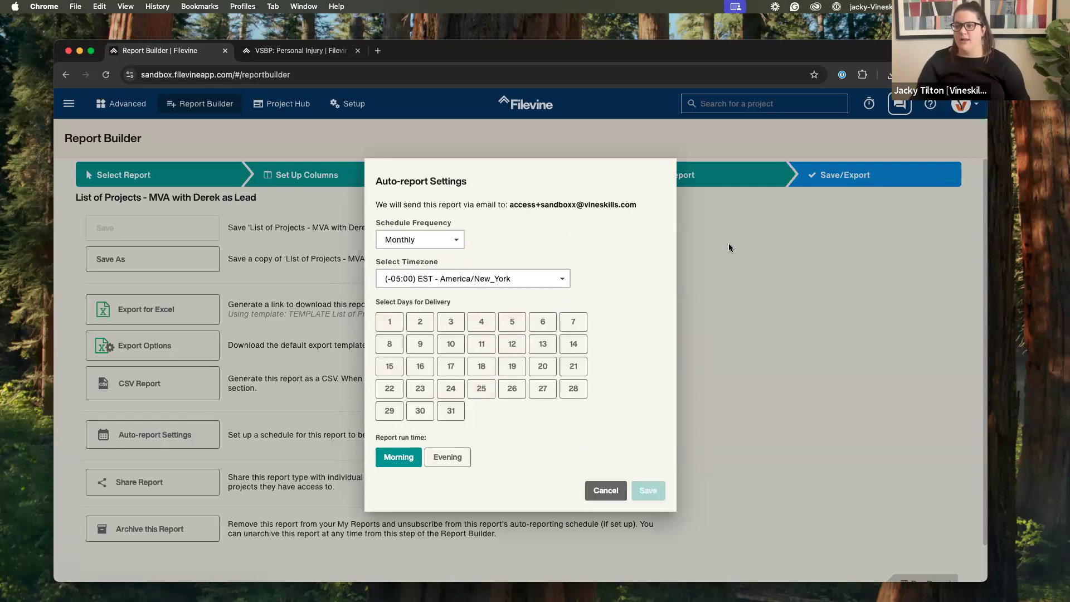
Step: Change the auto-report's schedule frequency to Yearly and try June as the delivery month before deselecting it
left_click(439, 241)
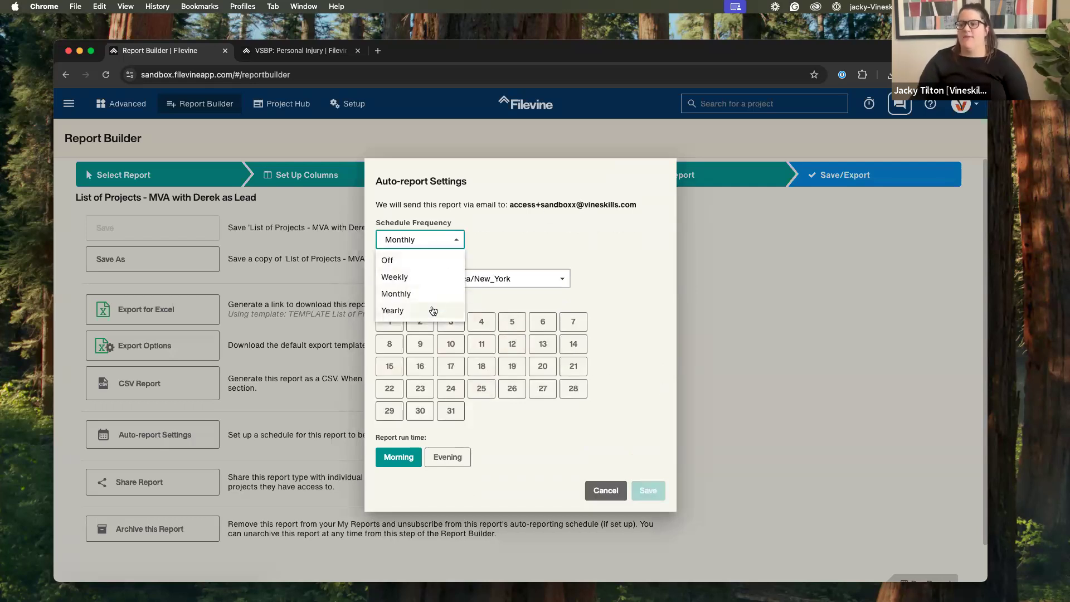
left_click(429, 310)
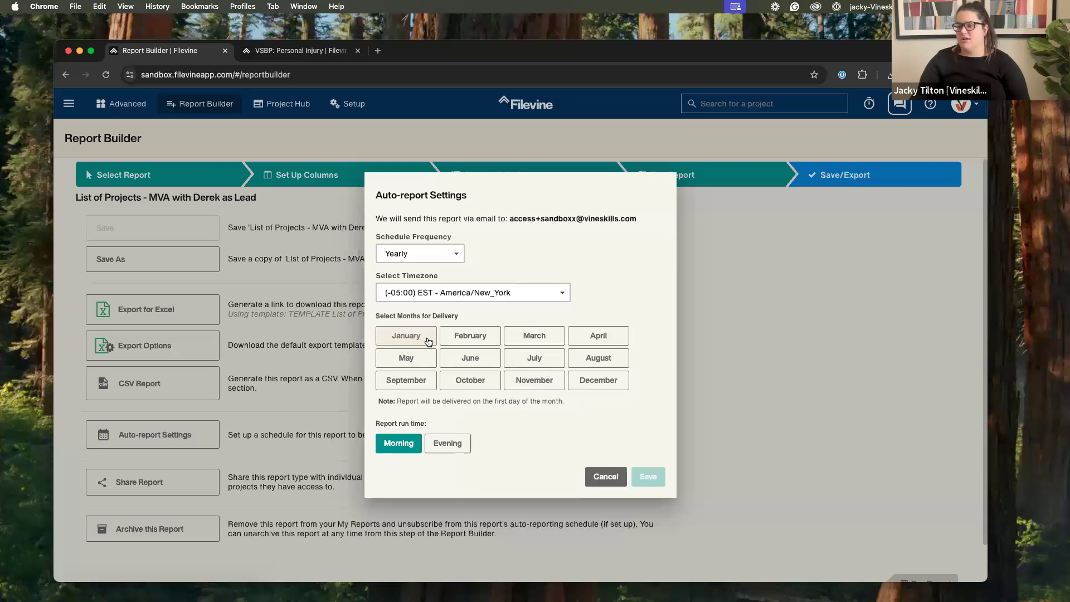
left_click(499, 361)
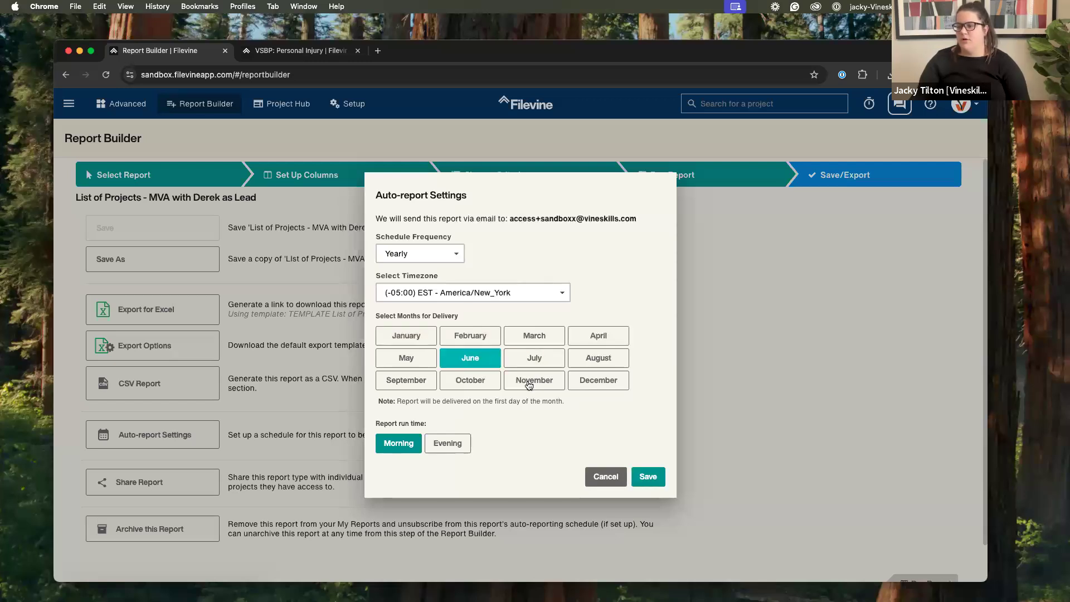
left_click(485, 359)
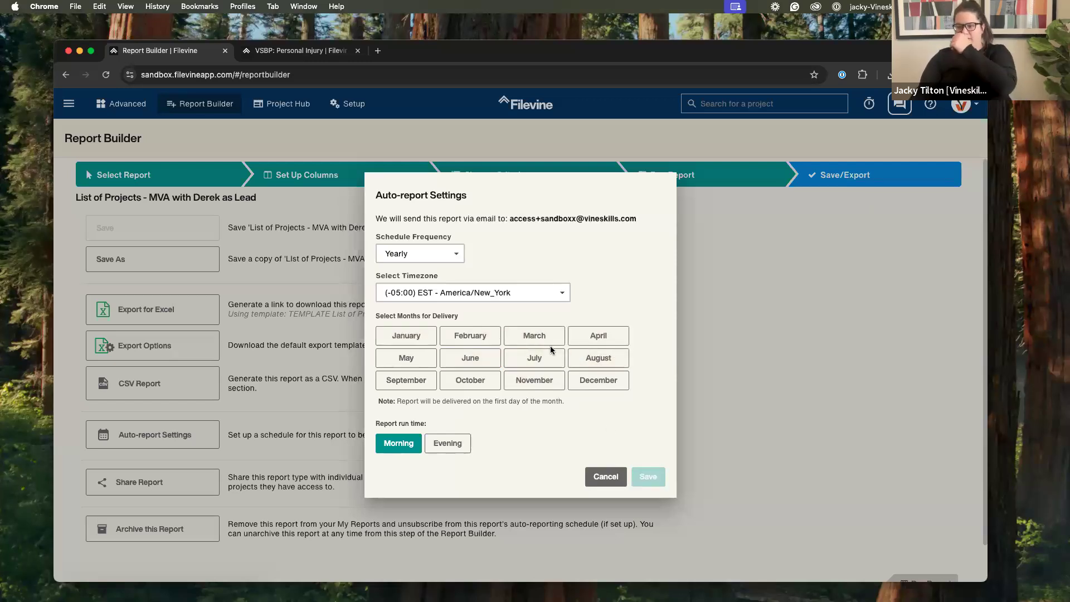
Step: Check the available timezones for the auto-report and cancel the schedule settings without saving
left_click(406, 296)
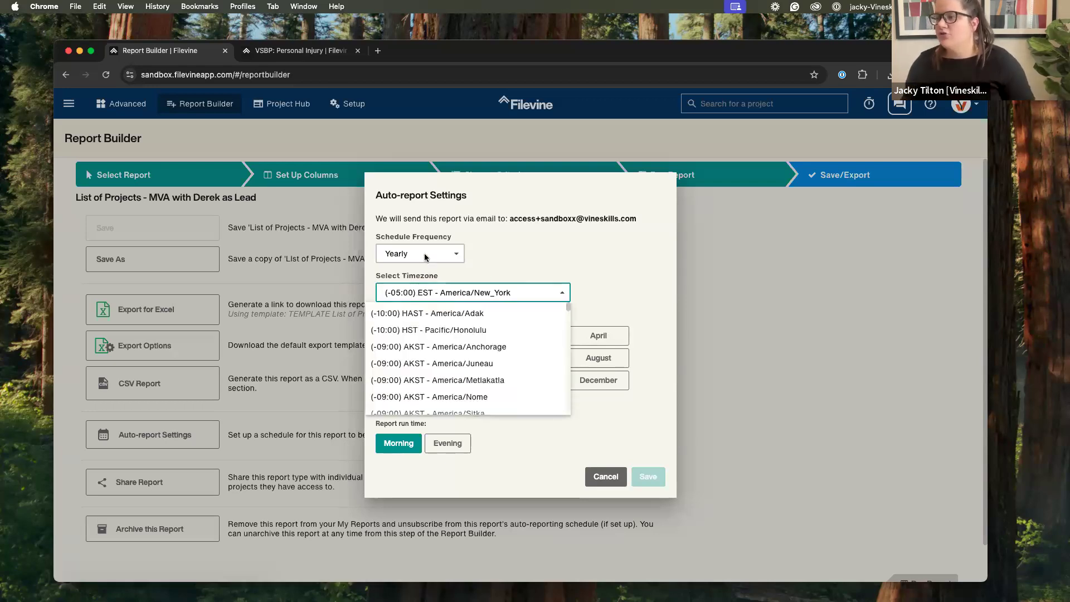
left_click(467, 261)
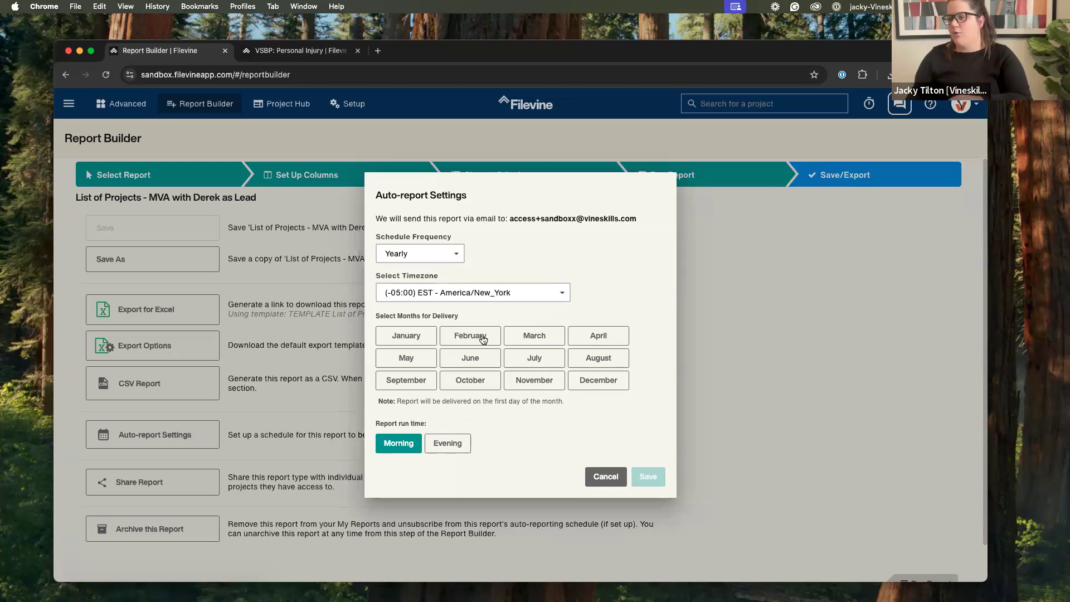
left_click(600, 476)
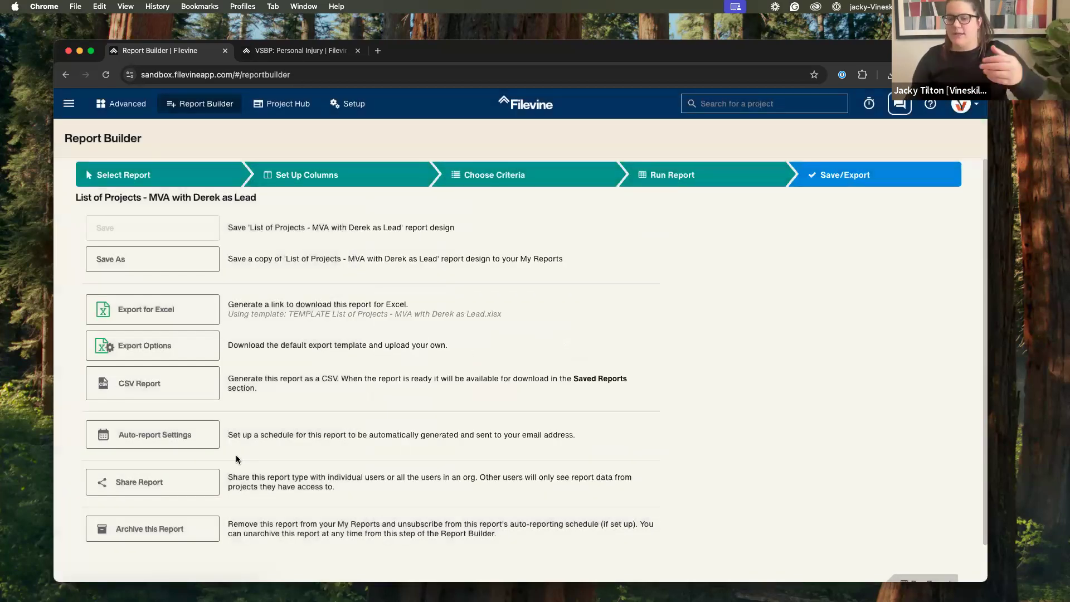
Step: Try sharing the report with the Vineskills Sandbox organization and remove it from the shared list again
scroll(232, 457, "down", 1)
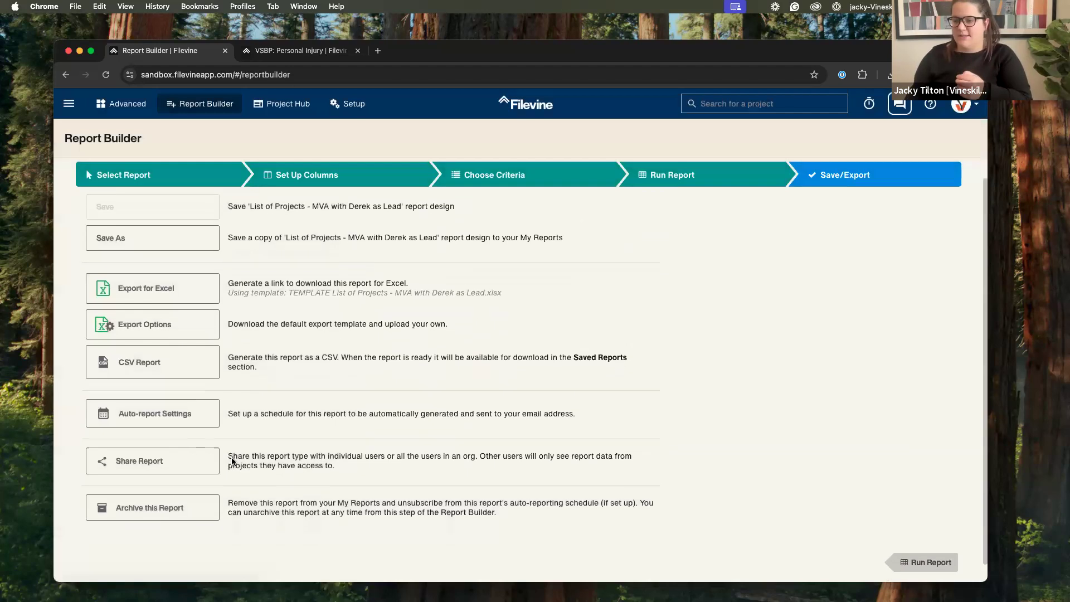
left_click(197, 465)
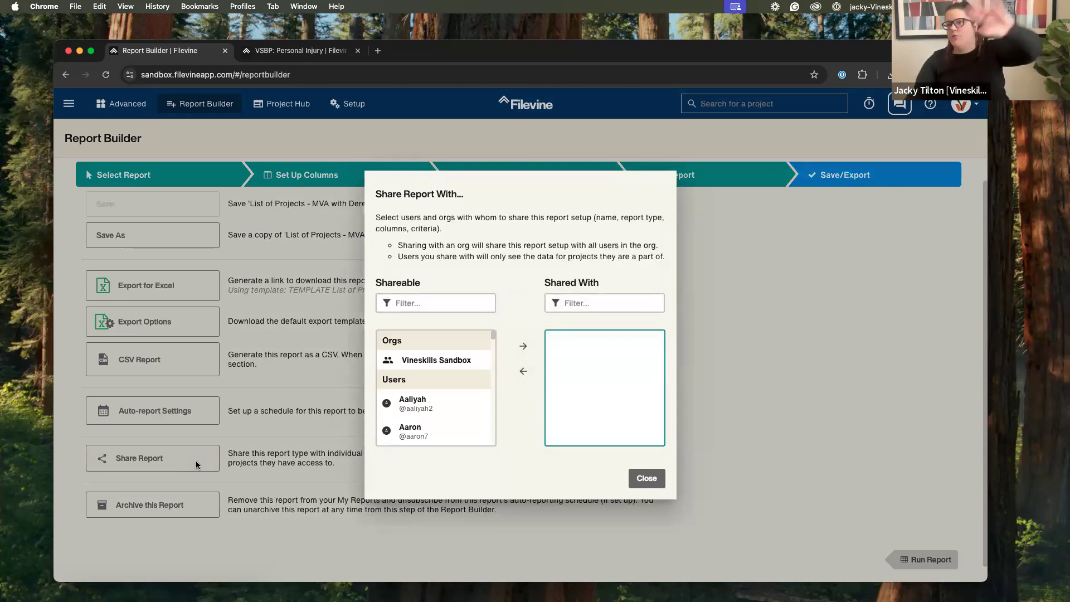
left_click(459, 362)
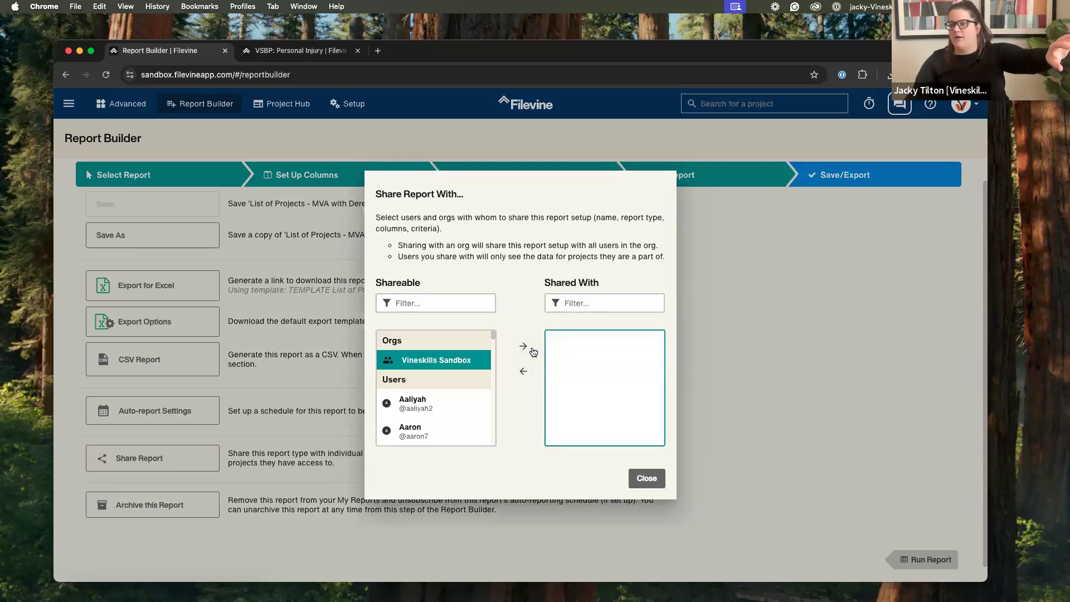
left_click(532, 350)
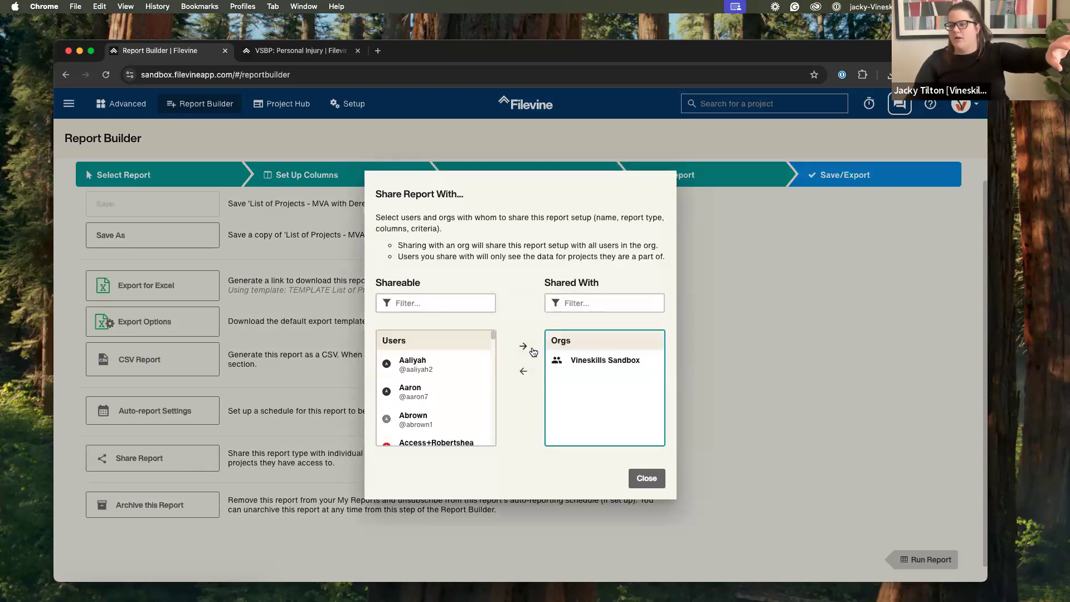
left_click(599, 365)
left_click(524, 371)
Step: Filter the shareable users by the lead's first name, share the report with that user, and close the sharing dialog
scroll(454, 372, "down", 3)
scroll(454, 380, "down", 3)
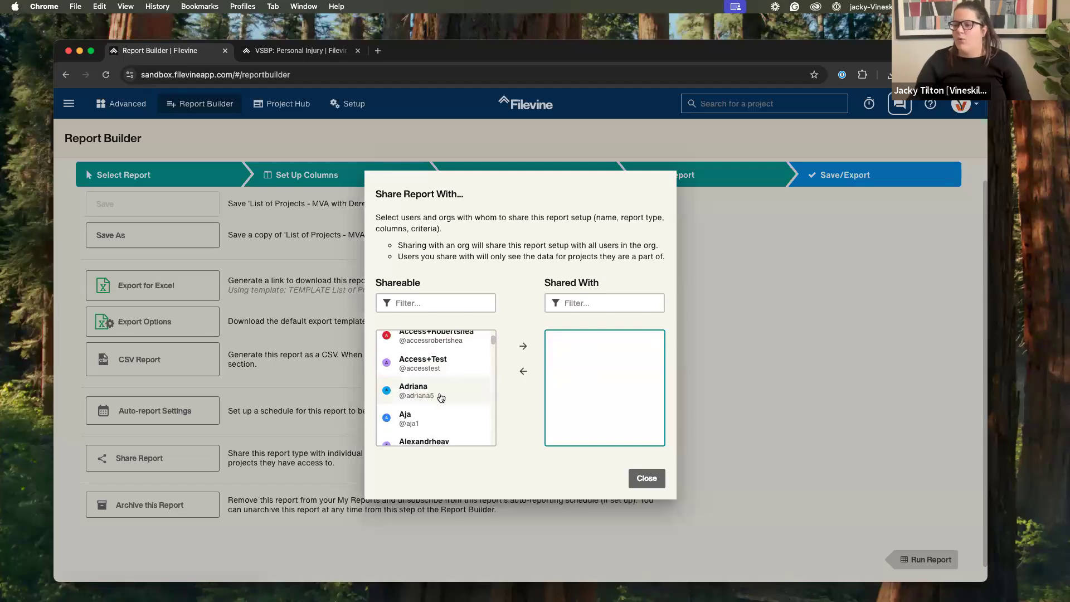
left_click(432, 303)
type("derek")
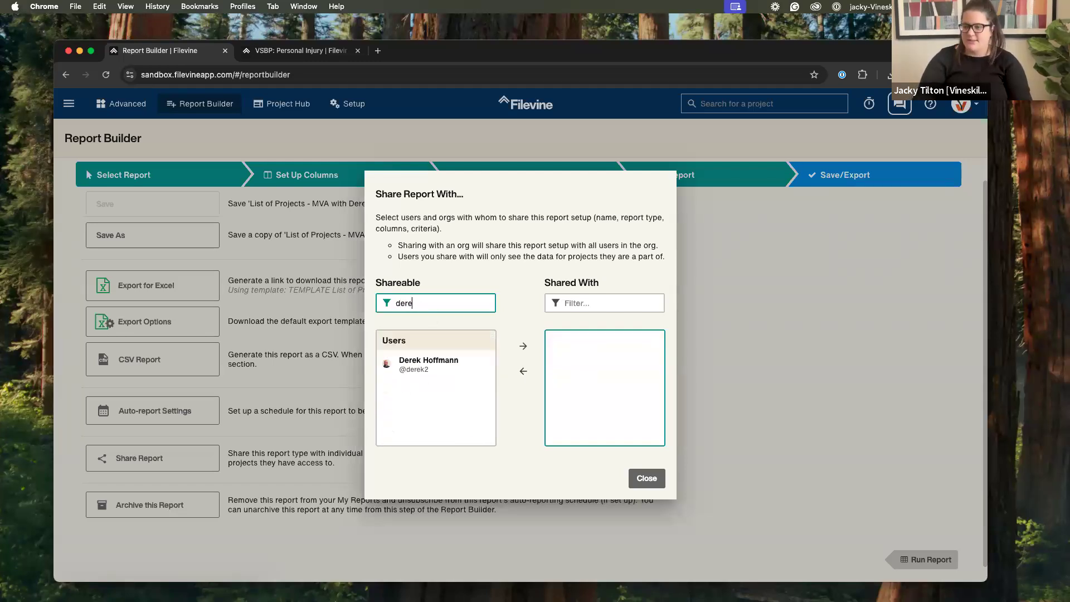
left_click(429, 365)
left_click(522, 347)
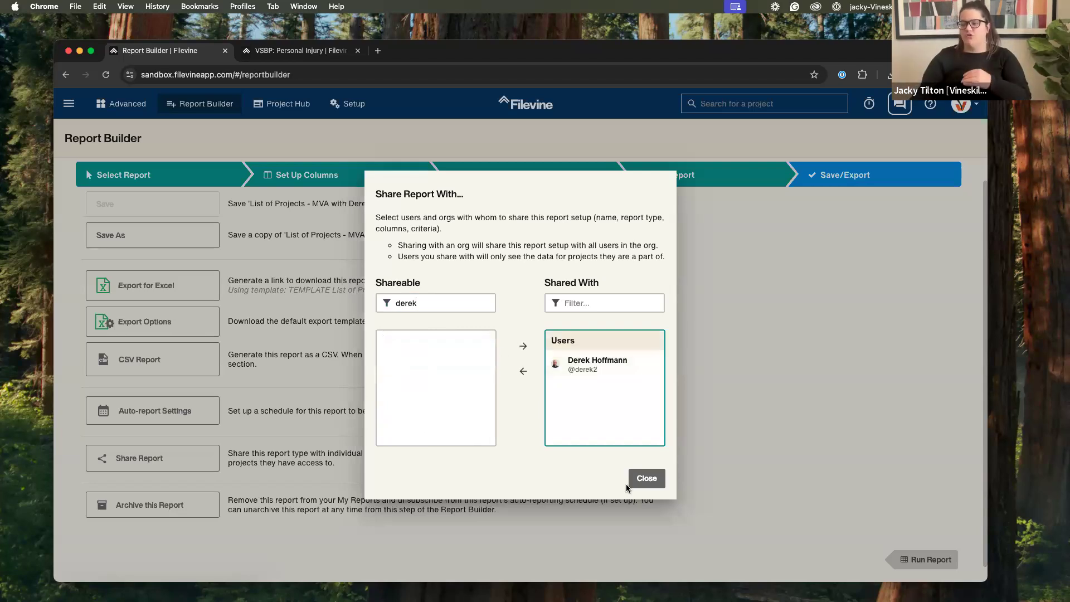
left_click(644, 485)
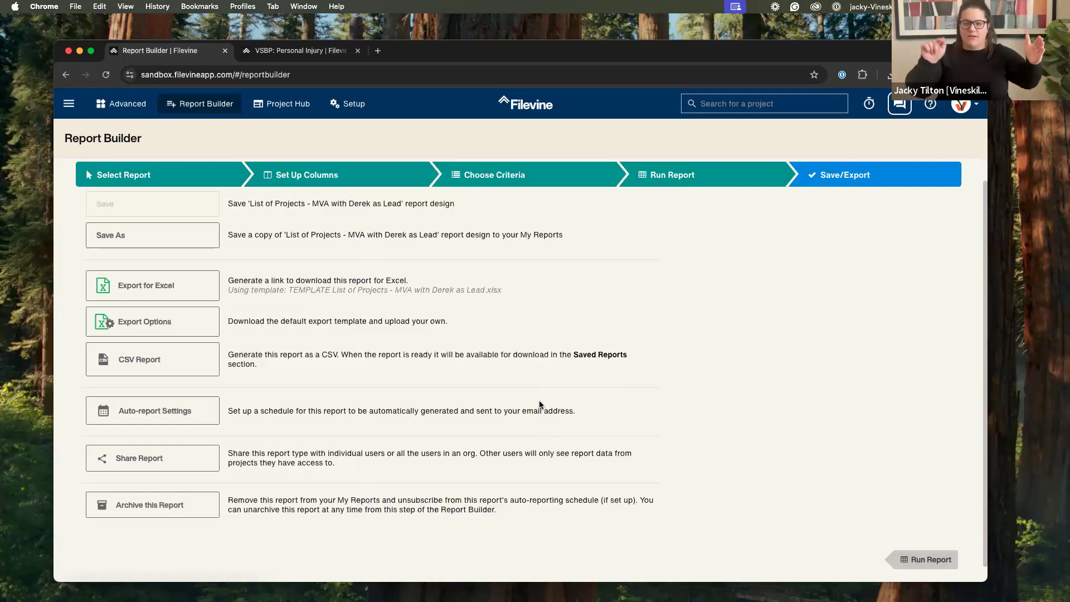
Step: Return to the Report Builder's report selection page
scroll(604, 350, "up", 1)
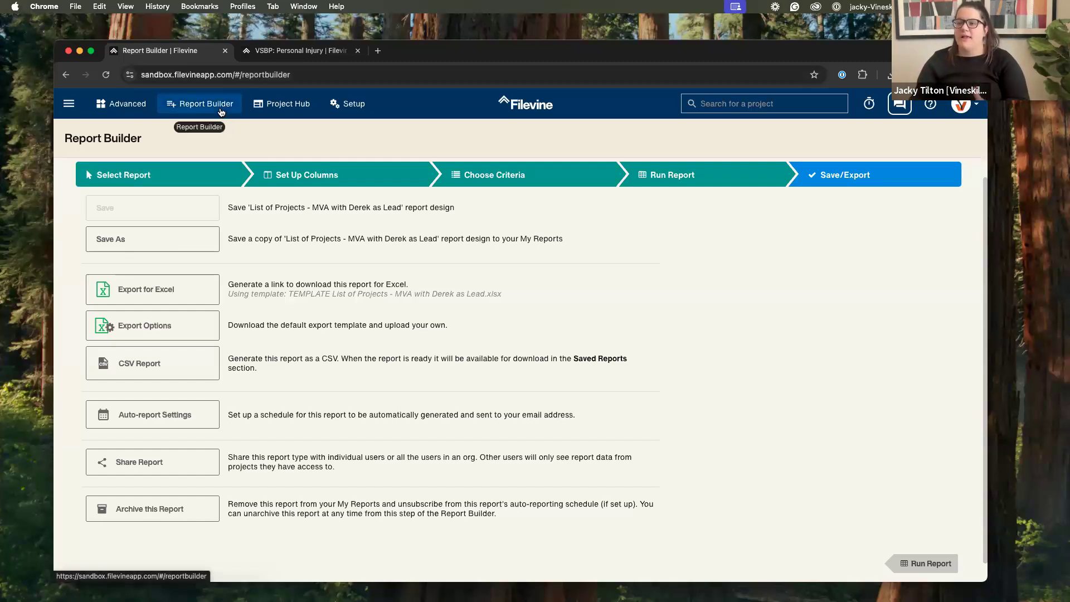
left_click(74, 108)
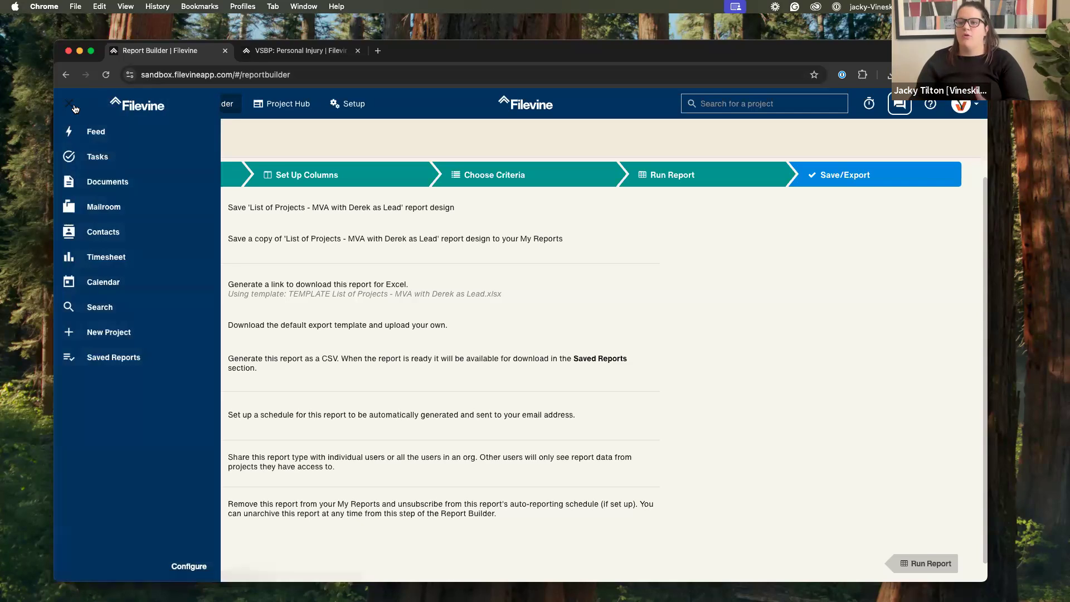
left_click(285, 107)
left_click(223, 106)
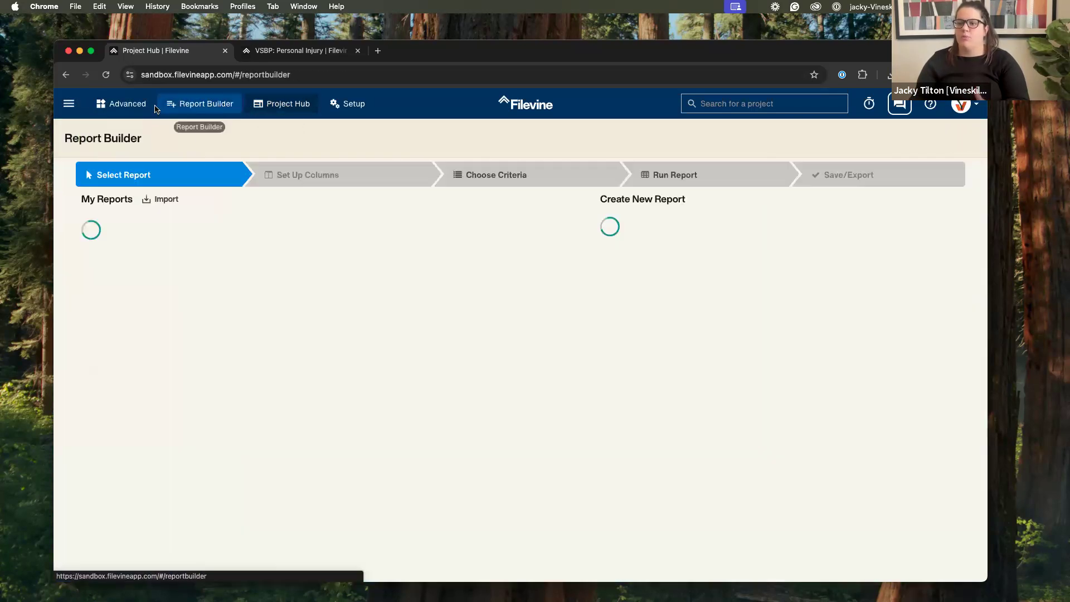
Step: Look through the My Reports list, including the current MVA projects report and the starred reports
scroll(248, 295, "down", 1)
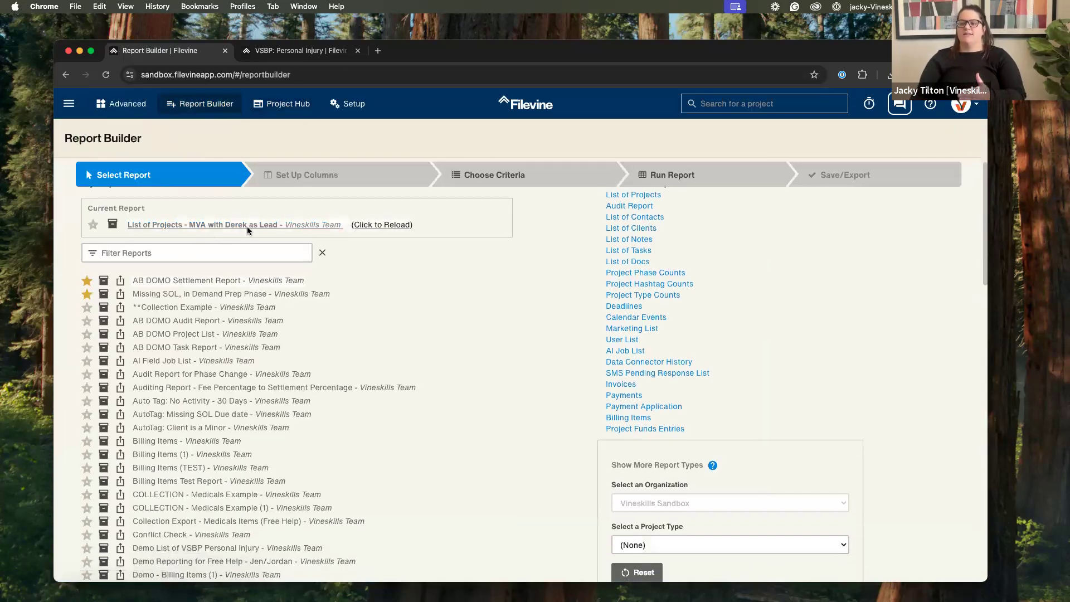
scroll(278, 220, "down", 1)
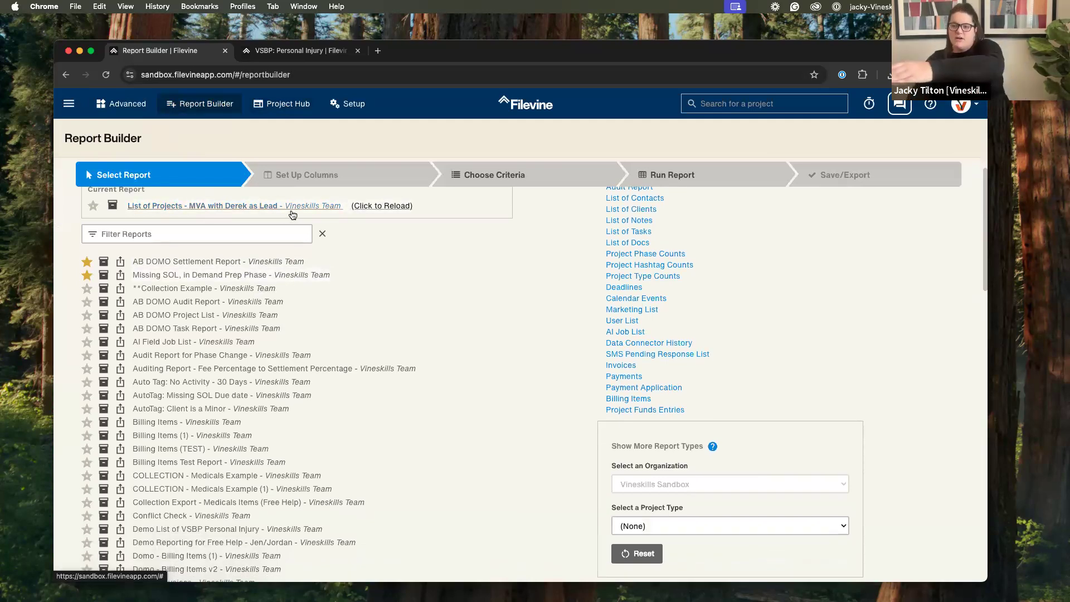
scroll(240, 282, "down", 3)
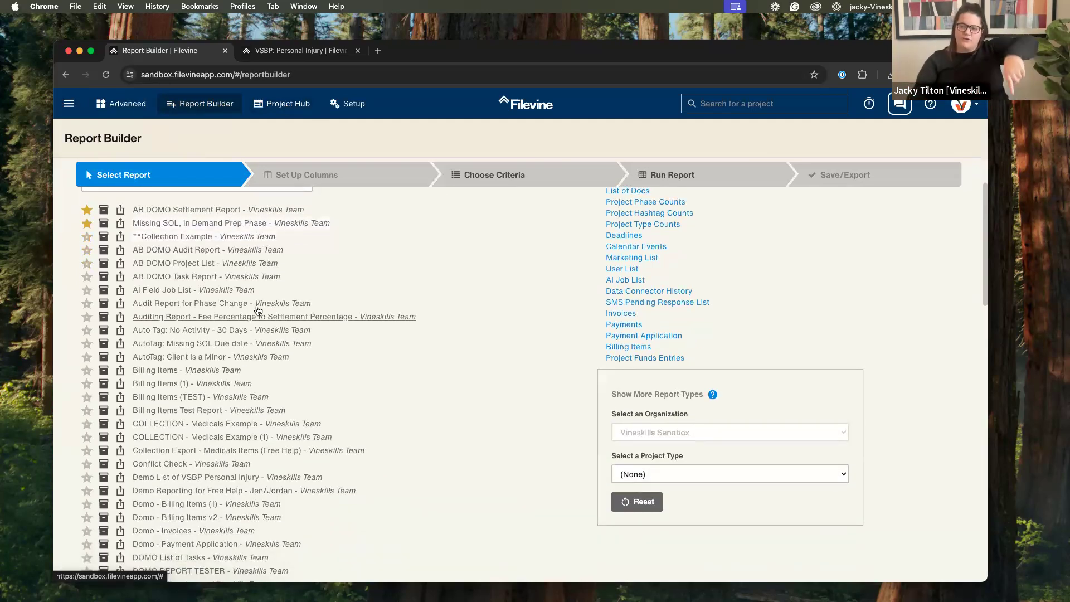
scroll(279, 445, "down", 2)
scroll(257, 448, "down", 15)
scroll(229, 452, "down", 15)
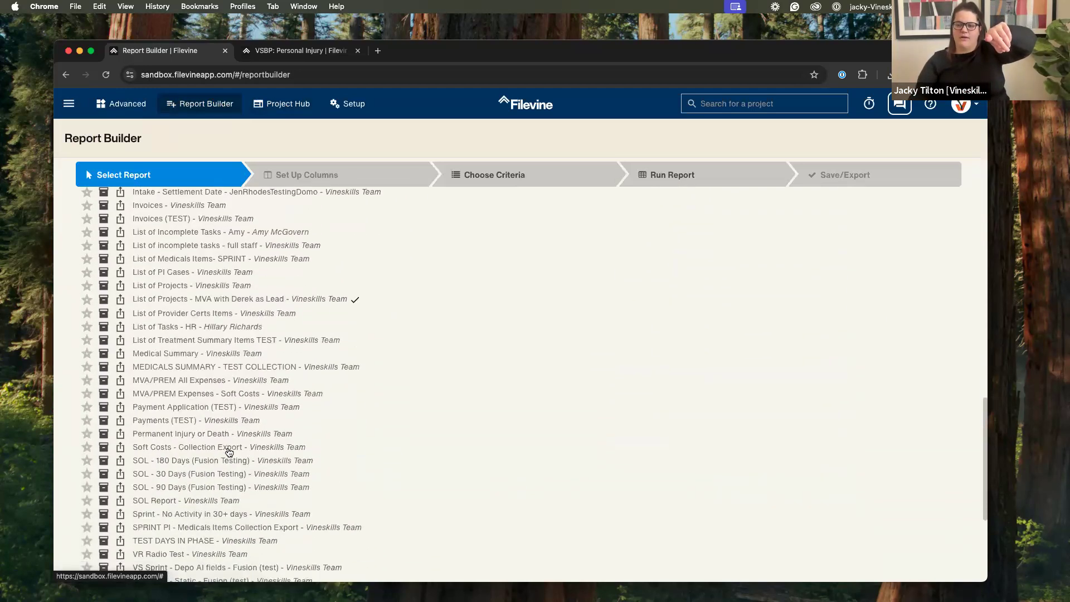
scroll(230, 440, "up", 3)
scroll(229, 438, "up", 20)
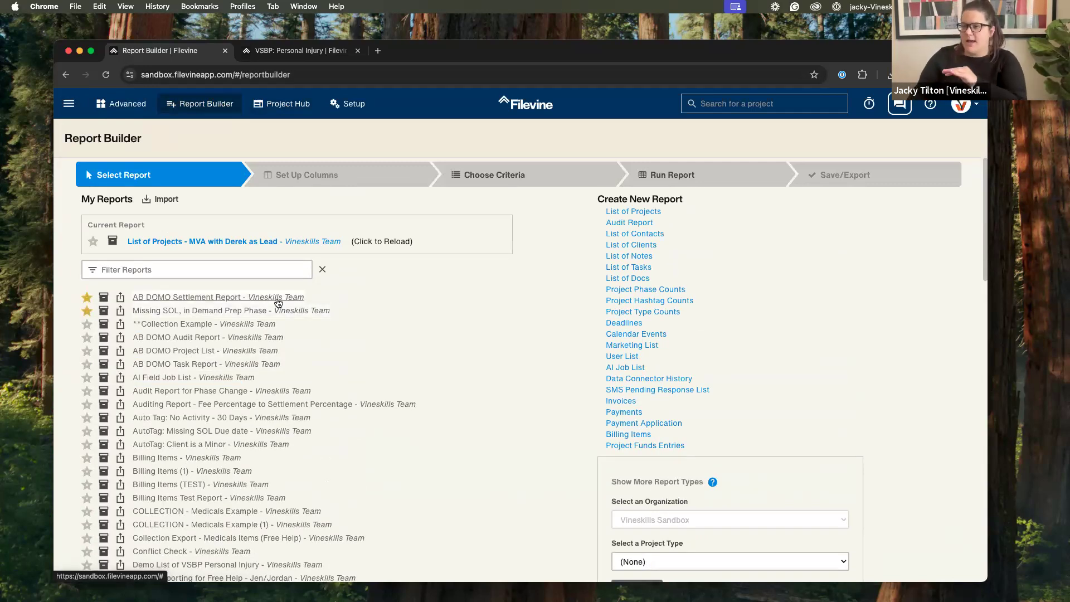
scroll(258, 174, "up", 5)
scroll(276, 179, "down", 5)
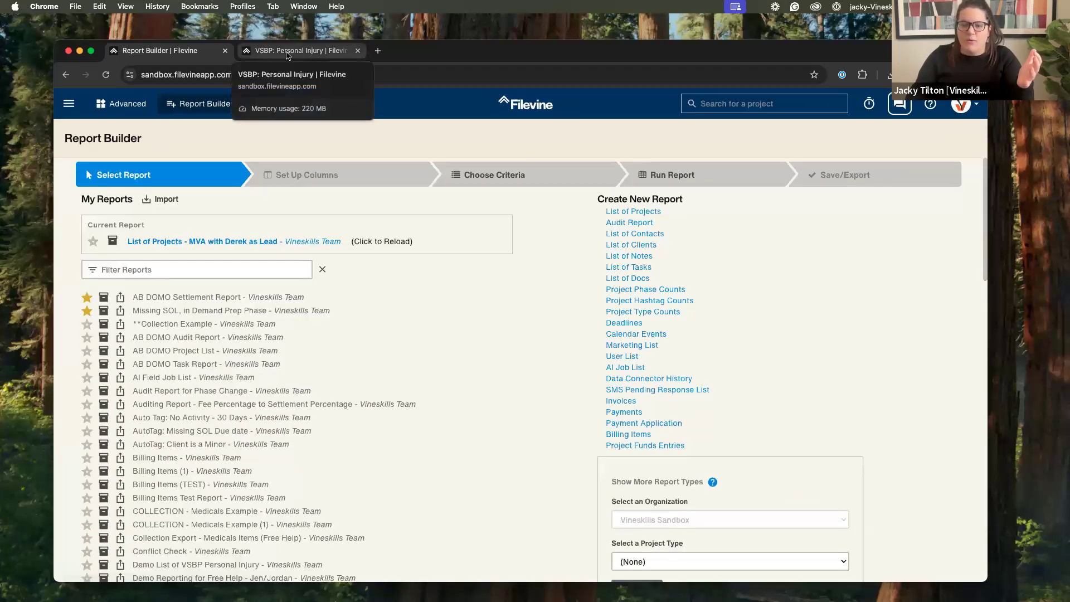
Step: Switch to the VSBP: Personal Injury project and view its Case Summary, Medicals, Liens, Expense Request and Settlements sections
left_click(288, 55)
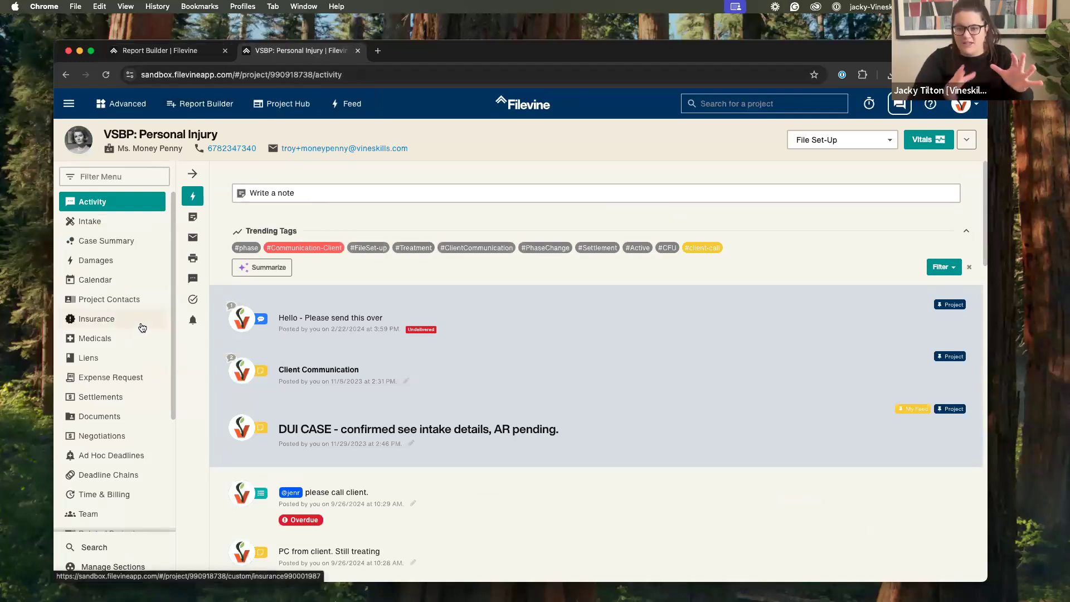
left_click(134, 246)
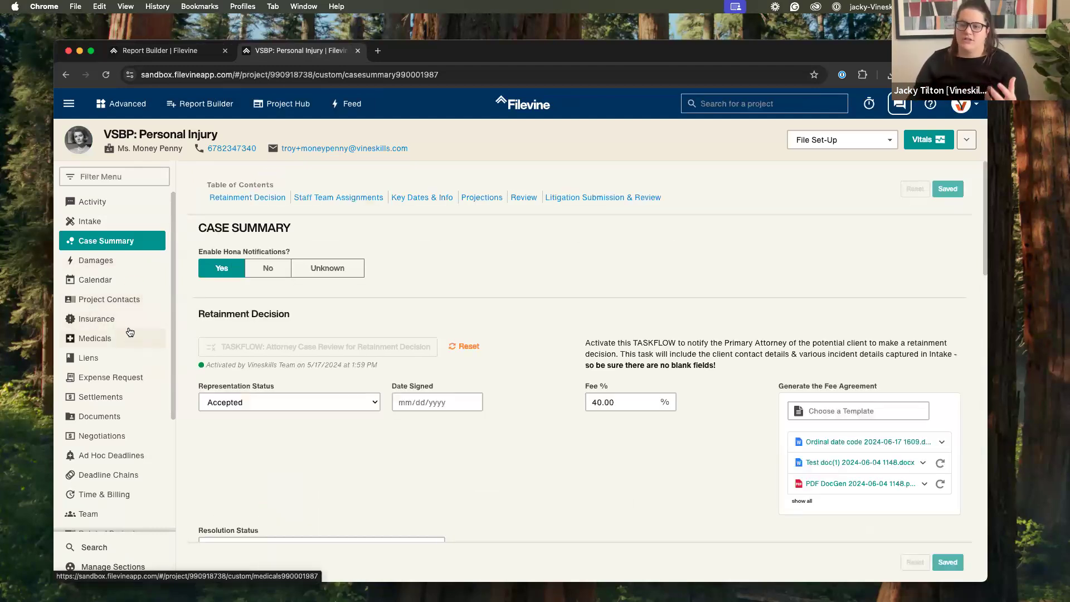
left_click(129, 334)
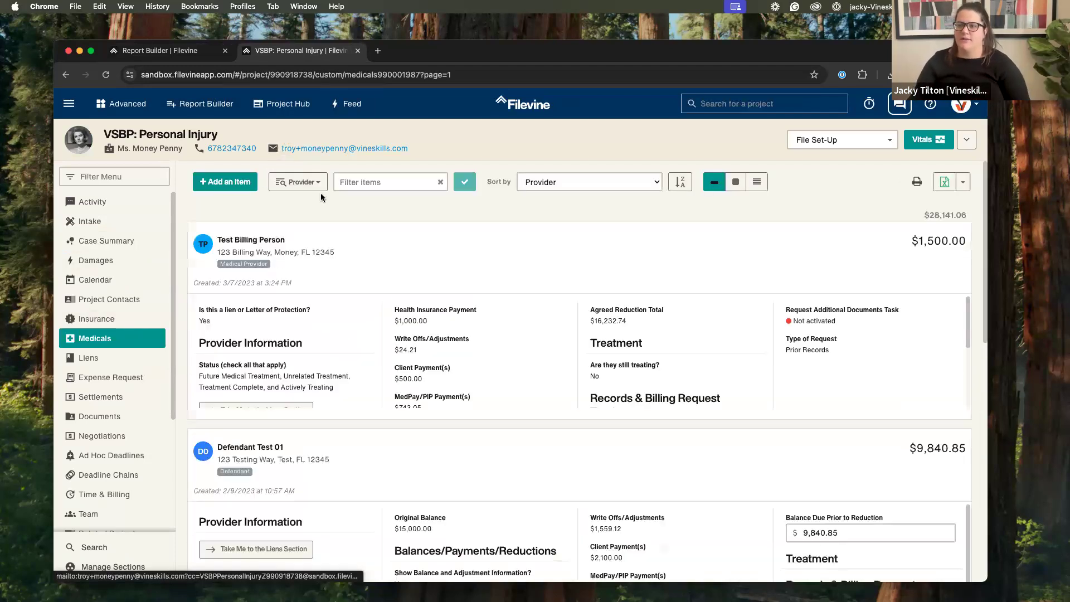
left_click(134, 360)
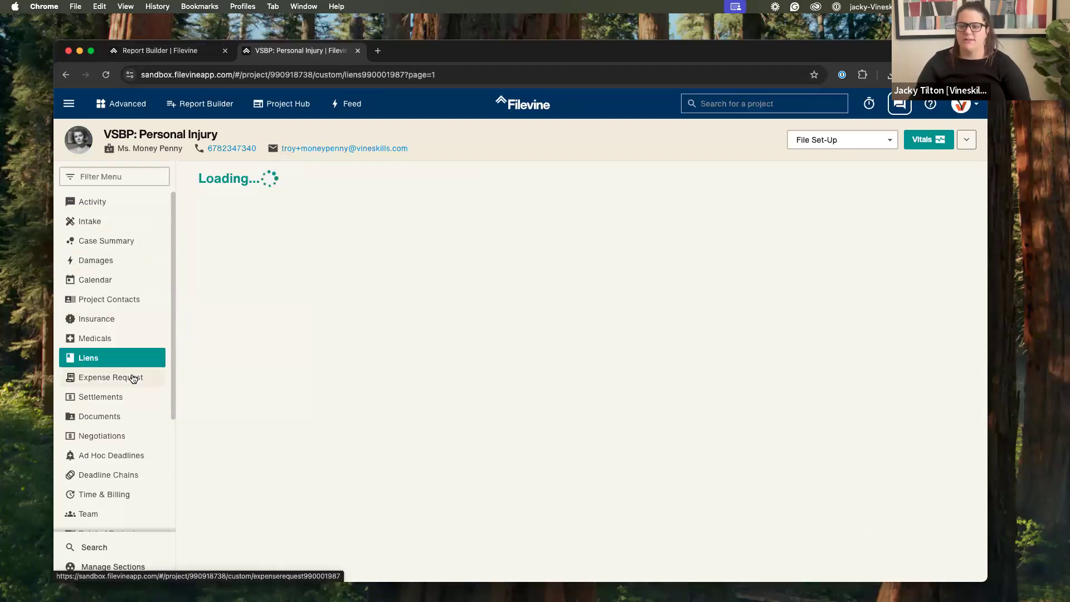
left_click(133, 378)
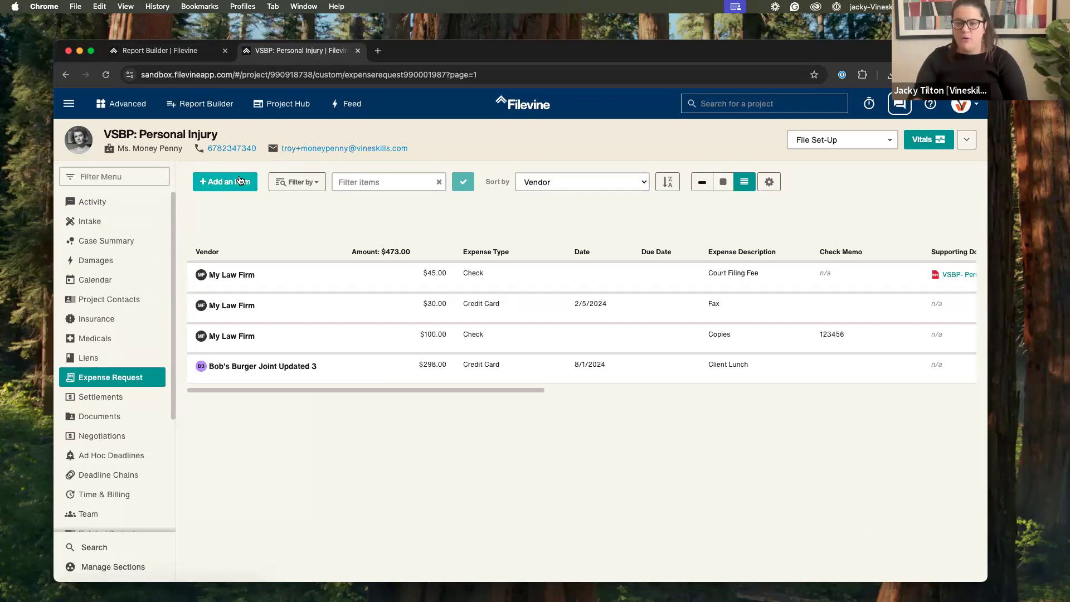
left_click(128, 406)
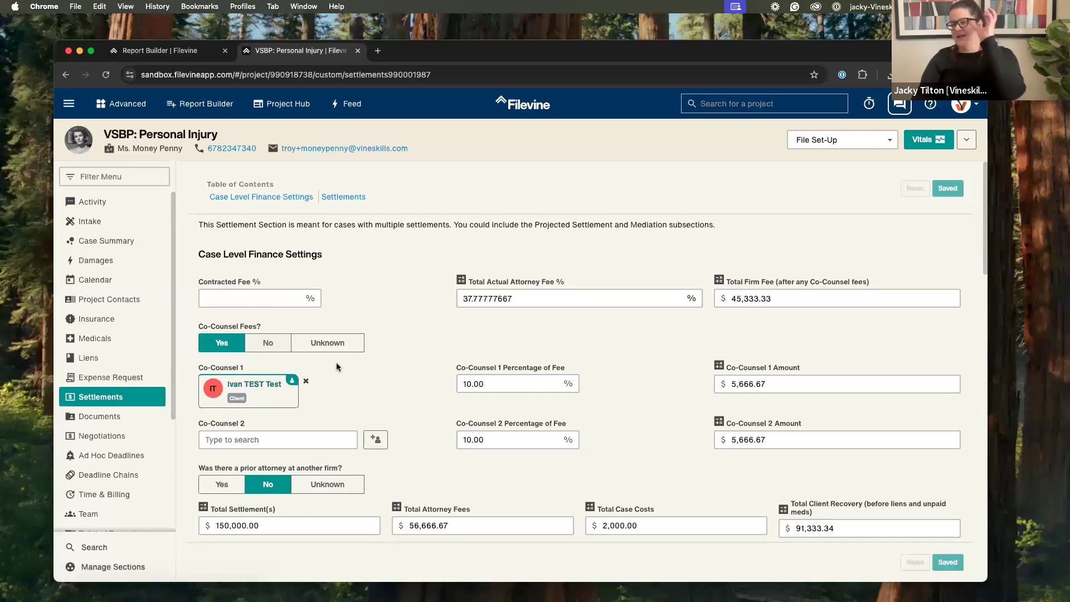
Step: Review the project's Settlements fields and compare the Expense Request and Medicals sections
scroll(336, 362, "down", 2)
scroll(336, 363, "down", 5)
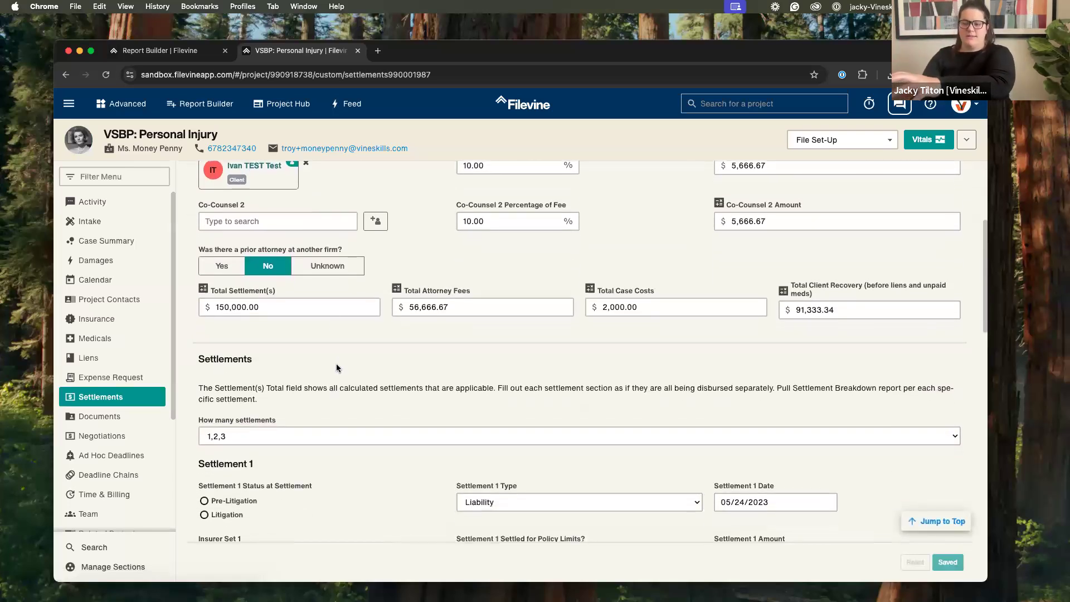
left_click(110, 377)
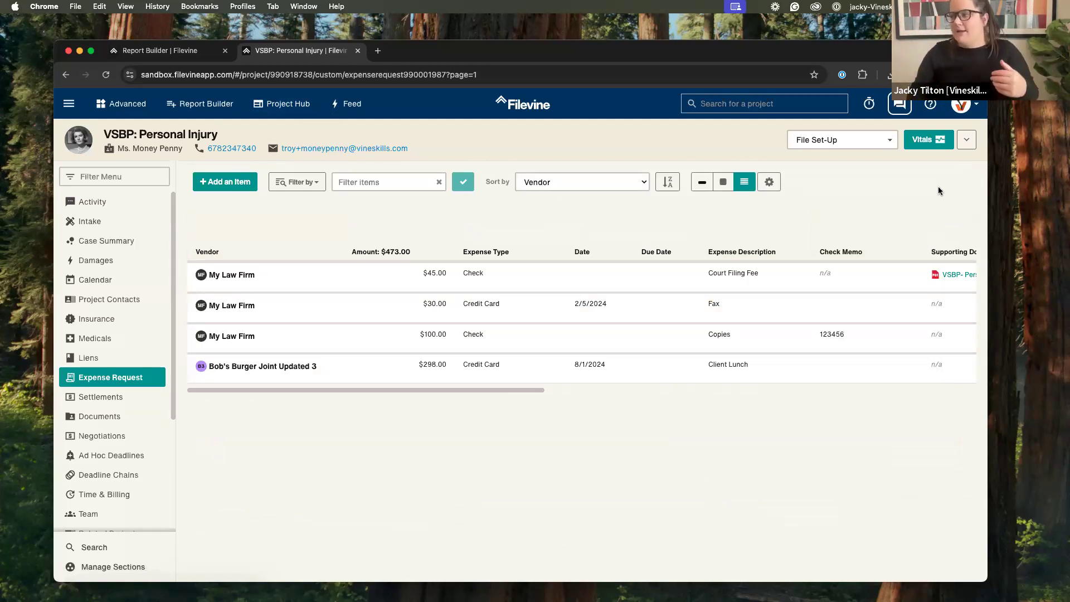
left_click(123, 336)
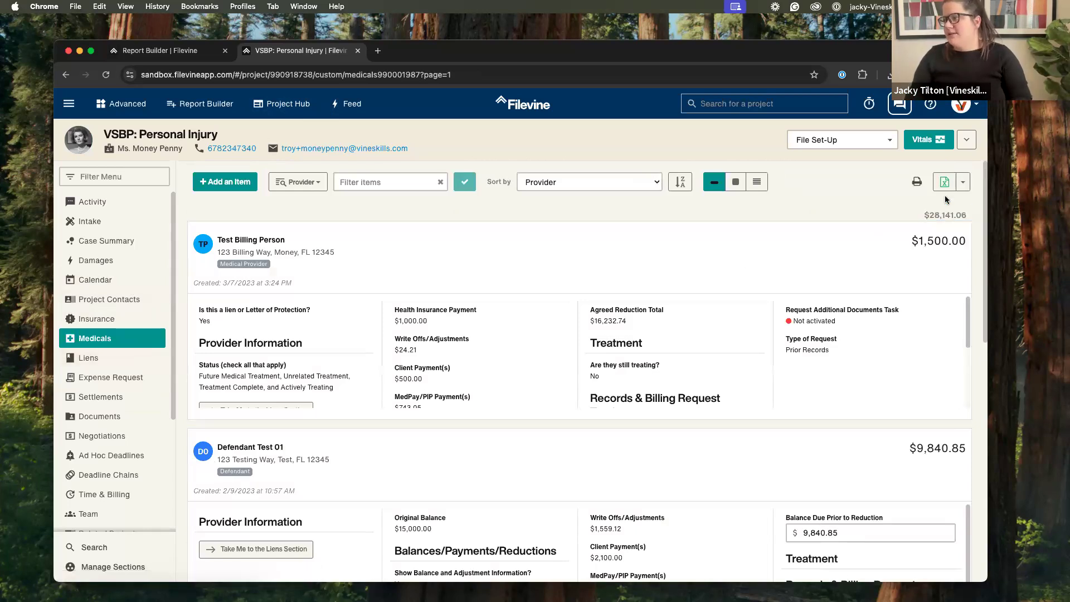
left_click(121, 373)
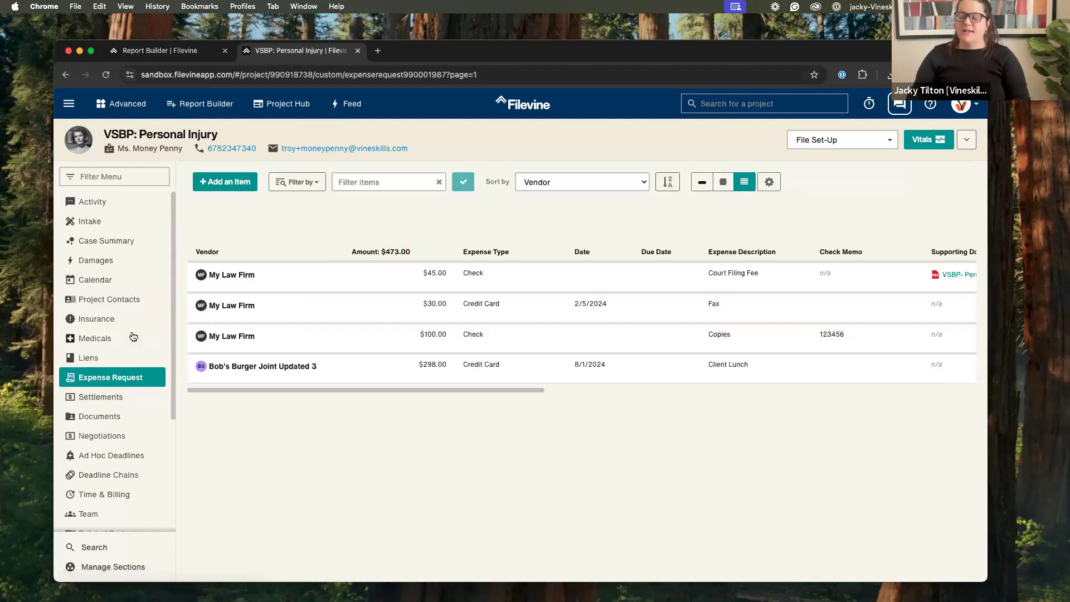
Step: Return to the Report Builder and select the VSBP: Personal Injury project type to show more report types
left_click(175, 60)
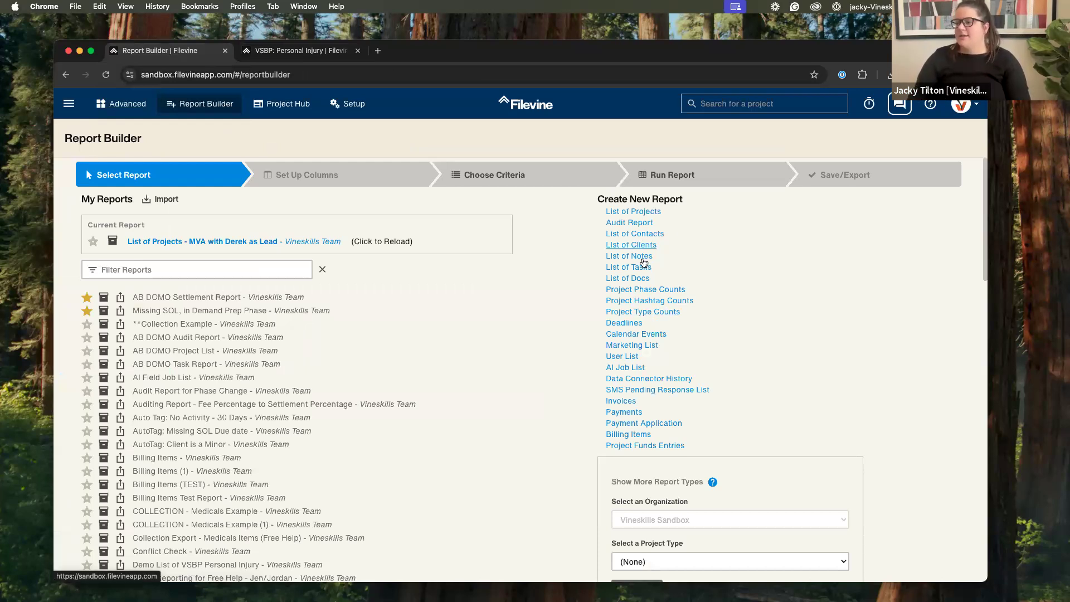
scroll(702, 473, "down", 3)
left_click(687, 493)
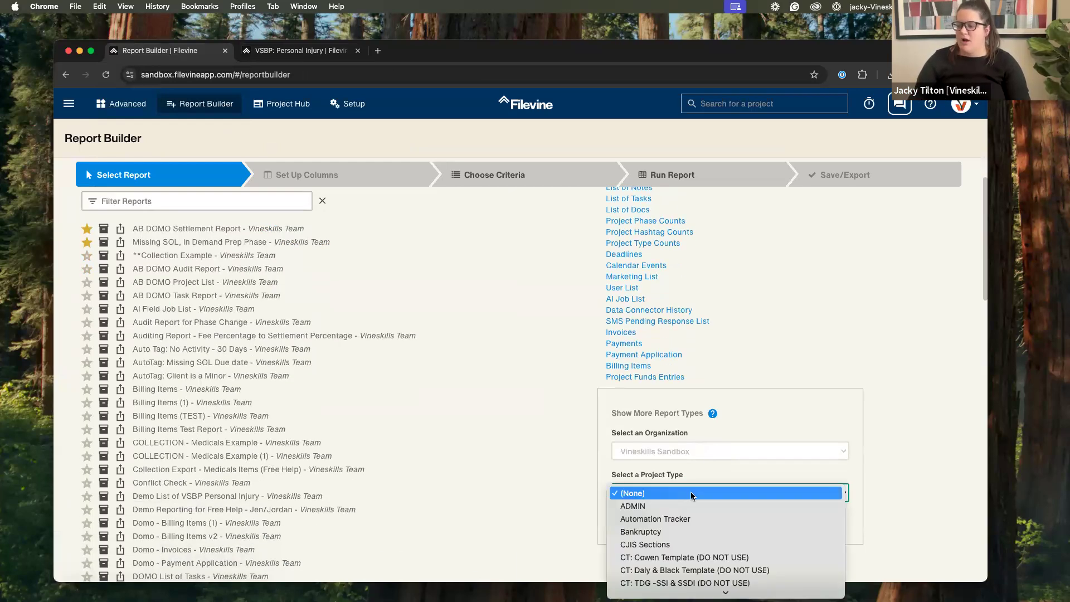
scroll(714, 533, "down", 5)
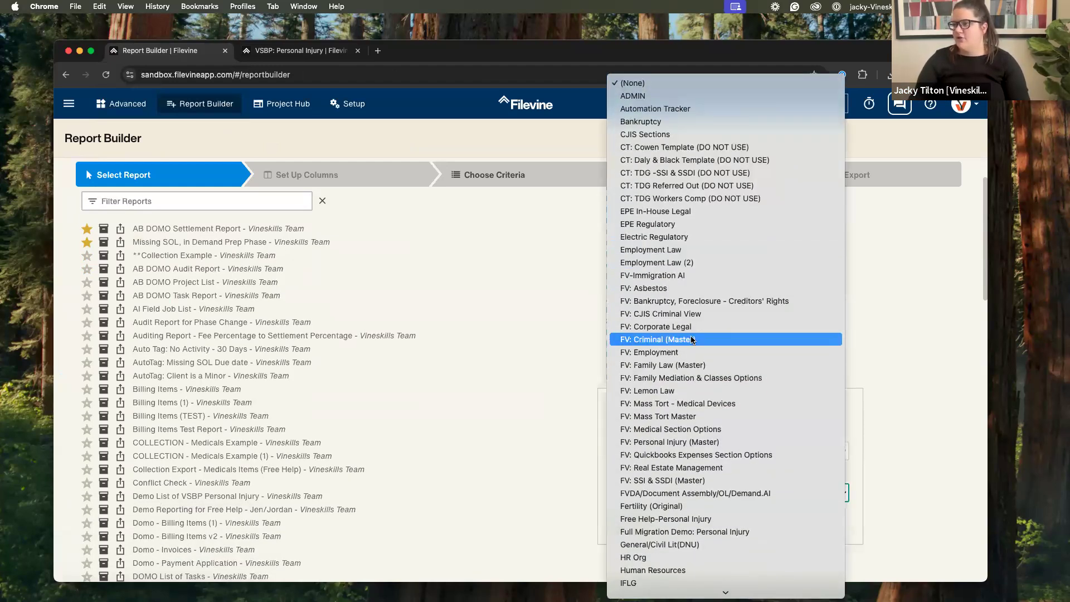
scroll(691, 340, "down", 10)
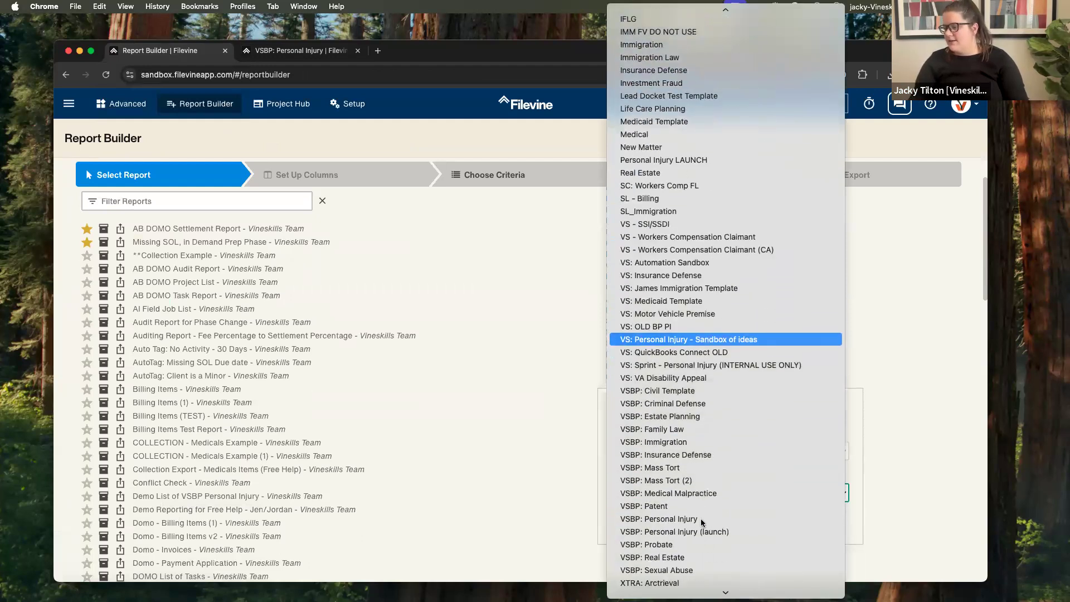
scroll(701, 522, "down", 3)
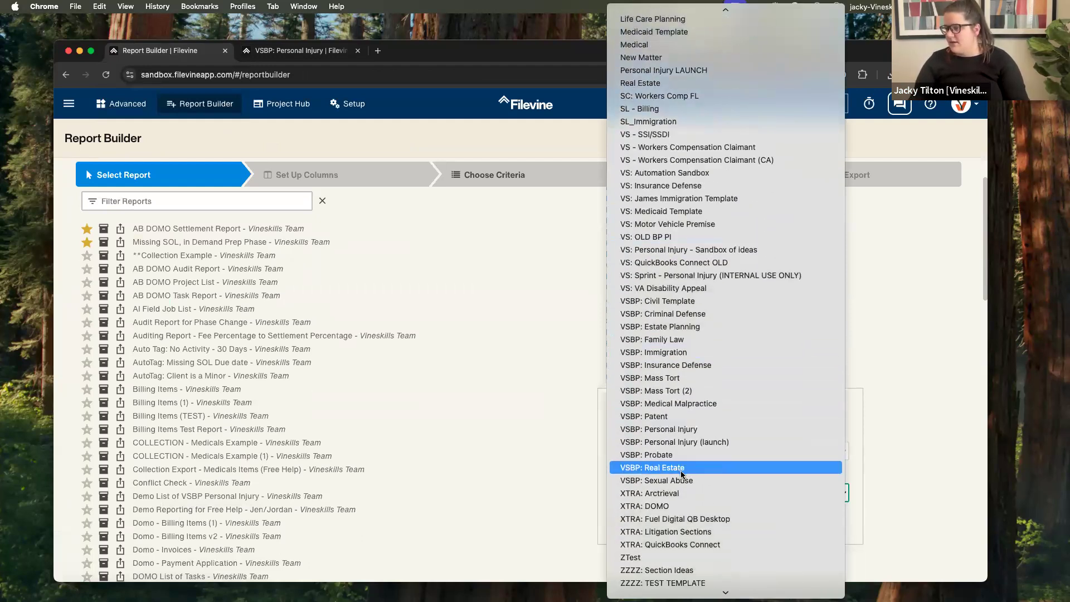
scroll(683, 468, "up", 1)
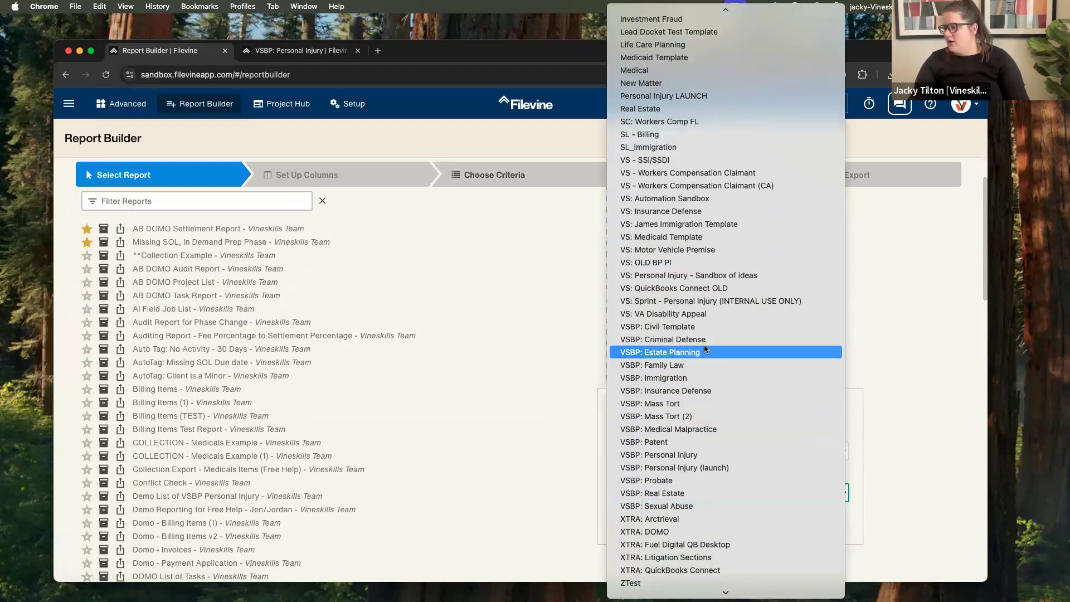
left_click(700, 467)
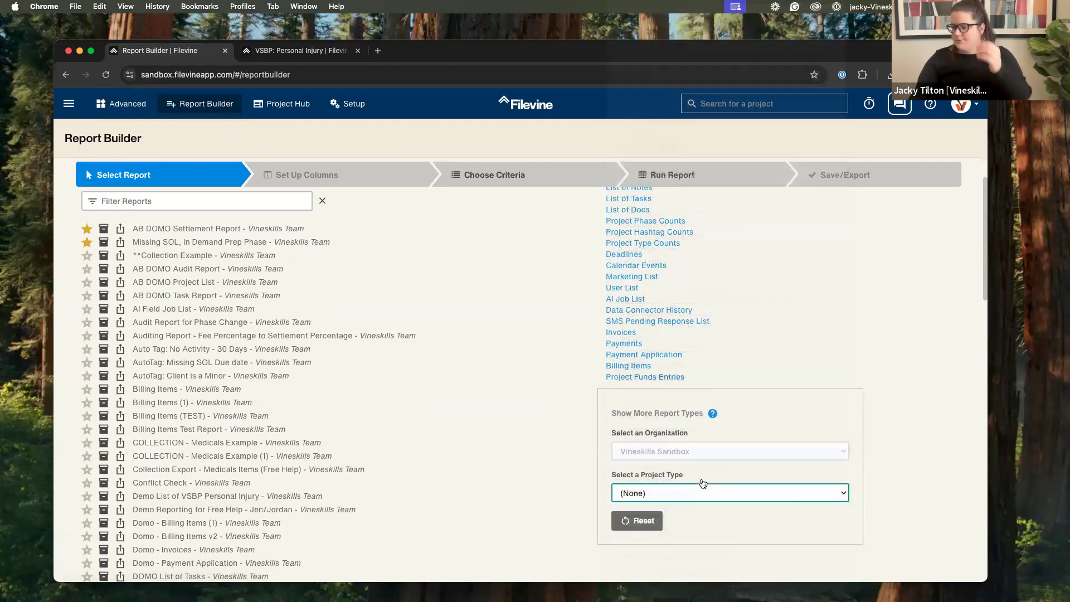
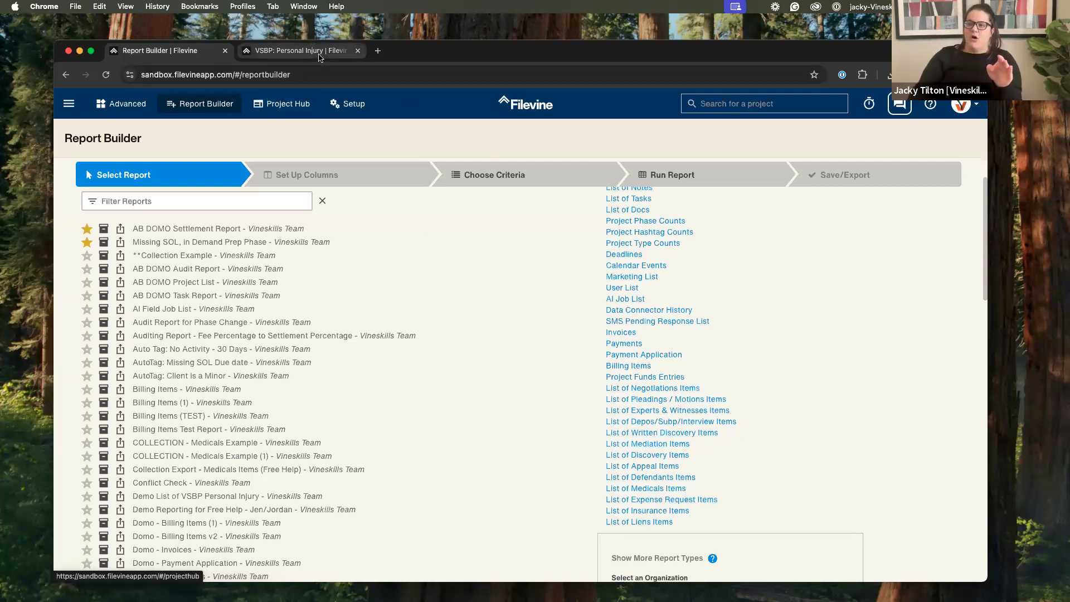
Step: Check the project's section list, then start a new List of Expense Request Items report
left_click(300, 51)
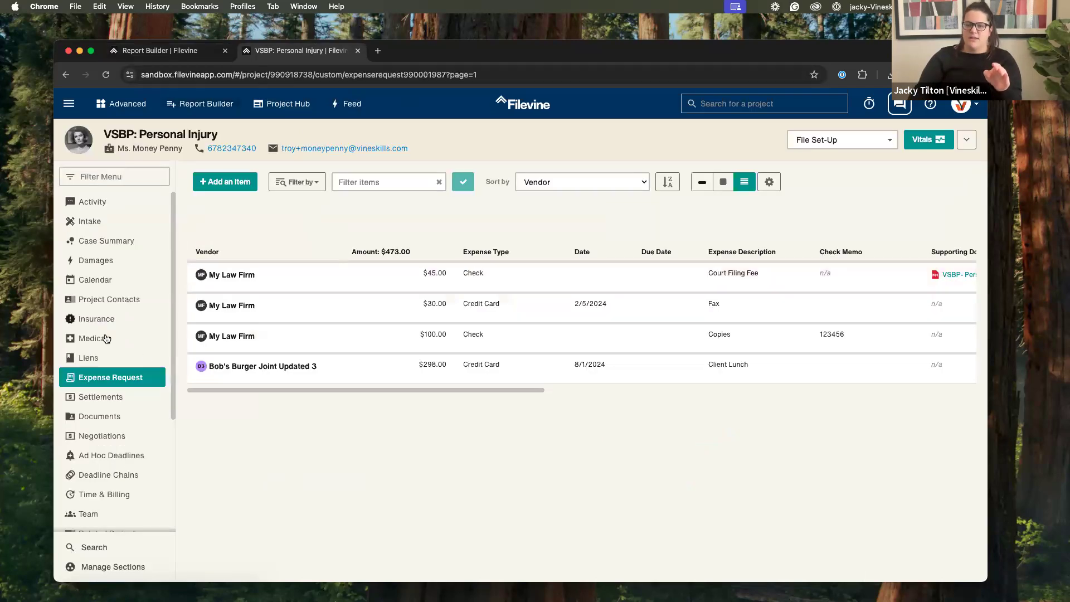
left_click(224, 106)
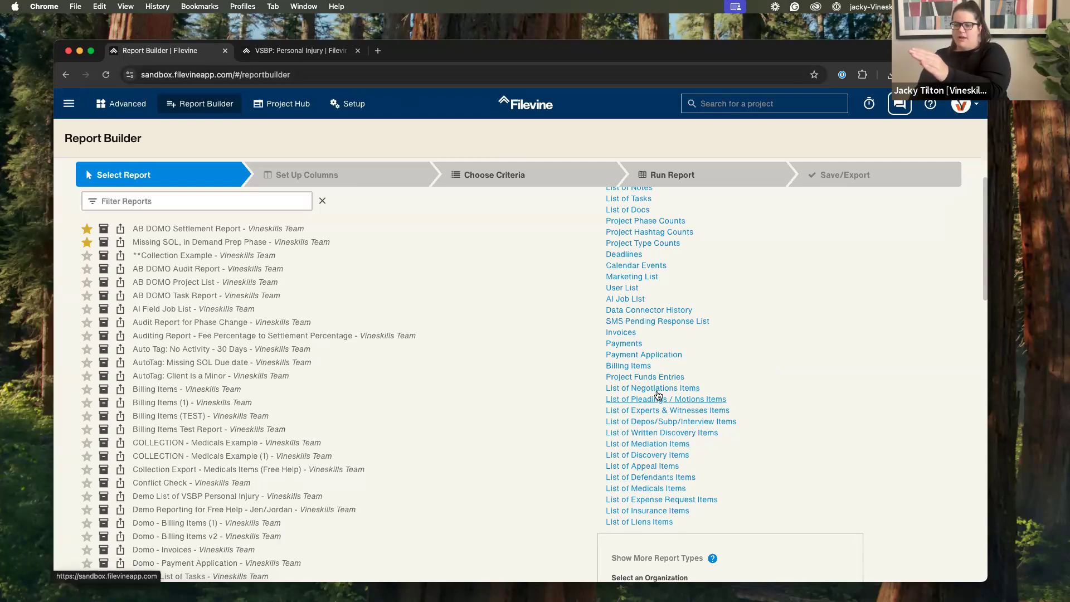
left_click(645, 500)
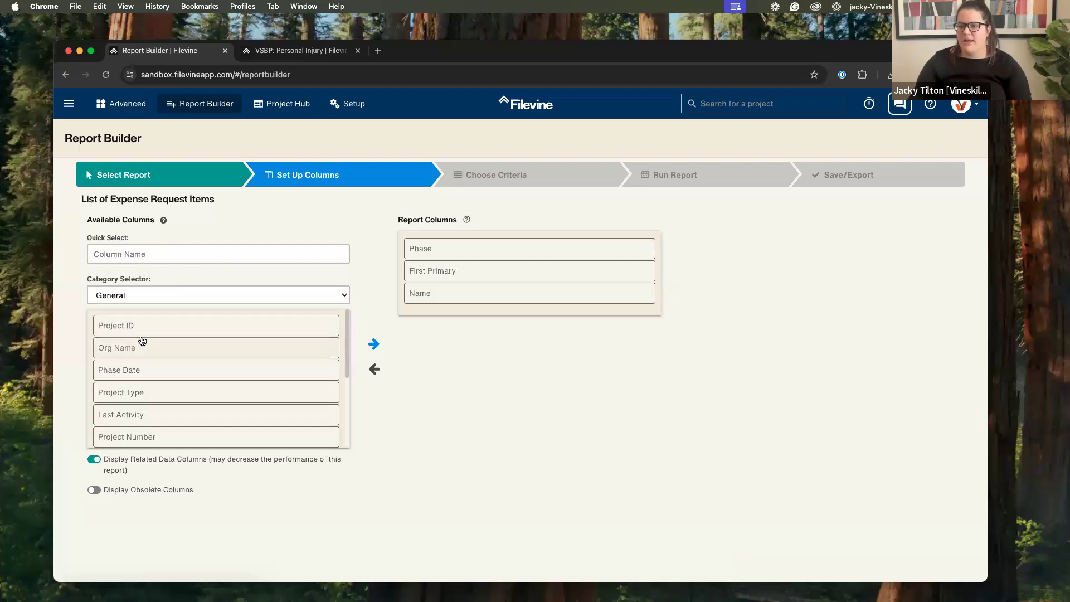
Step: Open the My Law Firm fax expense in the project for reference, and arrange the report columns as Vendor First Name and Amount, without Project Name
left_click(295, 50)
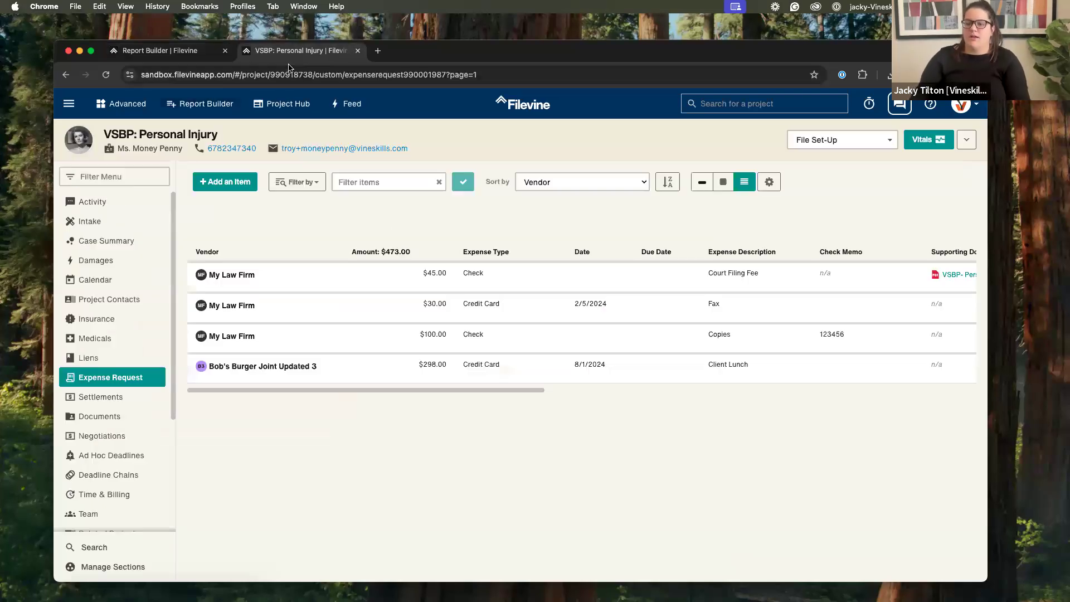
left_click(285, 297)
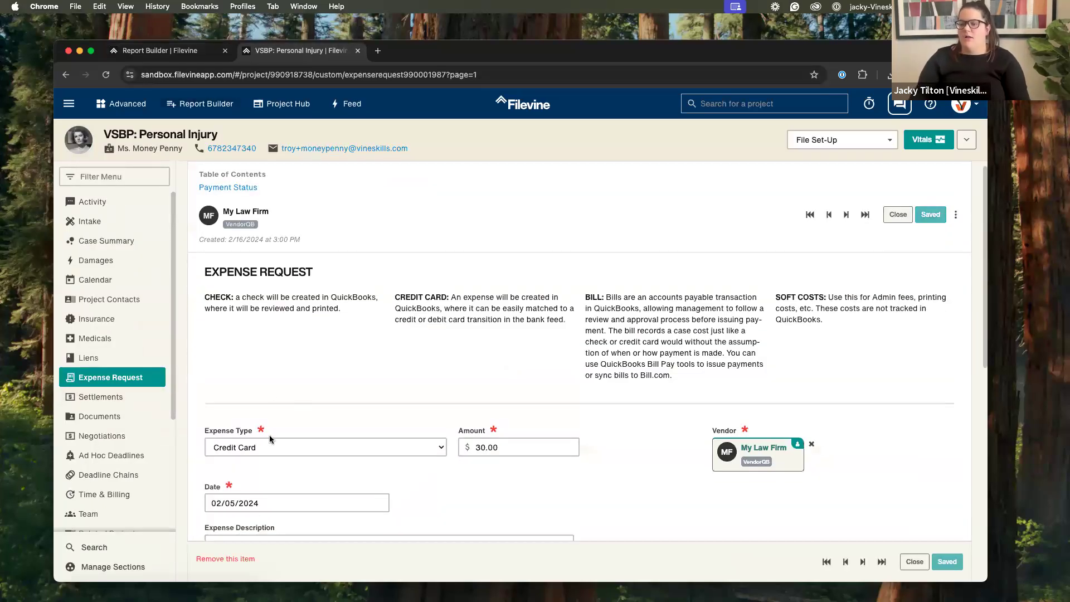
left_click(188, 55)
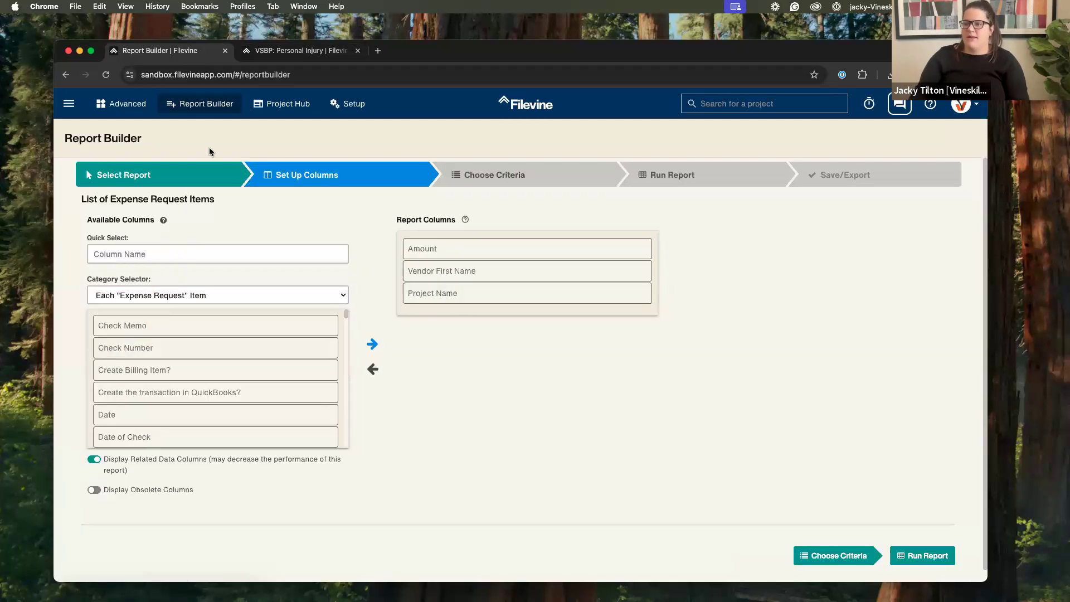
left_click_drag(446, 294, 453, 270)
double_click(458, 252)
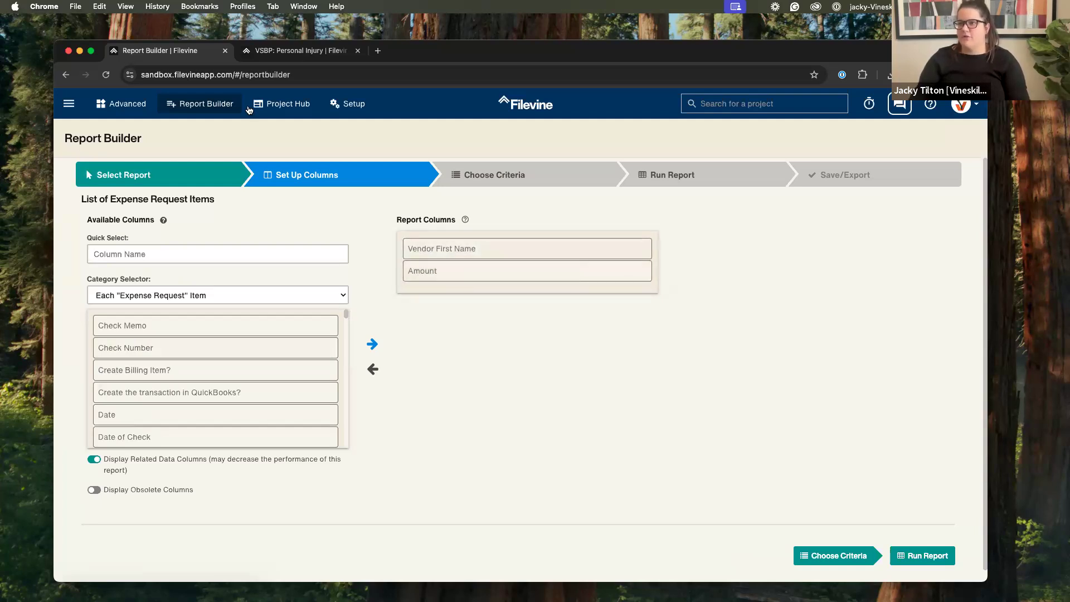
Step: Copy the Expense Type field name from the expense request and add the matching column to the report
left_click(251, 51)
left_click_drag(254, 374, 205, 376)
key("cmd+c")
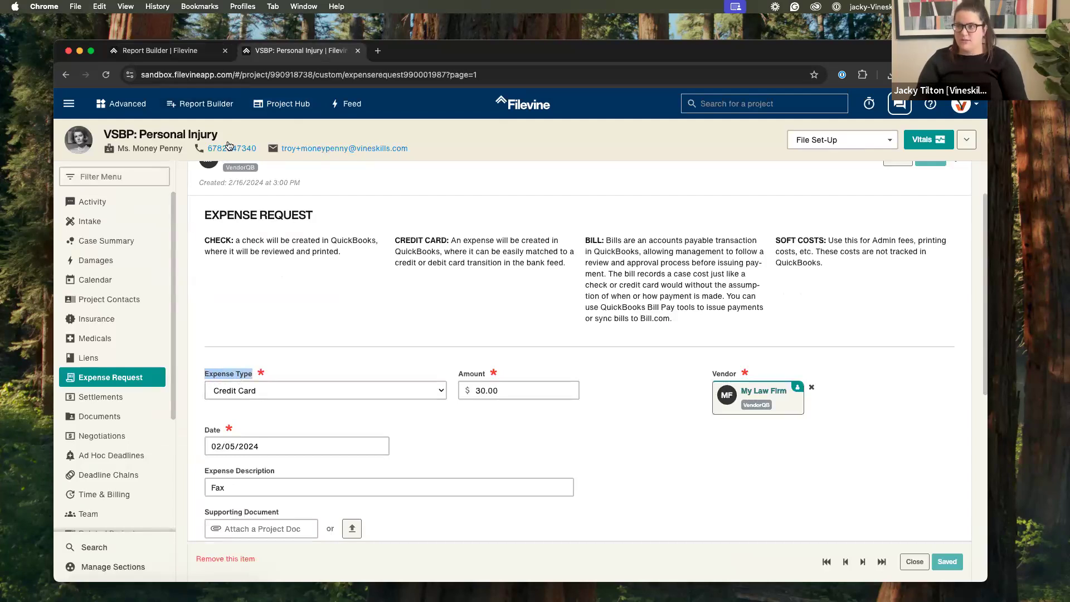
left_click(162, 51)
left_click(184, 254)
key("cmd+v")
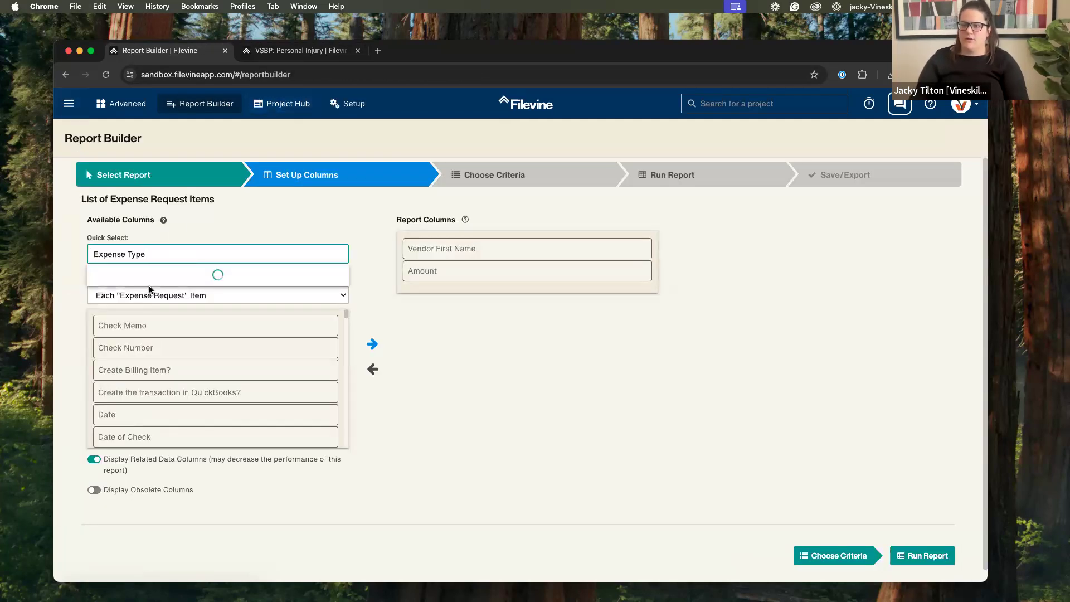
left_click(186, 281)
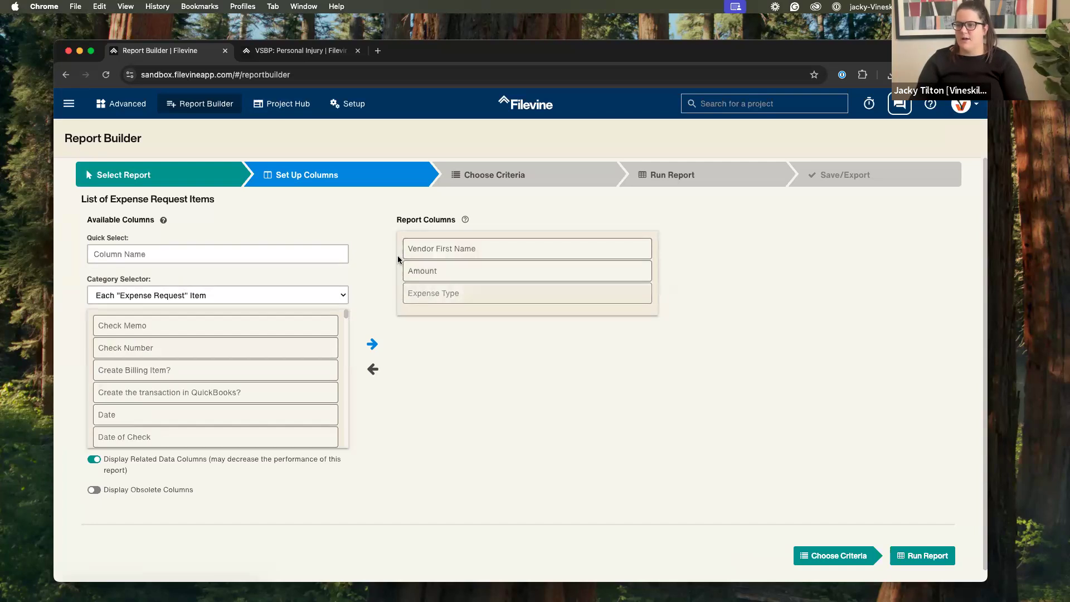
Step: Copy the Date field name from the expense request and add the Expense Request item's Date column to the report
left_click(301, 51)
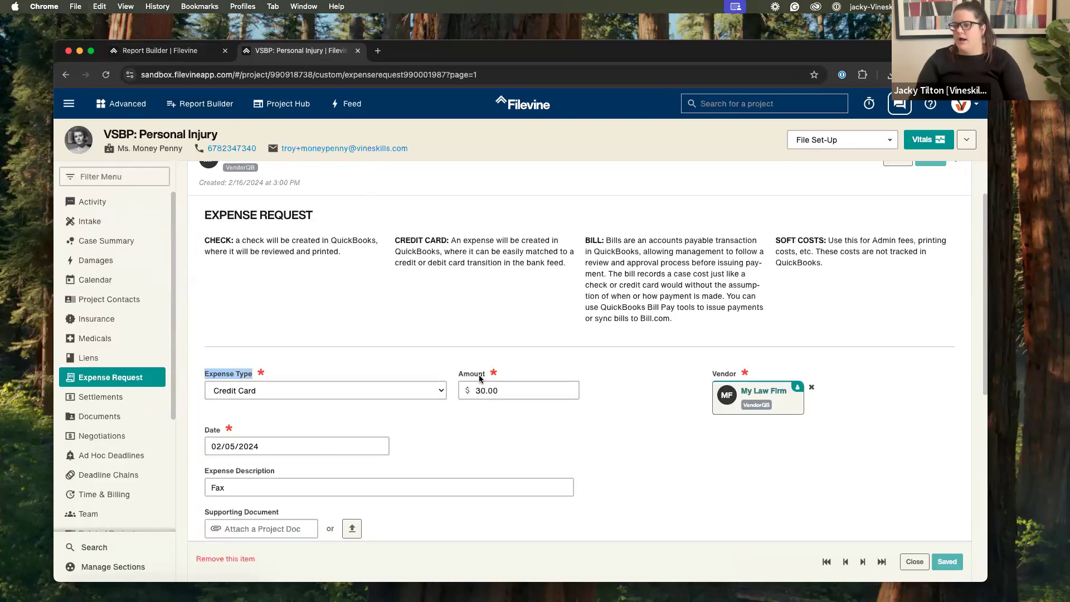
left_click(213, 58)
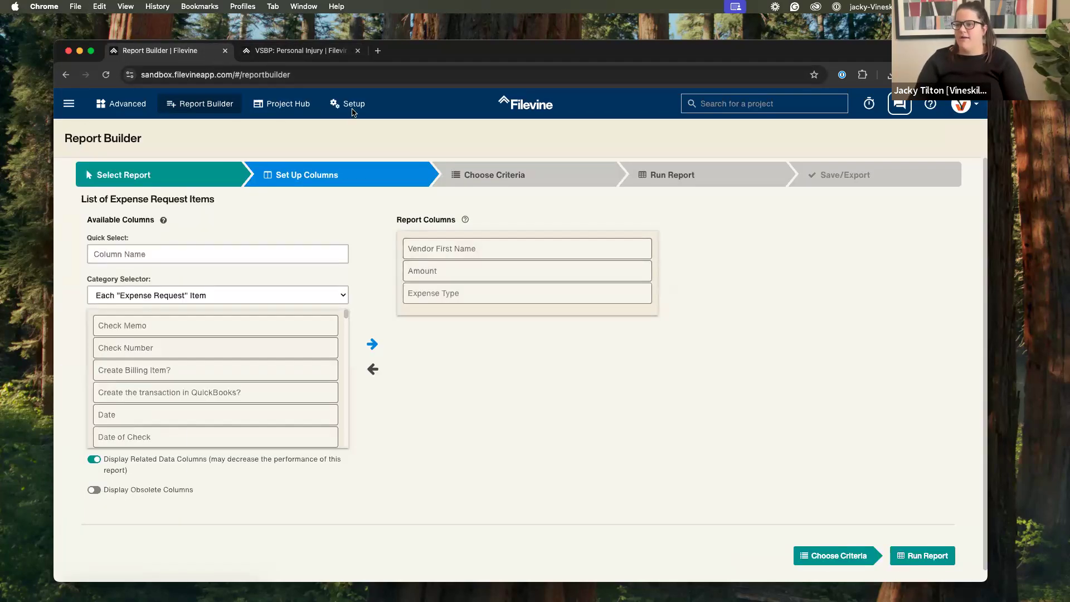
left_click(315, 56)
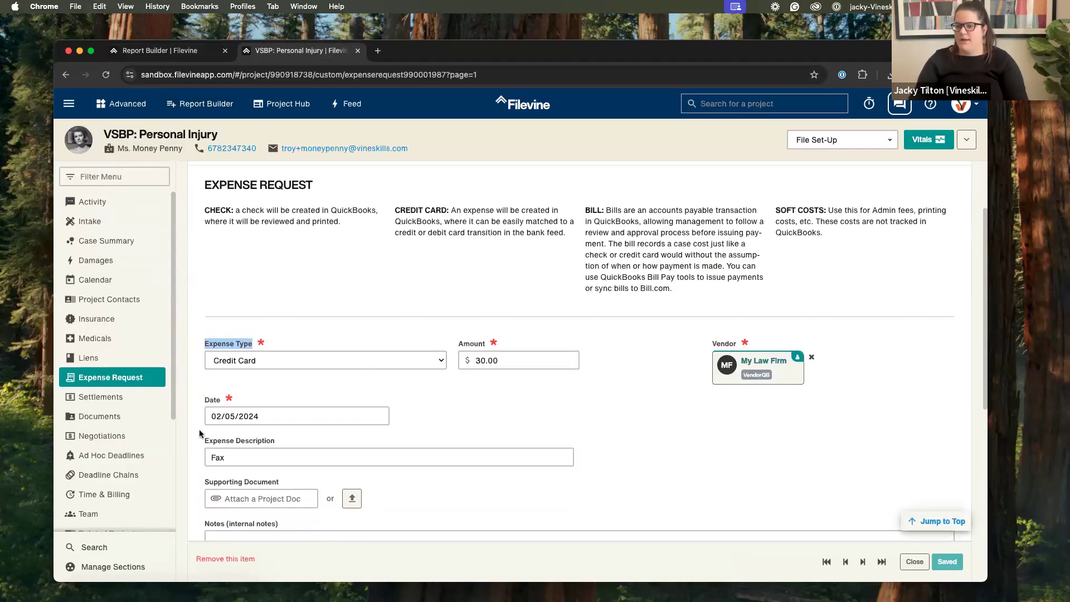
double_click(207, 400)
key("super+c")
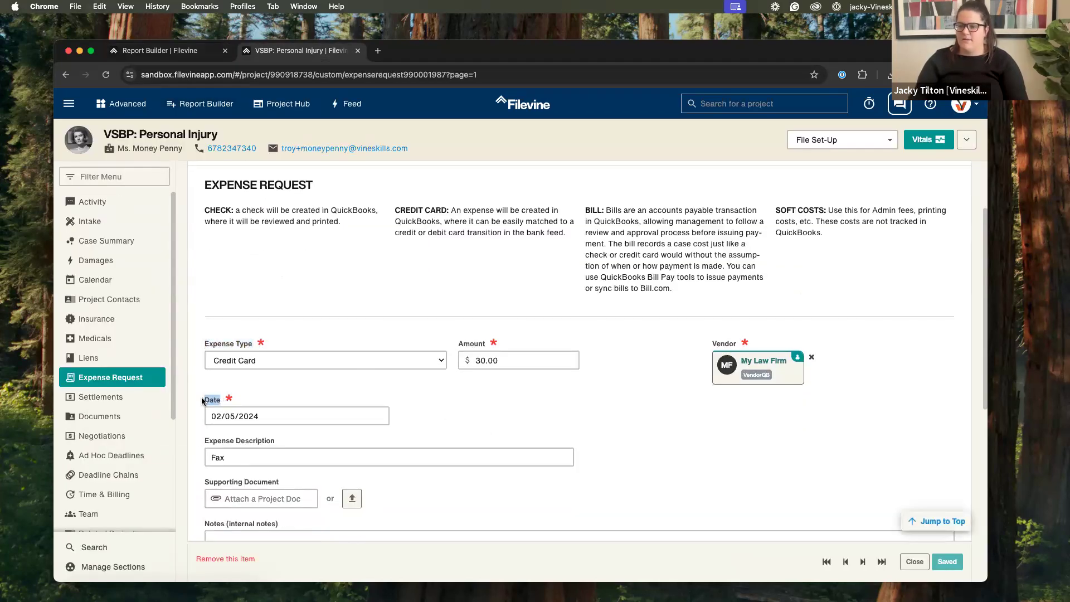
left_click(167, 51)
left_click(215, 253)
key("super+v")
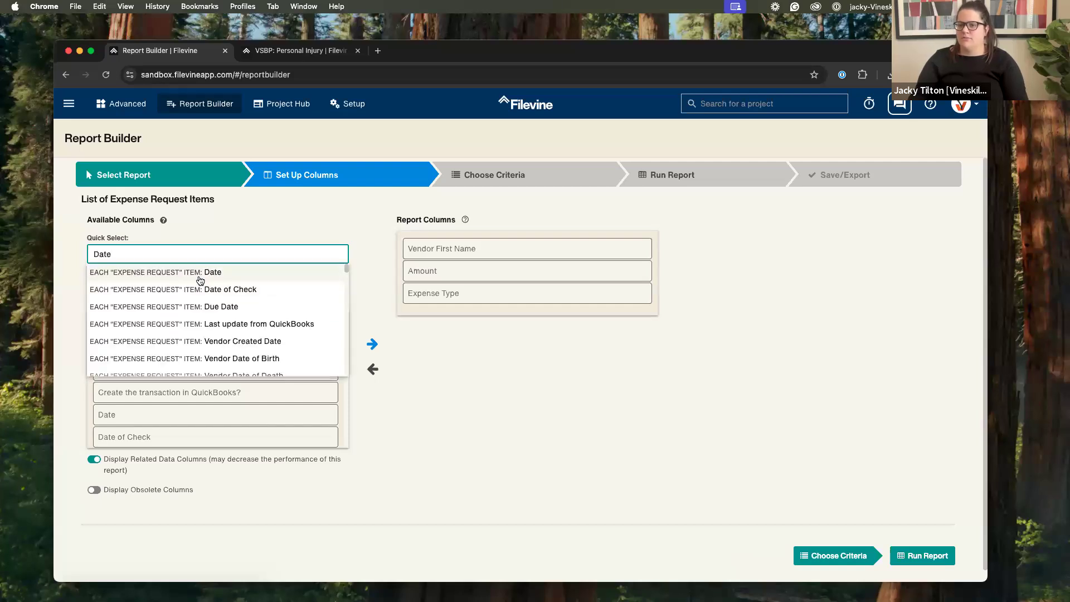
left_click(200, 275)
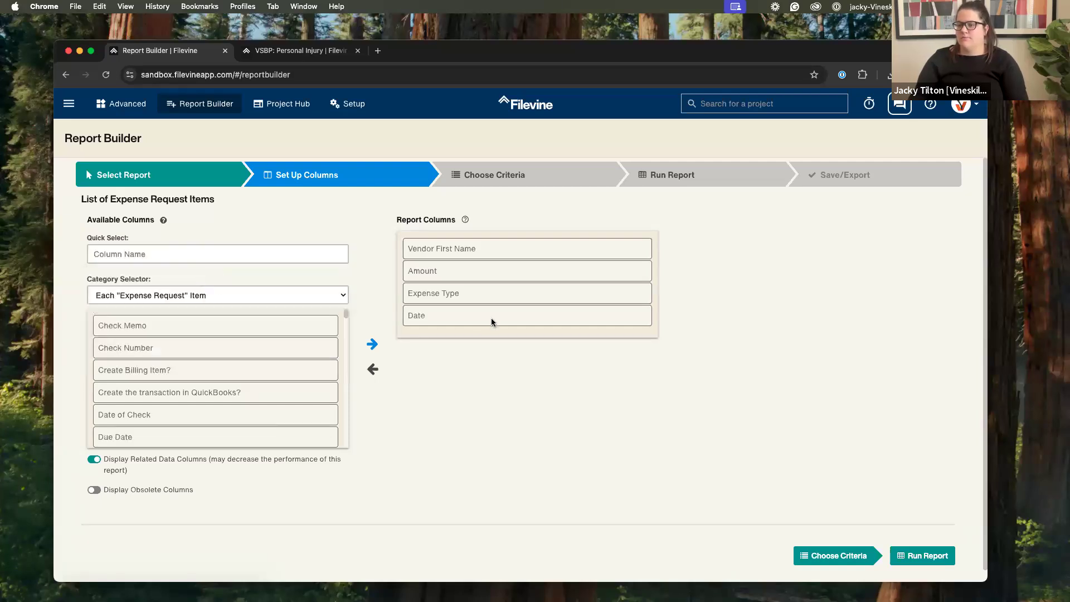
Step: Find the Expense Description field in the expense request and add the Expense Description column to the report
left_click(327, 58)
scroll(436, 391, "down", 3)
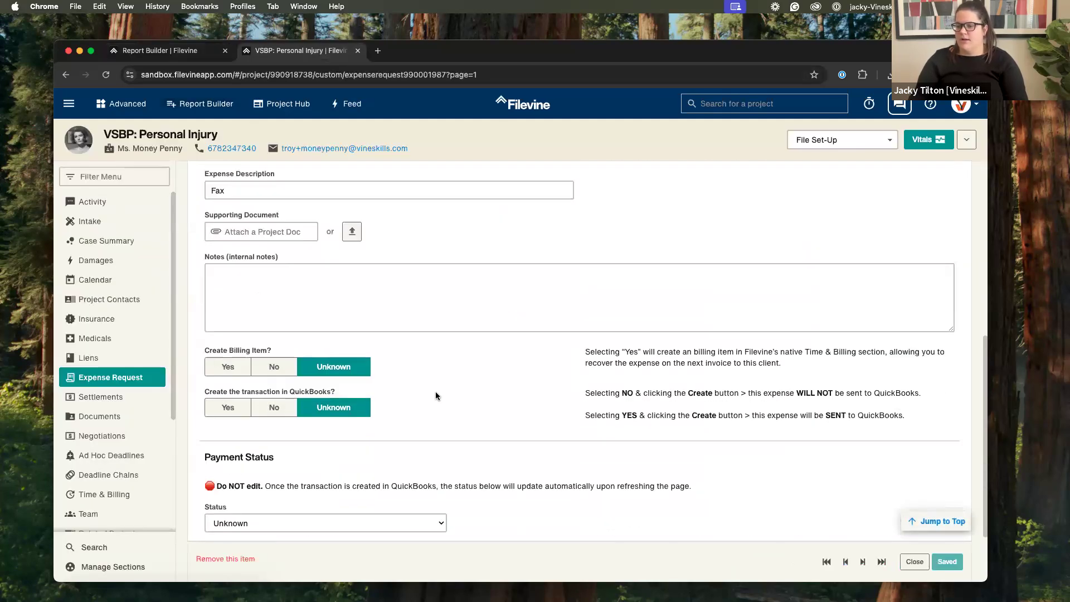
scroll(436, 390, "down", 2)
left_click_drag(274, 256, 254, 255)
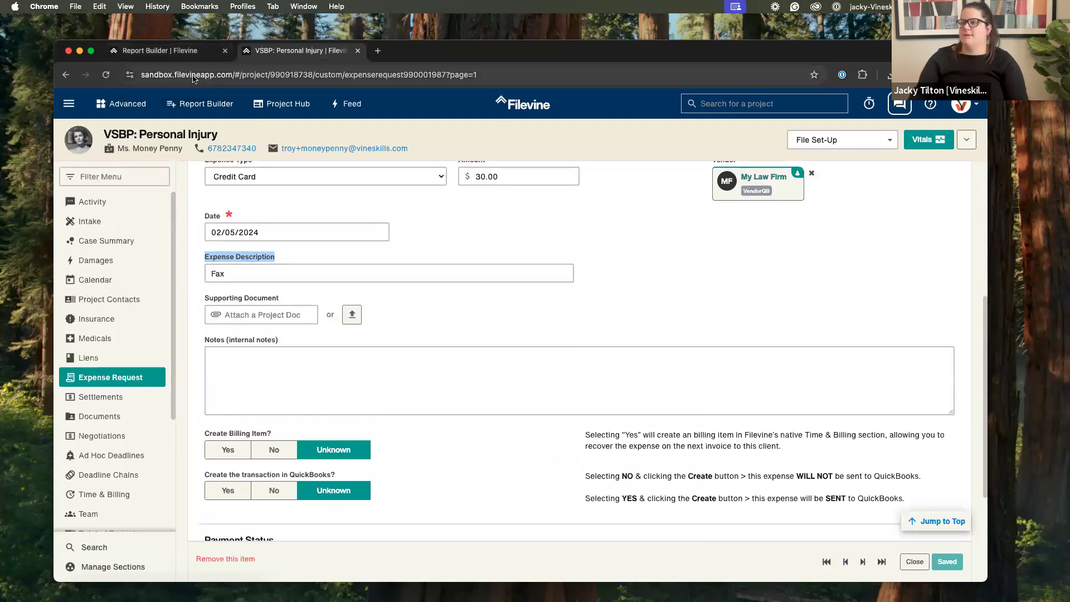
left_click(115, 51)
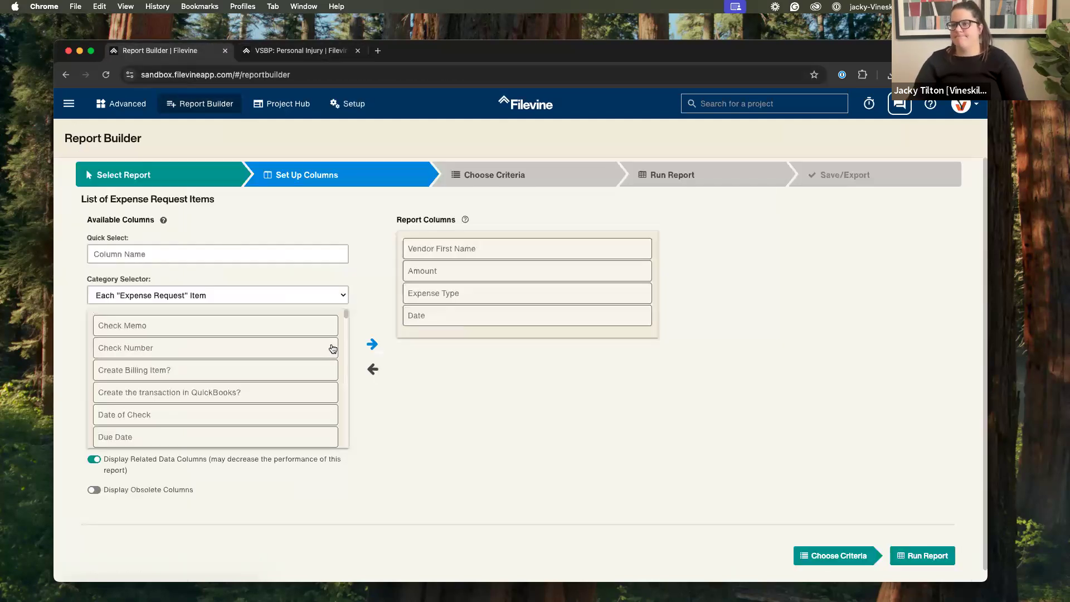
left_click(184, 253)
type("Expense Description")
left_click(192, 276)
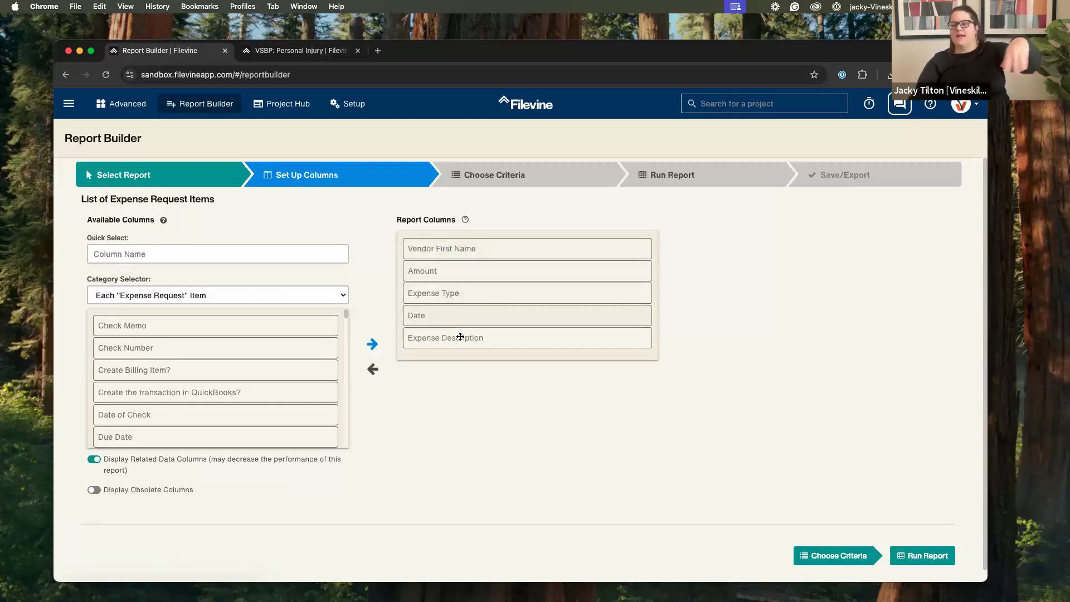
Step: Order the report columns as Date, Expense Type, Expense Description, Vendor First Name, Amount, and proceed to choosing criteria
left_click_drag(466, 327, 457, 254)
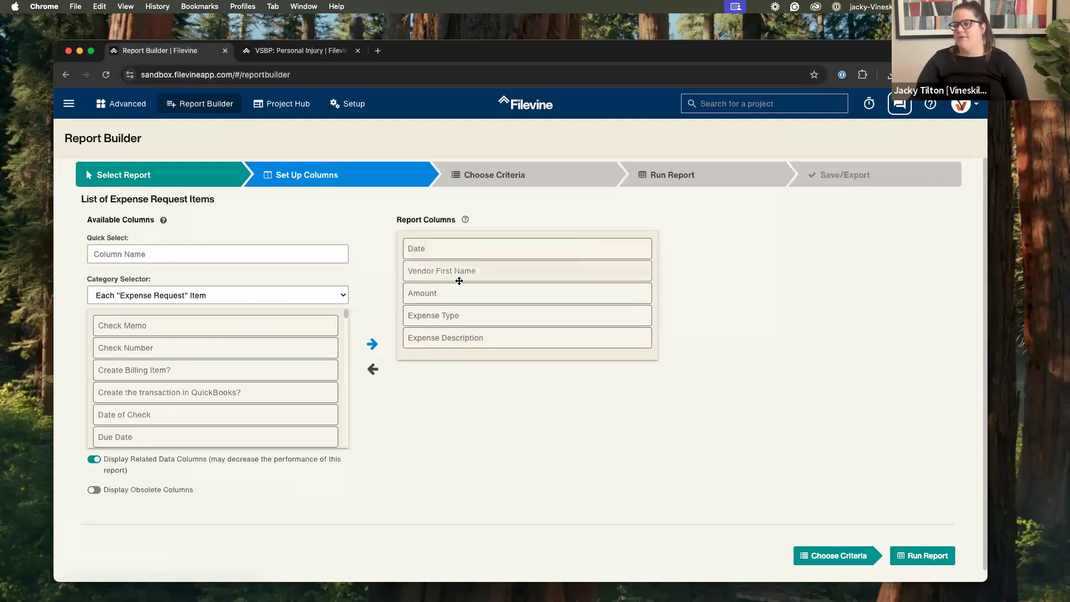
left_click_drag(451, 315, 454, 273)
left_click_drag(481, 340, 479, 298)
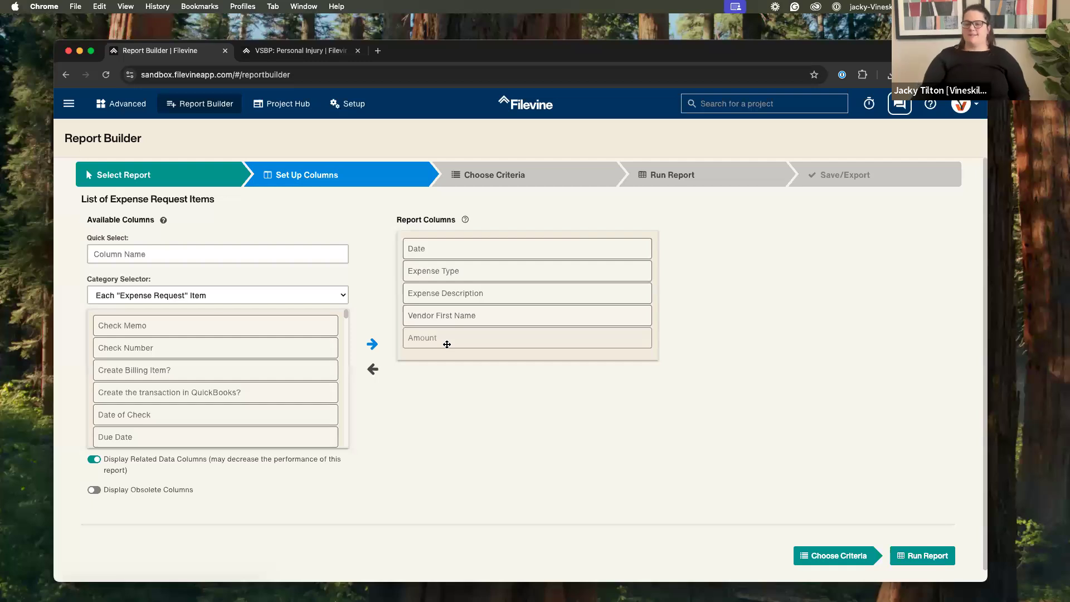
left_click(527, 188)
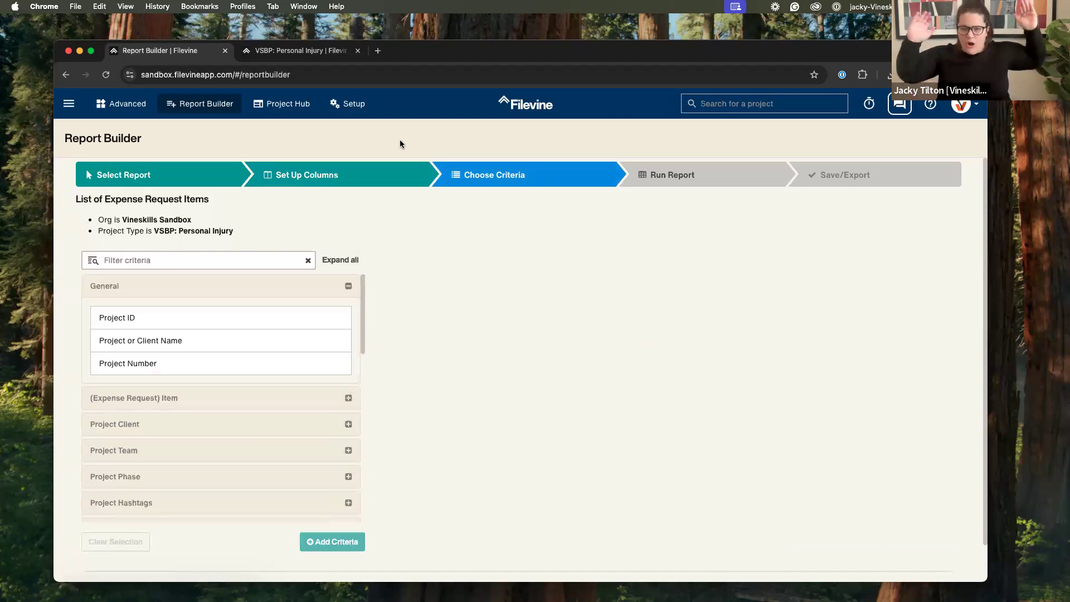
Step: Review the available Expense Type options in the project's expense request without changing the selection
left_click(286, 52)
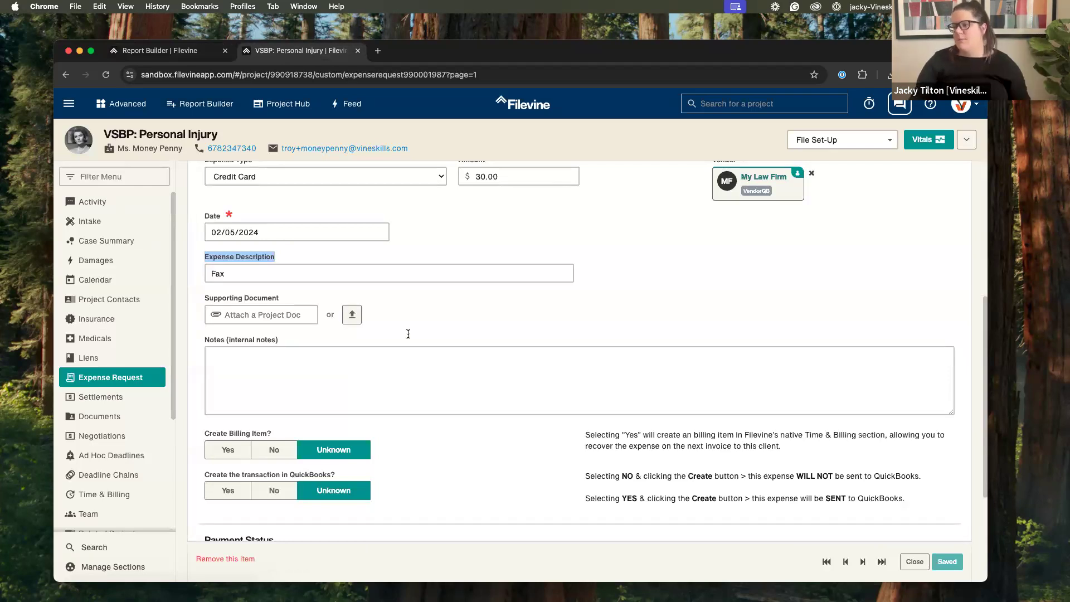
scroll(430, 347, "up", 2)
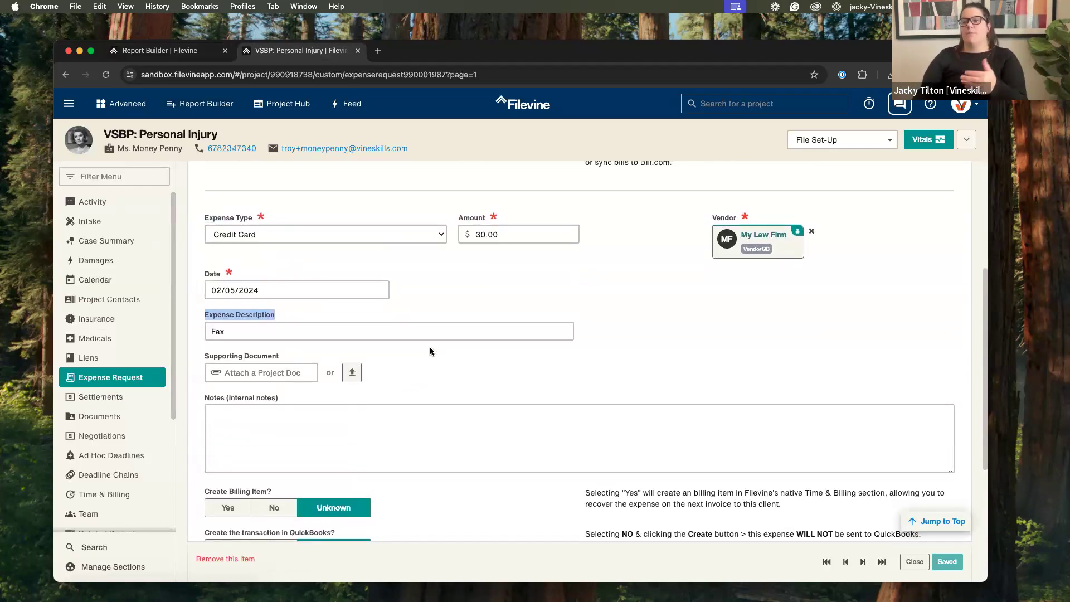
left_click(213, 233)
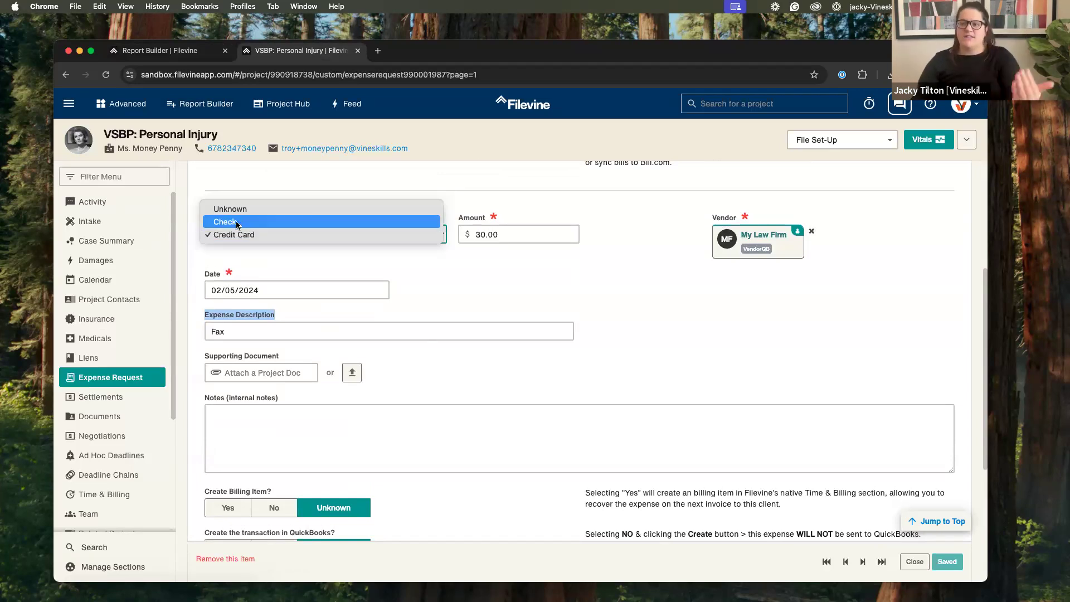
left_click(326, 184)
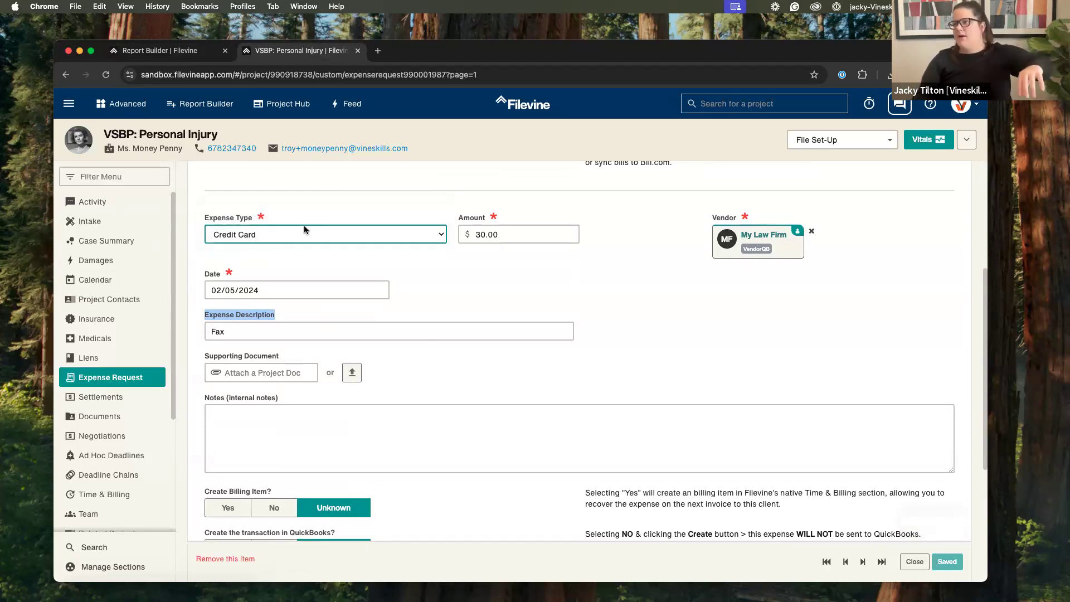
left_click(290, 237)
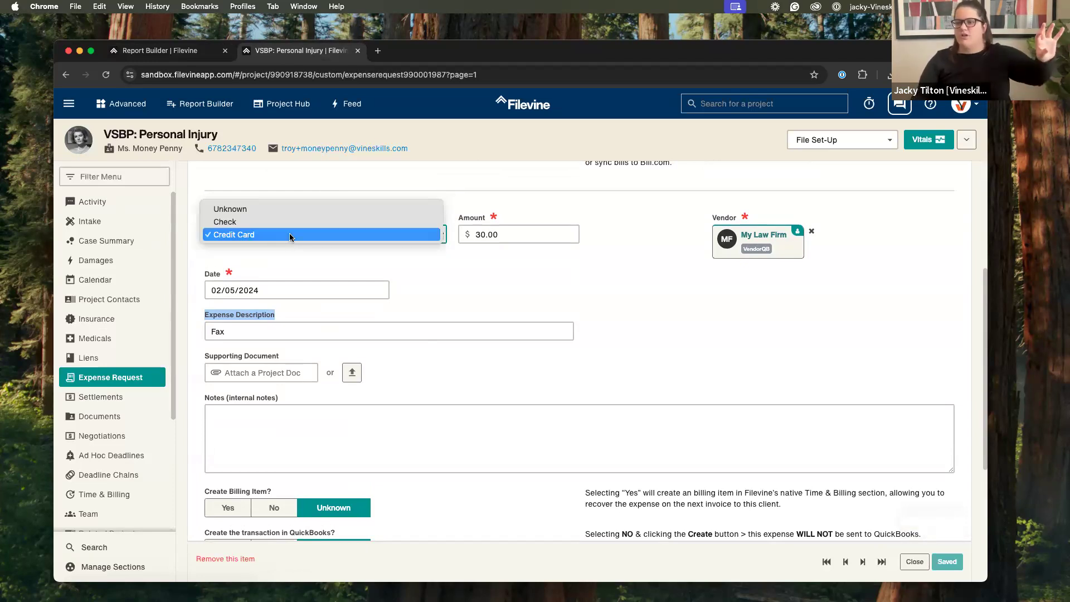
left_click(293, 172)
Step: Run the Expense Request items report without adding any criteria and proceed to its save and export options
left_click(190, 55)
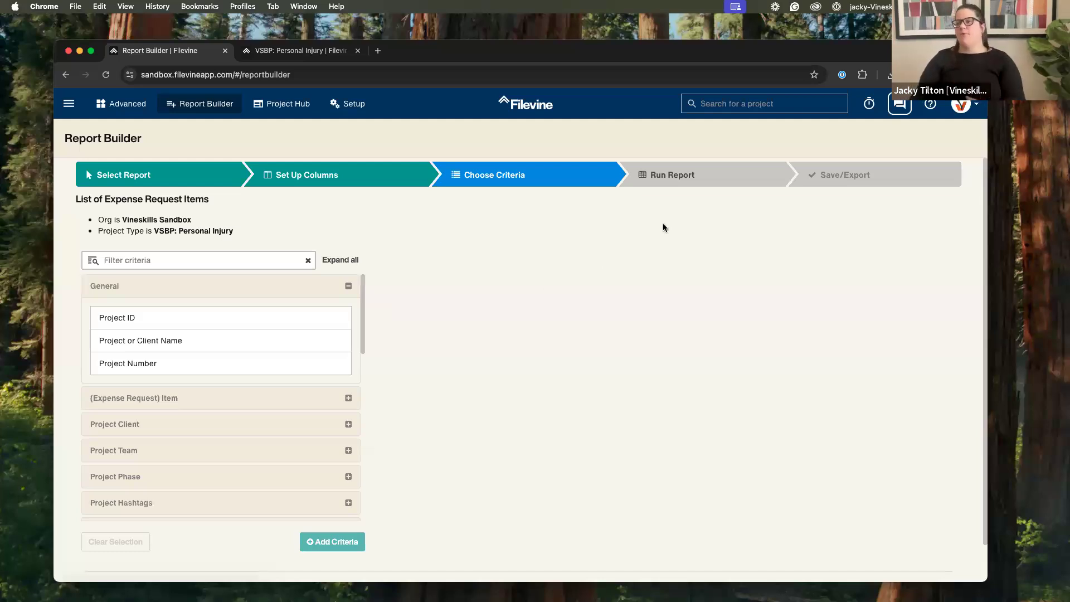
left_click(689, 178)
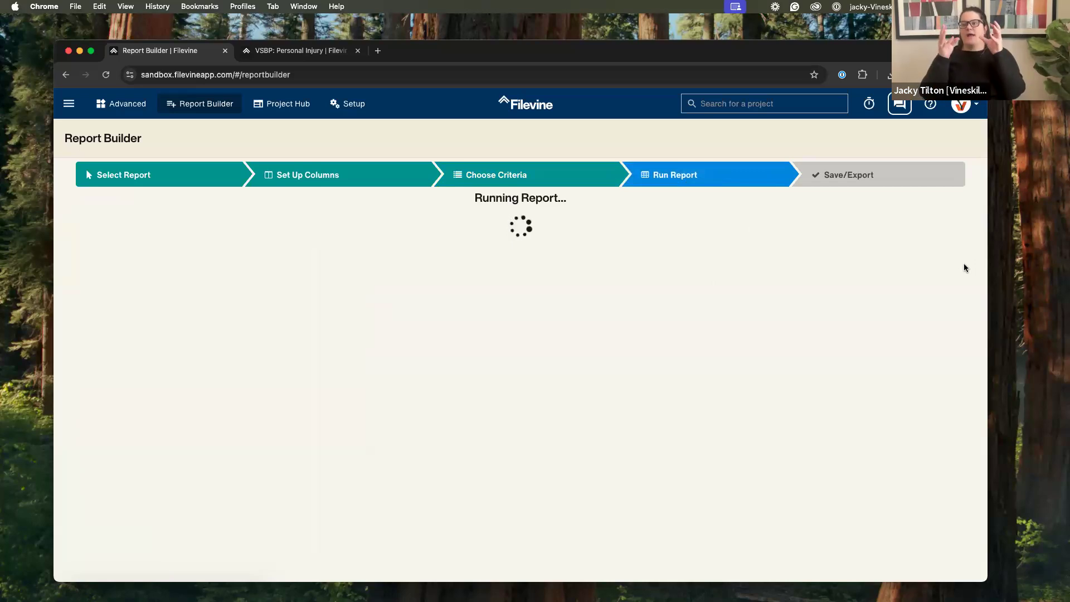
left_click(814, 178)
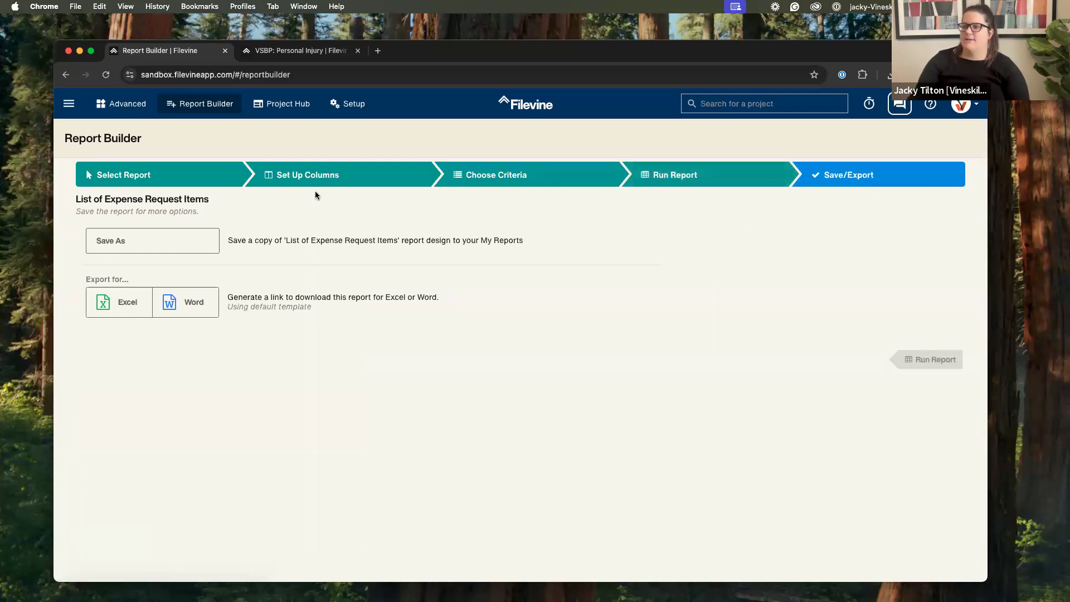
Step: Try to save a copy of the report titled "List of Expense Request Items - Expenses"
left_click(156, 241)
left_click(553, 155)
type("- Expenses")
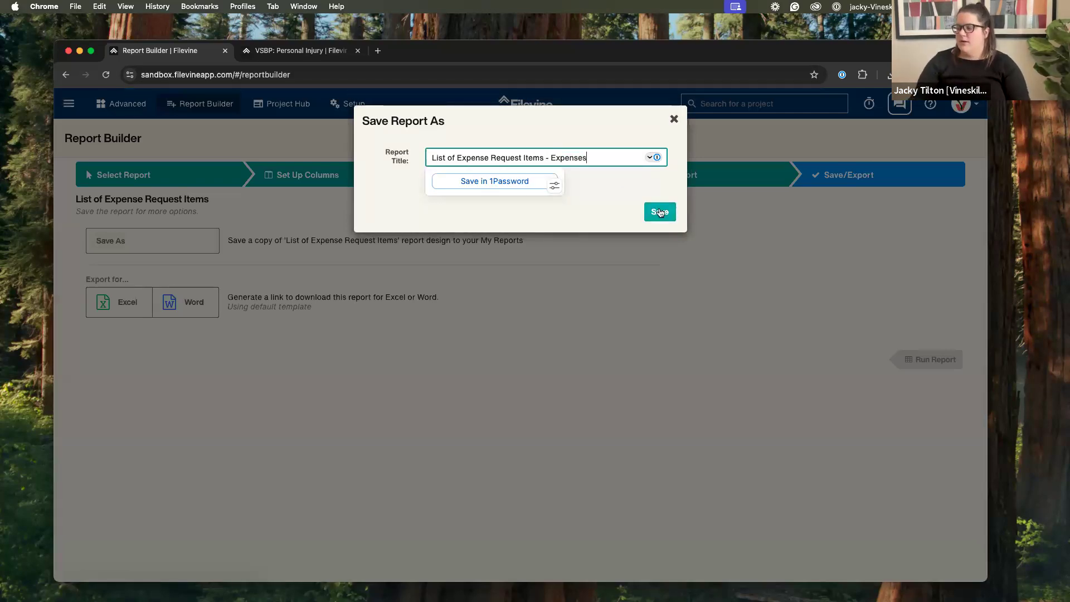
left_click(660, 213)
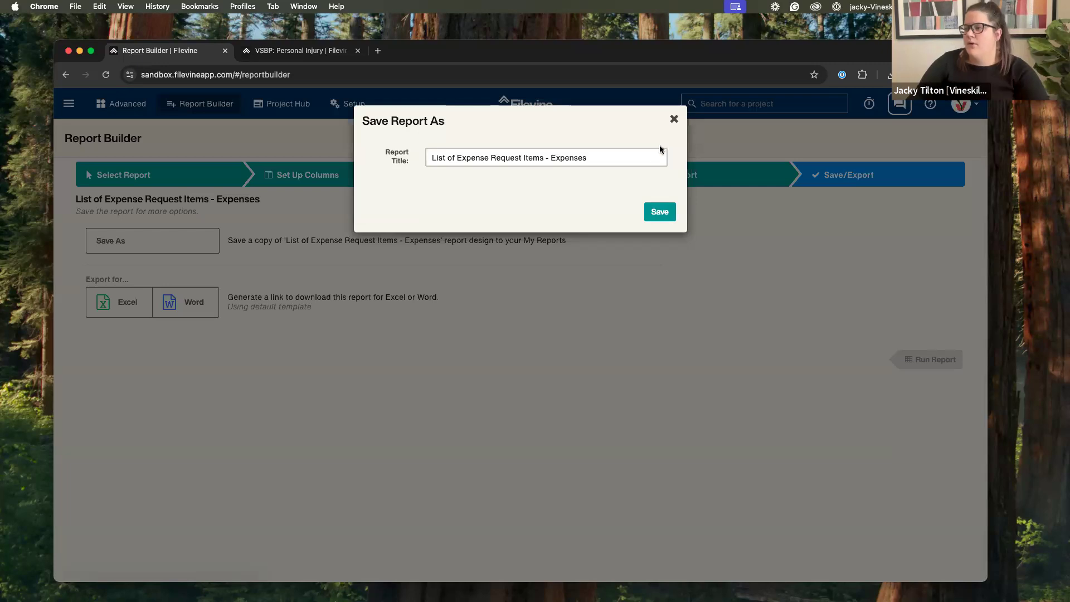
left_click(663, 216)
left_click(663, 217)
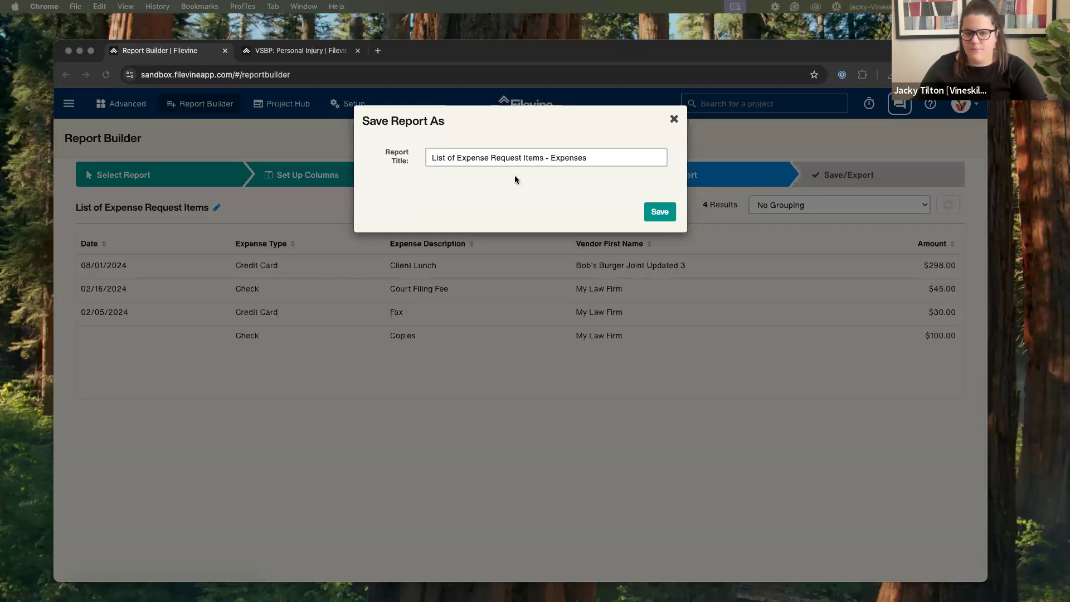
left_click(533, 192)
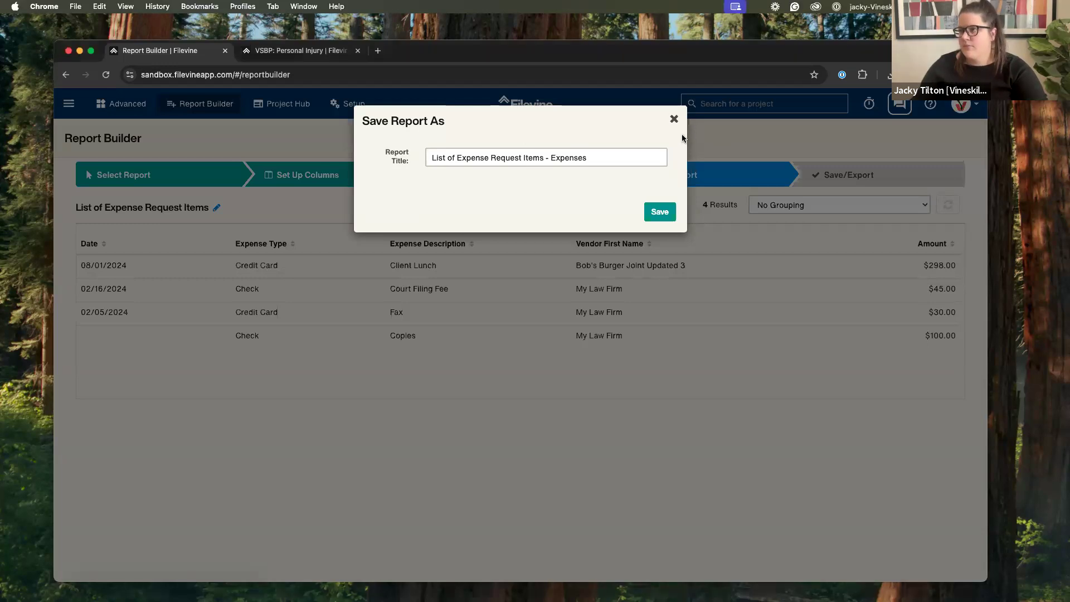
left_click(663, 212)
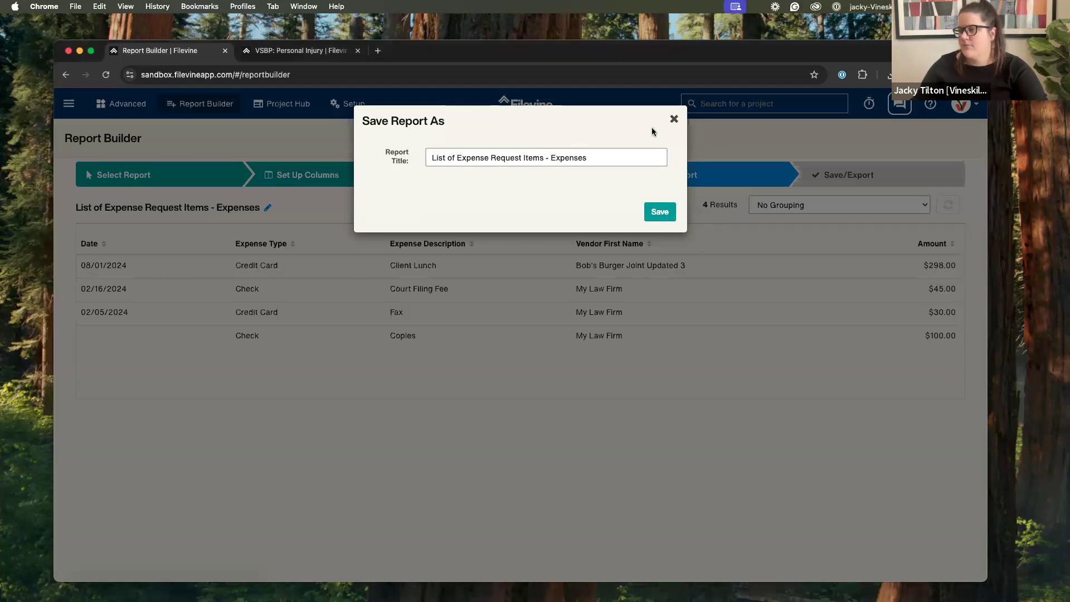
Step: Dismiss the open save dialog and save the report again as "List of Expense Request Items - Expenses"
left_click(673, 119)
left_click(830, 167)
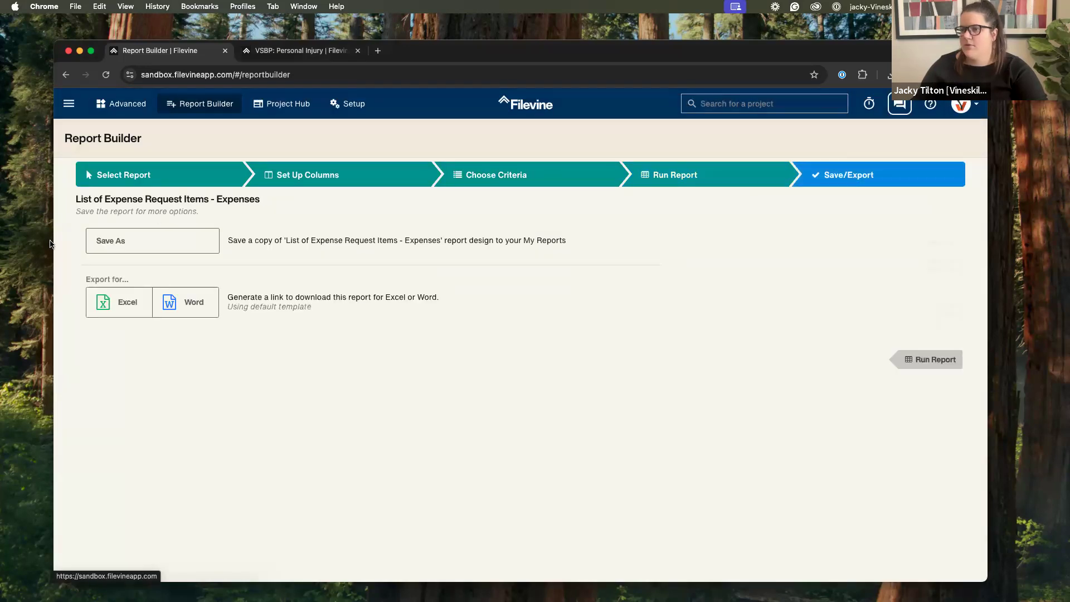
left_click(148, 240)
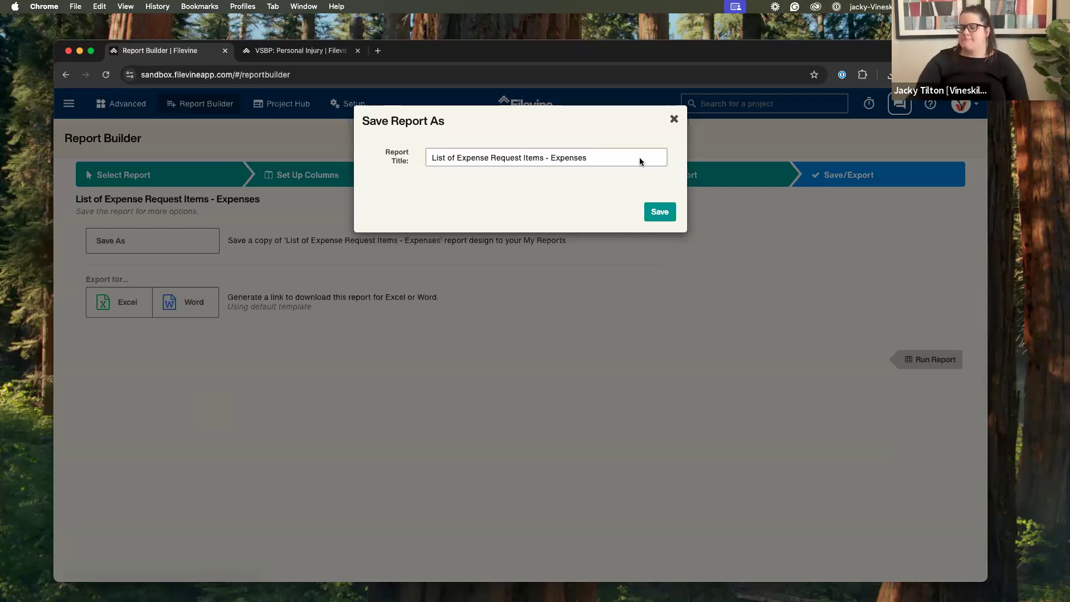
key("Return")
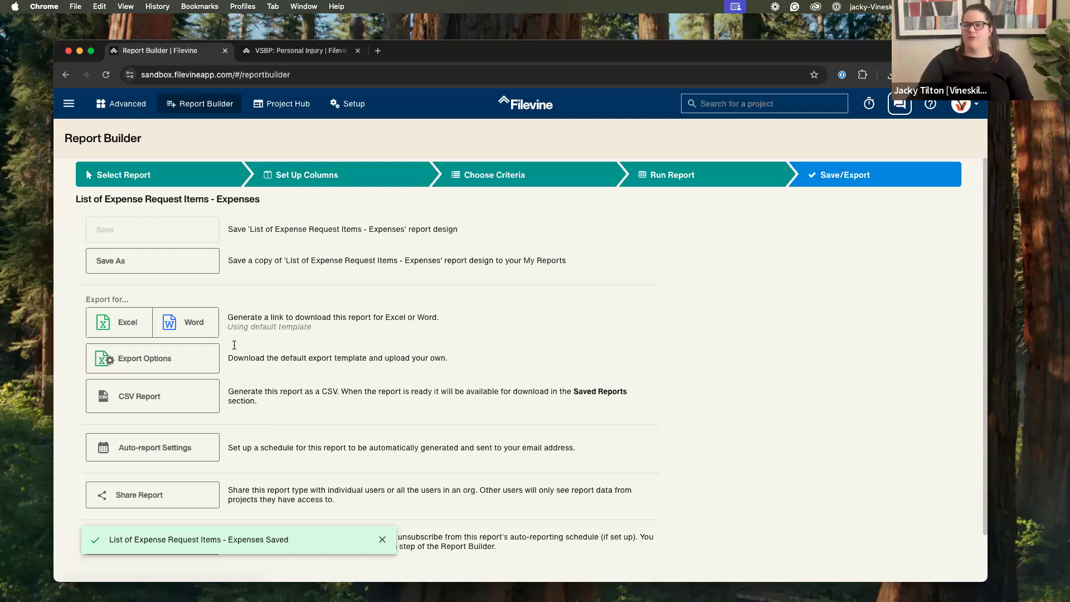
left_click_drag(261, 199, 75, 200)
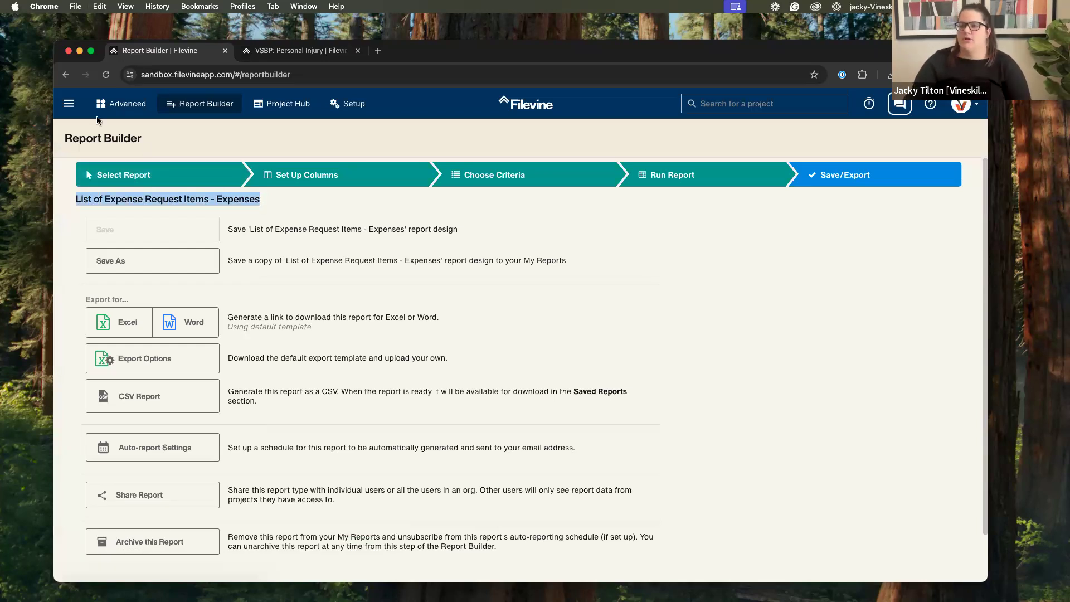
left_click(284, 108)
left_click(69, 103)
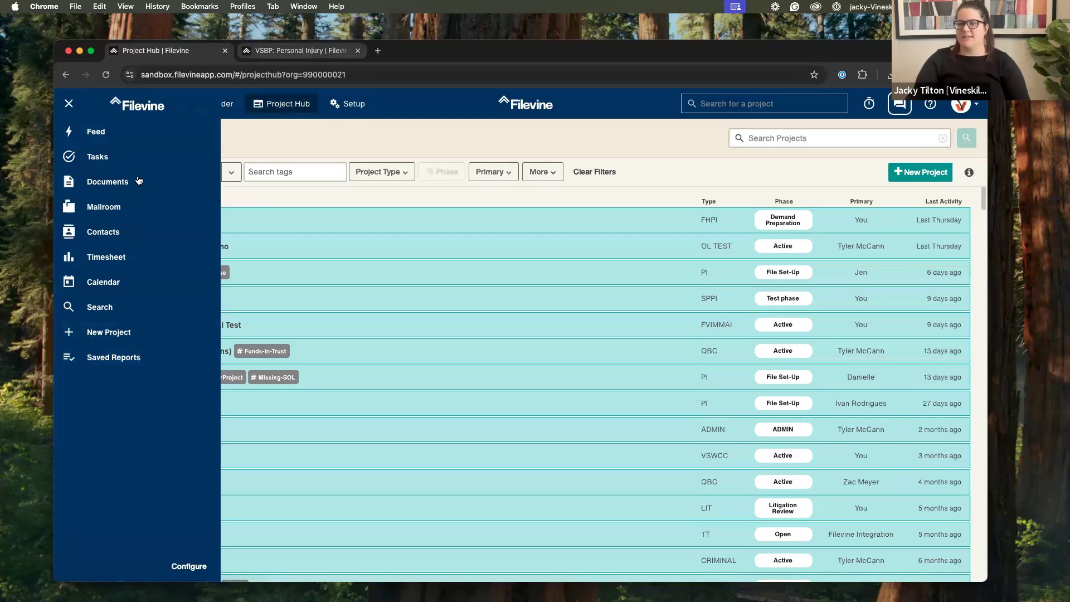
left_click(113, 357)
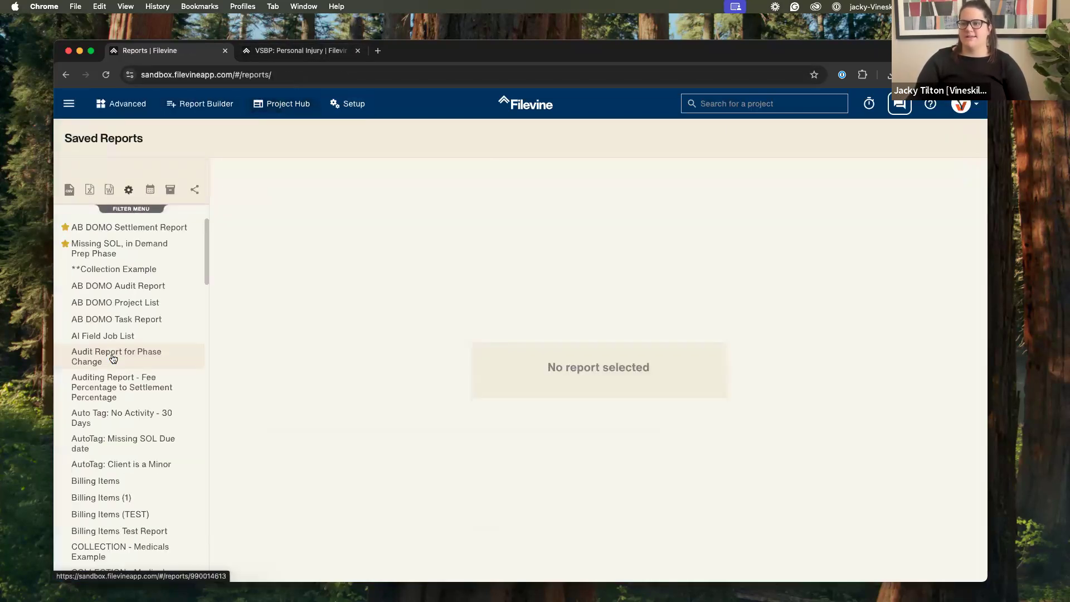
left_click(68, 103)
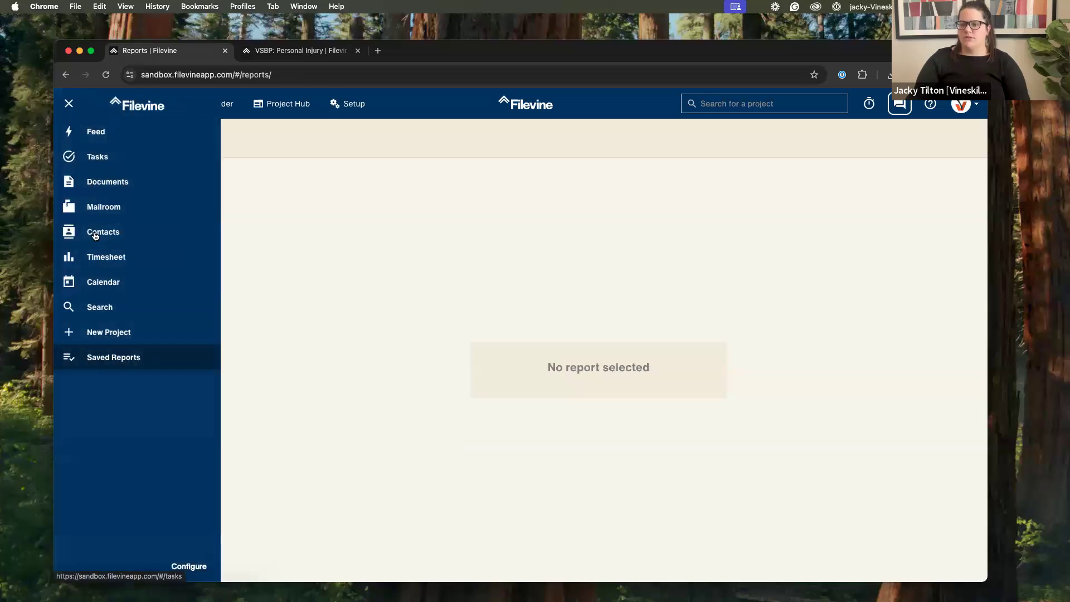
Step: Open the VSBP: Personal Injury project type in the Customs Editor of the advanced settings
left_click(121, 104)
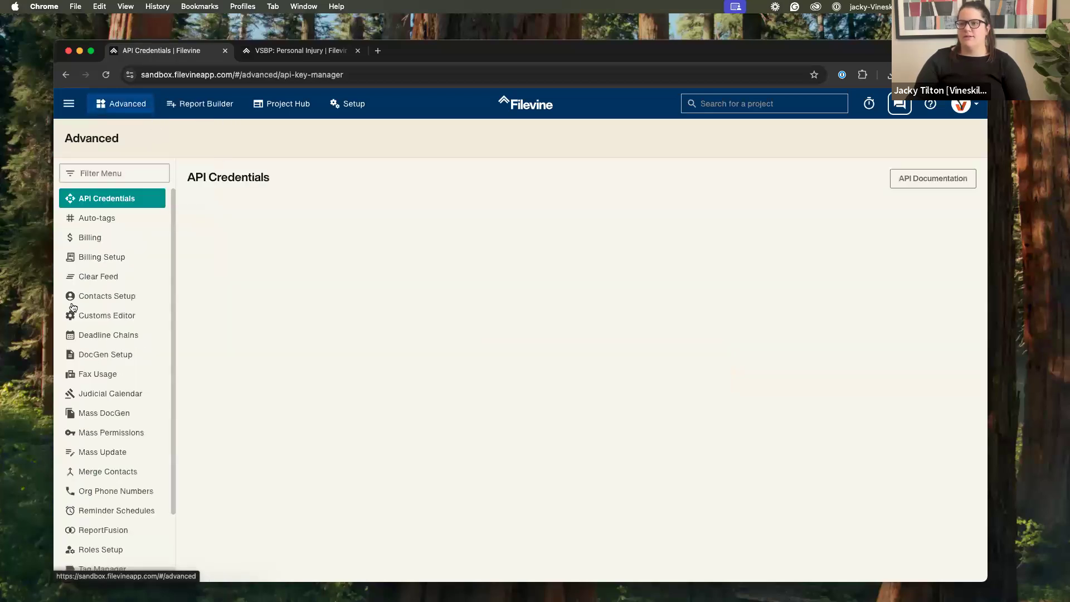
left_click(106, 316)
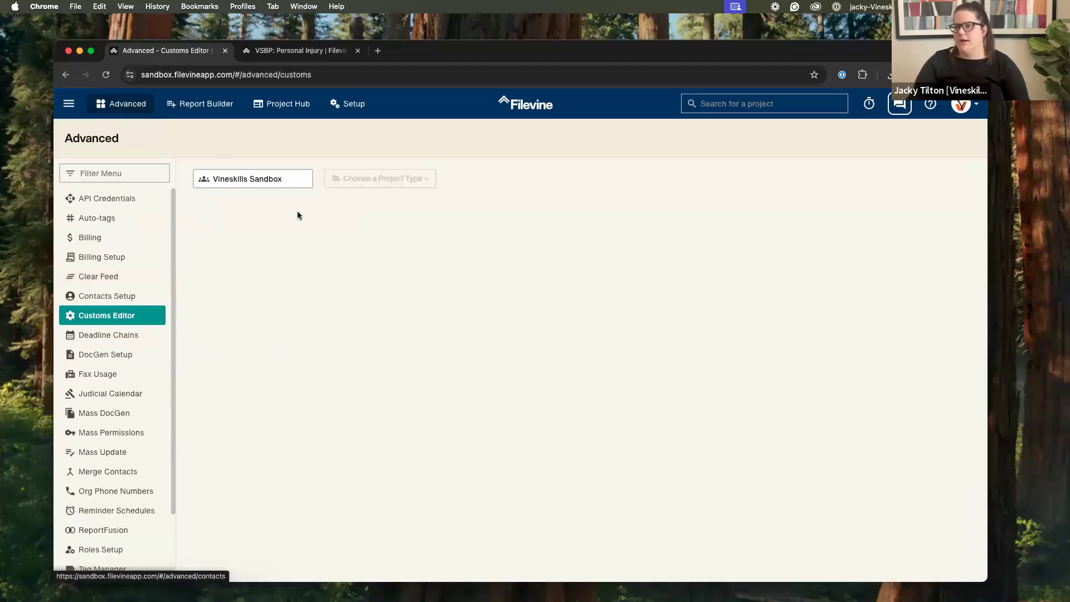
left_click(375, 186)
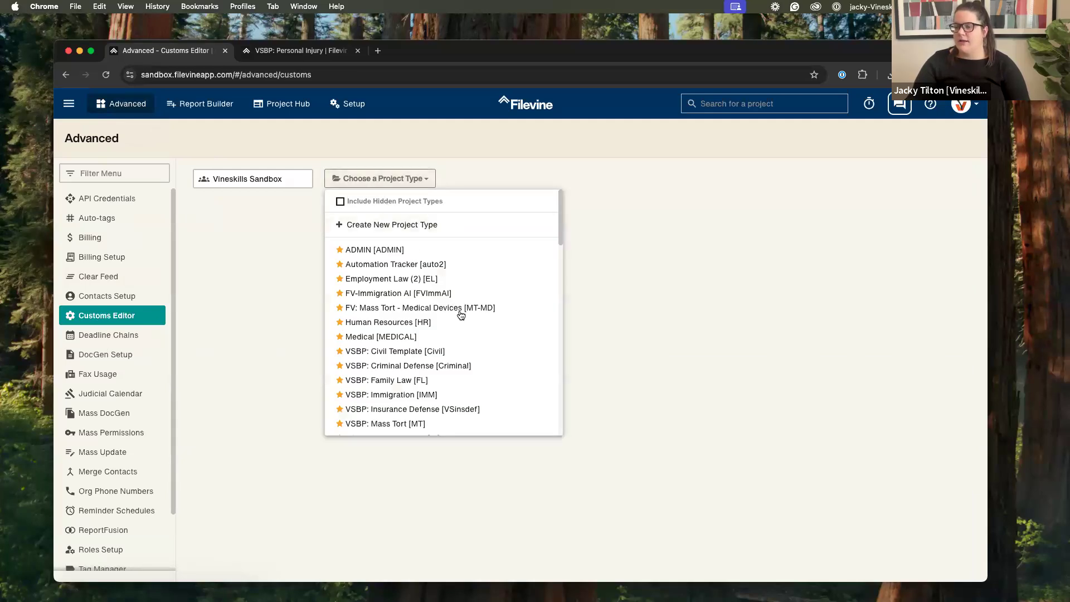
scroll(463, 319, "down", 1)
scroll(463, 320, "down", 3)
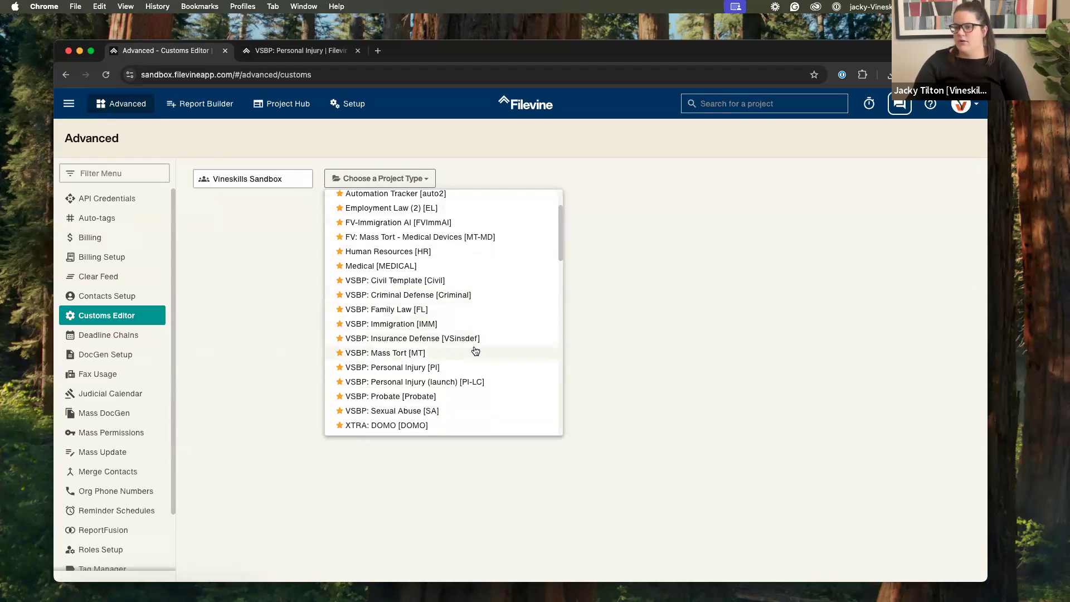
left_click(476, 367)
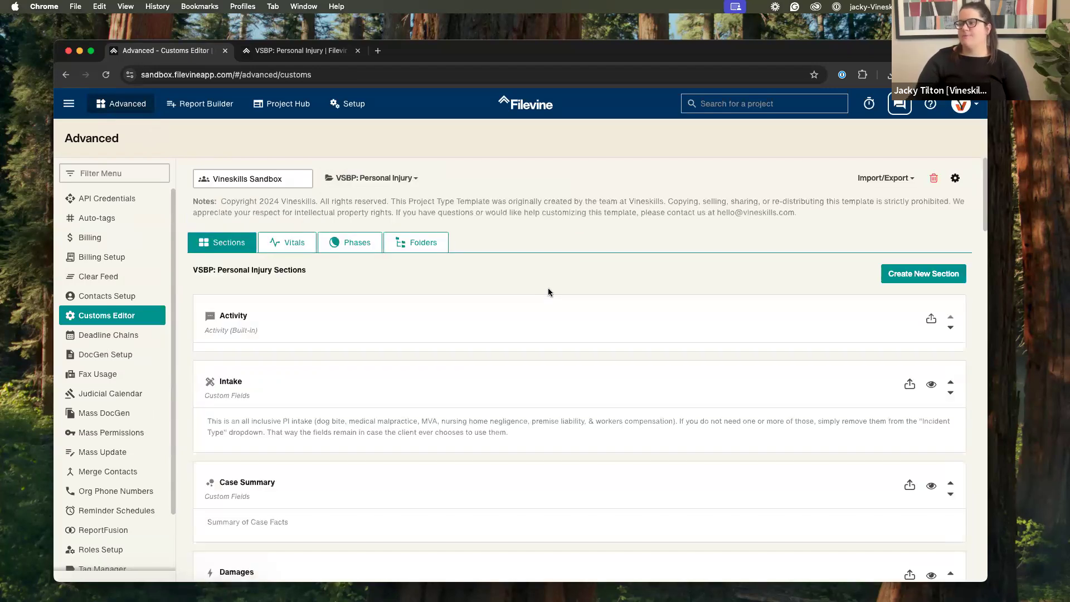
Step: Find the Expense Request section among the project type's sections and open its properties
scroll(555, 290, "down", 10)
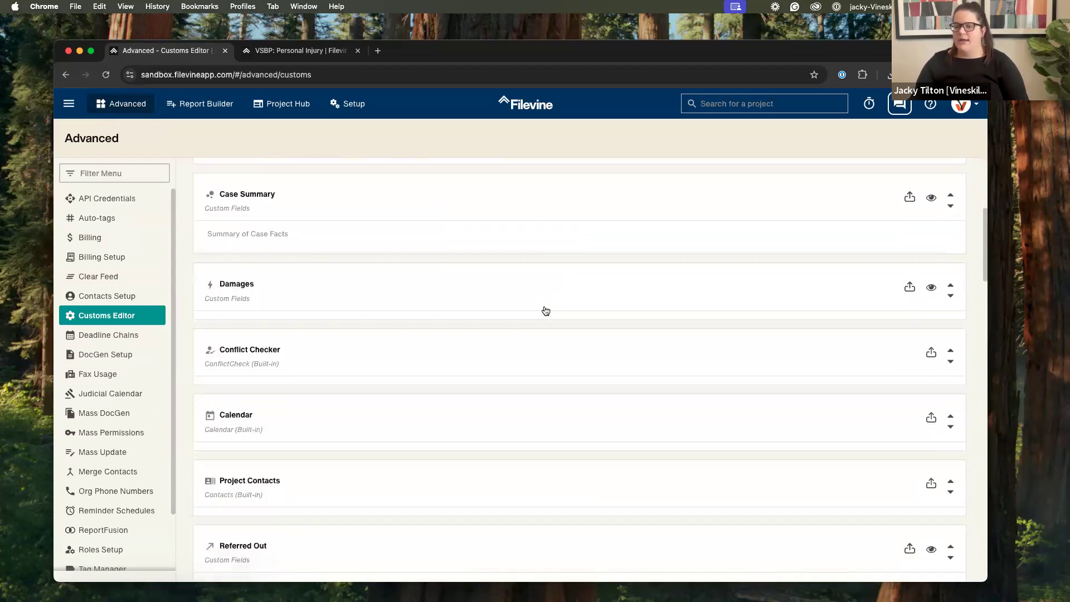
scroll(546, 311, "down", 10)
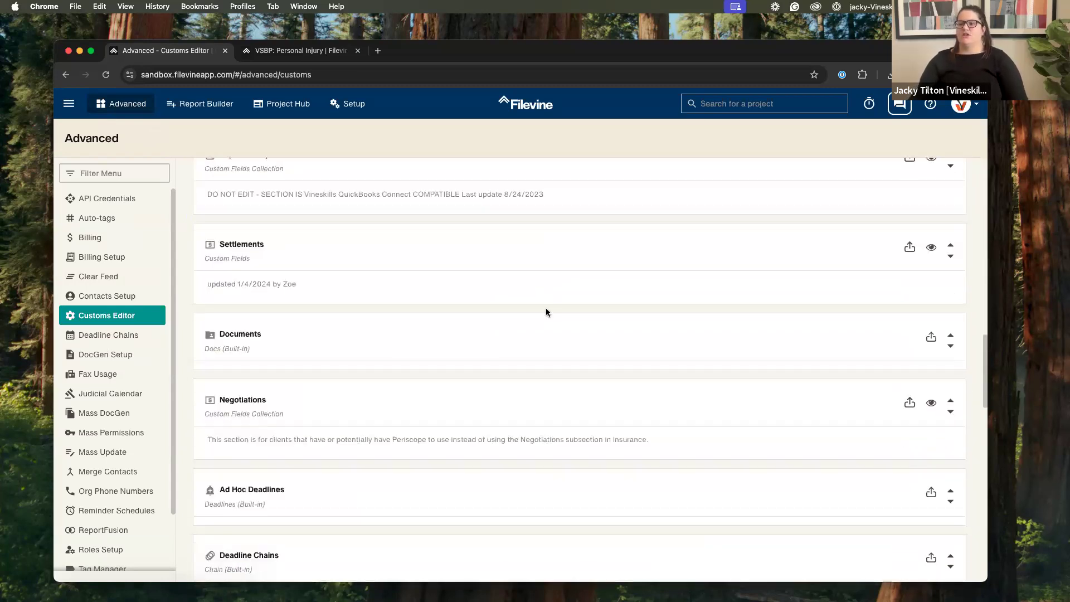
scroll(423, 363, "up", 3)
left_click(301, 51)
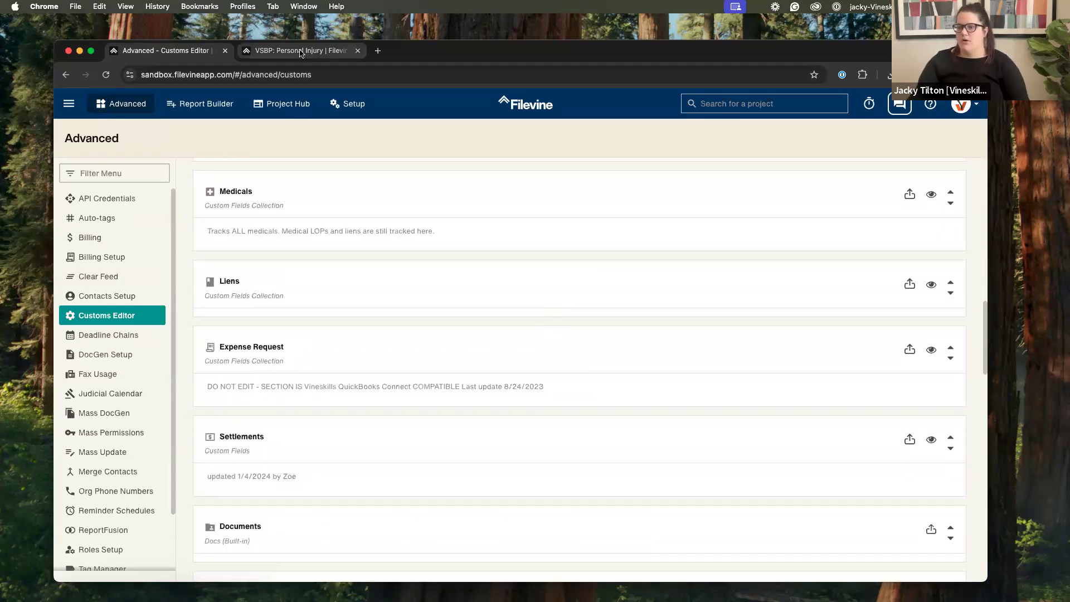
left_click(153, 52)
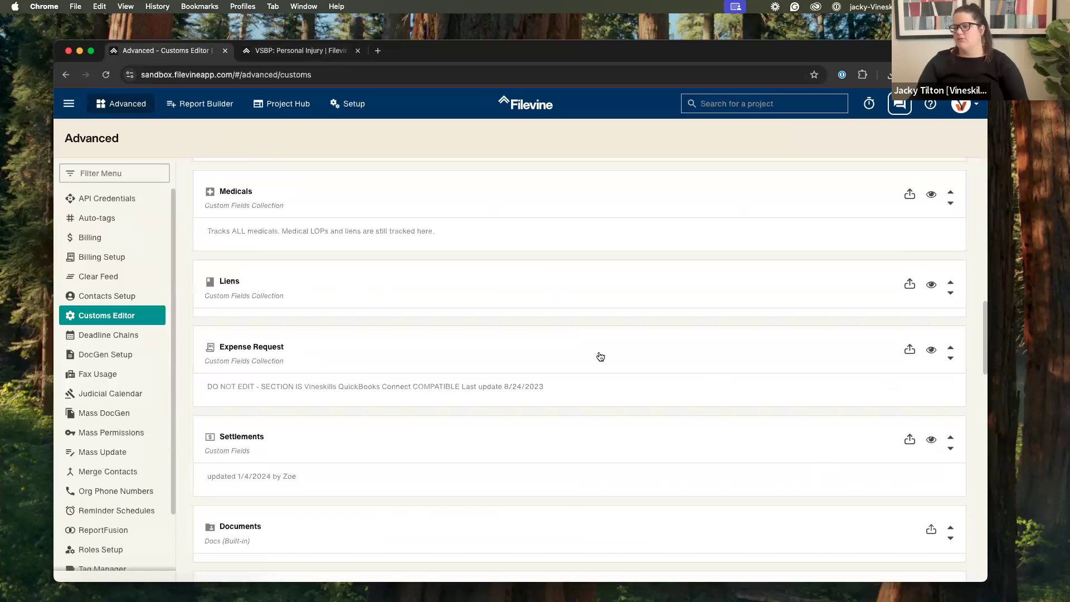
scroll(599, 357, "down", 4)
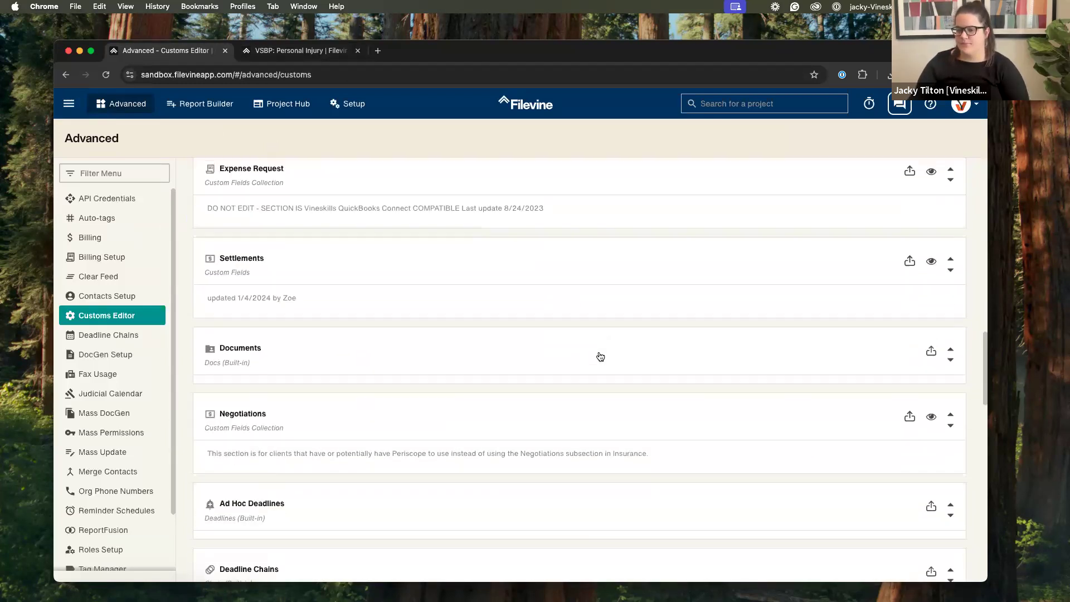
scroll(412, 365, "up", 5)
left_click(580, 400)
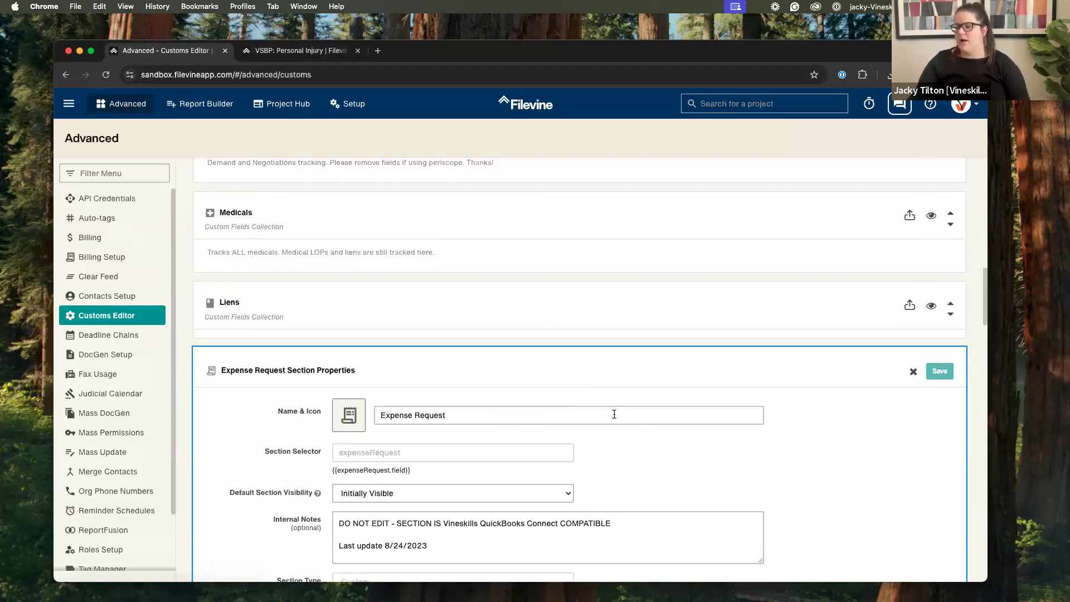
Step: Expand the collection options in the Expense Request section's custom setup, showing the Collection Export Setup
scroll(616, 425, "down", 3)
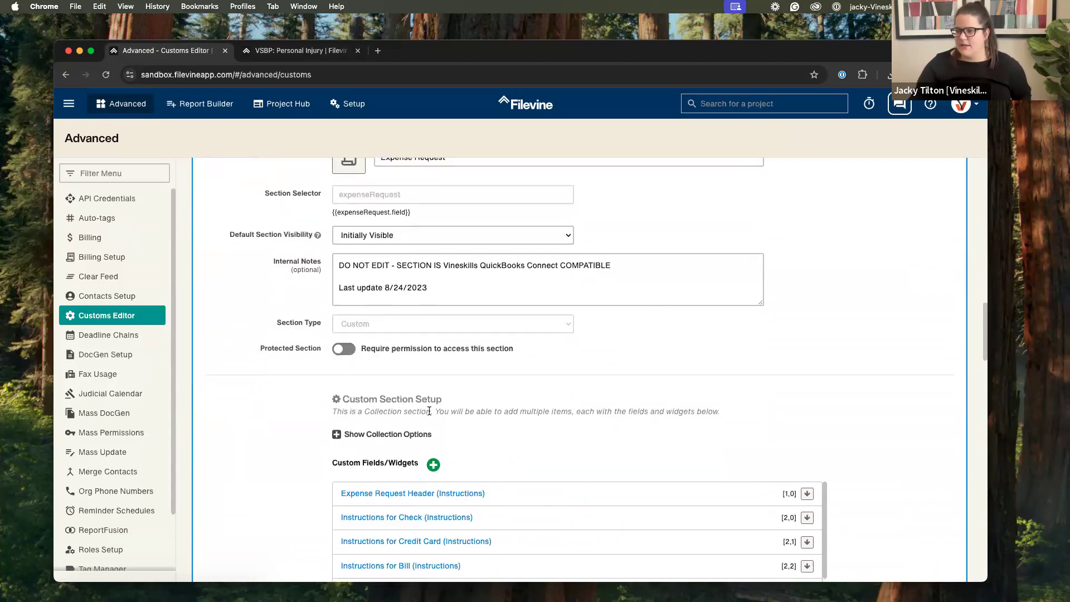
left_click(399, 438)
scroll(613, 433, "down", 3)
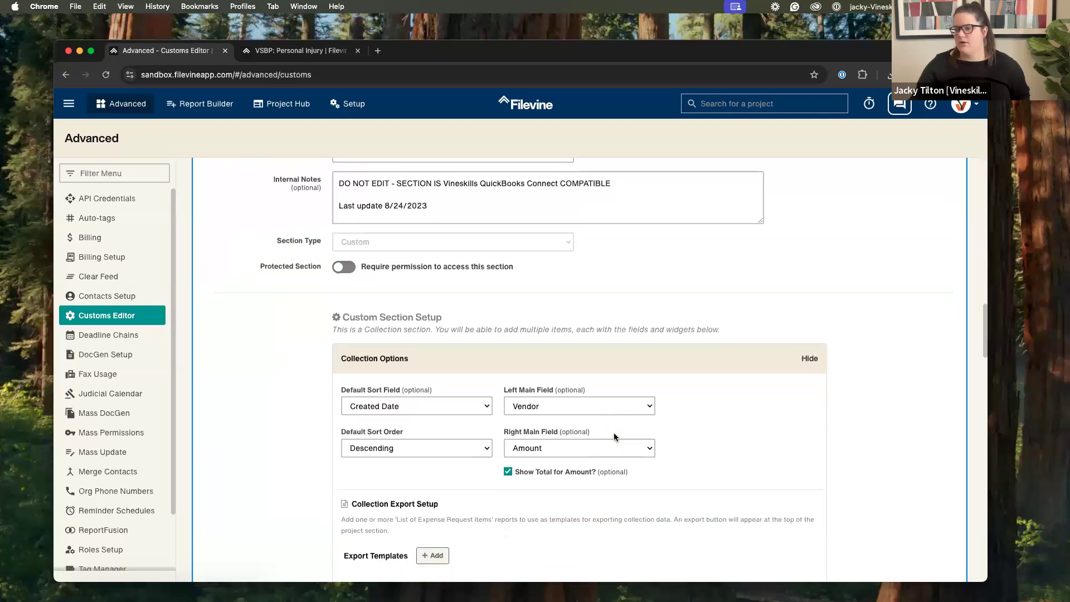
left_click(801, 344)
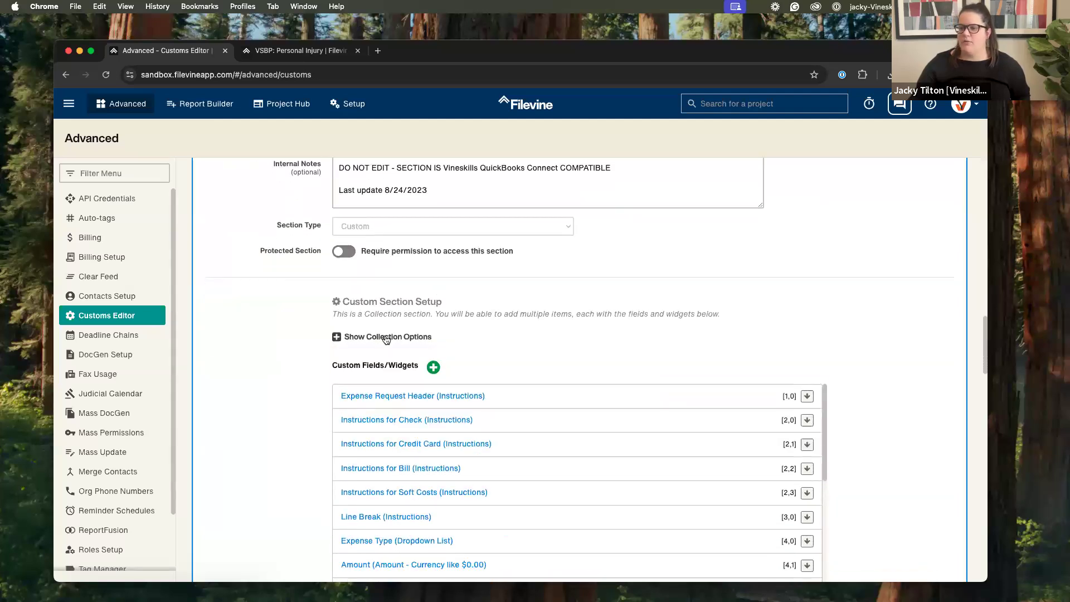
left_click(387, 341)
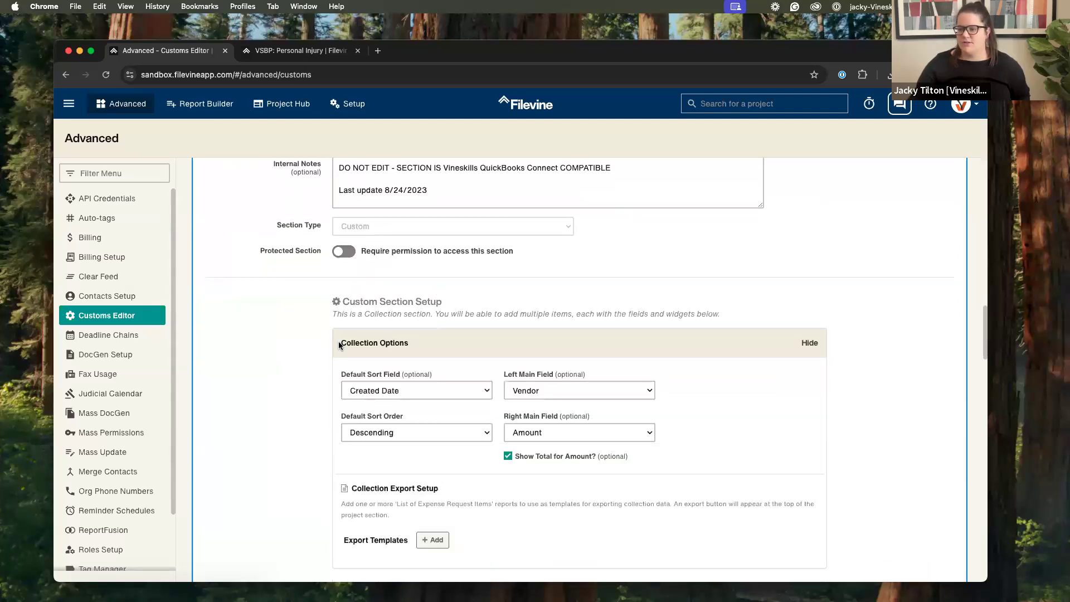
Step: Add the "List of Expense Request Items - Expenses" report as an export template for the Expense Request collection
scroll(505, 407, "down", 2)
scroll(506, 408, "down", 2)
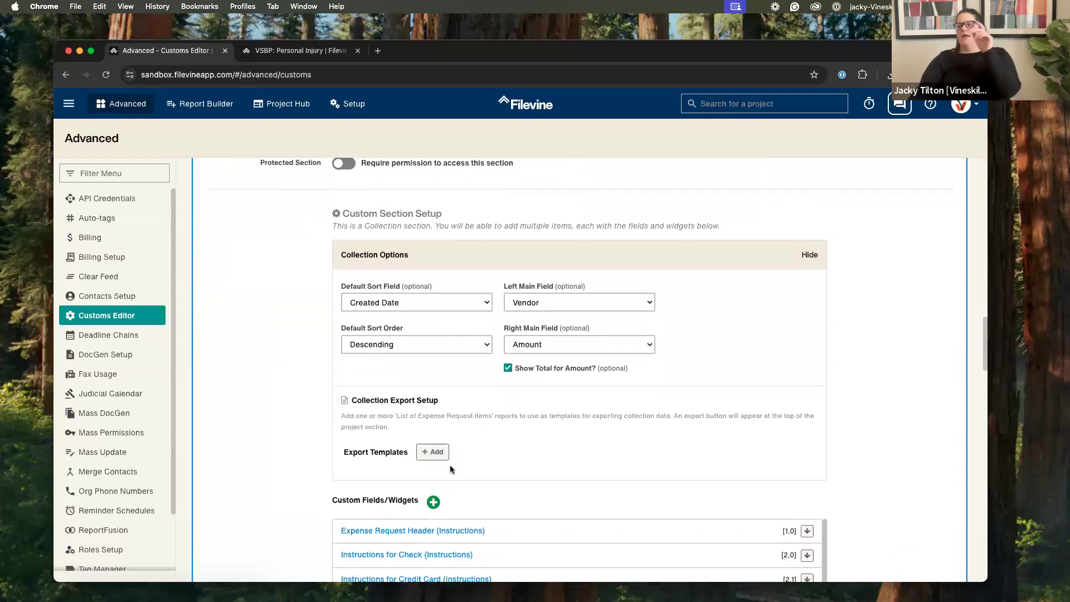
left_click(434, 452)
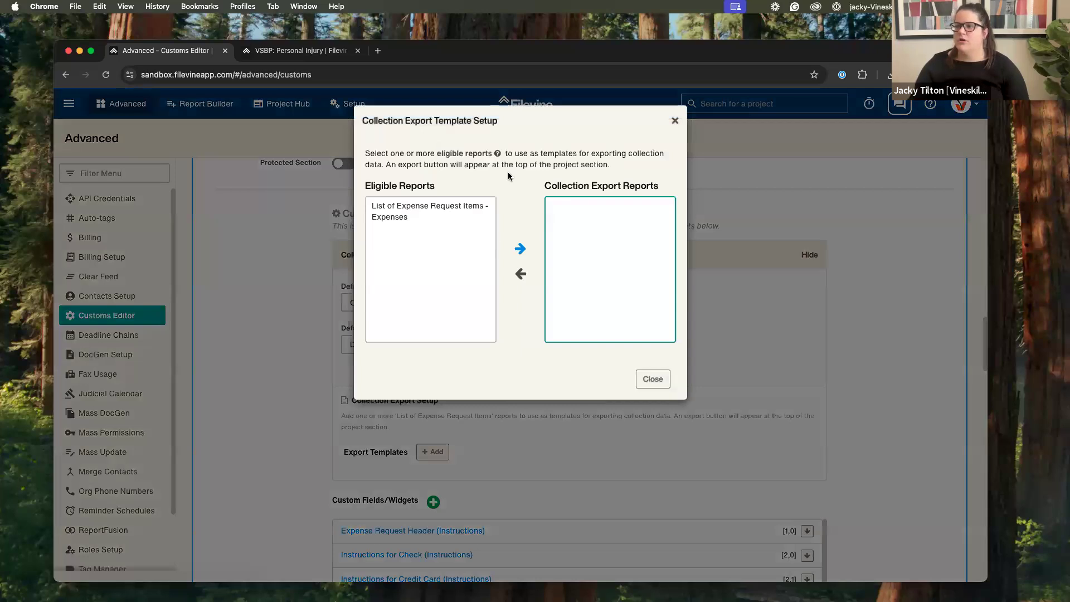
left_click(676, 121)
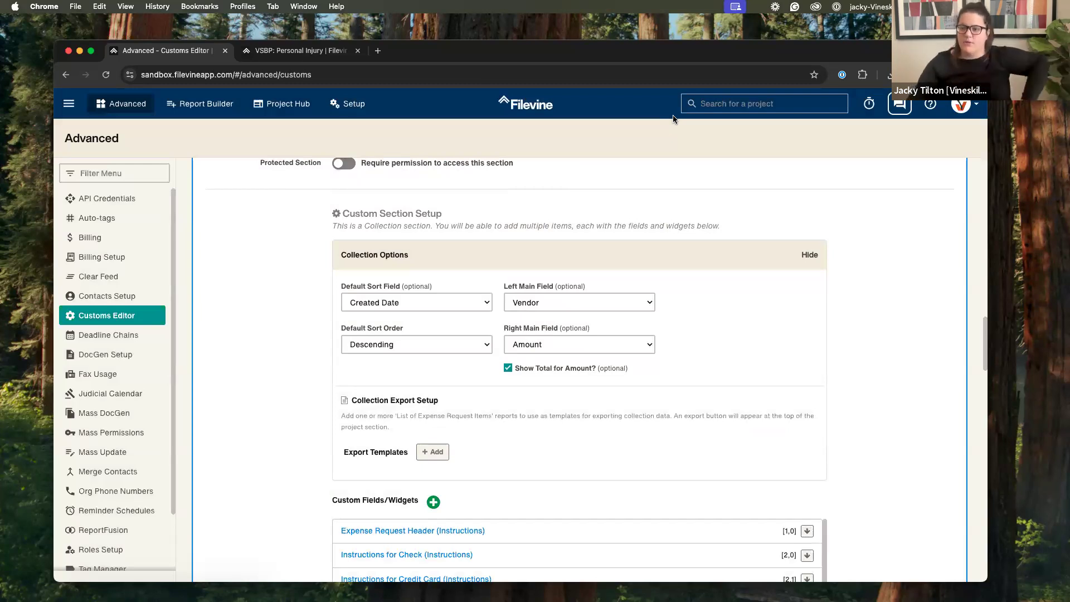
left_click(436, 452)
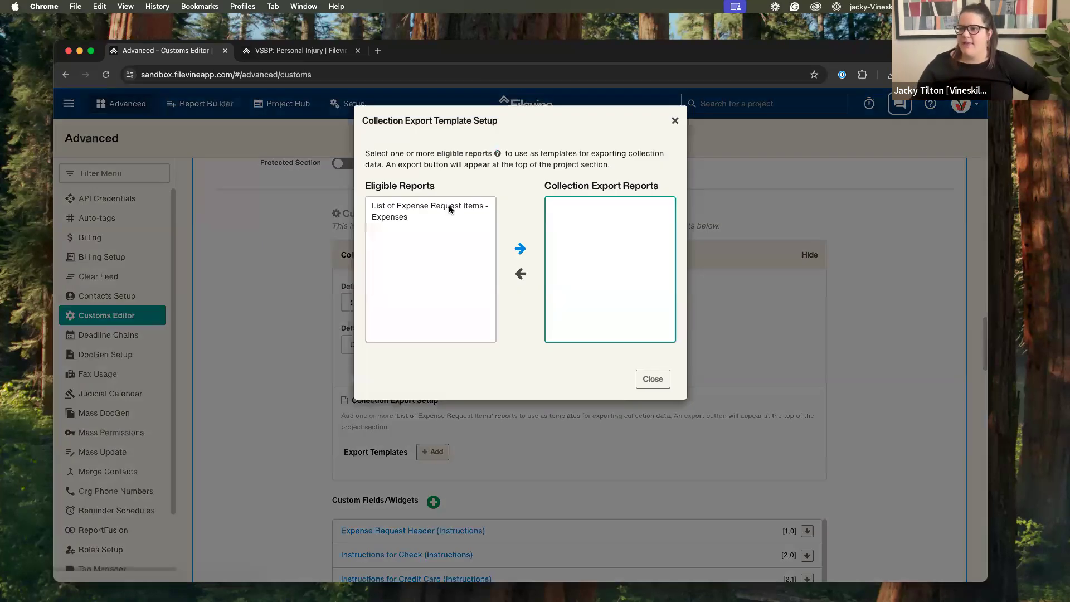
left_click(419, 219)
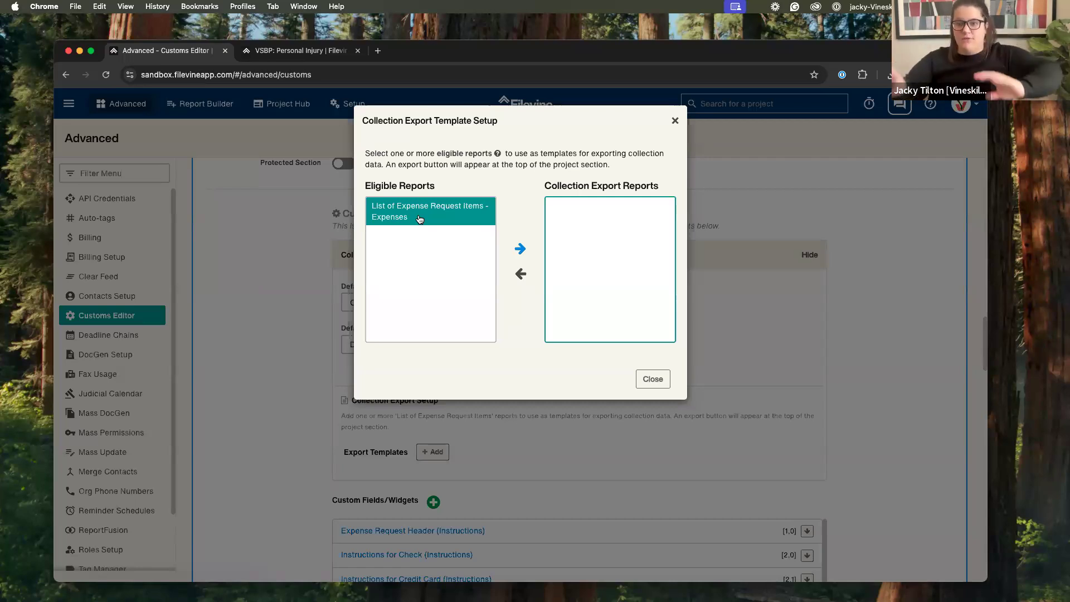
left_click(516, 251)
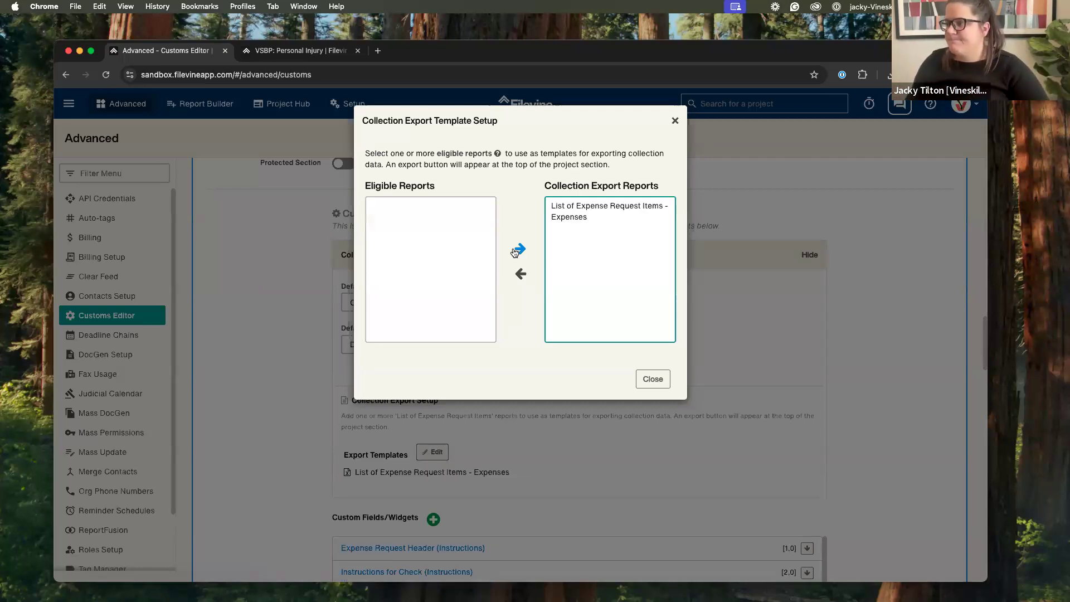
left_click(657, 386)
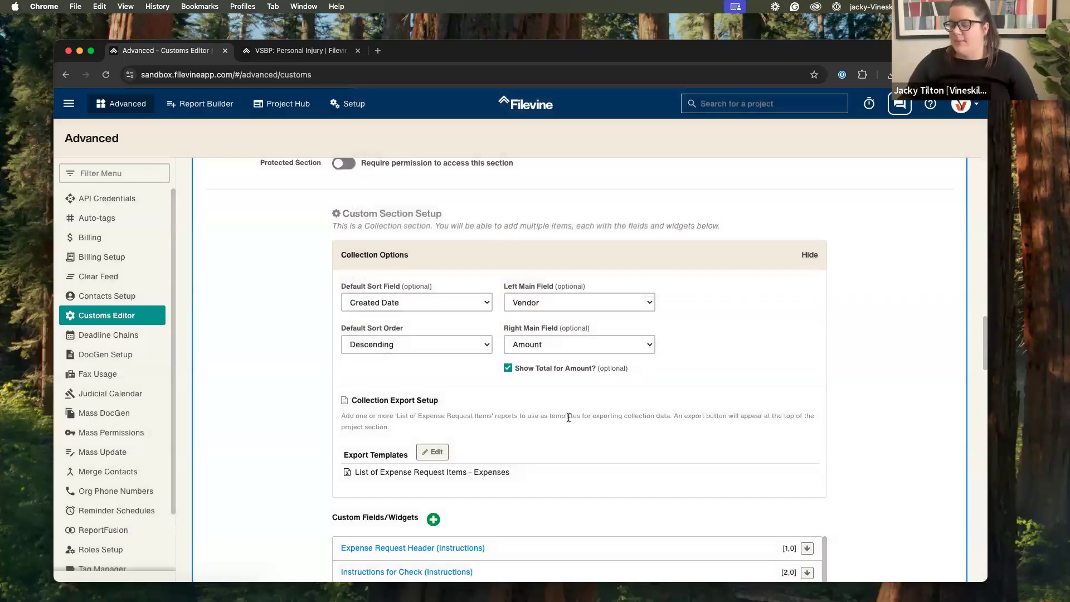
Step: Save the Expense Request section's changed setup in the Customs Editor
scroll(501, 384, "up", 1)
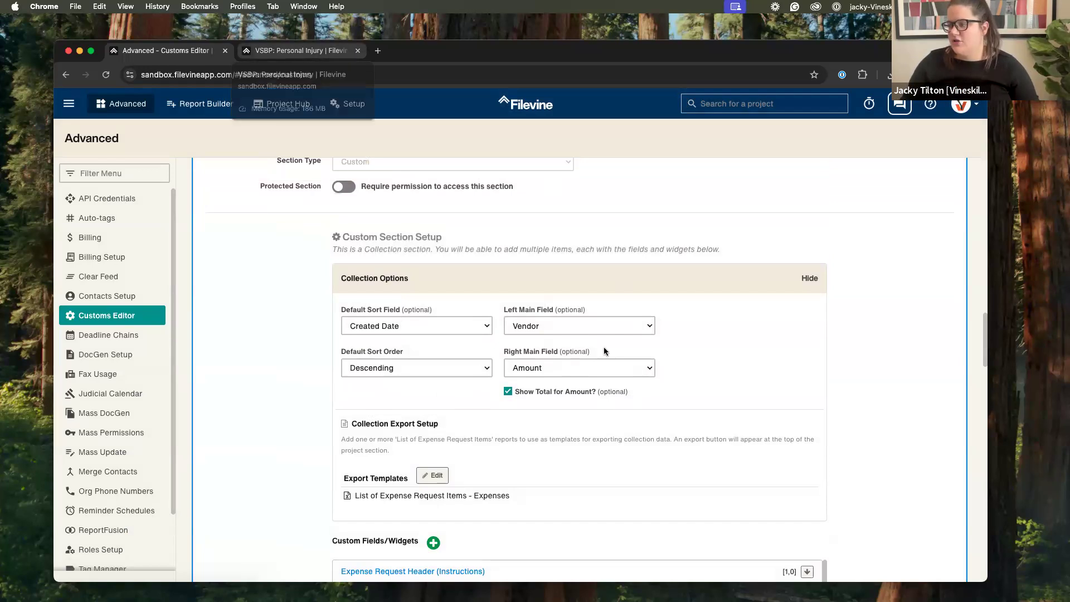
scroll(875, 411, "down", 8)
left_click(929, 447)
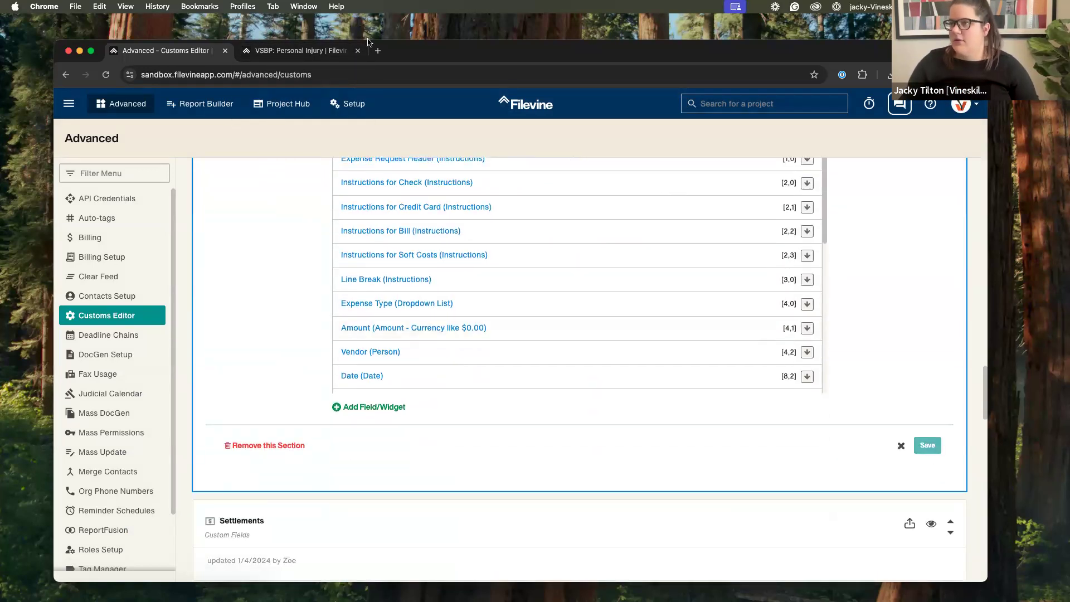
Step: Reload the project's Expense Request section, export its items with the new template, and download the resulting Excel file
left_click(298, 51)
left_click(106, 74)
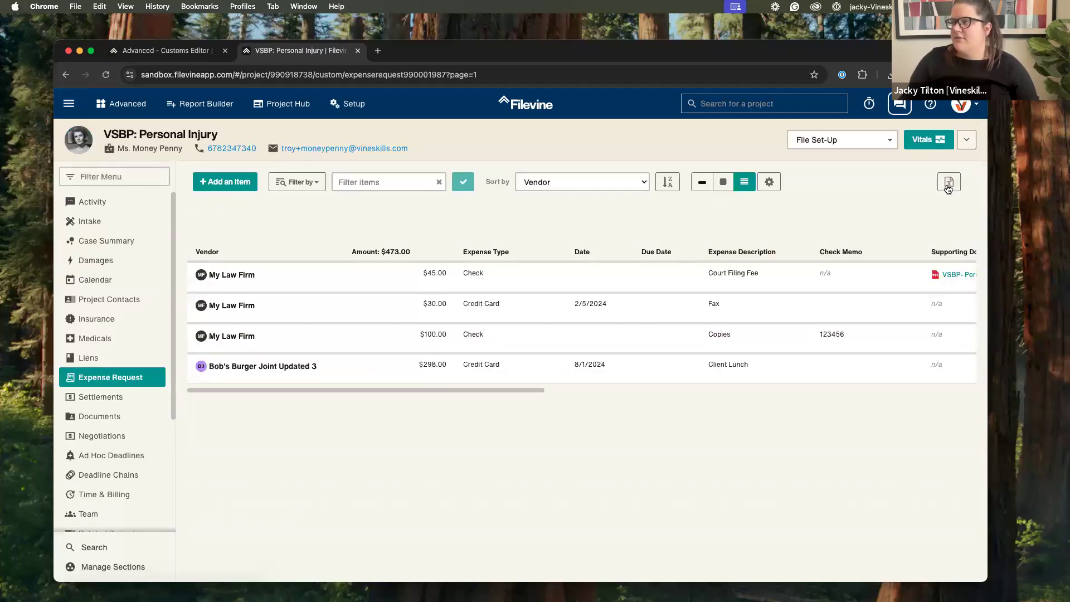
left_click(949, 184)
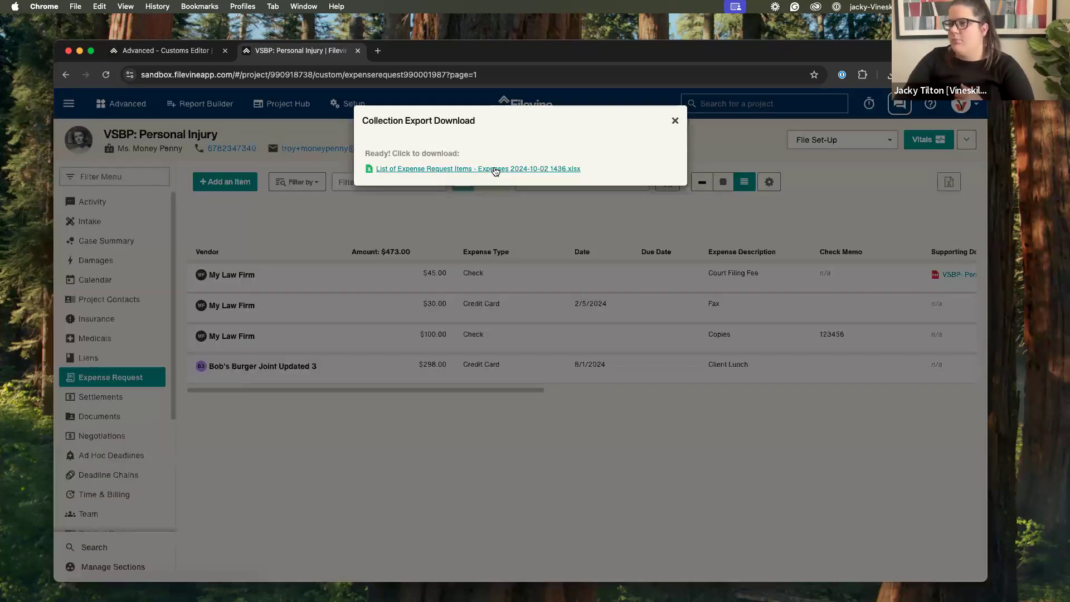
left_click(495, 170)
left_click(693, 419)
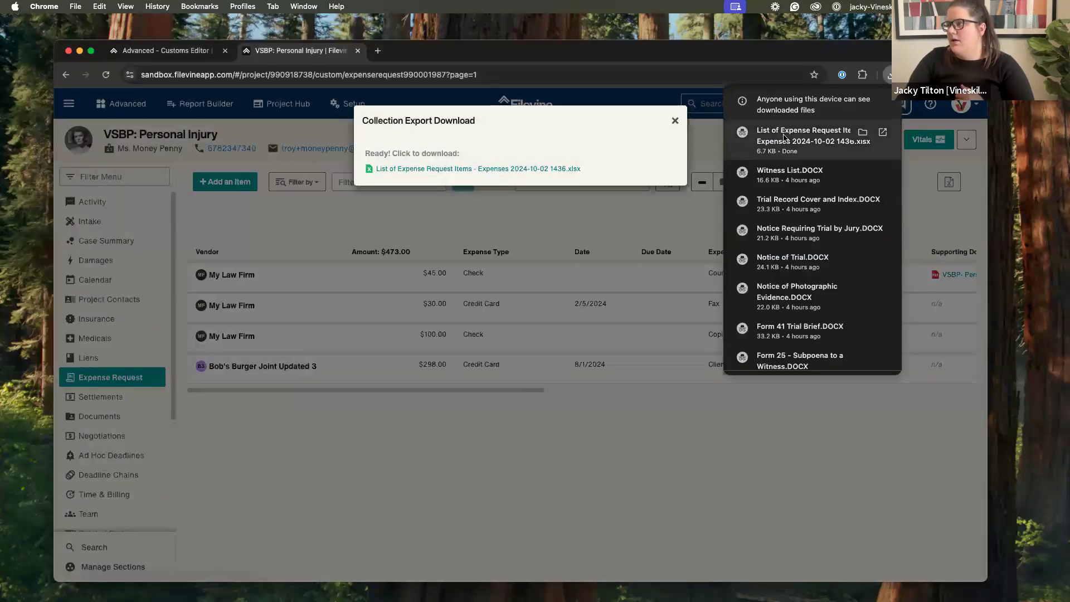
Step: View the downloaded expense export in Excel, then close the workbook and the Collection Export Download dialog
left_click(784, 137)
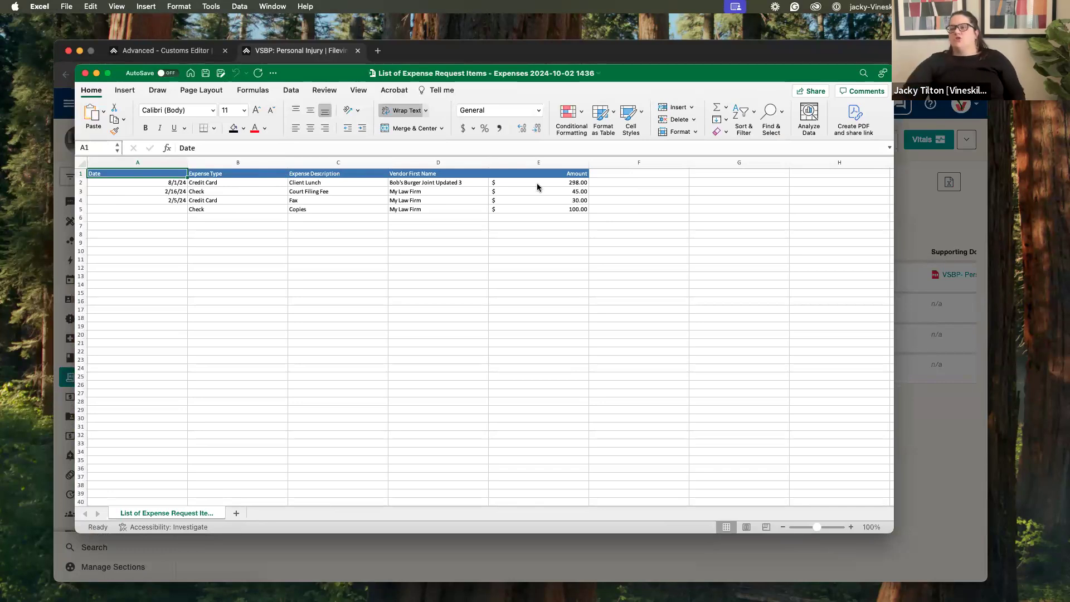
left_click(85, 73)
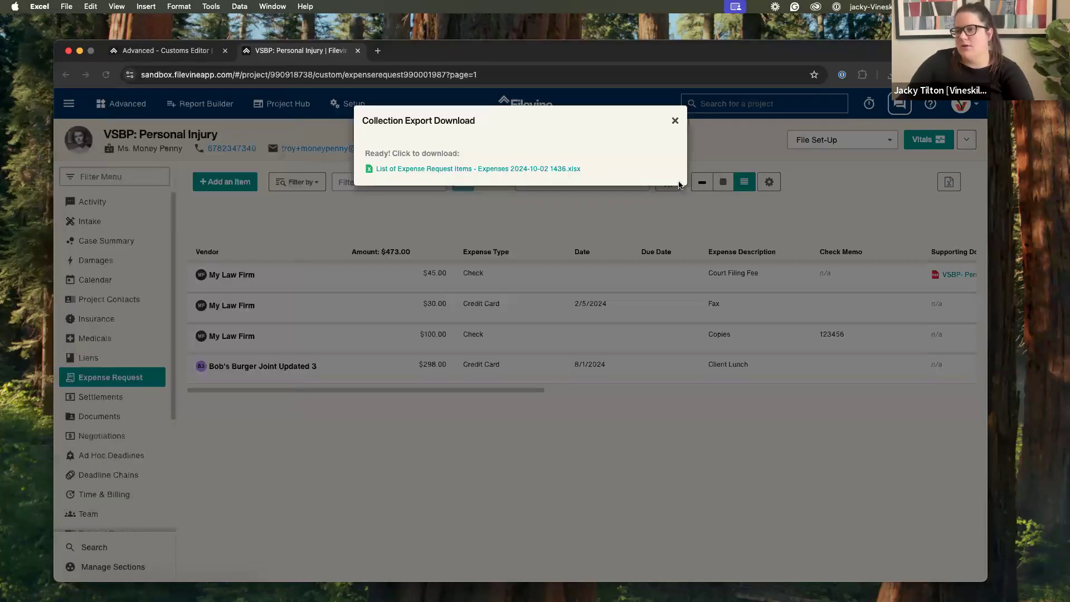
left_click(675, 121)
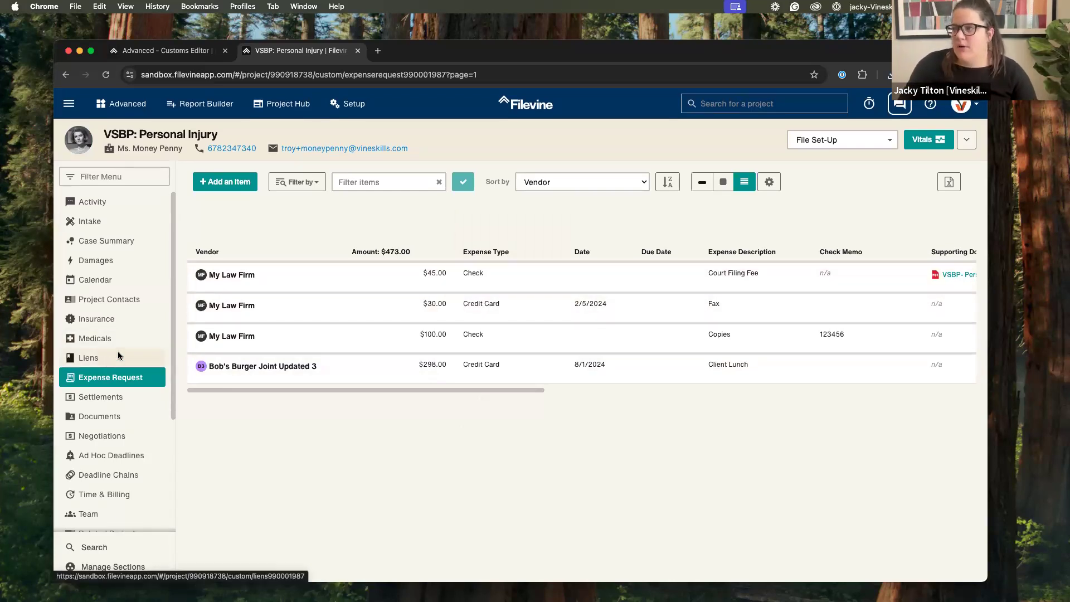
Step: Open the project's Medicals section and check which collection export reports it offers
left_click(140, 341)
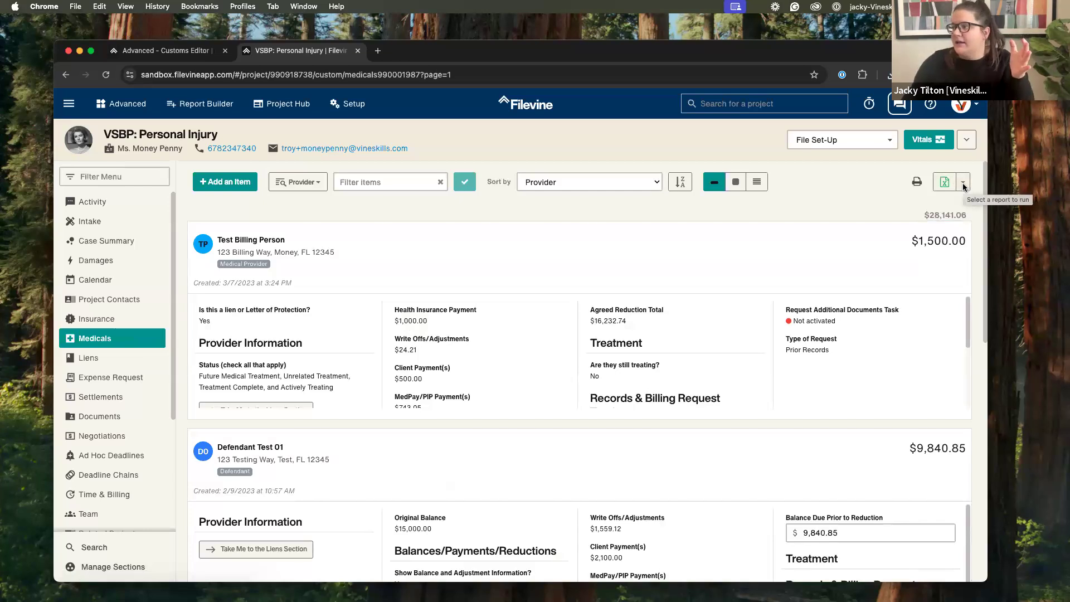
left_click(962, 183)
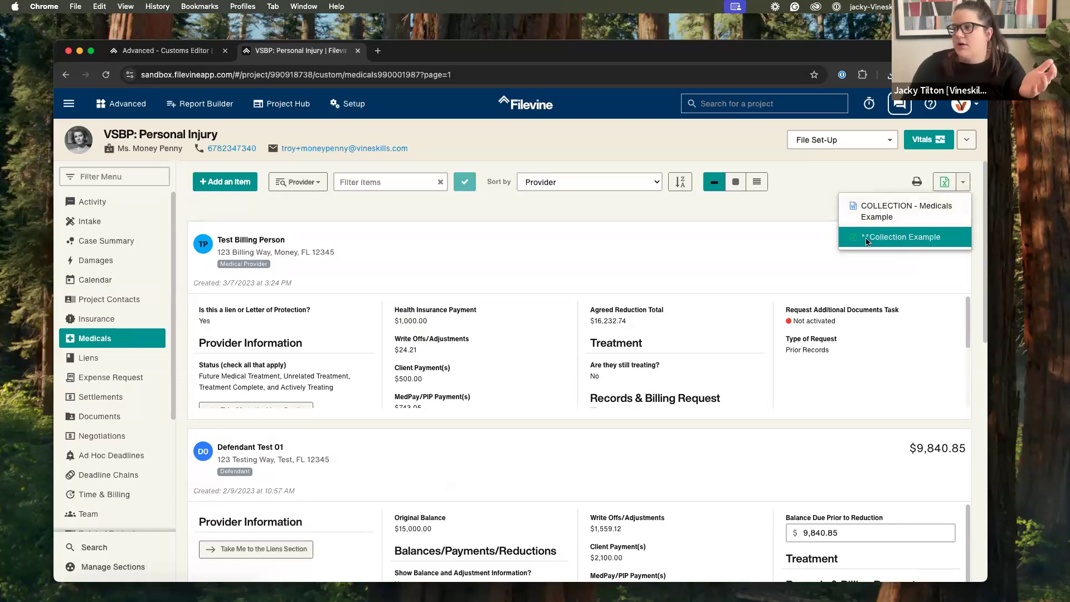
left_click(599, 205)
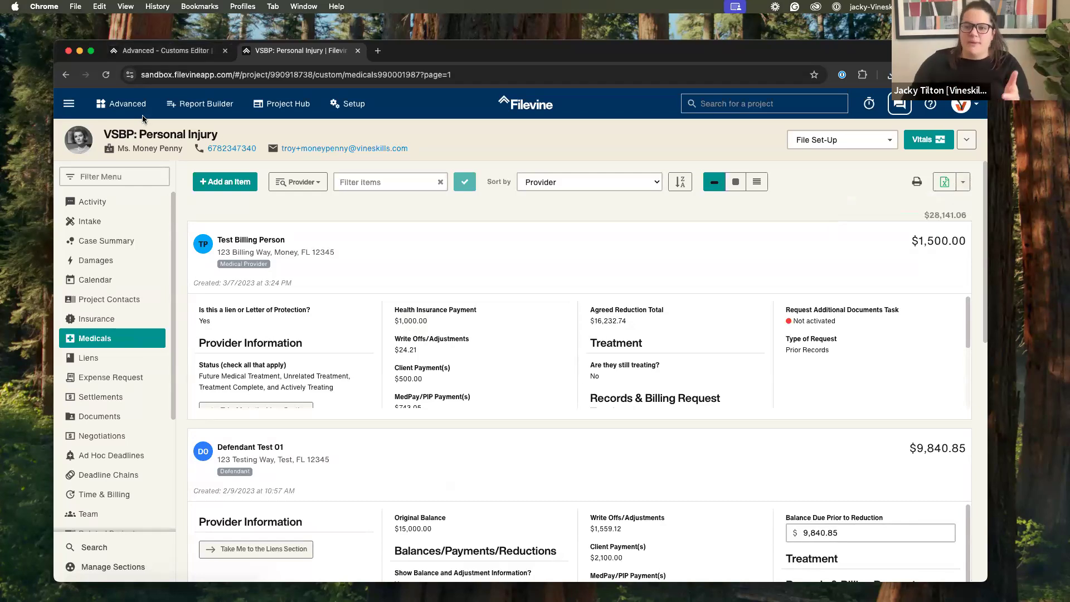
Step: Find the saved report "List of Expense Request Items - Expenses" in the Report Builder and run it
left_click(283, 105)
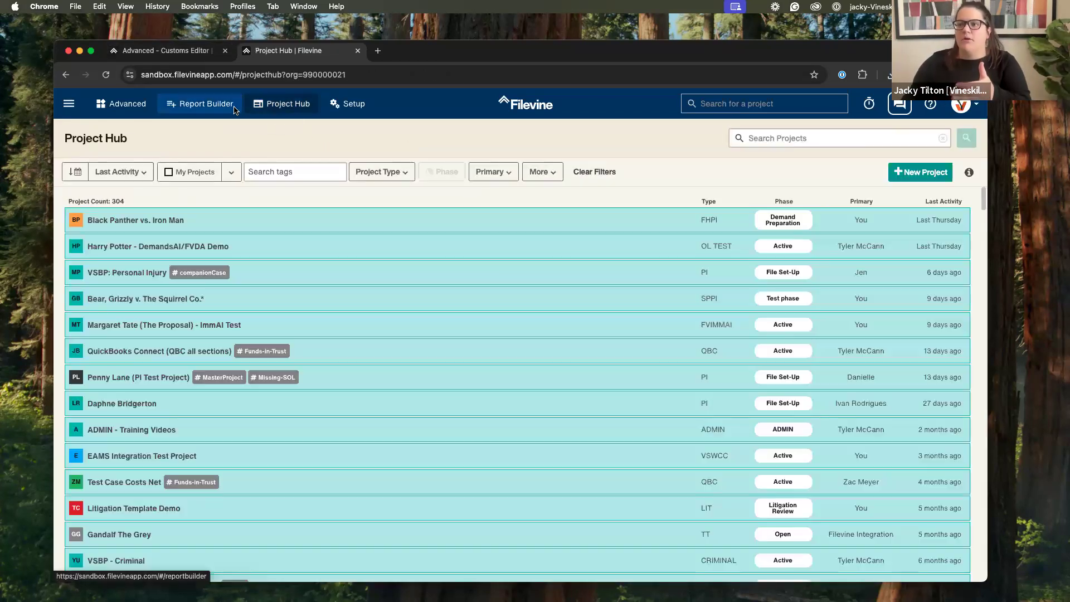
left_click(201, 107)
left_click(165, 227)
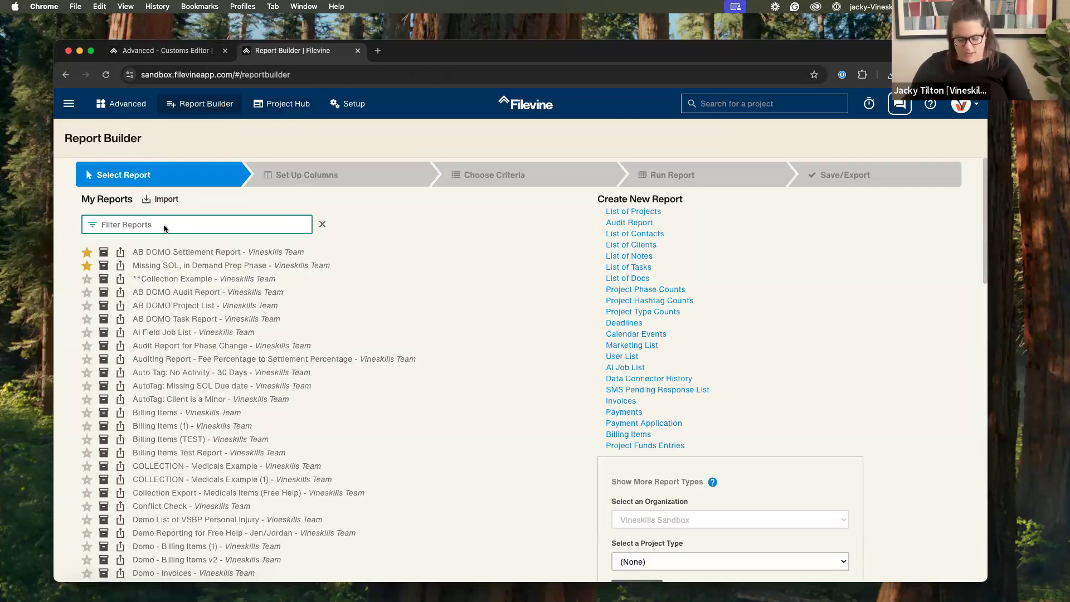
type("List of Expense Request Items - Expenses")
left_click(210, 252)
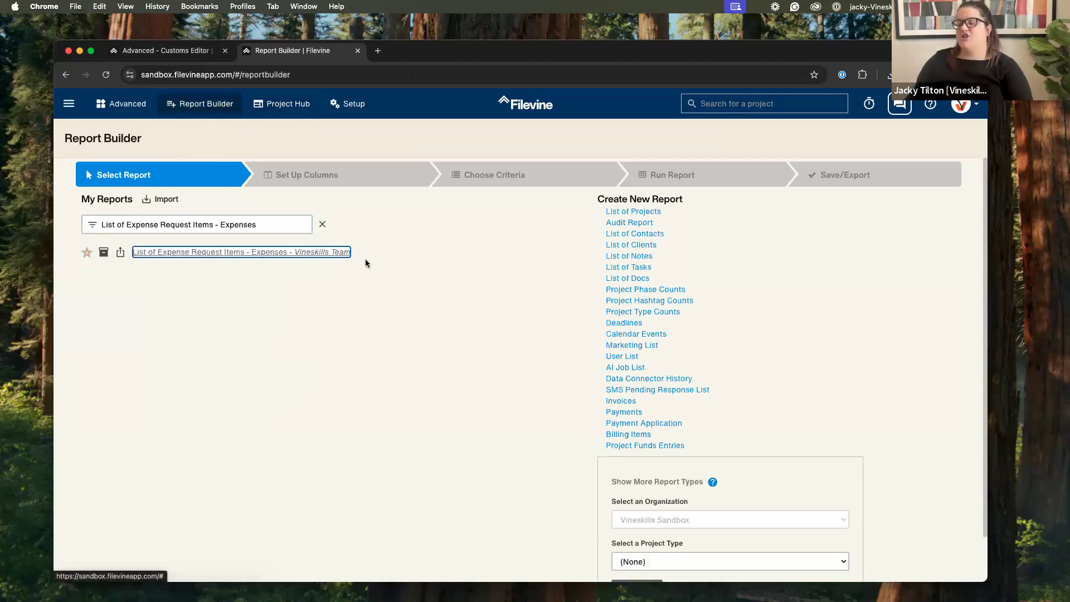
left_click(229, 251)
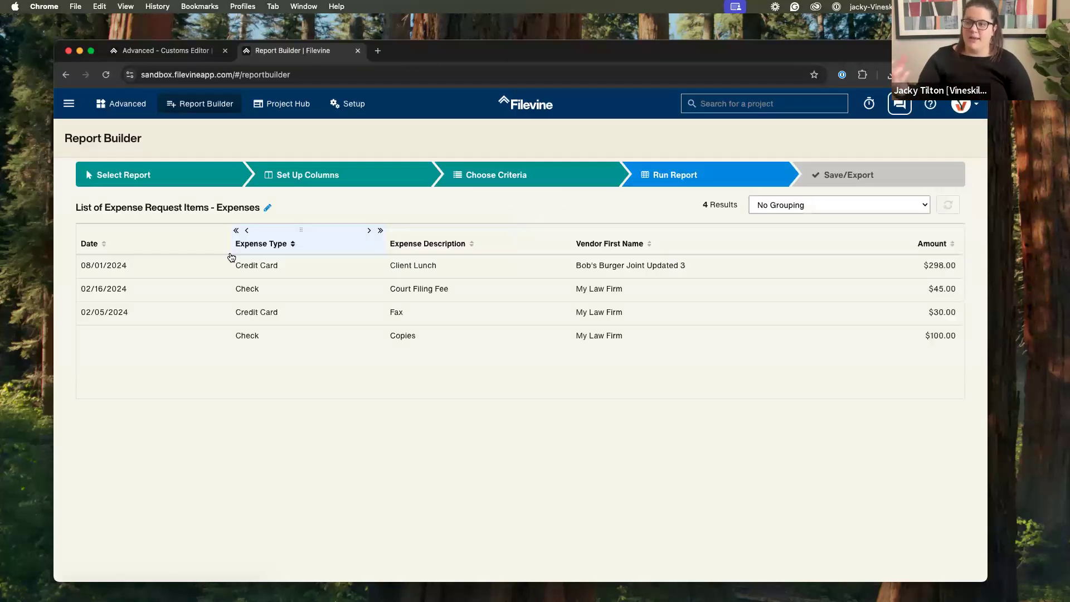
Step: Review the report's export options for downloading, editing and uploading Excel or Word templates, then close them
left_click(829, 175)
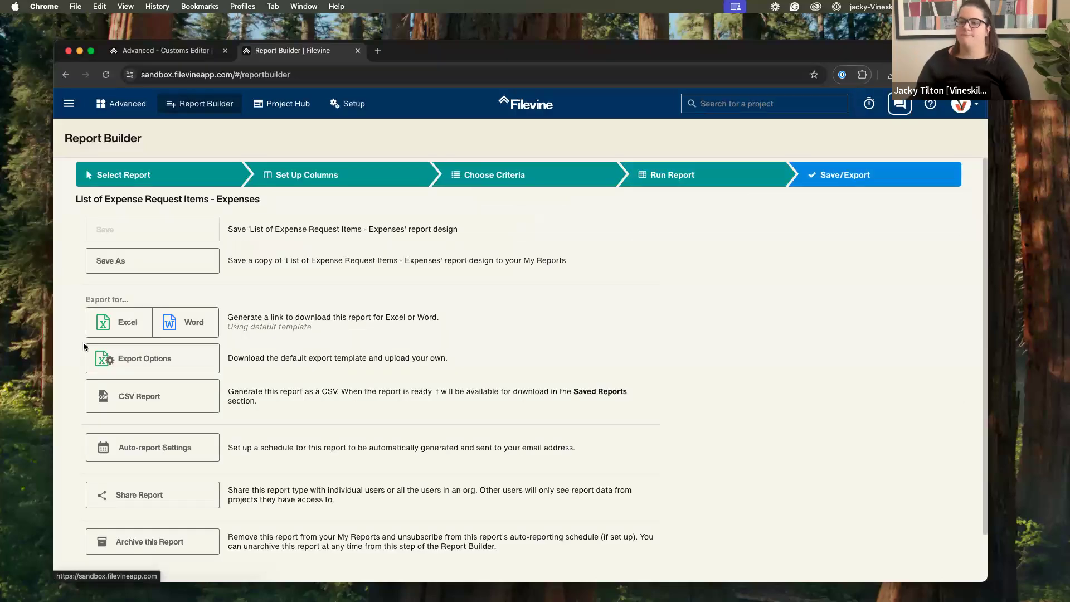
left_click(157, 360)
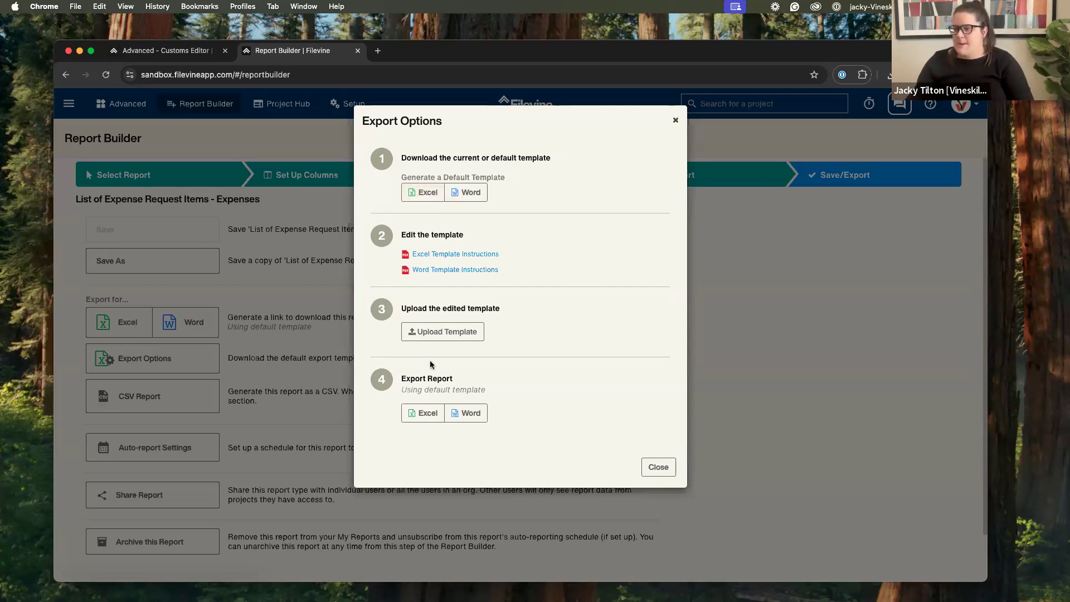
left_click(676, 121)
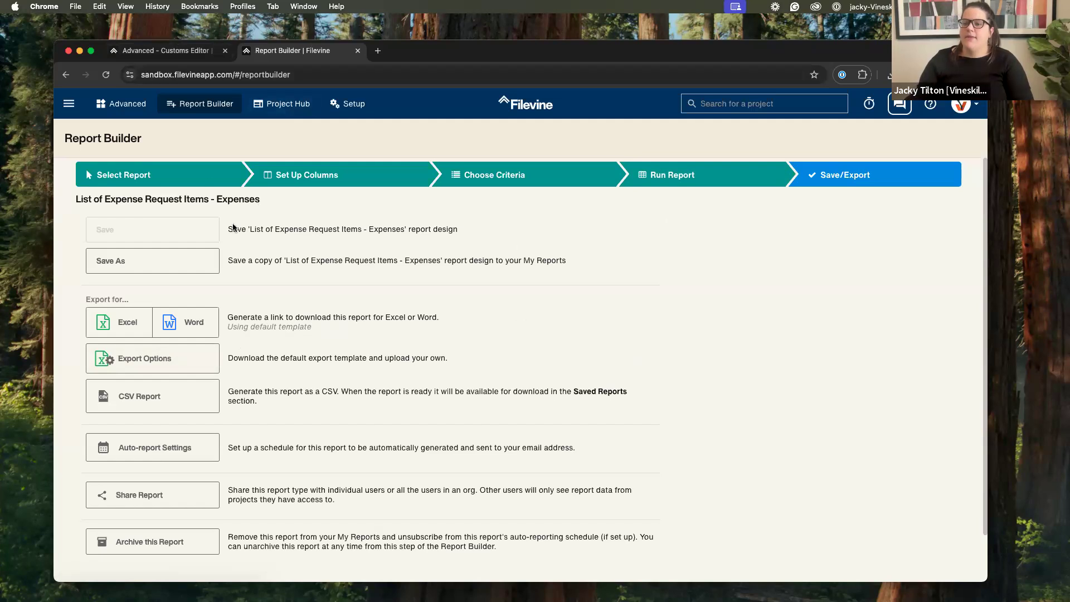
left_click(189, 358)
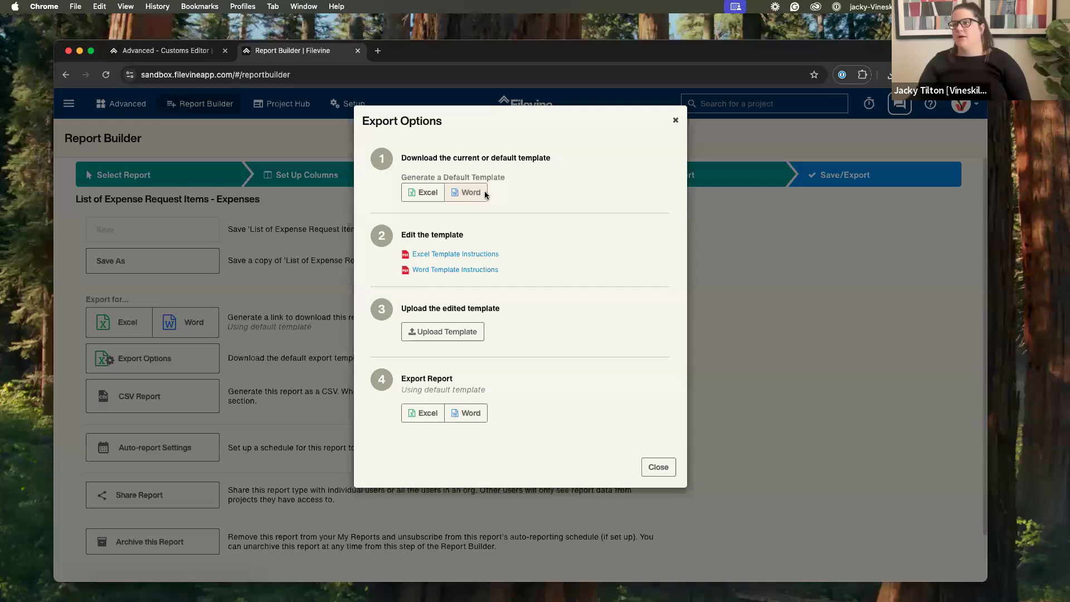
left_click(676, 122)
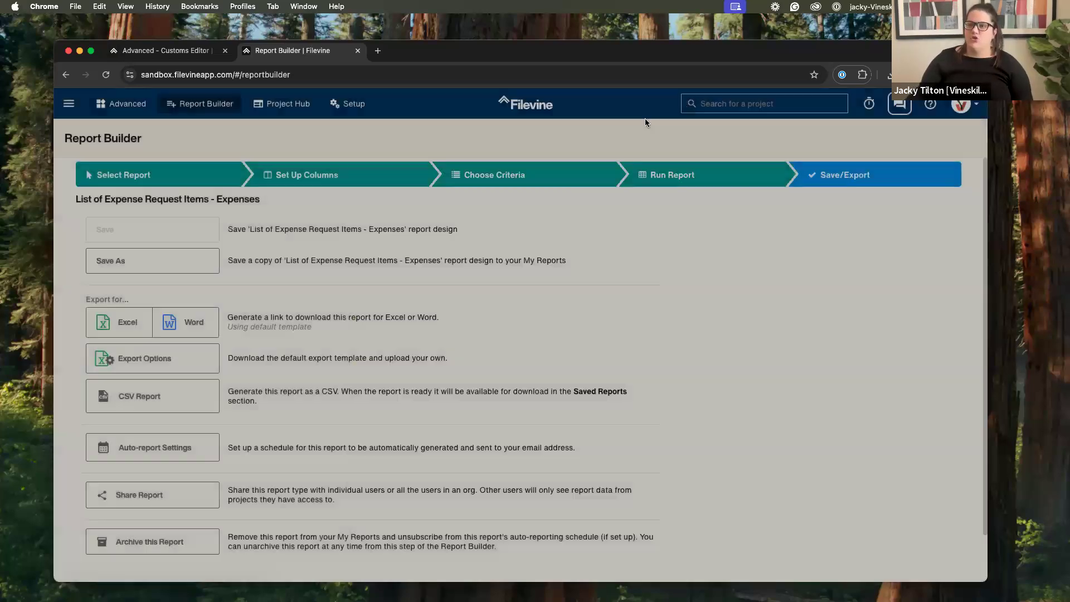
Step: Open the Medicals section of the VSBP: Personal Injury project in a duplicate of the Report Builder browser tab
right_click(329, 61)
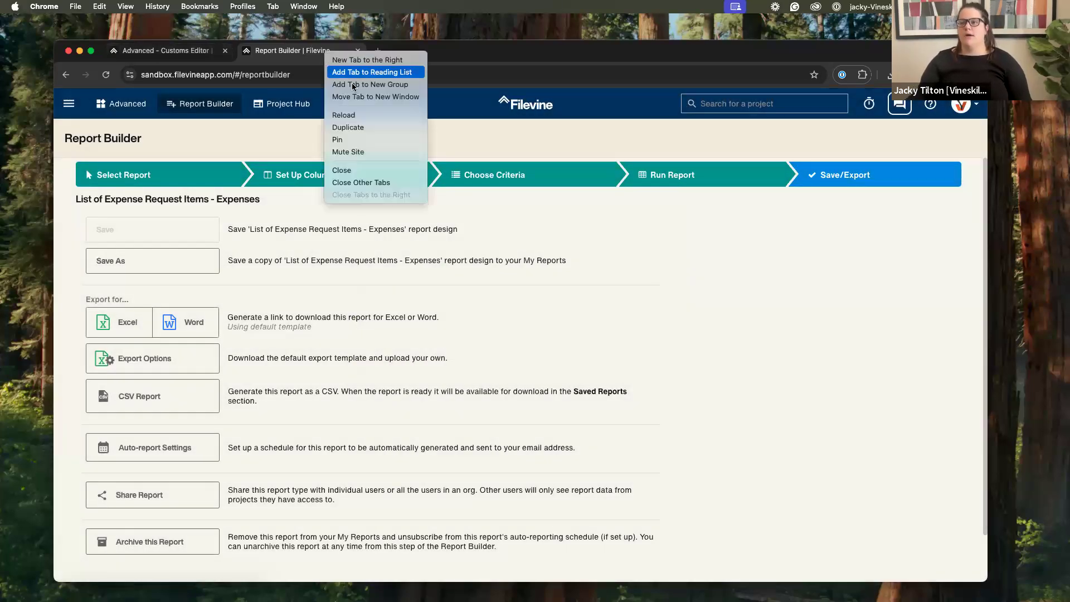
left_click(373, 128)
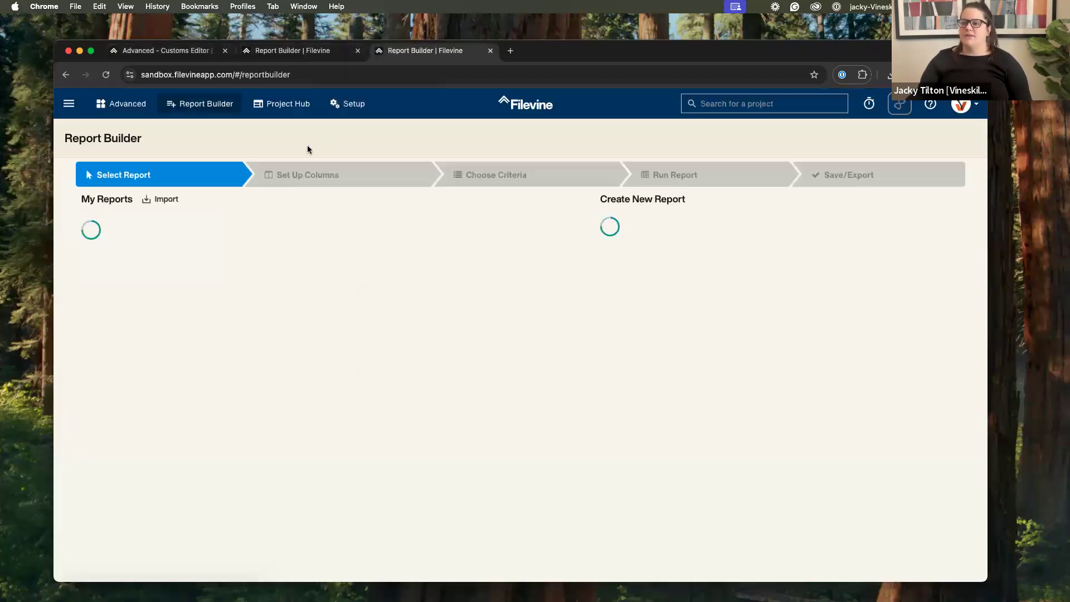
left_click(277, 105)
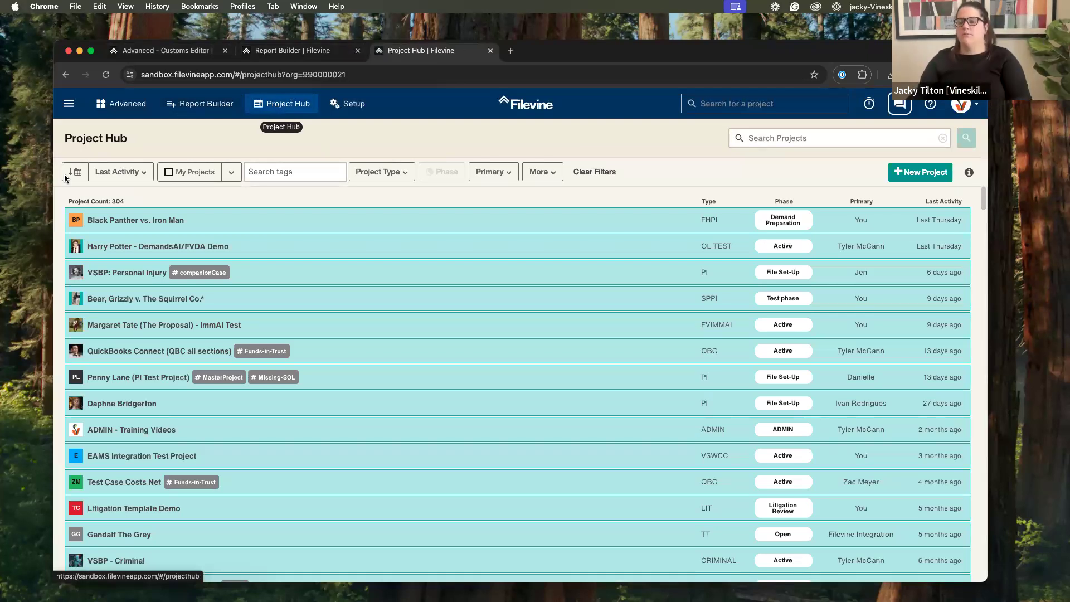
left_click(111, 275)
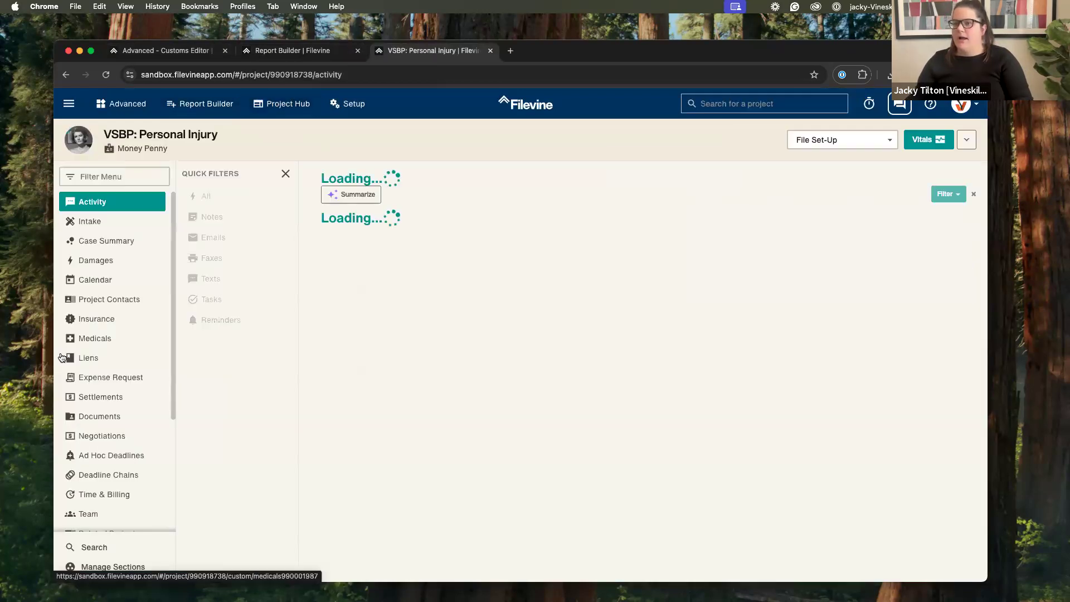
left_click(105, 344)
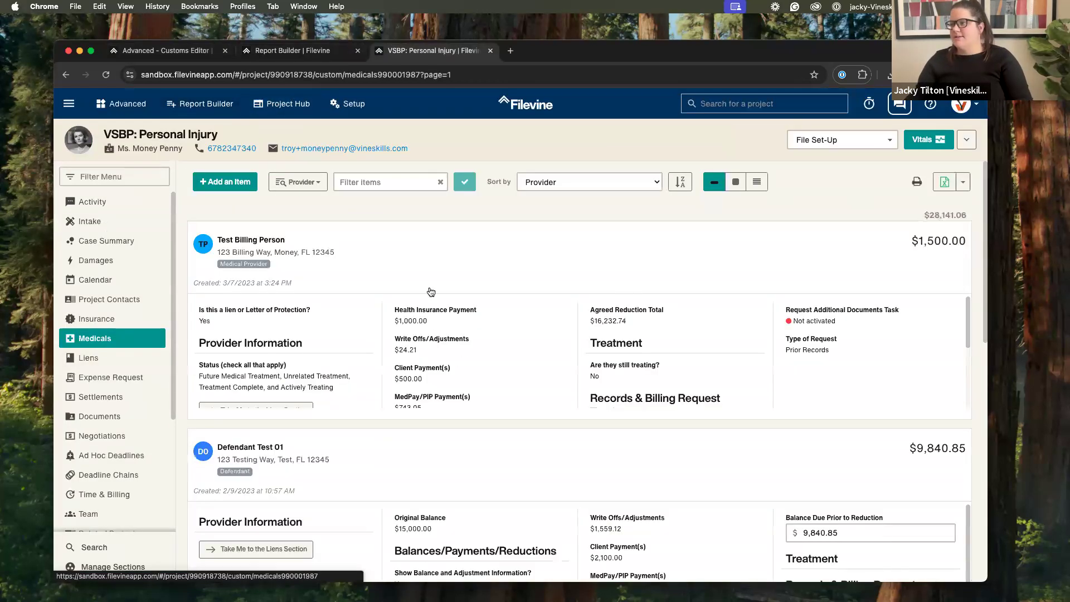
Step: Export the Medicals items with the "COLLECTION - Medicals Example" report and examine the downloaded document's heading and table in Word
left_click(962, 182)
left_click(927, 215)
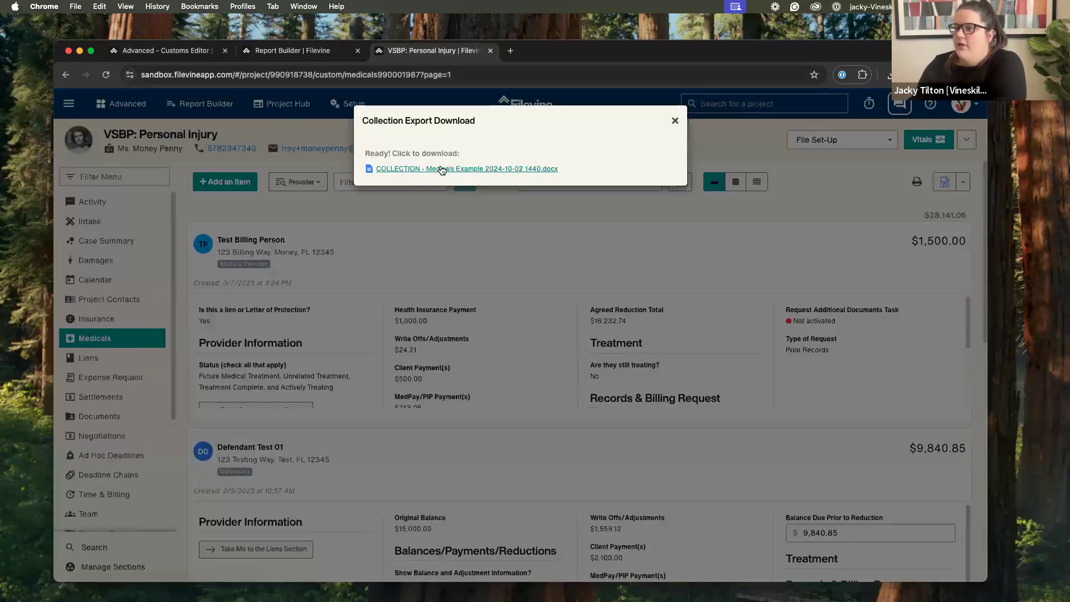
left_click(442, 168)
left_click(693, 418)
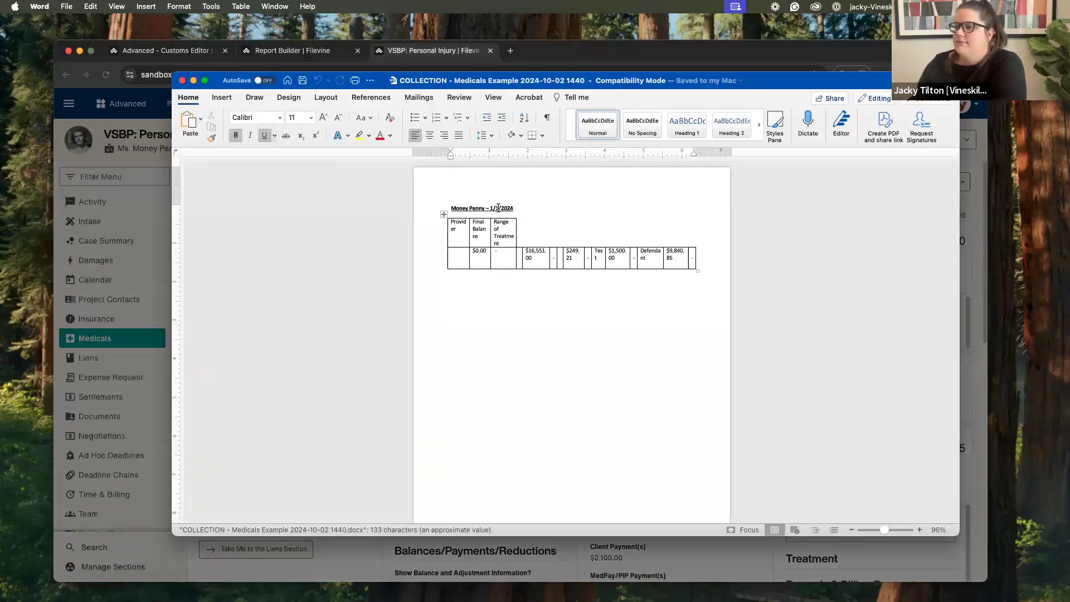
left_click(430, 207)
left_click(458, 227)
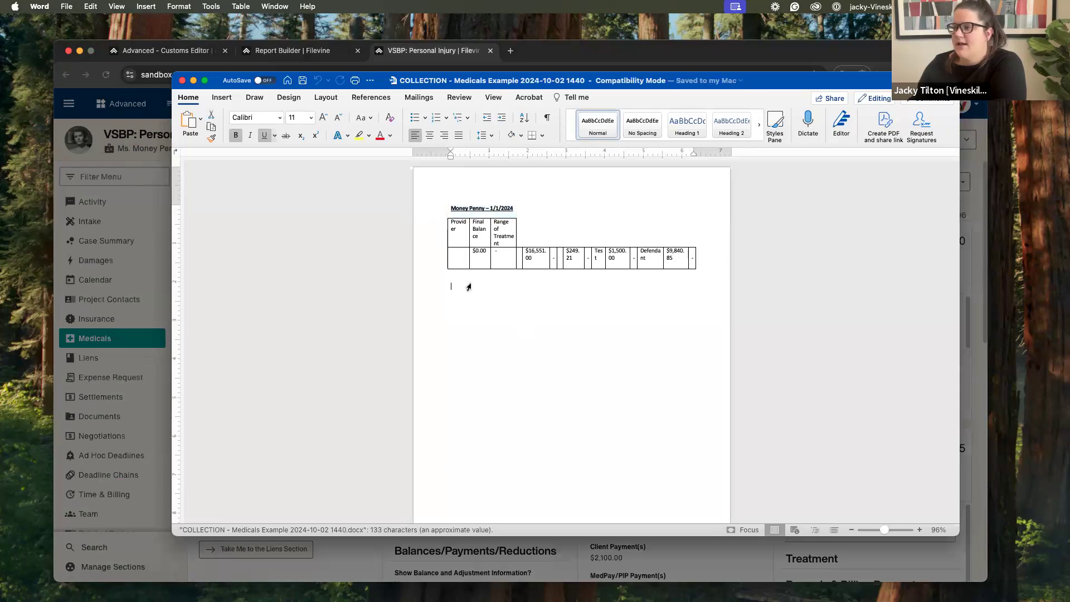
Step: Close the exported Medicals document in Word and open the project's Expense Request section in Chrome
left_click(475, 233)
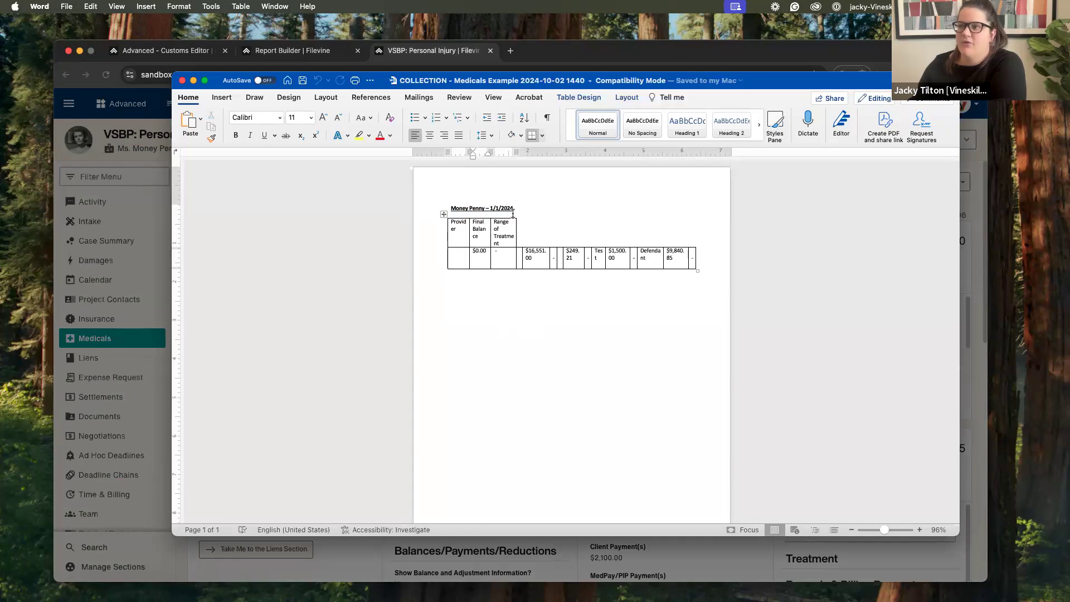
left_click(182, 80)
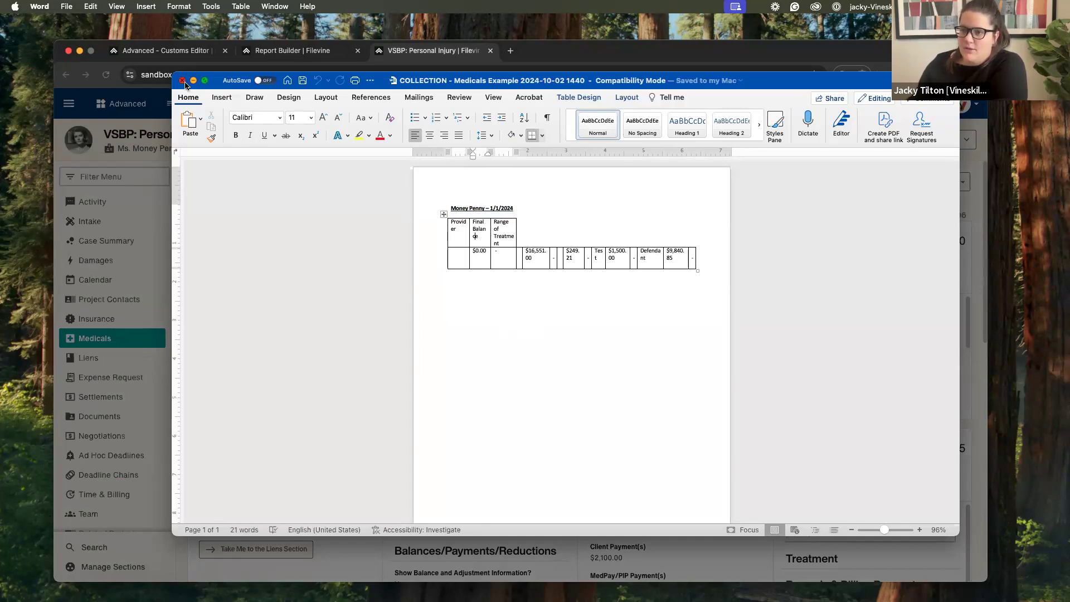
left_click(674, 121)
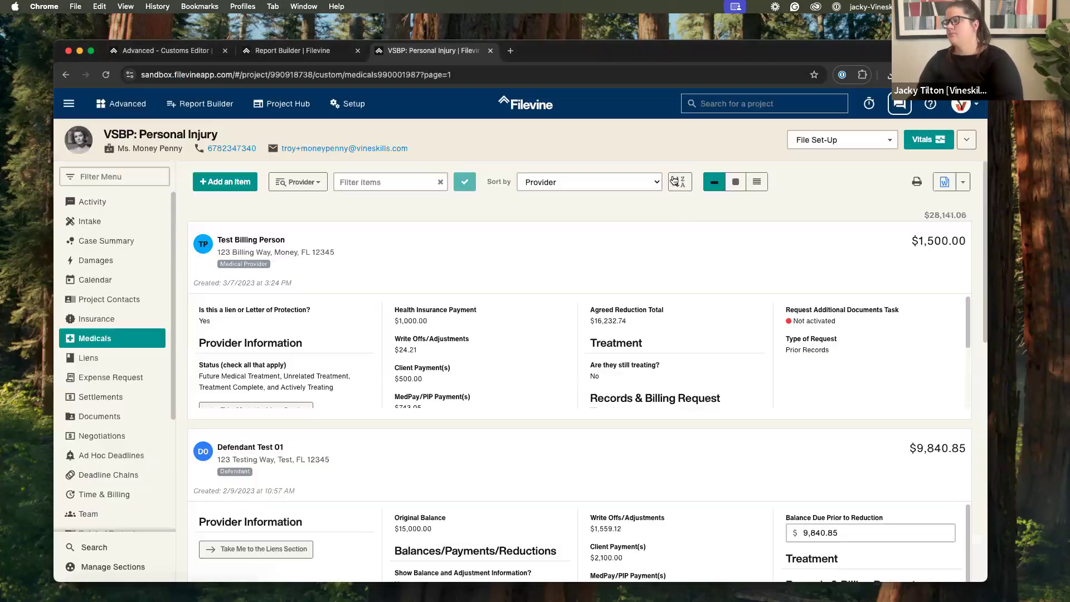
left_click(117, 362)
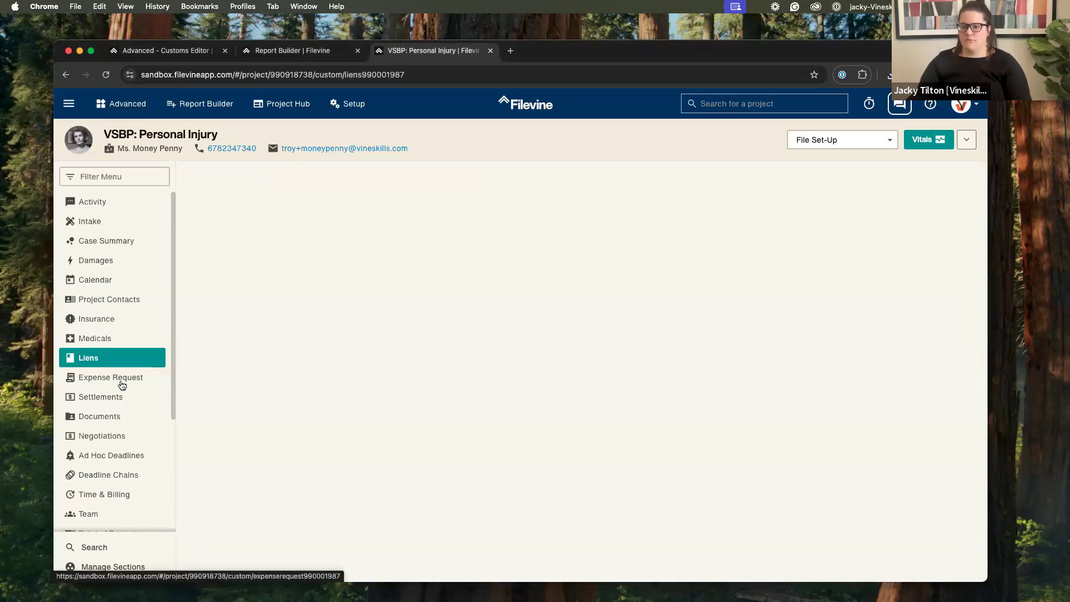
left_click(122, 383)
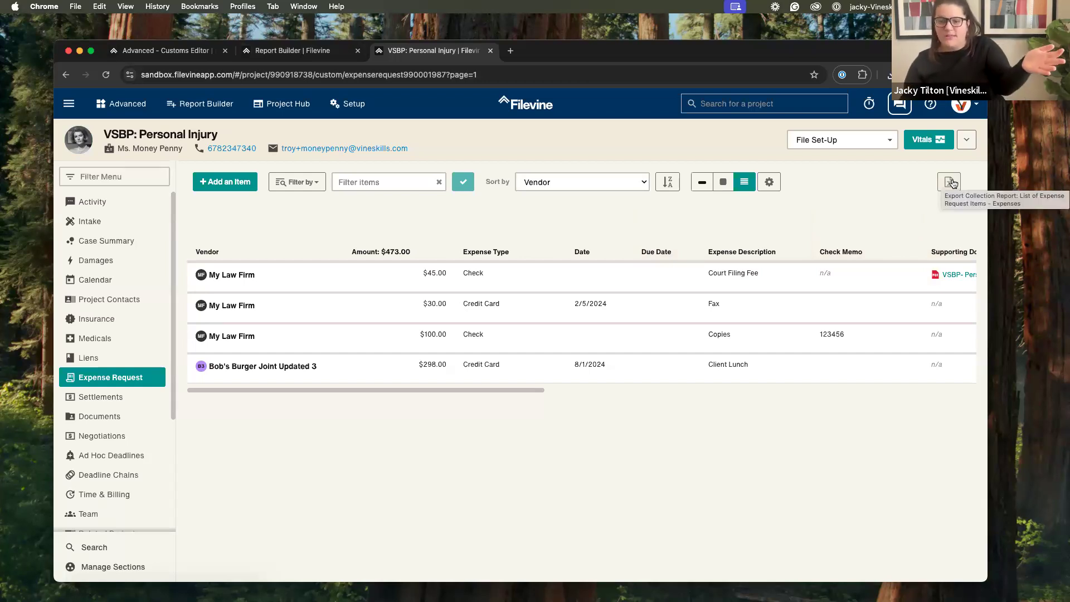
Step: Share the "List of Expense Request Items - Expenses" report with the Vineskills Sandbox org, and check its sharing settings again
left_click(311, 54)
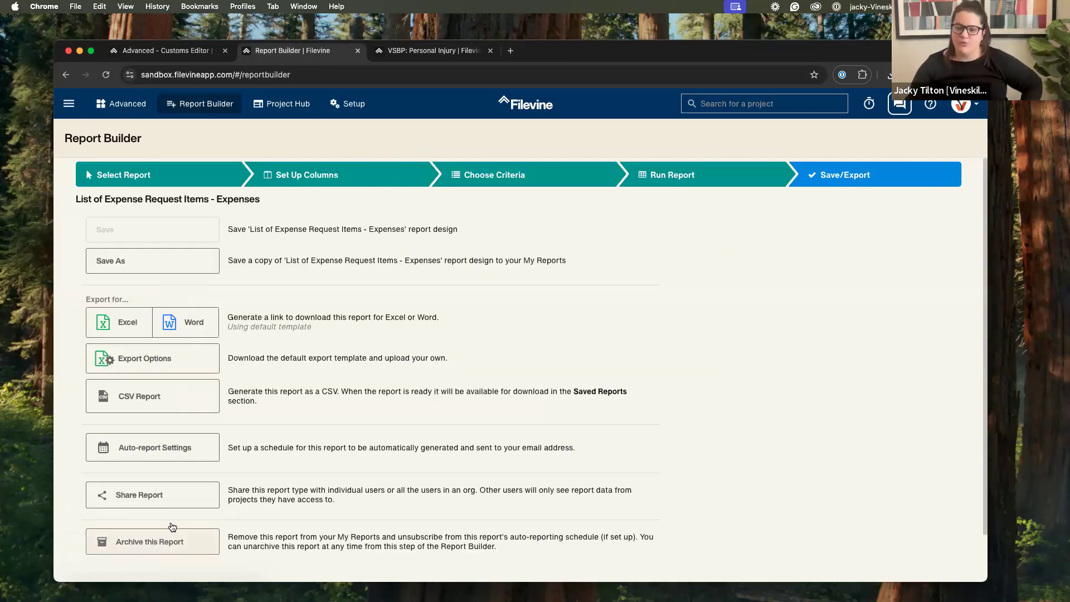
left_click(163, 494)
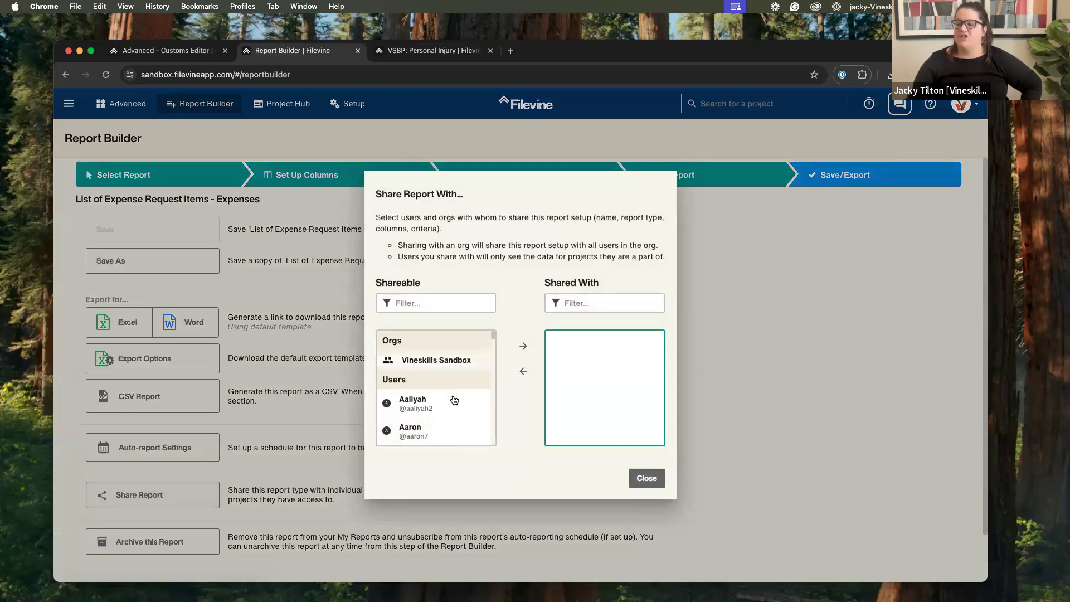
left_click(440, 360)
left_click(523, 346)
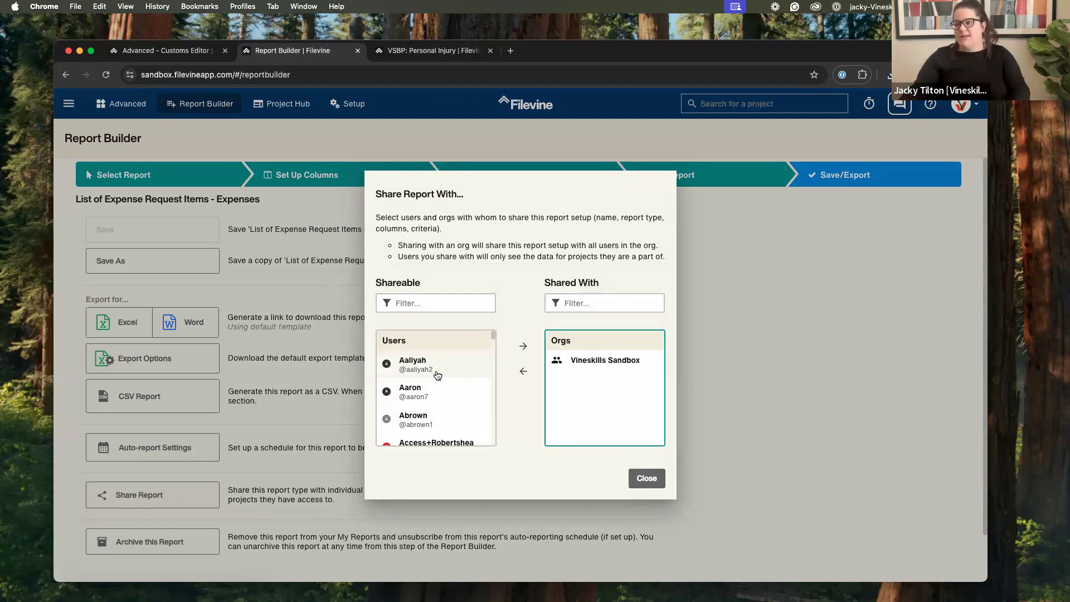
left_click(653, 479)
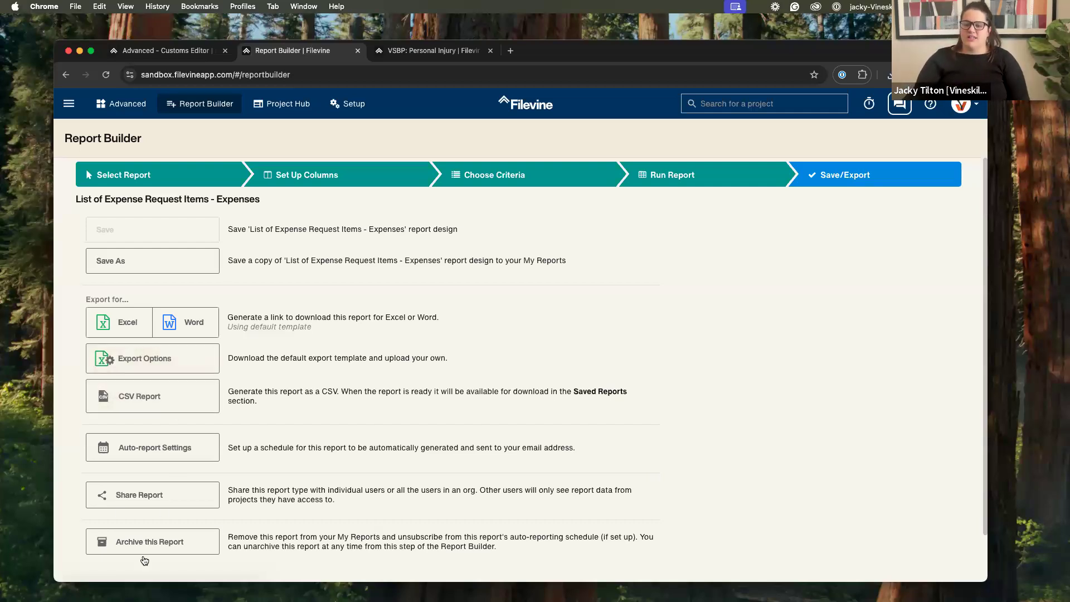
left_click(166, 497)
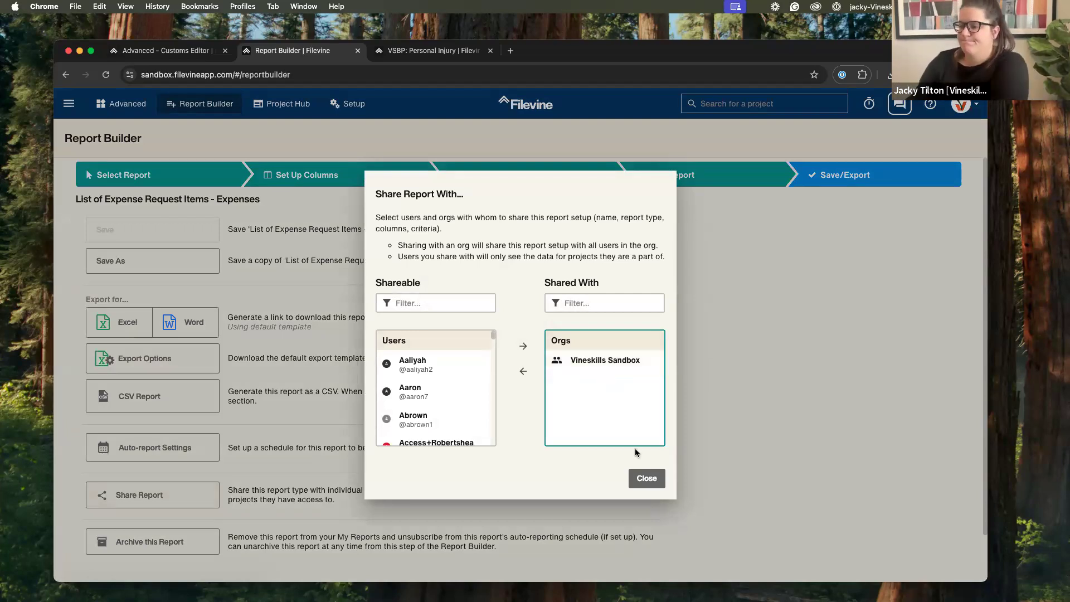
left_click(646, 478)
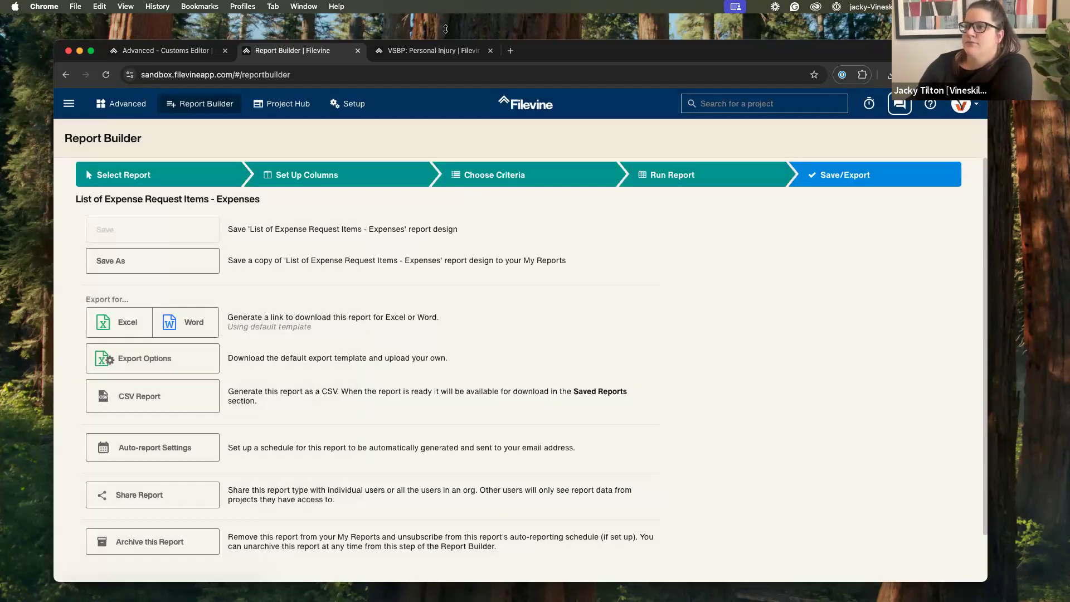
Step: Open the Report Builder from the VSBP: Personal Injury project and create a new Audit Report
left_click(432, 50)
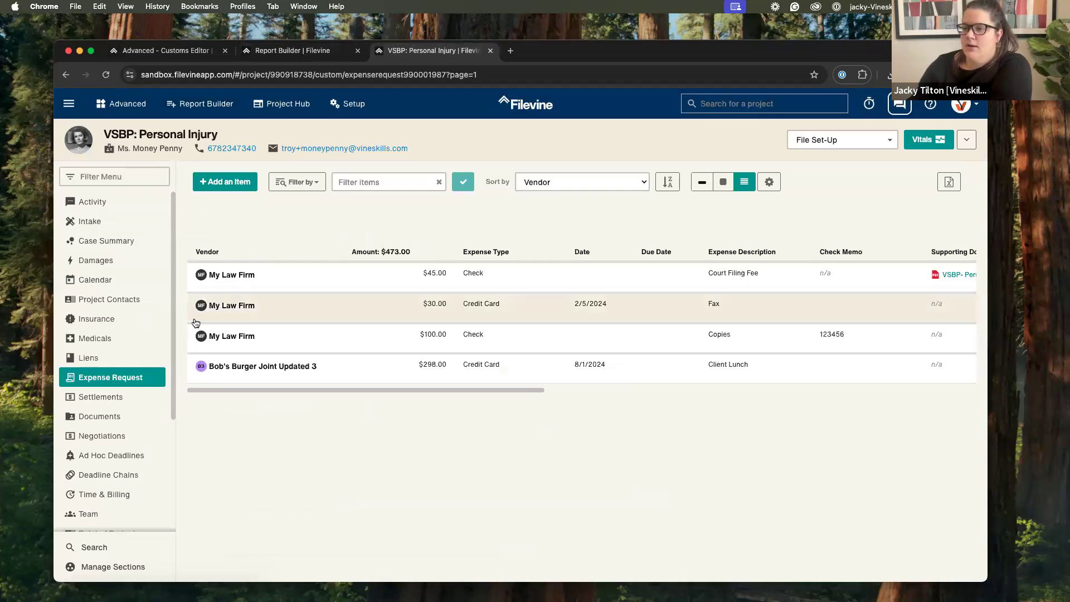
left_click(177, 108)
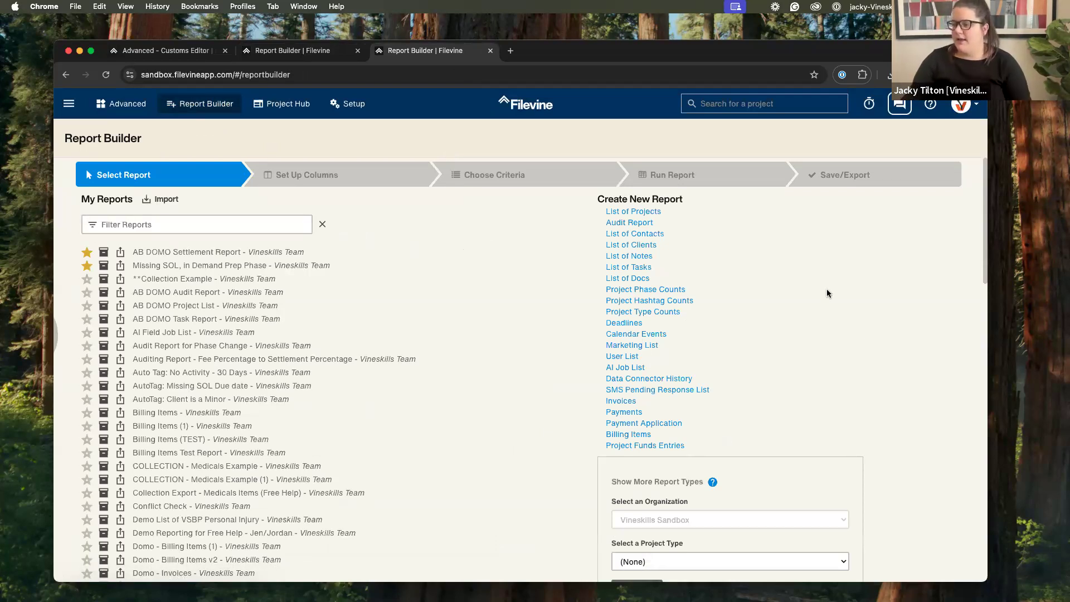
left_click(632, 224)
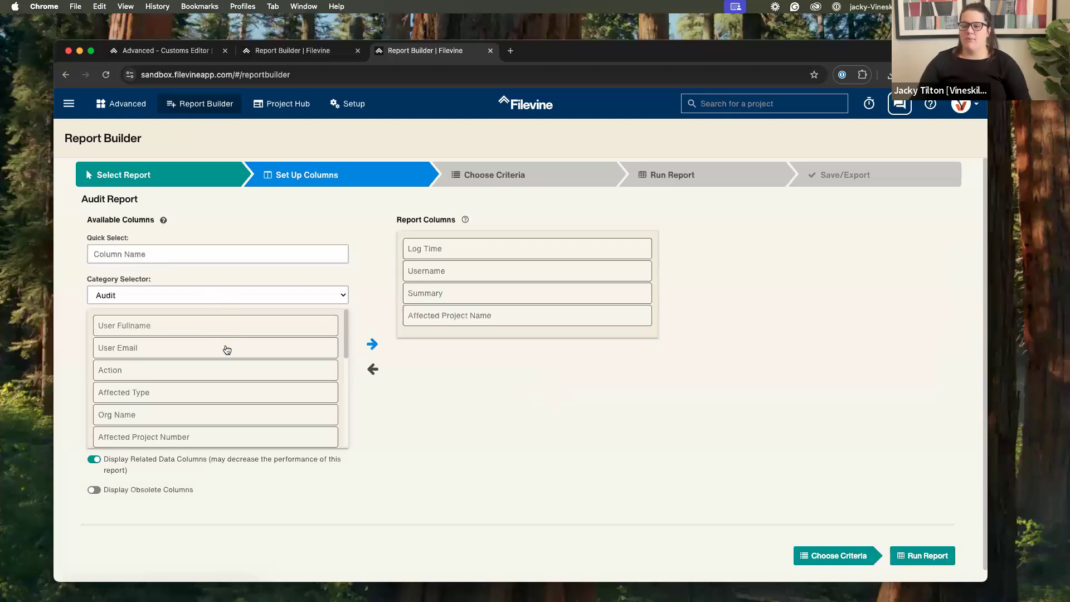
Step: Add the User Fullname, User Email, Action, Affected Type, Org Name, Affected Project Number and Affected Project URL columns to the Audit Report
scroll(224, 349, "down", 1)
left_click(210, 282)
left_click(207, 282)
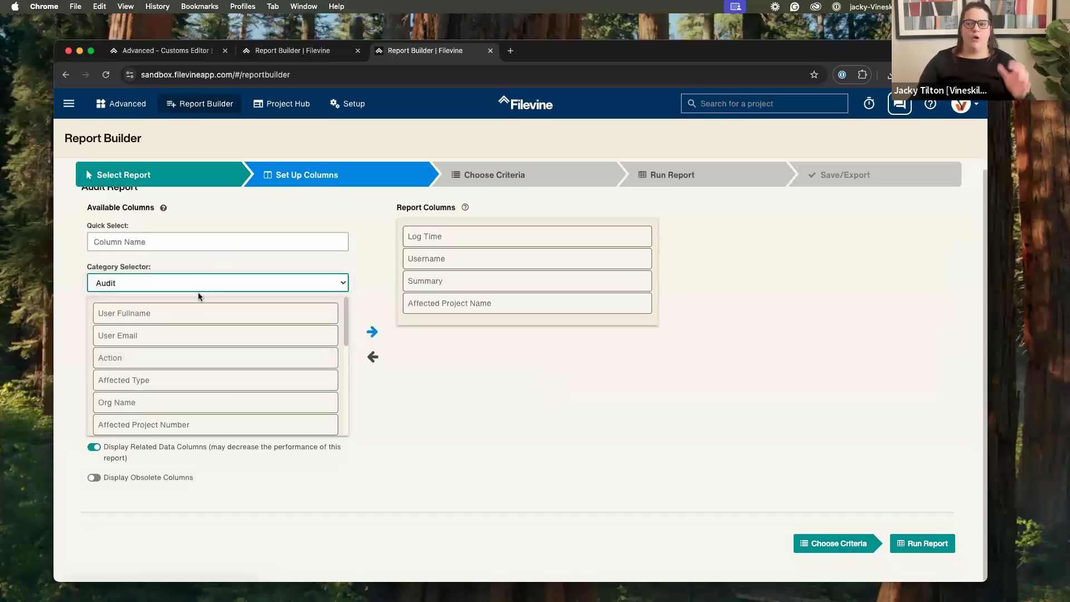
left_click(193, 322)
left_click(195, 342)
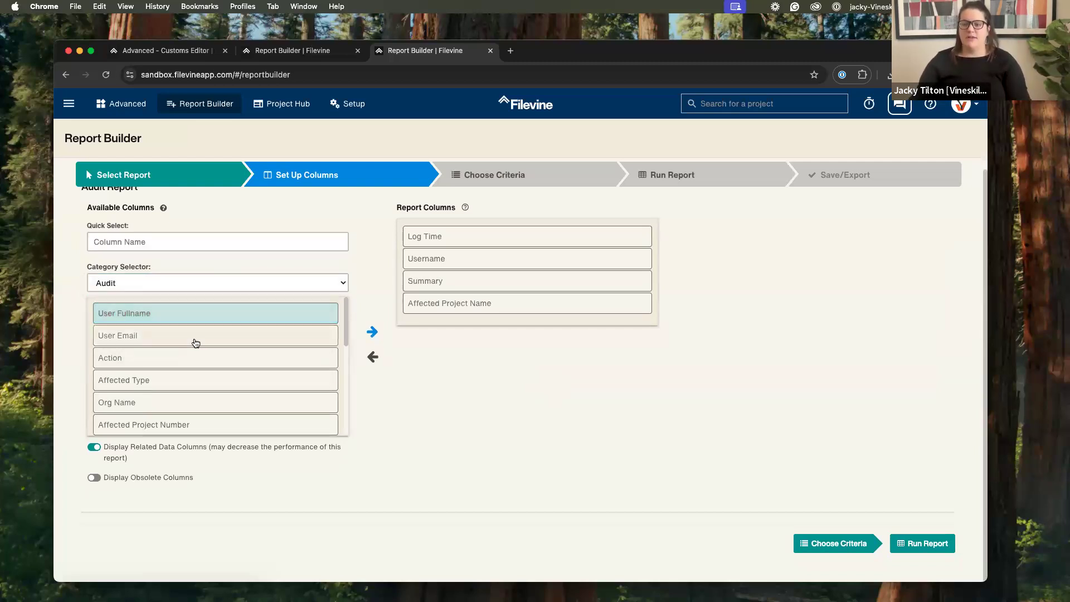
left_click(194, 318, "super")
left_click(183, 361, "super")
scroll(183, 361, "down", 1)
left_click(183, 357, "super")
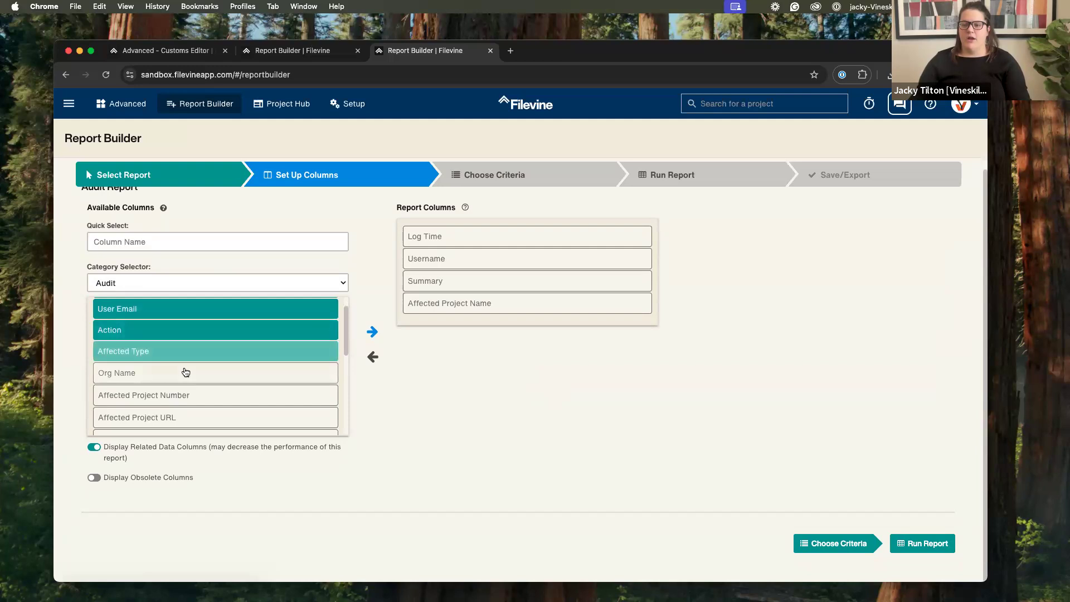
left_click(184, 370, "super")
left_click(197, 393, "super")
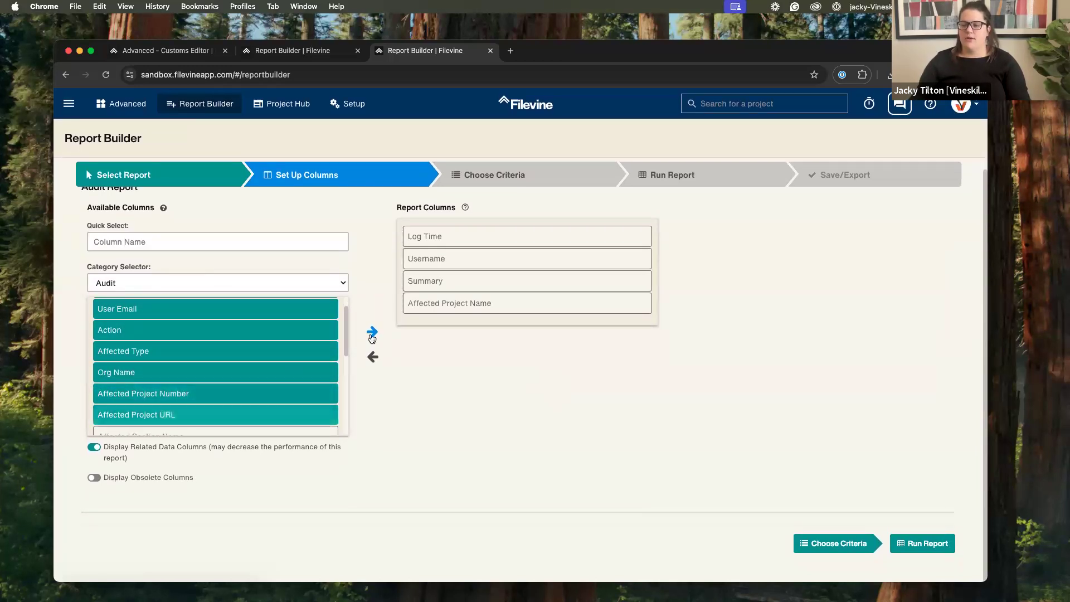
left_click(373, 332)
Step: Add the Affected Section Name, Affected Field Name, Affected Doc, Affected Username, Affected User Email and Affected Person columns to the report
left_click(127, 313)
left_click(135, 334)
left_click(146, 356)
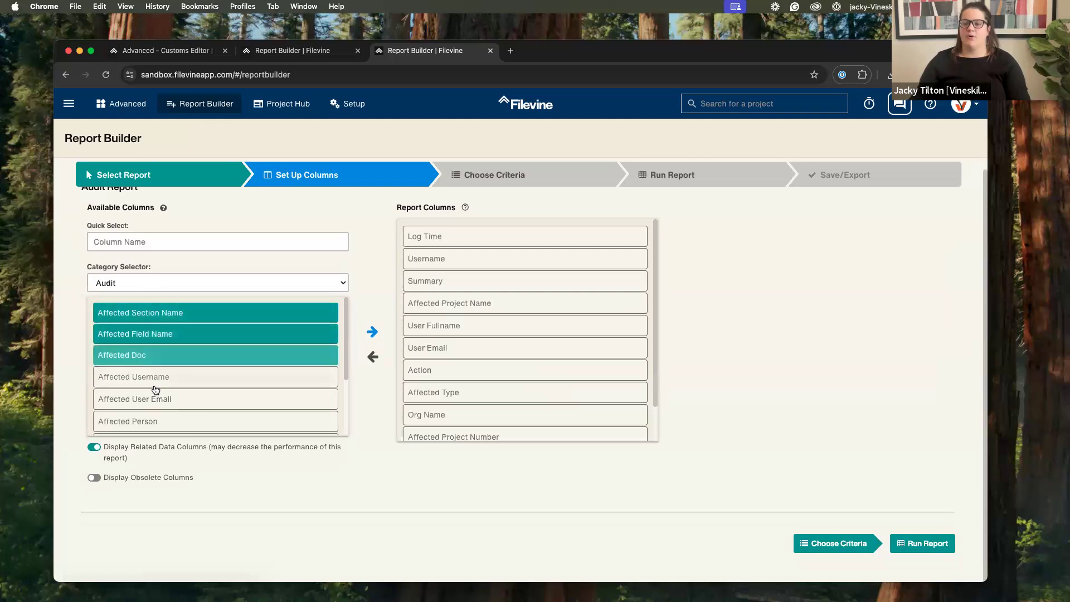
left_click(155, 379)
left_click(162, 402)
left_click(167, 420)
left_click(373, 331)
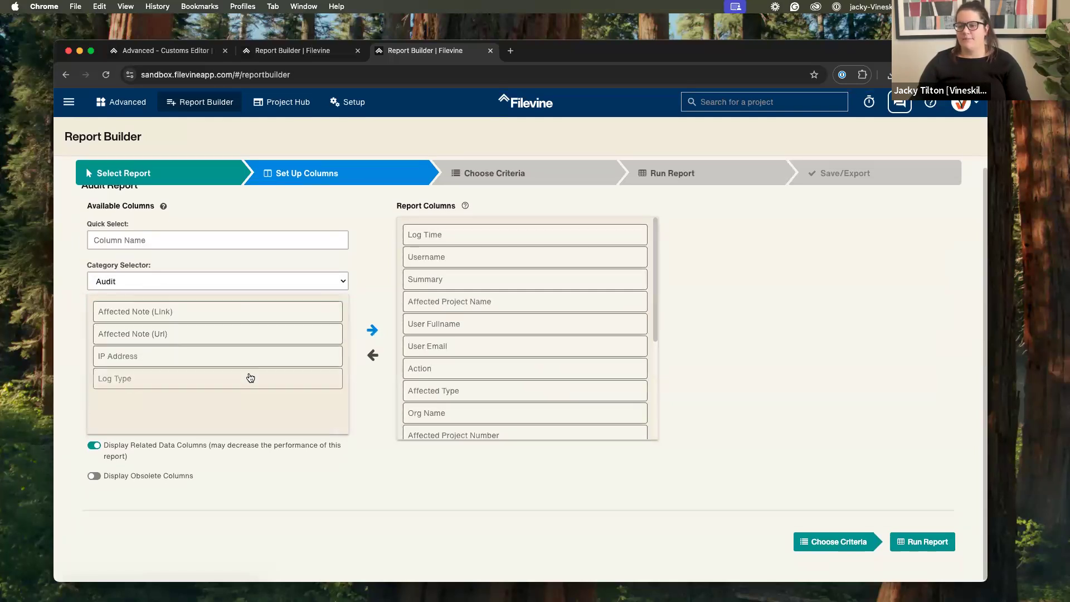
Step: Add the Affected Note (Link), Affected Note (Url), IP Address and Log Type columns to the report
left_click(203, 313)
left_click(202, 336)
left_click(199, 356)
left_click(196, 378)
left_click(373, 333)
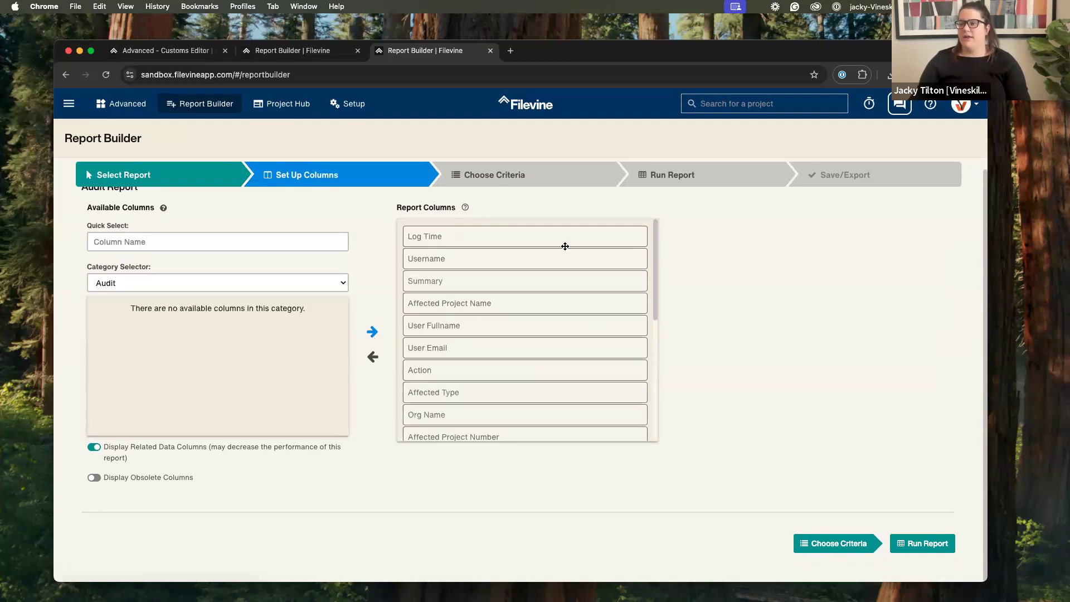
Step: In the Audit Report criteria, replace "Log Date within __ days before today" with the "Log Time between" criterion
left_click(533, 181)
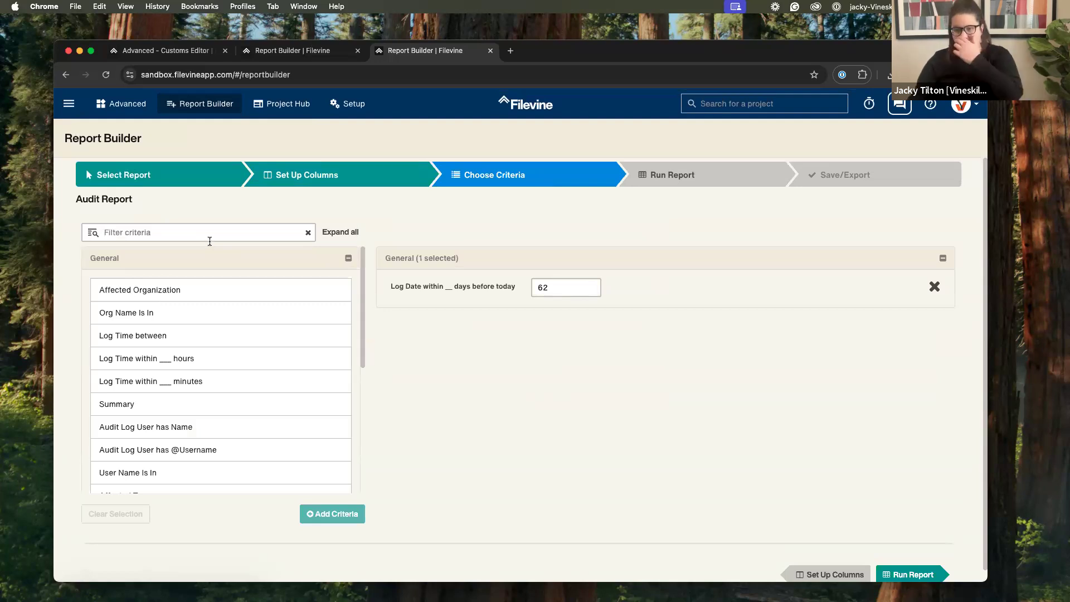
left_click_drag(552, 290, 525, 294)
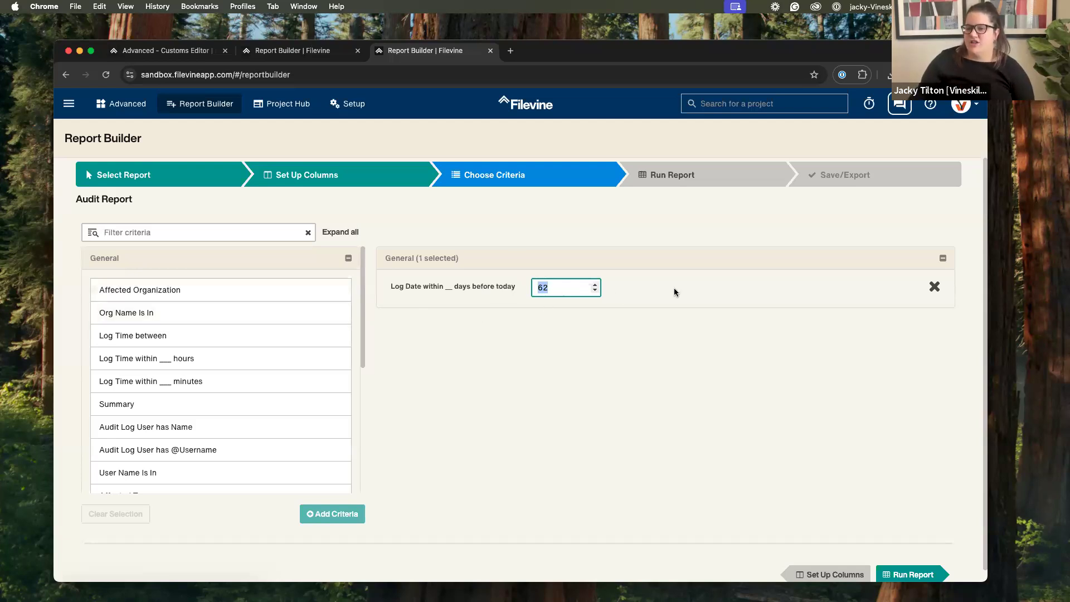
scroll(216, 437, "down", 1)
scroll(216, 437, "down", 10)
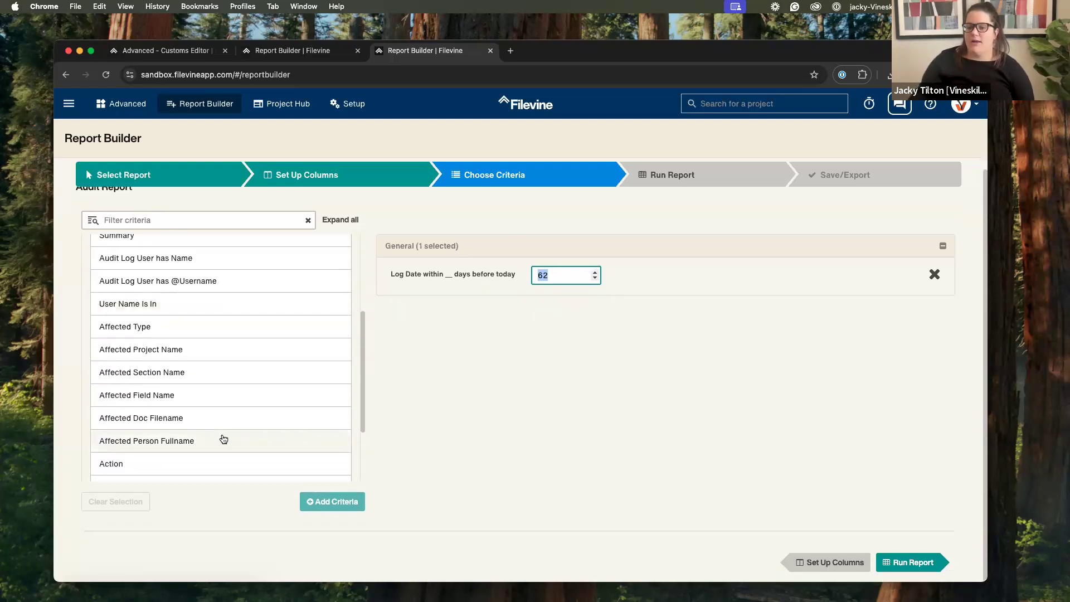
scroll(222, 423, "up", 10)
left_click(215, 323)
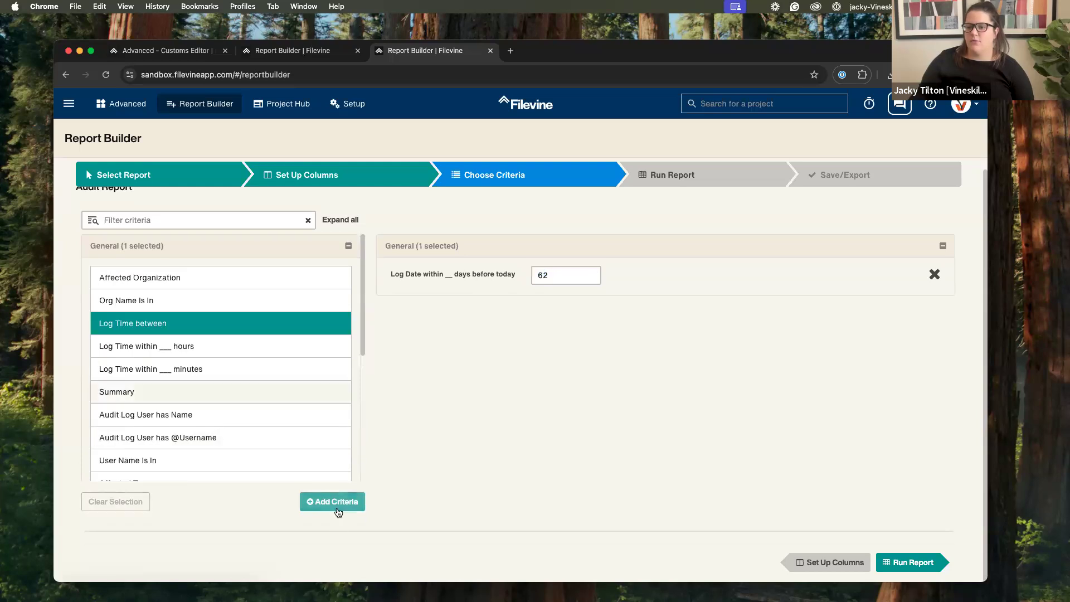
left_click(334, 503)
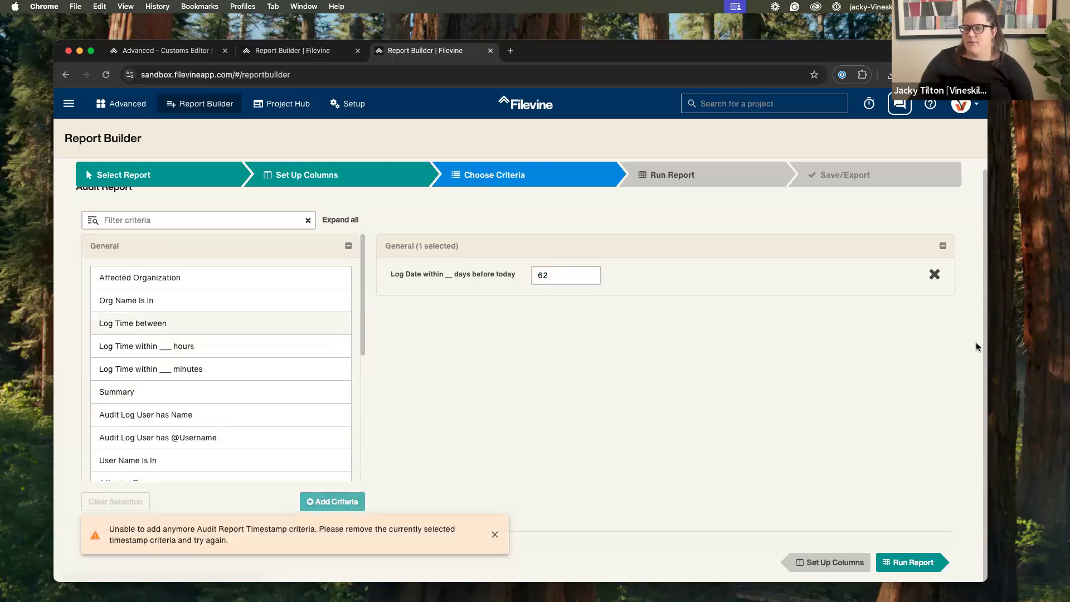
left_click(931, 276)
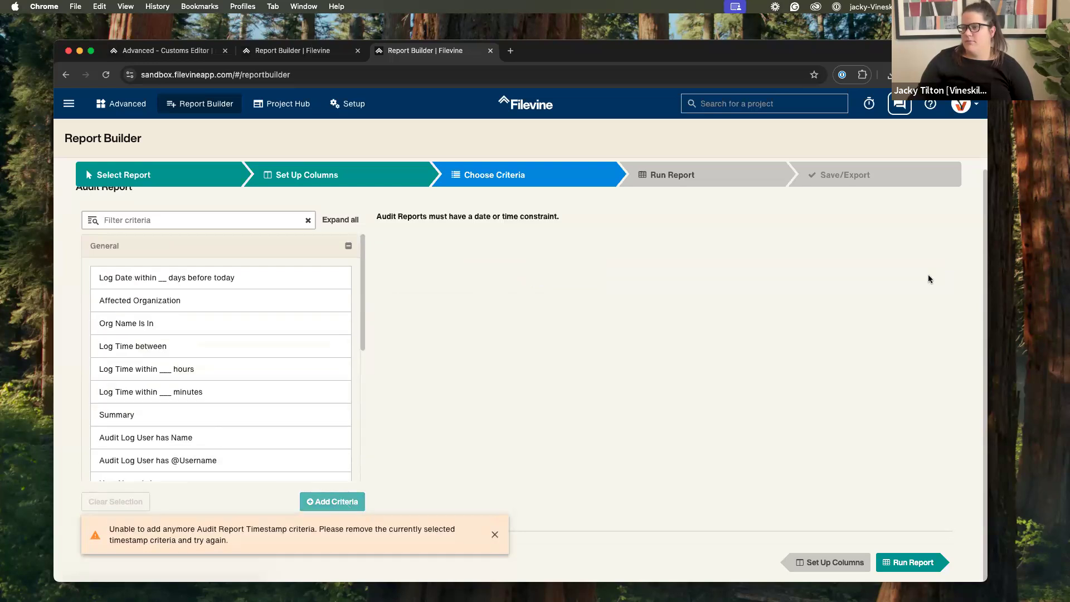
left_click(222, 346)
left_click(334, 501)
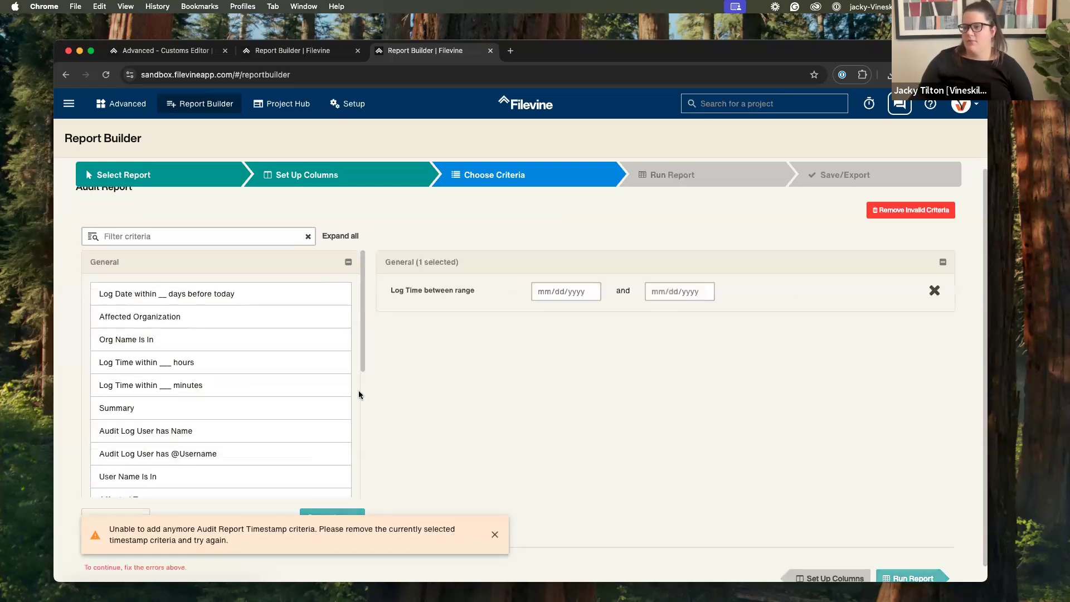
left_click(494, 534)
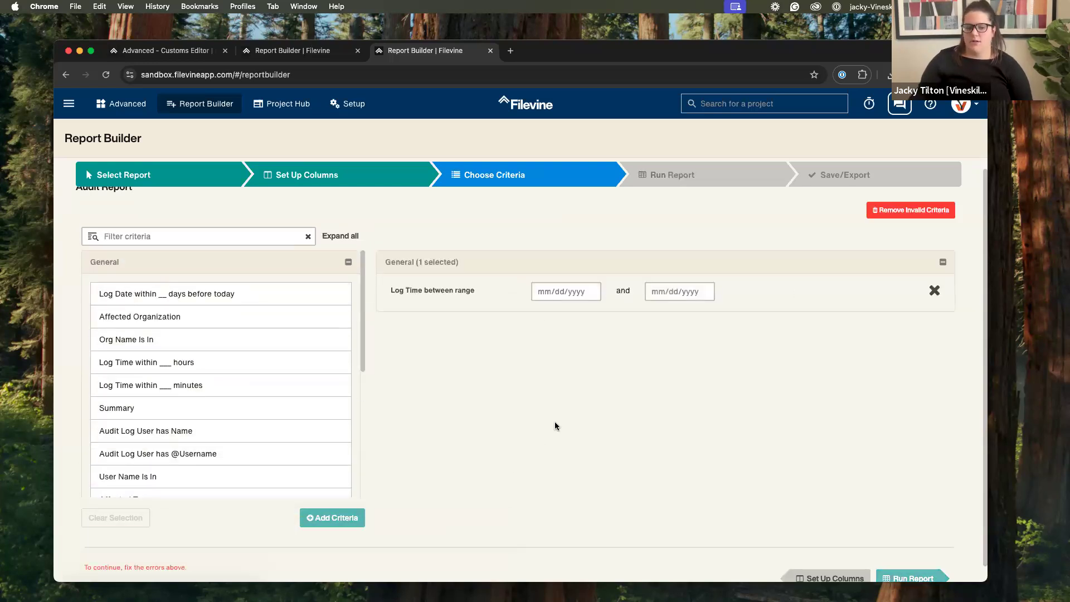
Step: Set the Log Time between range to 09/30/2024 and 10/02/2024
left_click(549, 290)
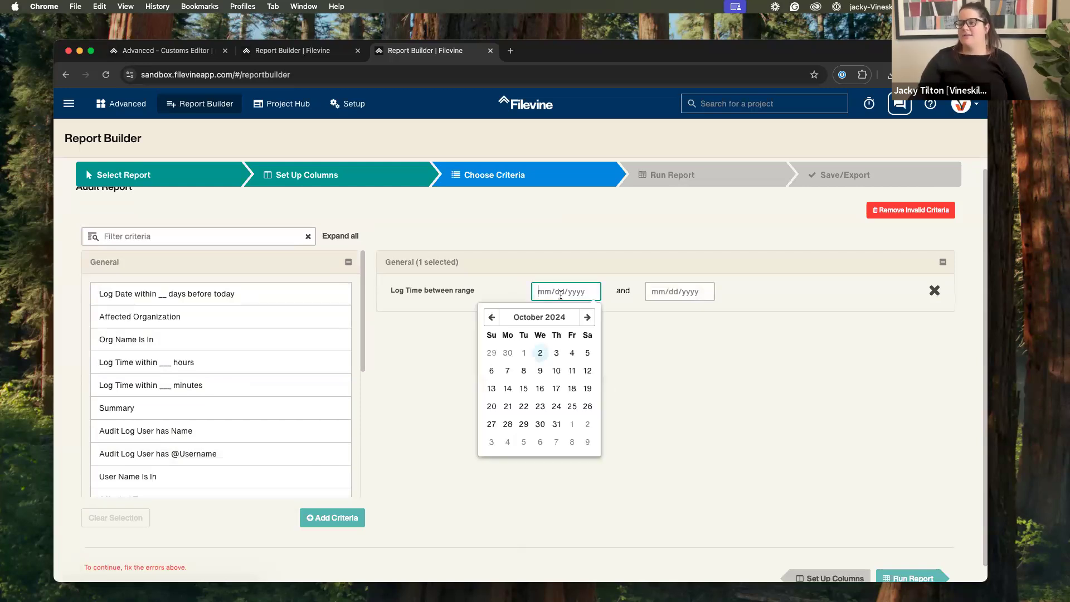
left_click(491, 318)
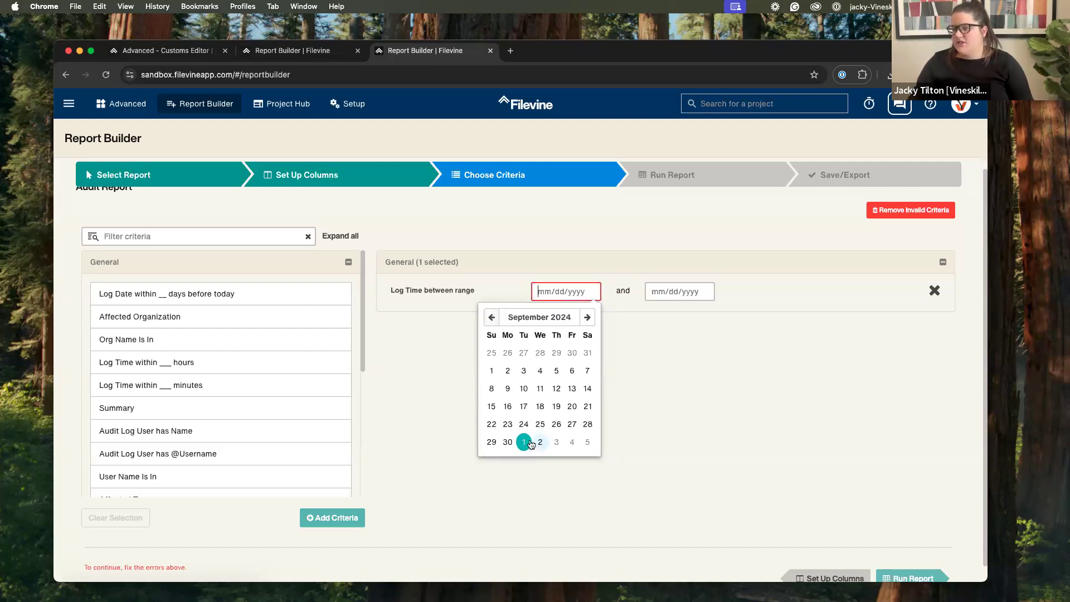
left_click(508, 442)
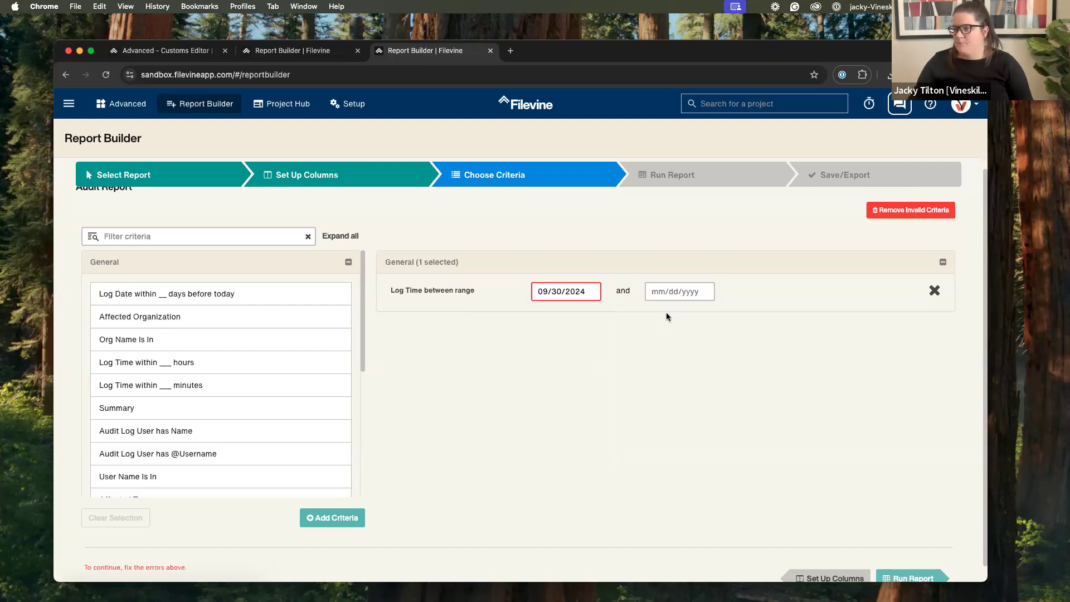
left_click(667, 293)
left_click(653, 352)
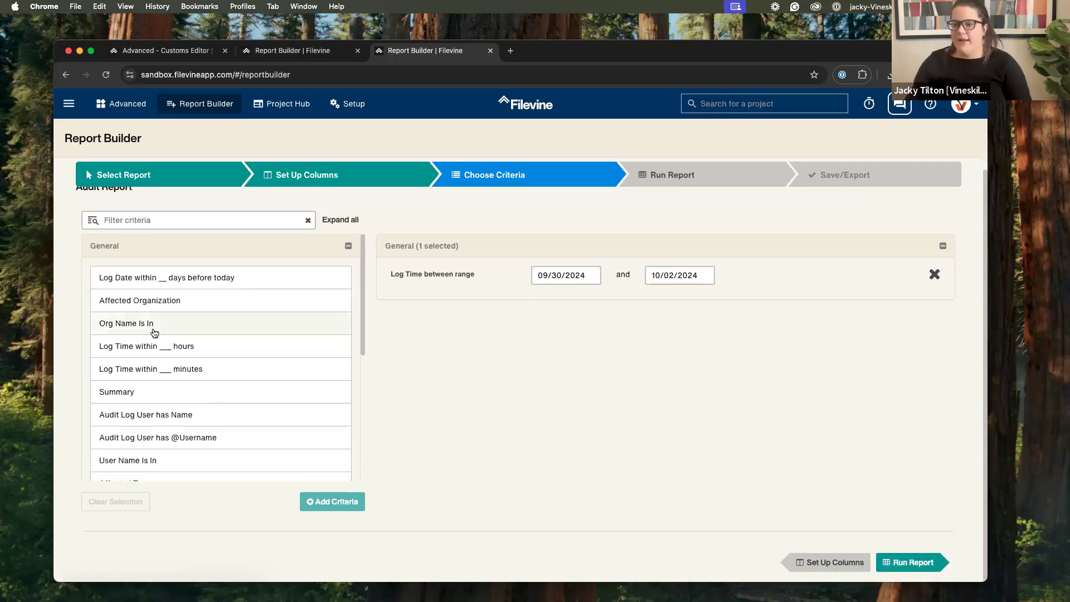
Step: Add the "Audit Log User has Name" criterion, set it to contains, and enter the user's first name
left_click(230, 425)
left_click(347, 511)
left_click(580, 334)
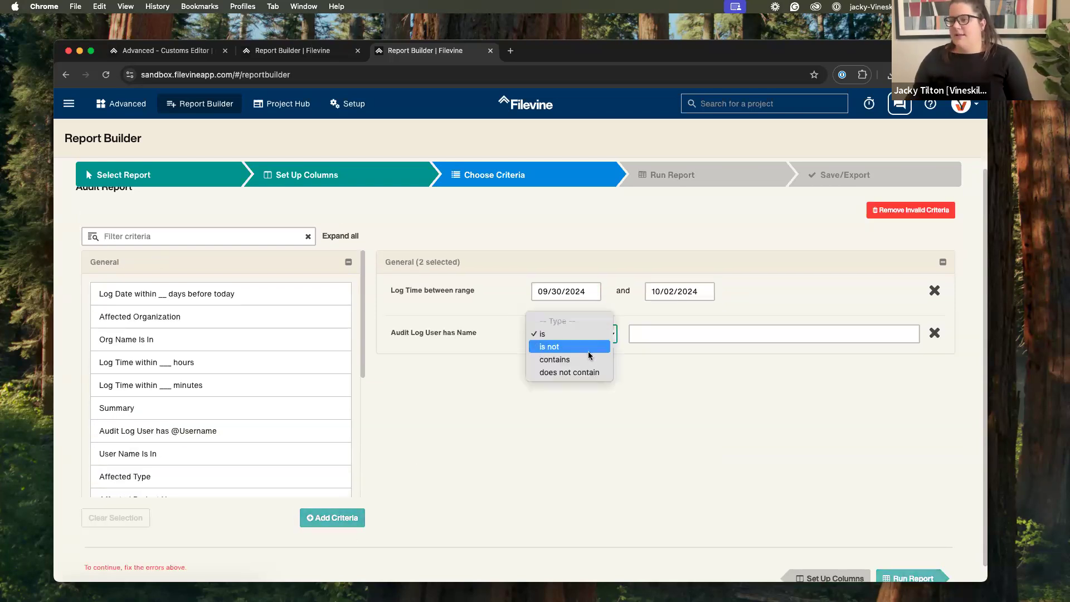
left_click(589, 360)
left_click(659, 339)
type("Derek")
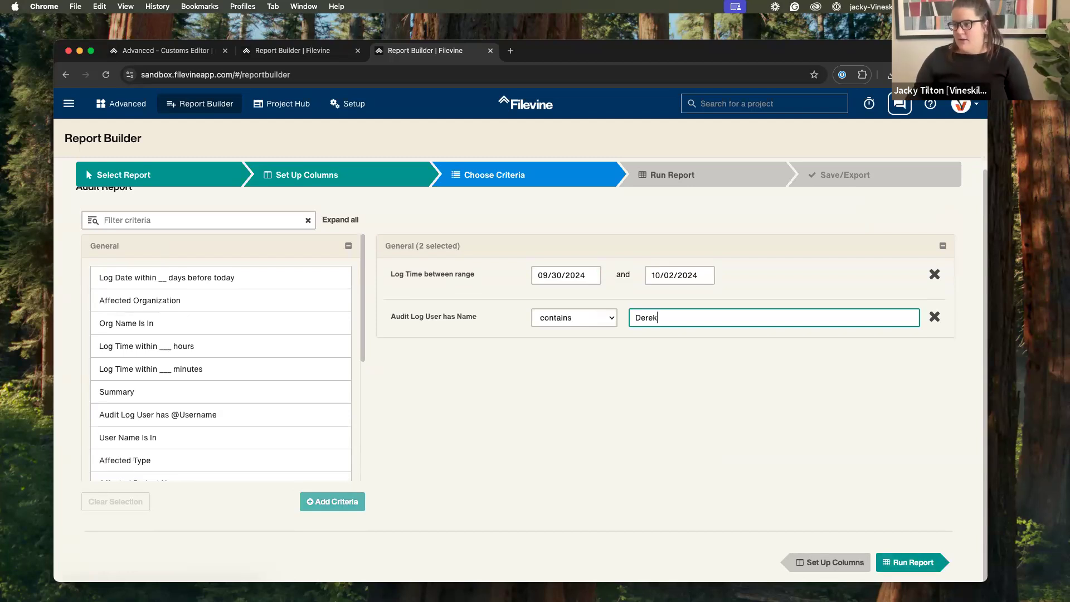
Step: Change the Audit Log User has Name criterion to contain "Vineskills" and run the Audit Report
left_click_drag(697, 325, 576, 314)
type("Vineskills")
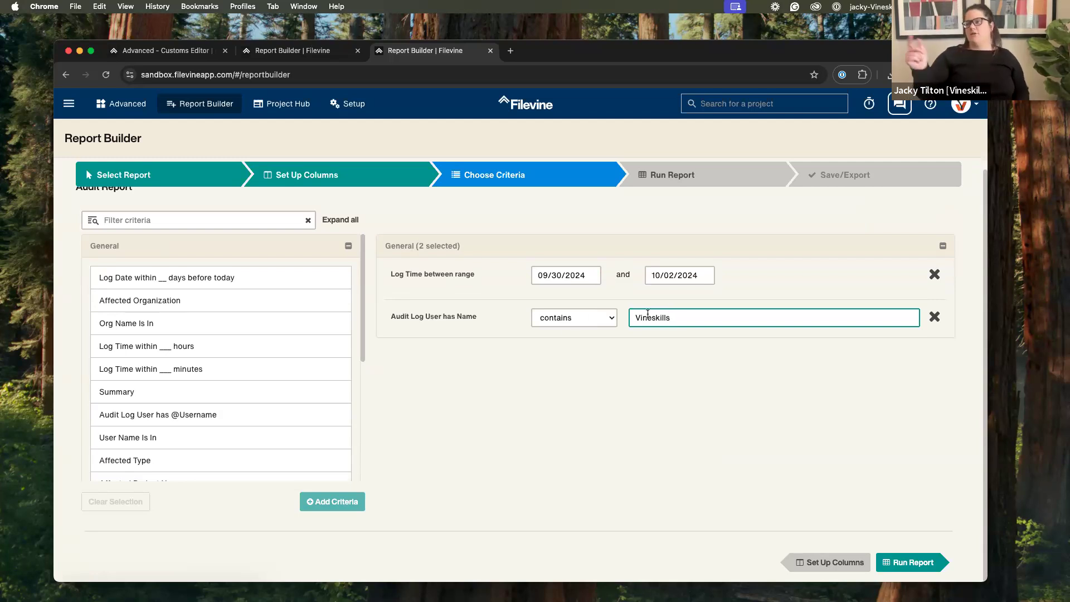
left_click(674, 176)
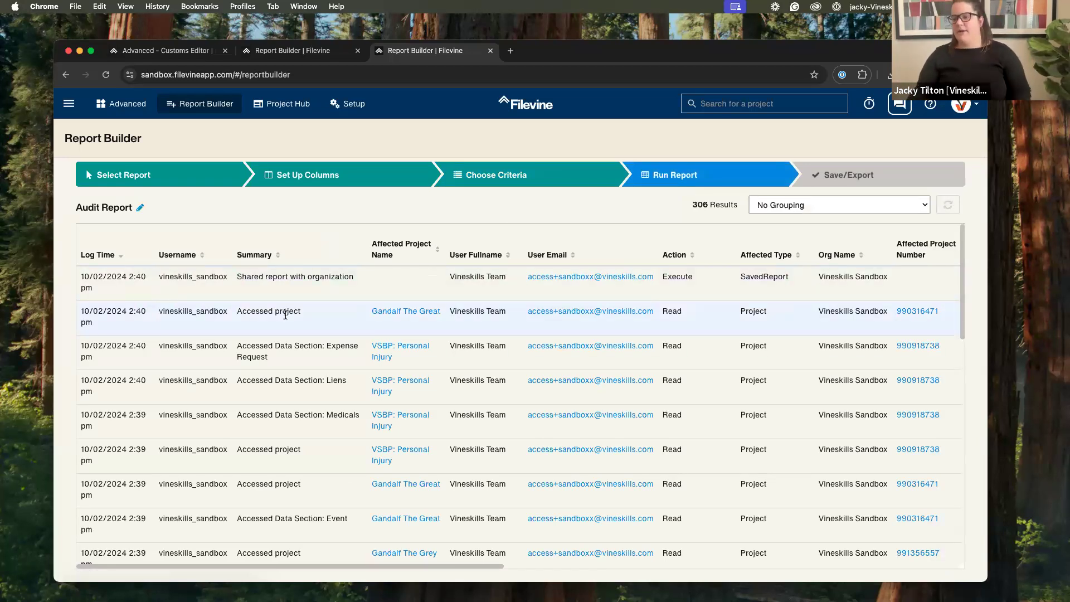
Step: Review the audit log entries, checking the log times, summaries and affected projects
scroll(310, 324, "down", 1)
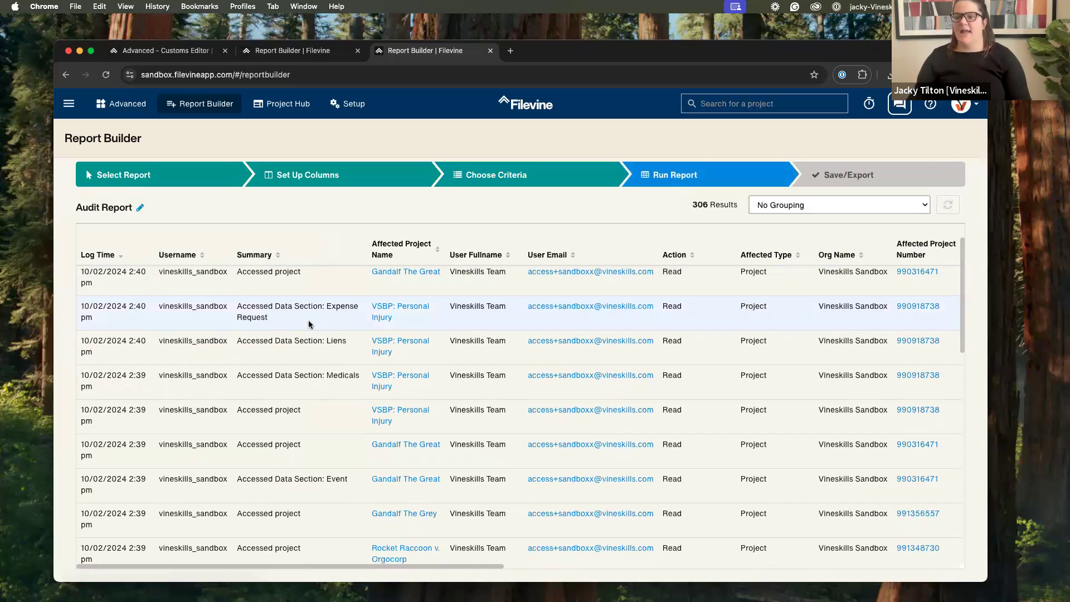
scroll(127, 376, "down", 3)
scroll(134, 387, "down", 4)
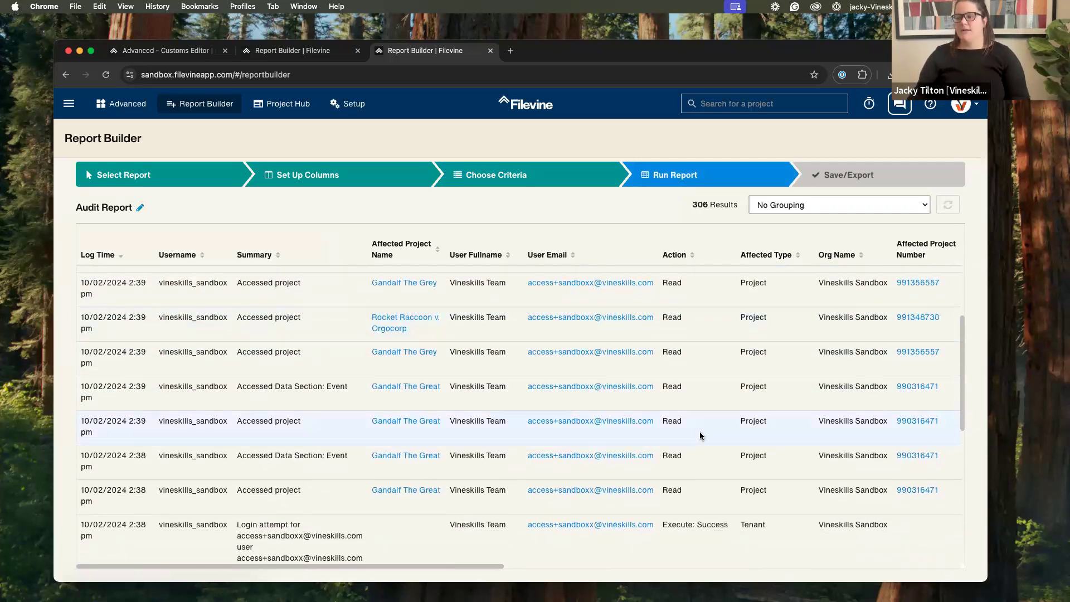
scroll(701, 435, "down", 4)
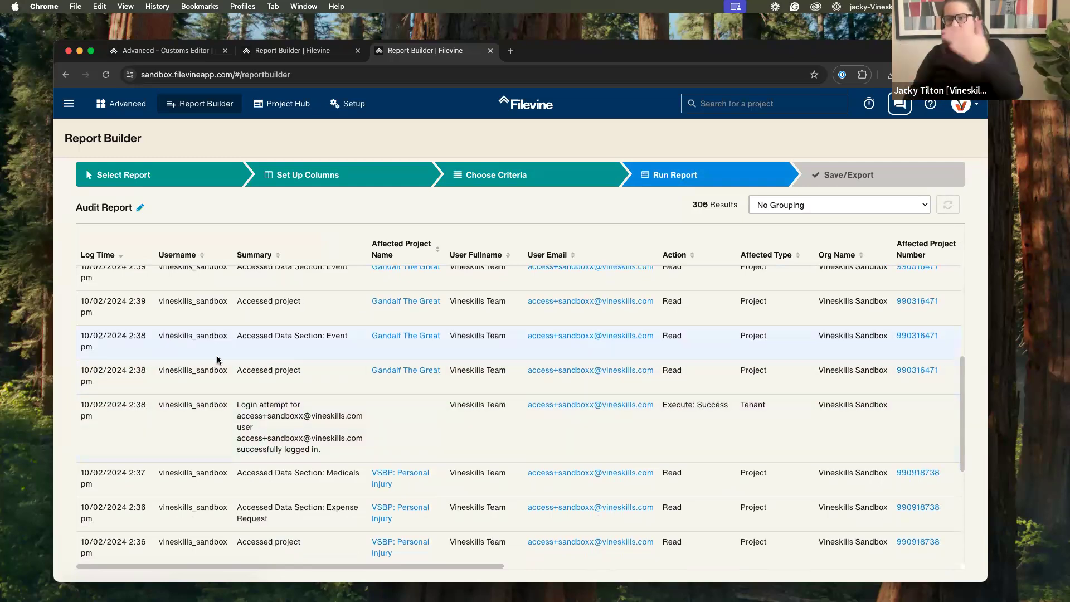
scroll(277, 343, "down", 2)
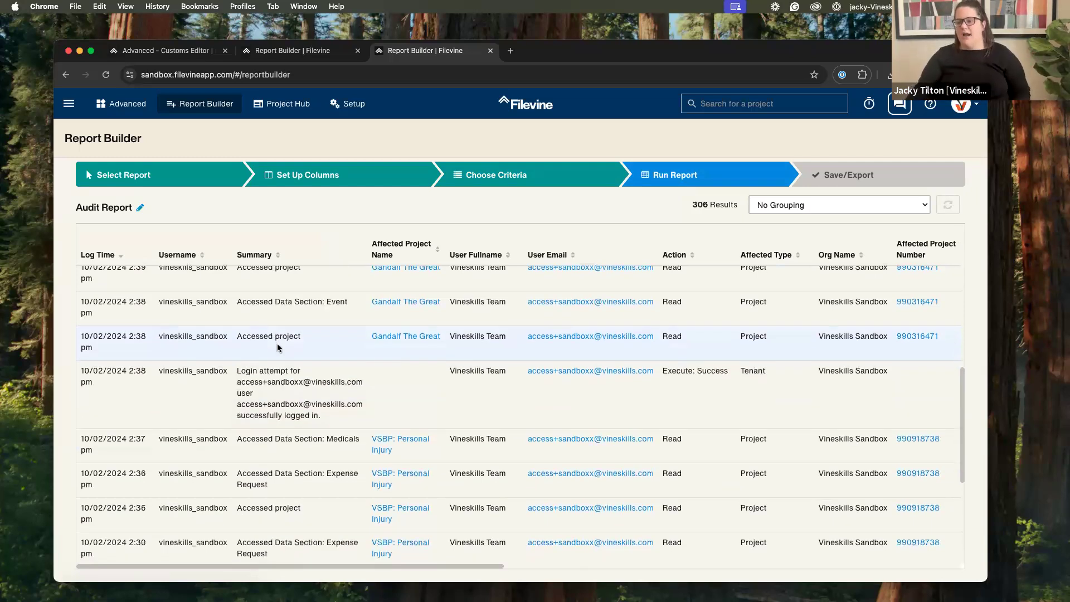
scroll(407, 435, "down", 5)
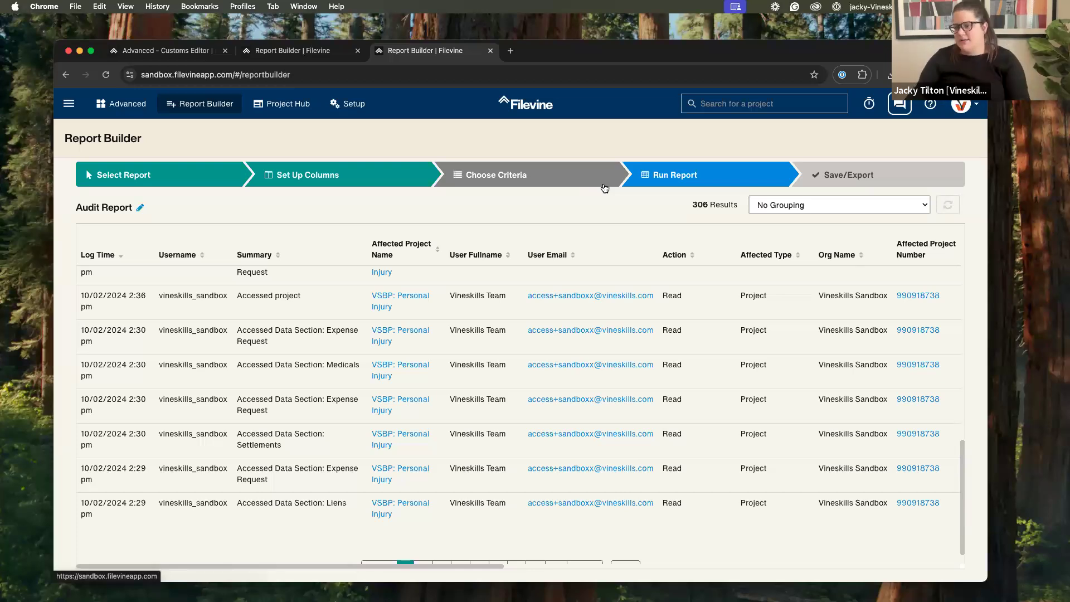
scroll(498, 306, "up", 5)
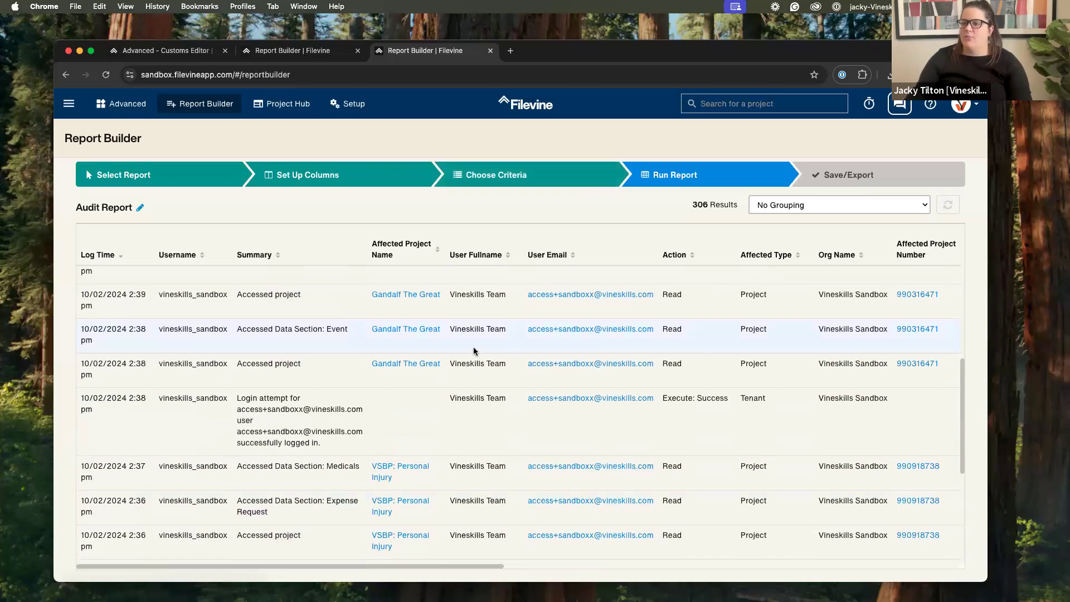
scroll(474, 351, "up", 3)
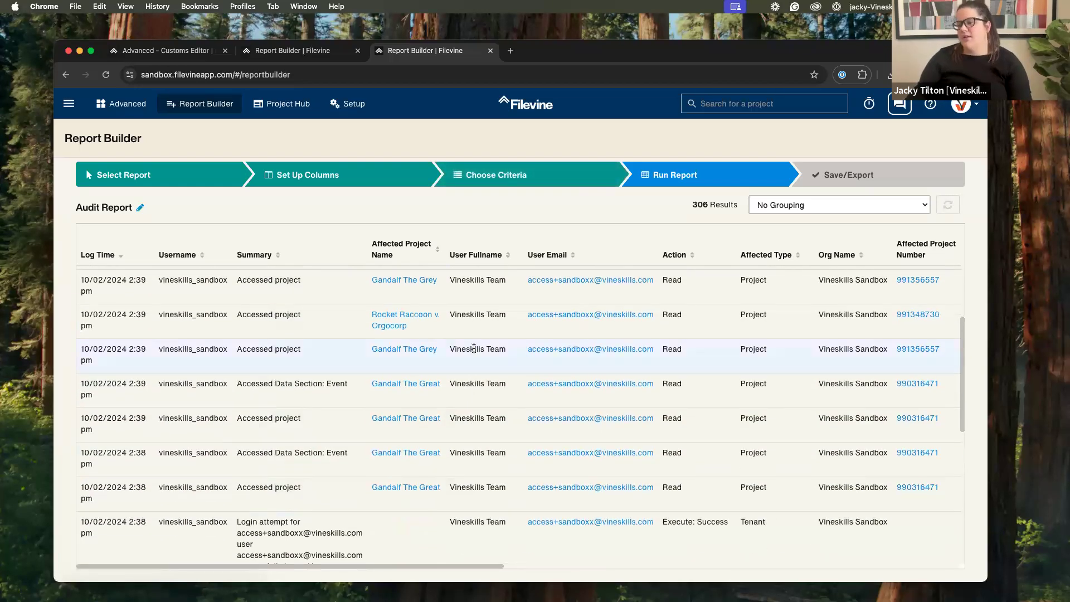
Step: Return to the report criteria and add the Affected Project Name criterion
left_click(504, 176)
scroll(282, 384, "down", 10)
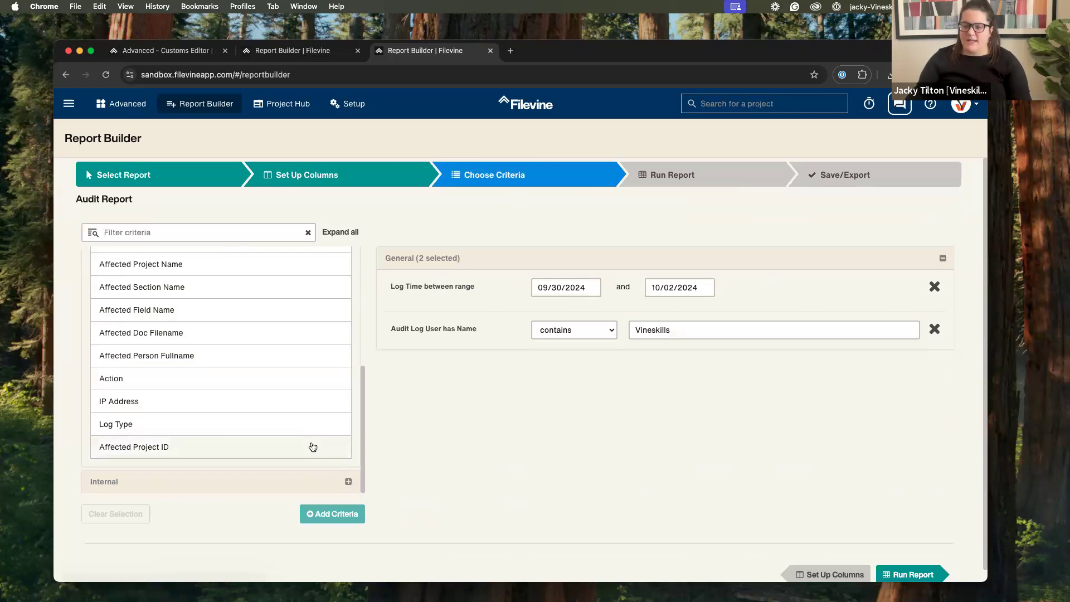
scroll(312, 444, "up", 10)
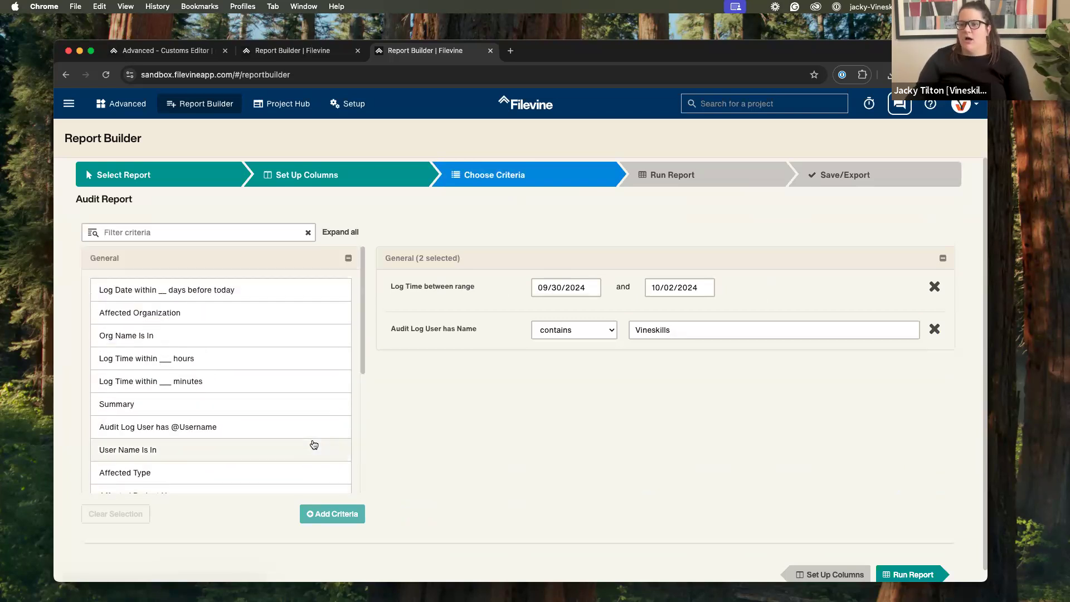
scroll(259, 383, "down", 5)
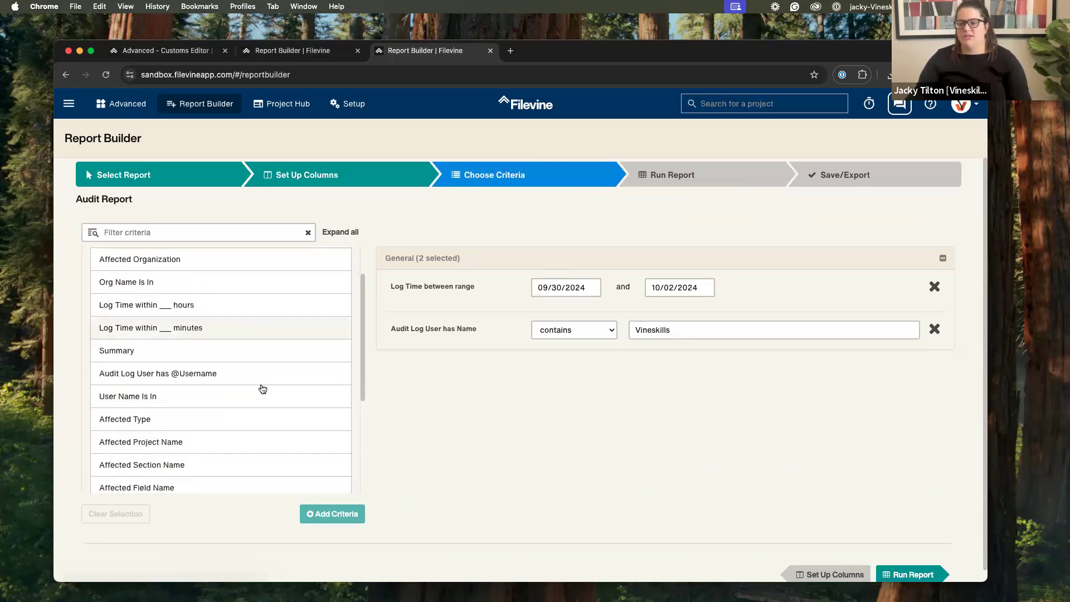
left_click(219, 313)
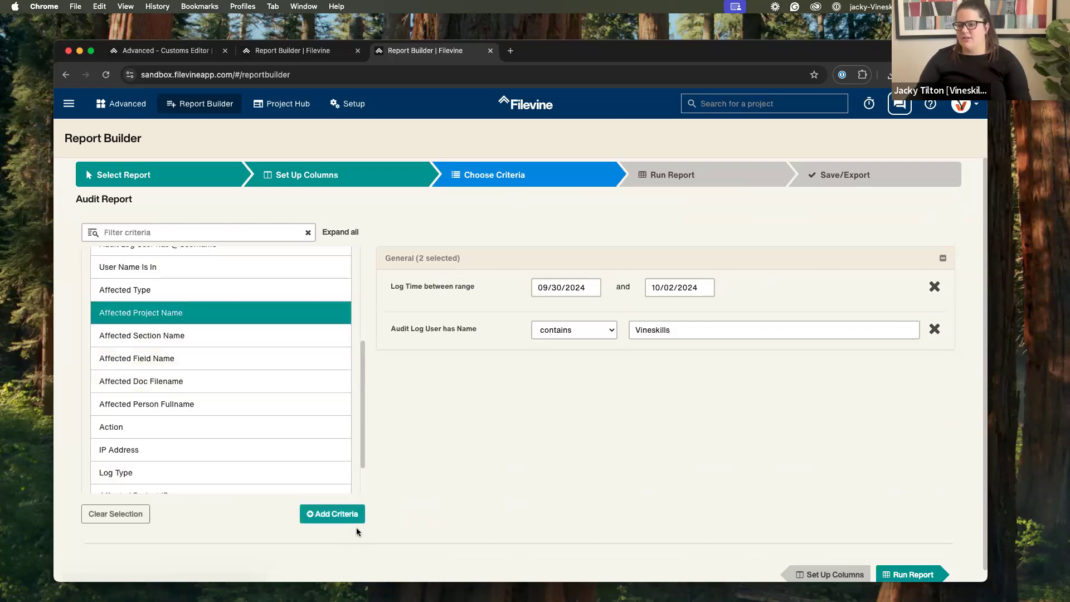
left_click(349, 515)
Step: Set the Affected Project Name criterion to contains "The" and run the report
left_click(546, 383)
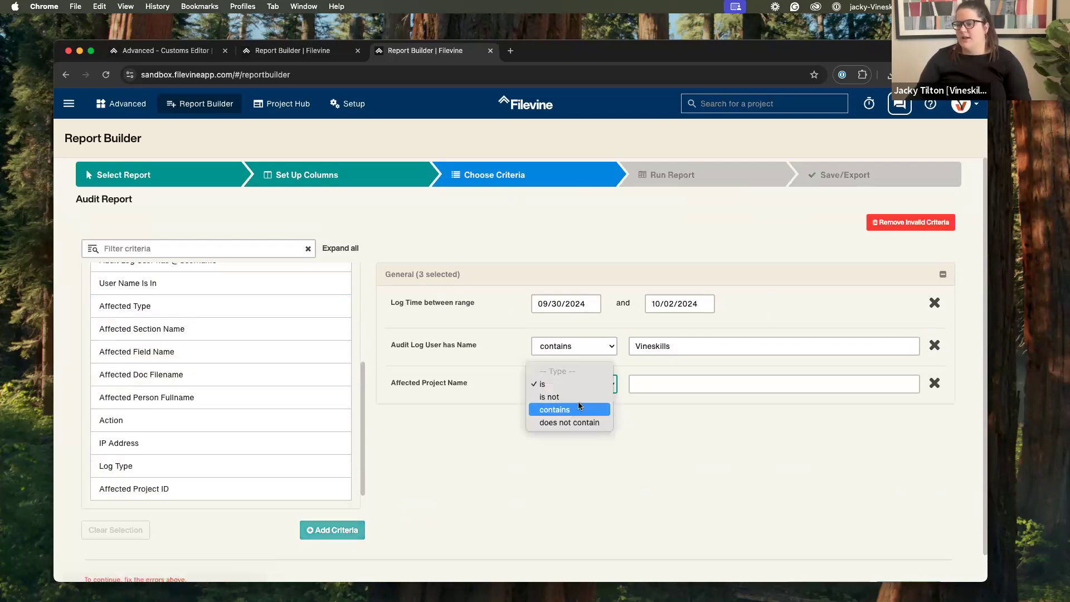
left_click(577, 407)
left_click(639, 392)
type("The")
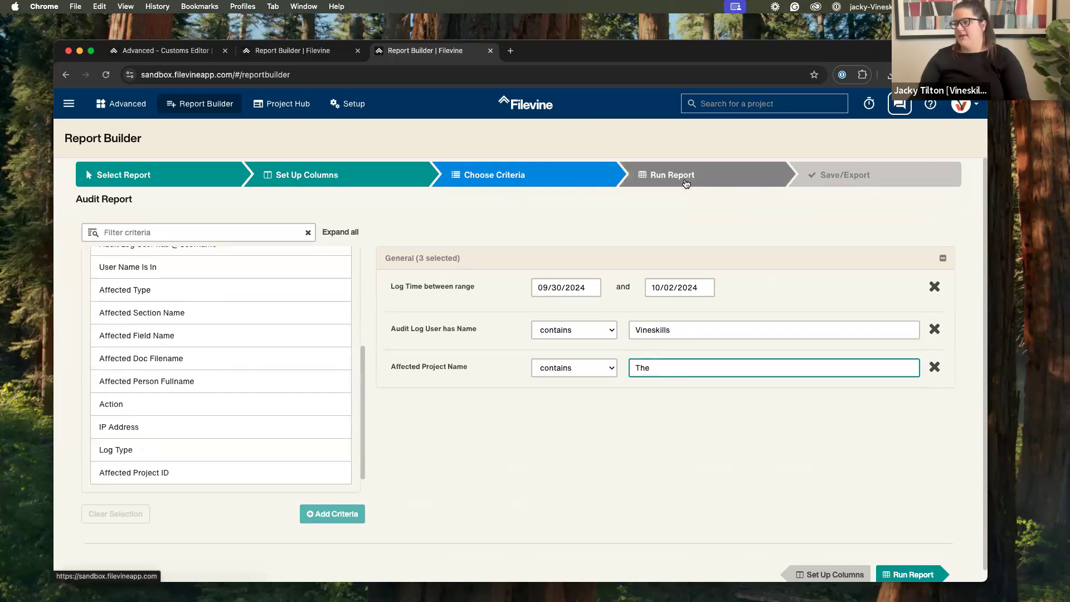
left_click(689, 172)
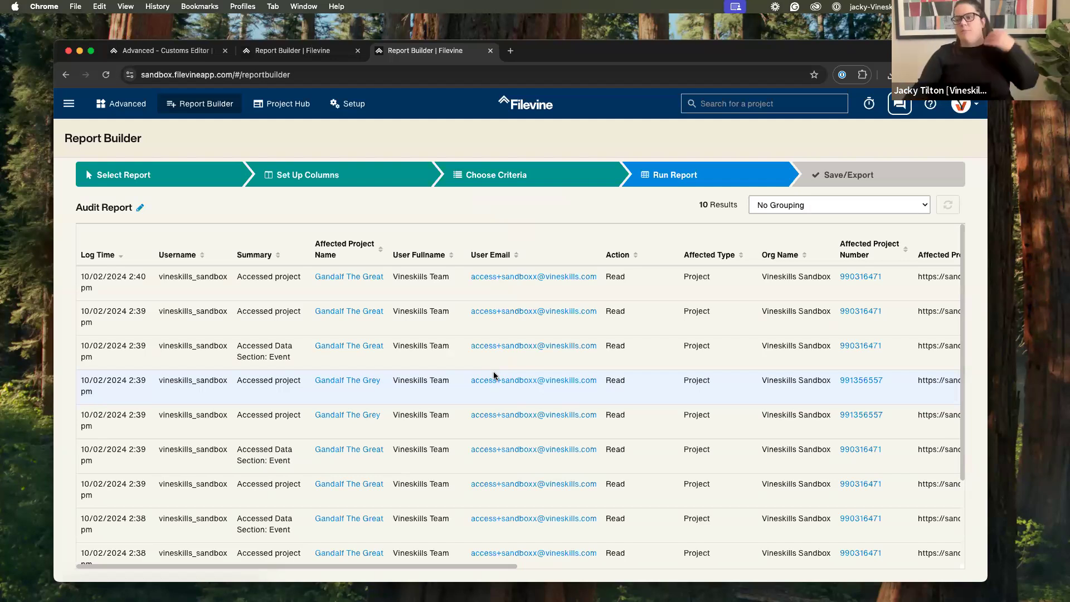
scroll(615, 390, "down", 1)
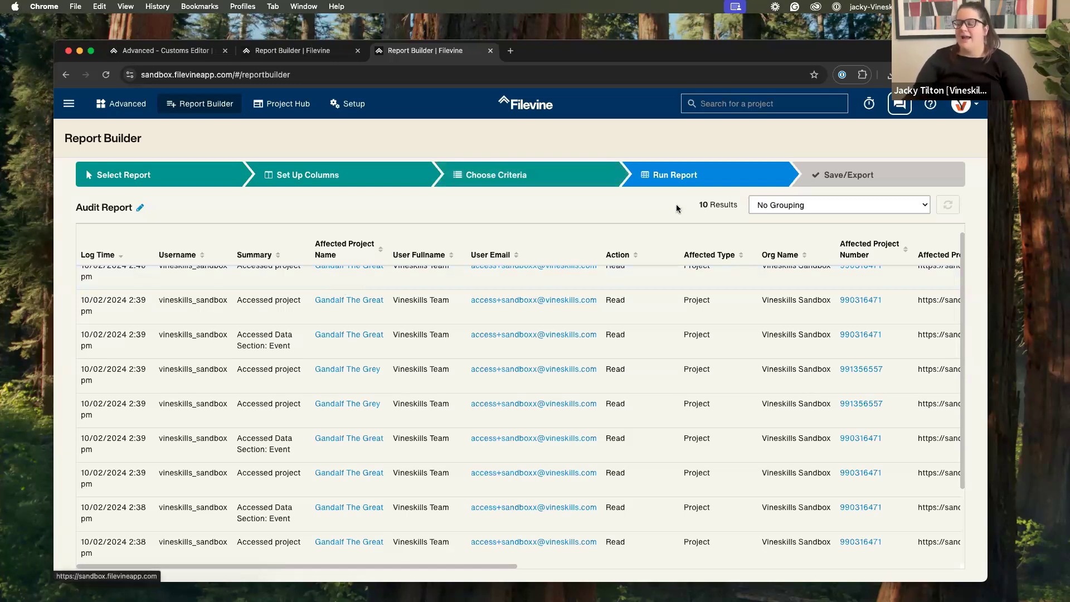
Step: Go back to the criteria and remove the Affected Project Name criterion
left_click(574, 177)
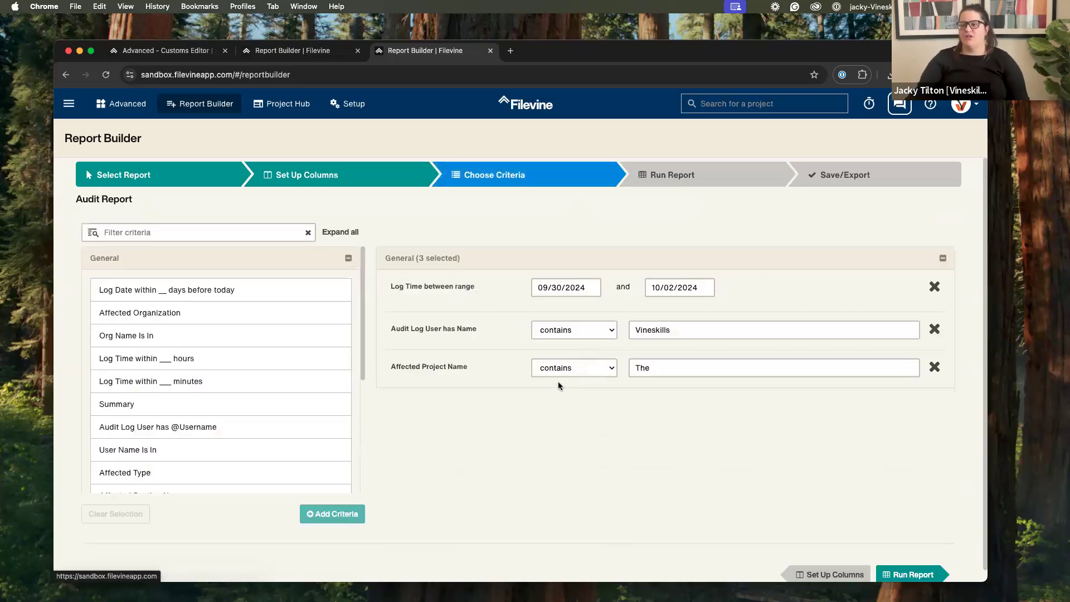
double_click(651, 375)
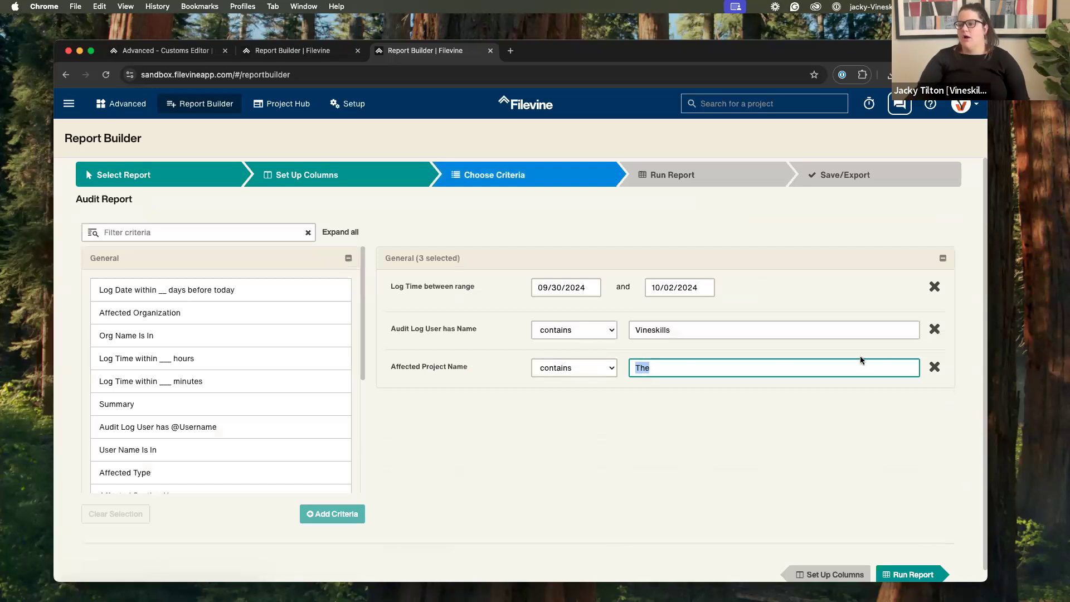
left_click(933, 369)
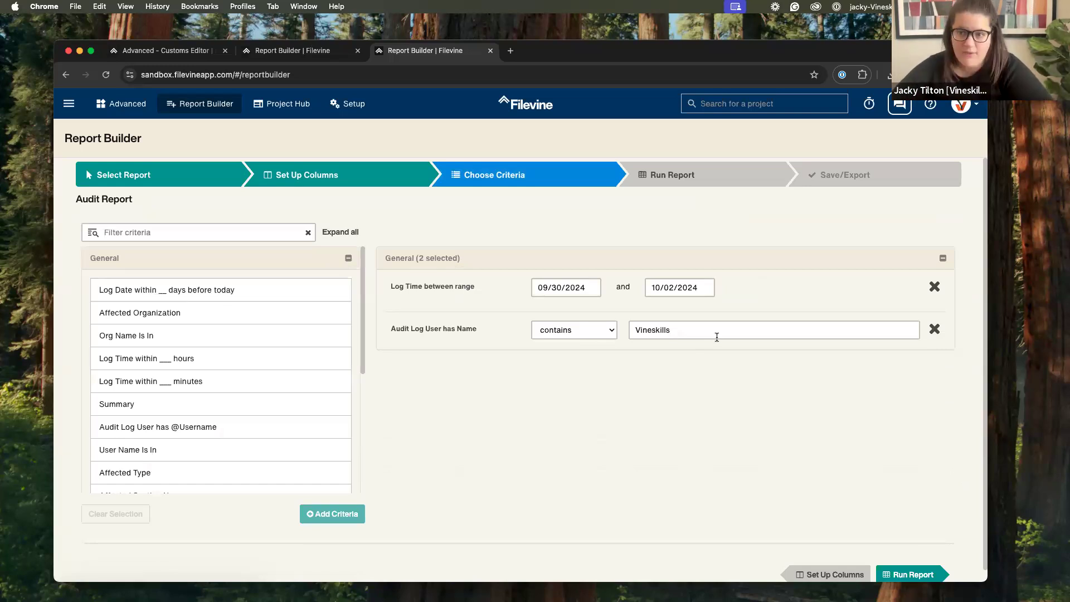
Step: Replace the Audit Log User has Name value with another user's first name and run the report
left_click(717, 337)
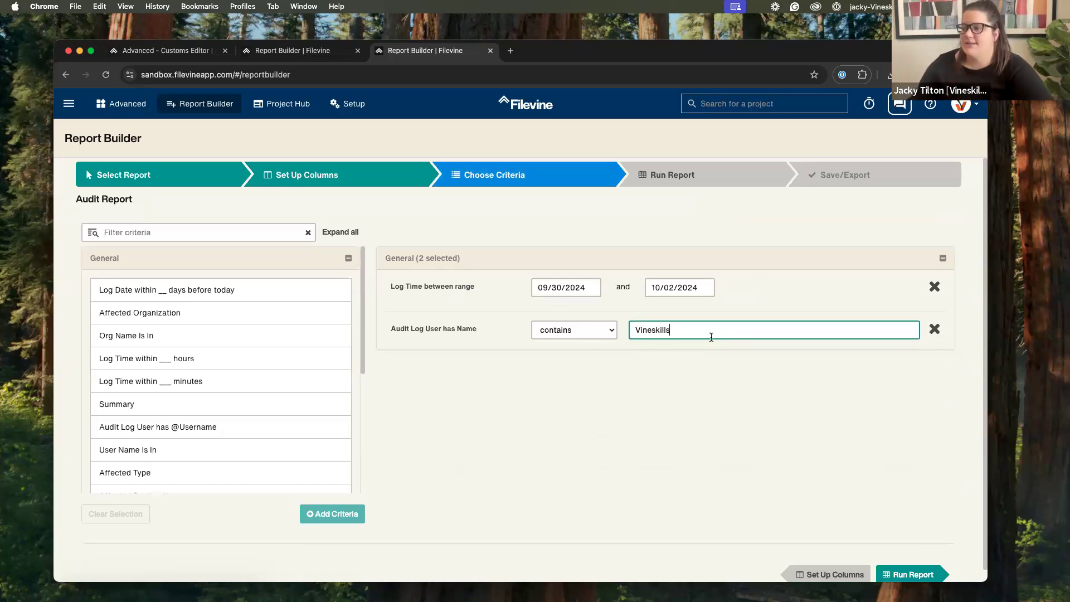
left_click_drag(711, 337, 611, 335)
type("Derek")
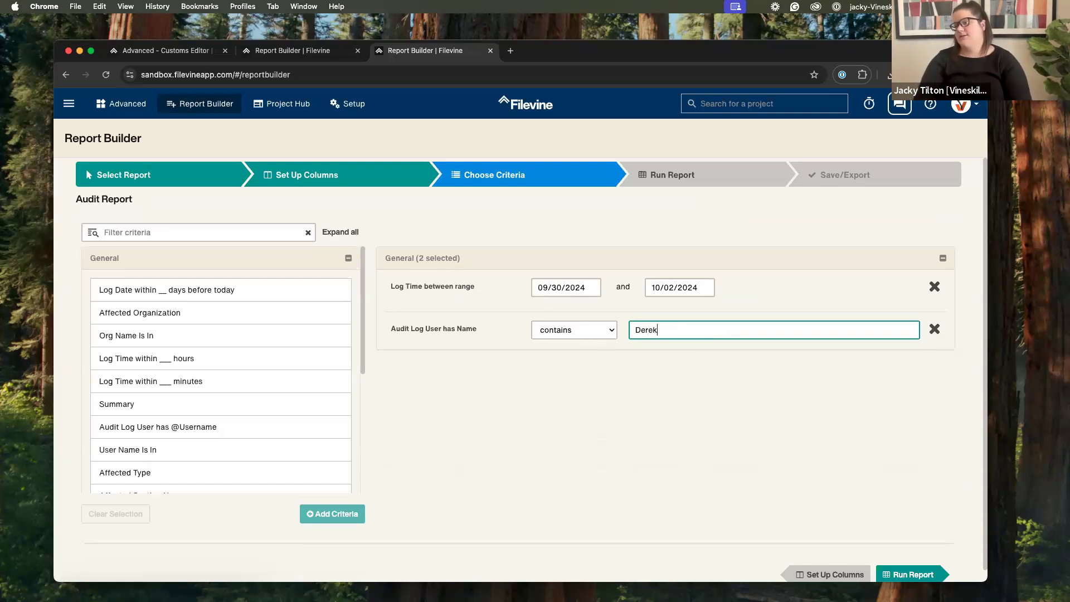
left_click(681, 175)
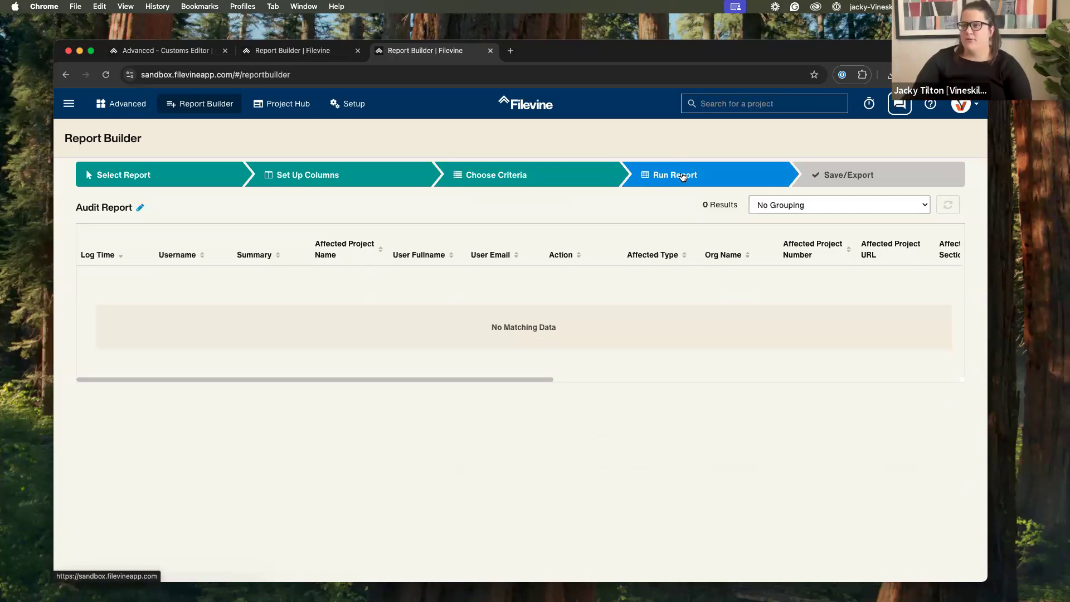
Step: Set the Audit Log User has Name criterion back to "Vineskills" and rerun the Audit Report
left_click(586, 179)
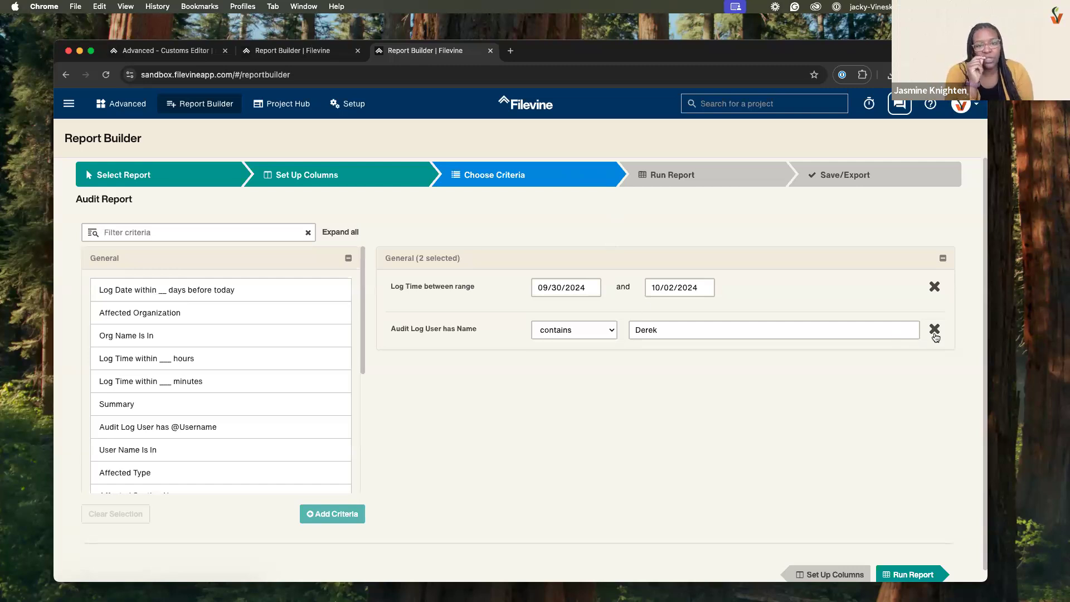
left_click(786, 330)
key("super+a")
type("Viene")
key("BackSpace")
key("BackSpace")
key("BackSpace")
type("neskills")
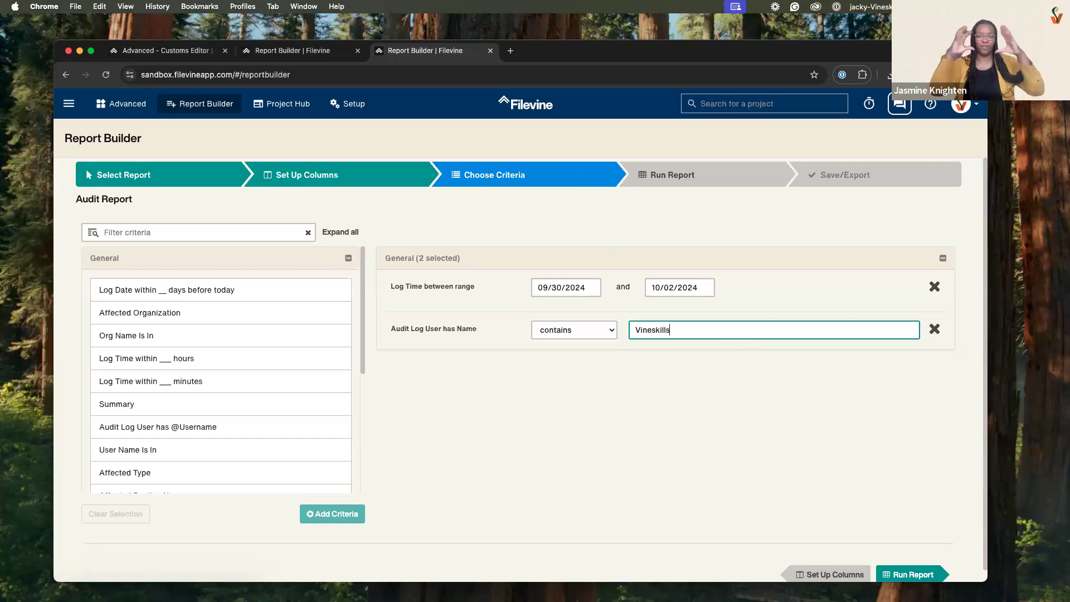
left_click(656, 169)
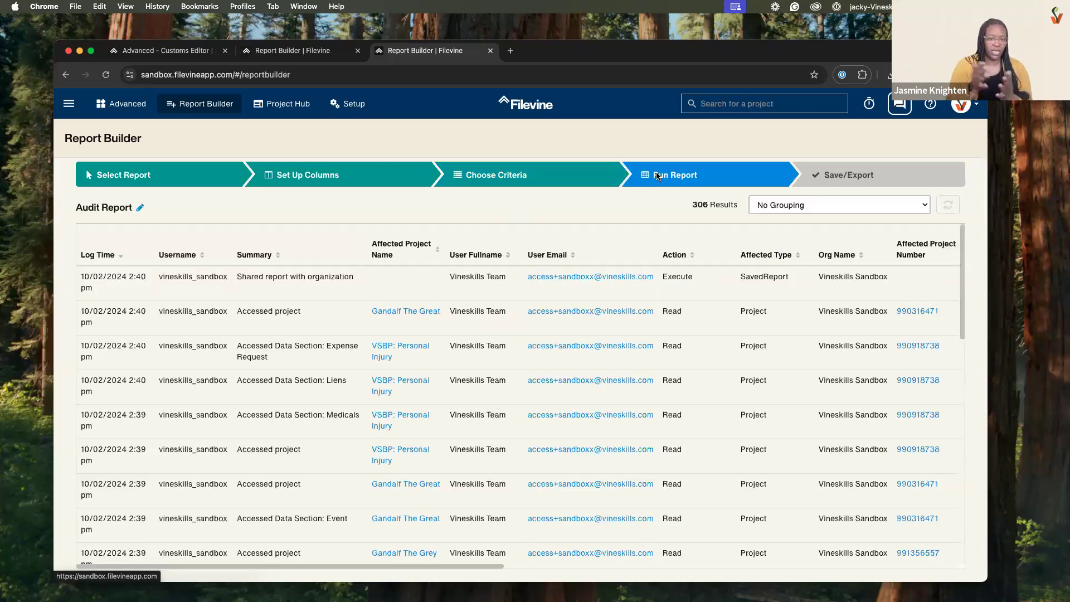
Step: Group the report results by Affected Project Name, then collapse and re-expand the first group
left_click(839, 202)
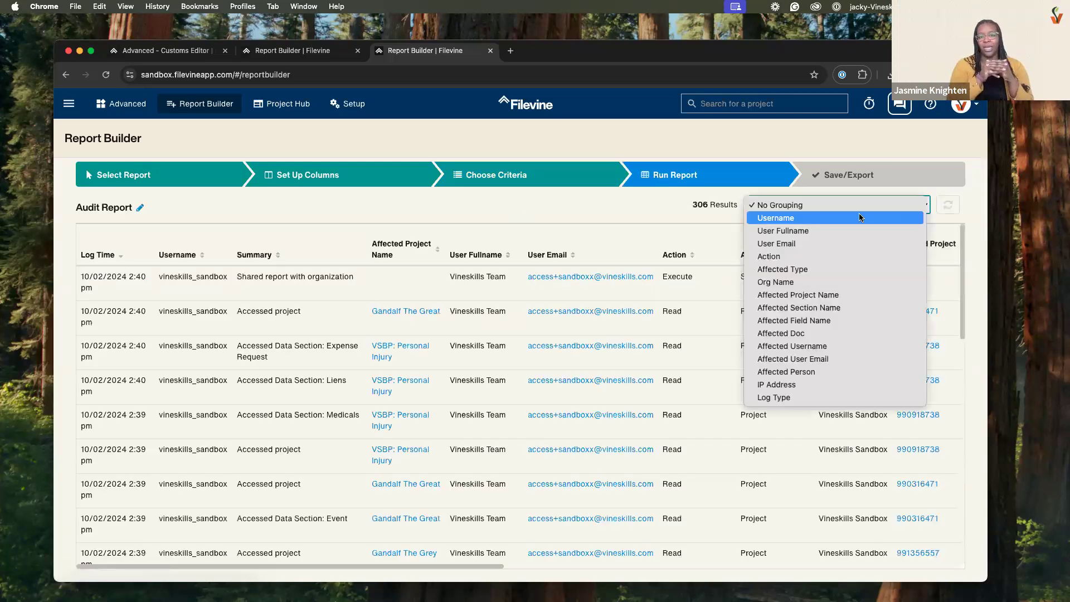
left_click(857, 296)
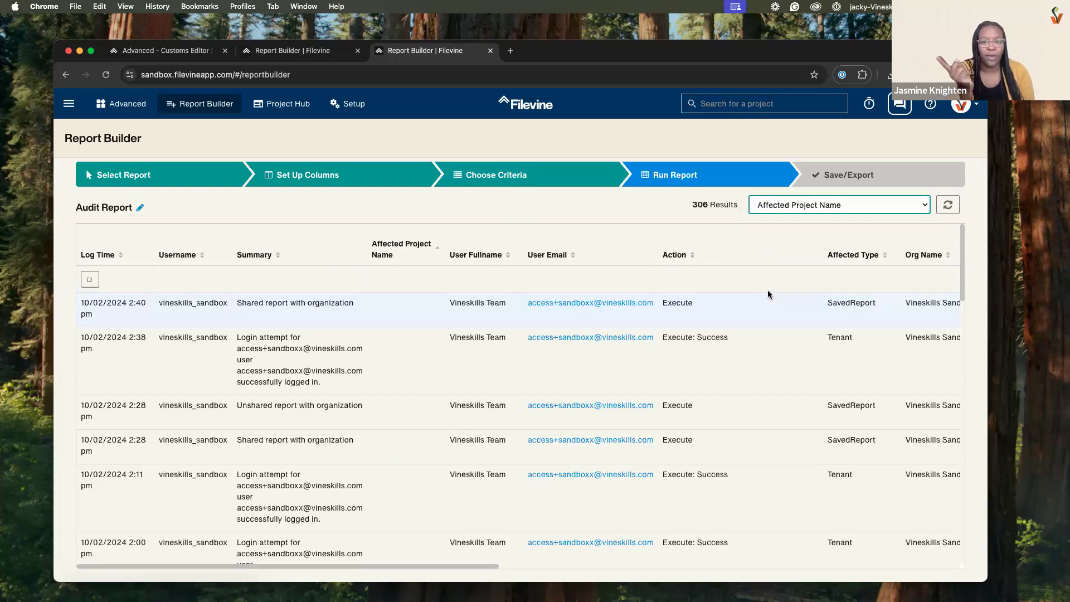
left_click(91, 279)
left_click(92, 282)
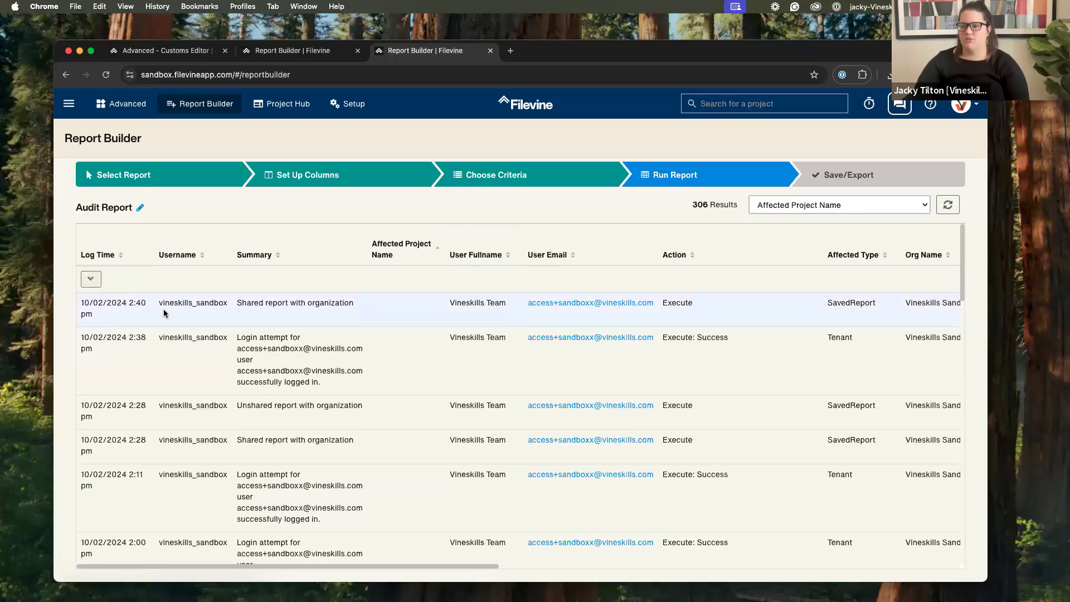
Step: Sort the grouped results by Affected Project Name in descending order
scroll(206, 316, "down", 10)
scroll(403, 338, "down", 5)
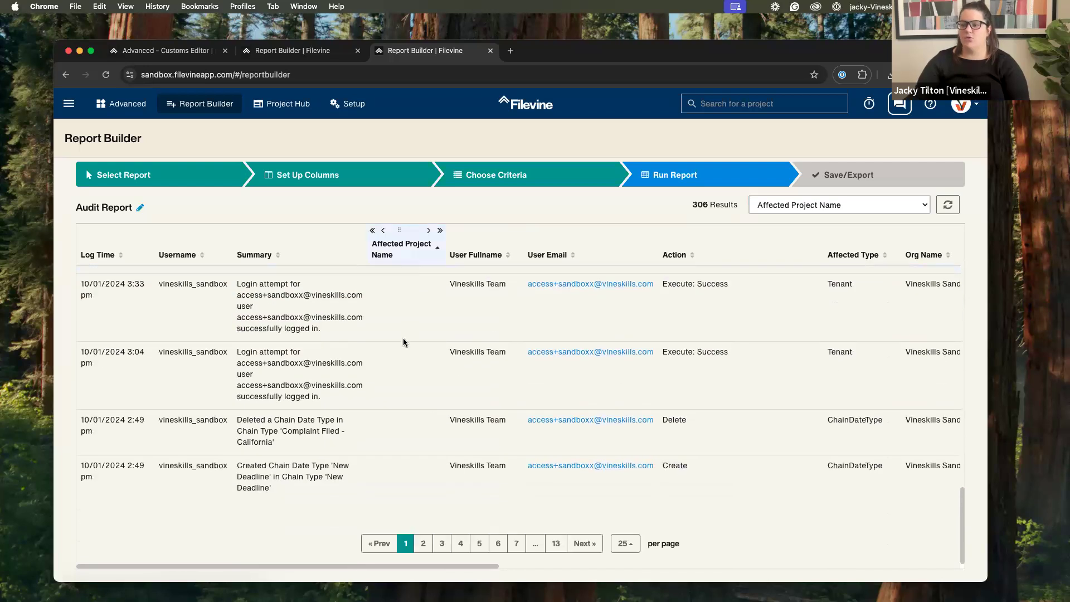
scroll(437, 345, "up", 15)
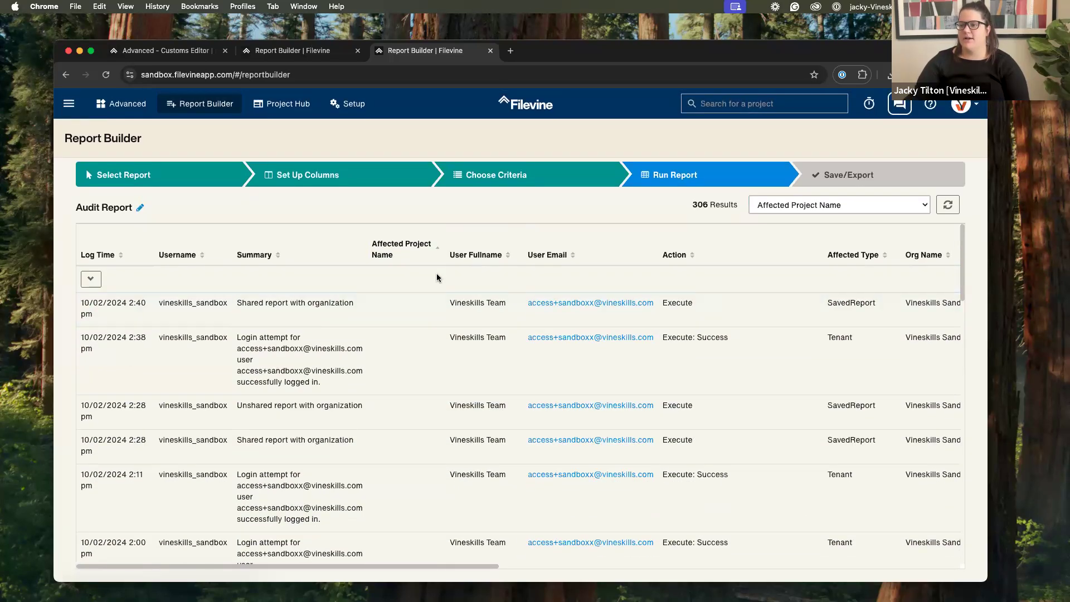
mouse_move(435, 248)
left_click_drag(361, 306, 235, 305)
mouse_move(438, 250)
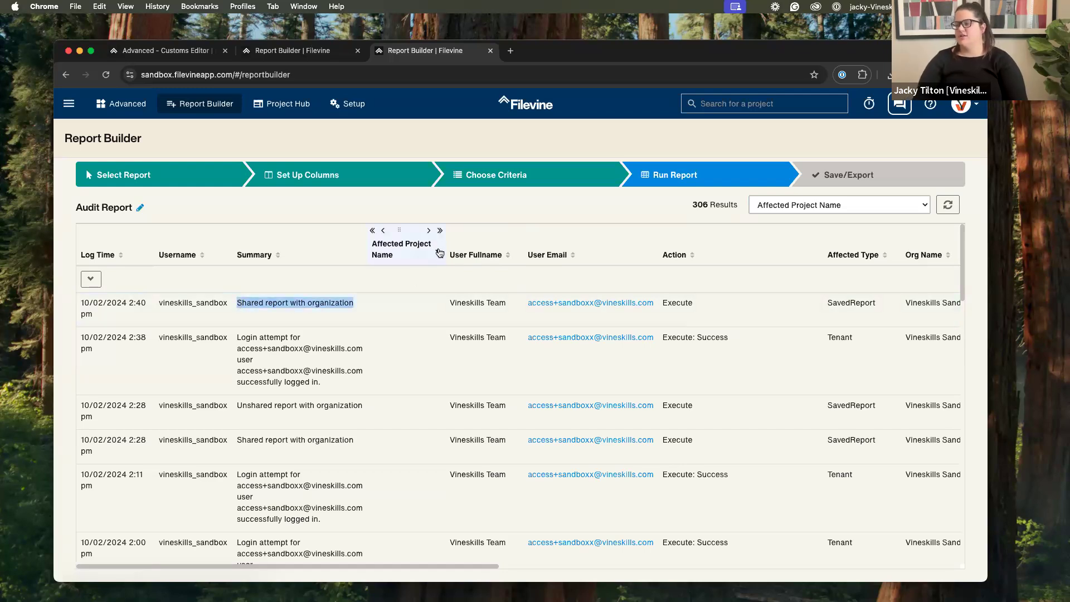
left_click(440, 253)
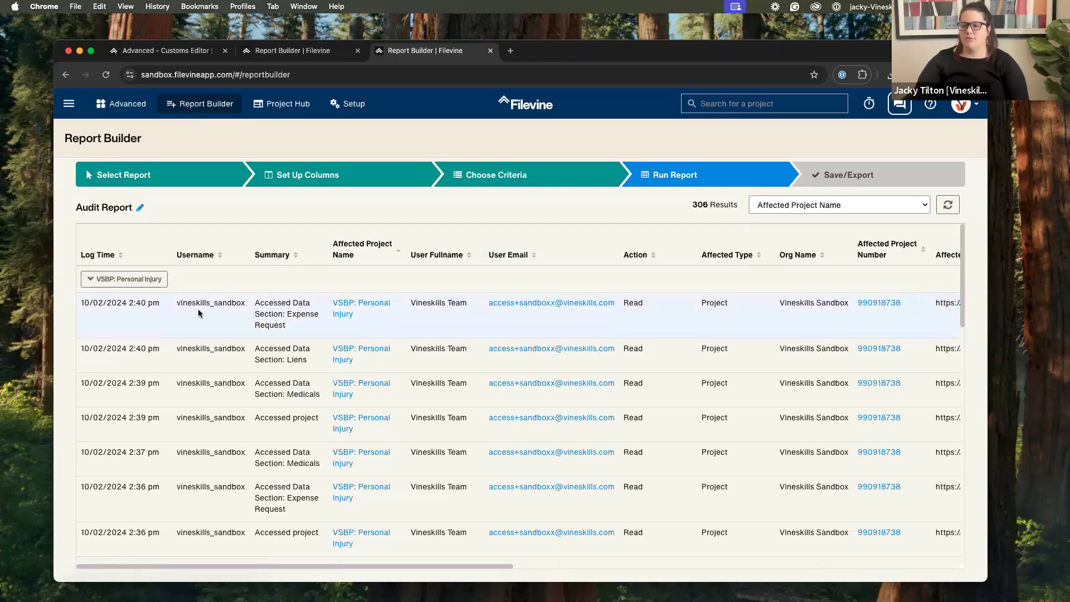
Step: Look through the grouped audit entries and open page 4 of the results to examine other project groups
scroll(134, 287, "down", 2)
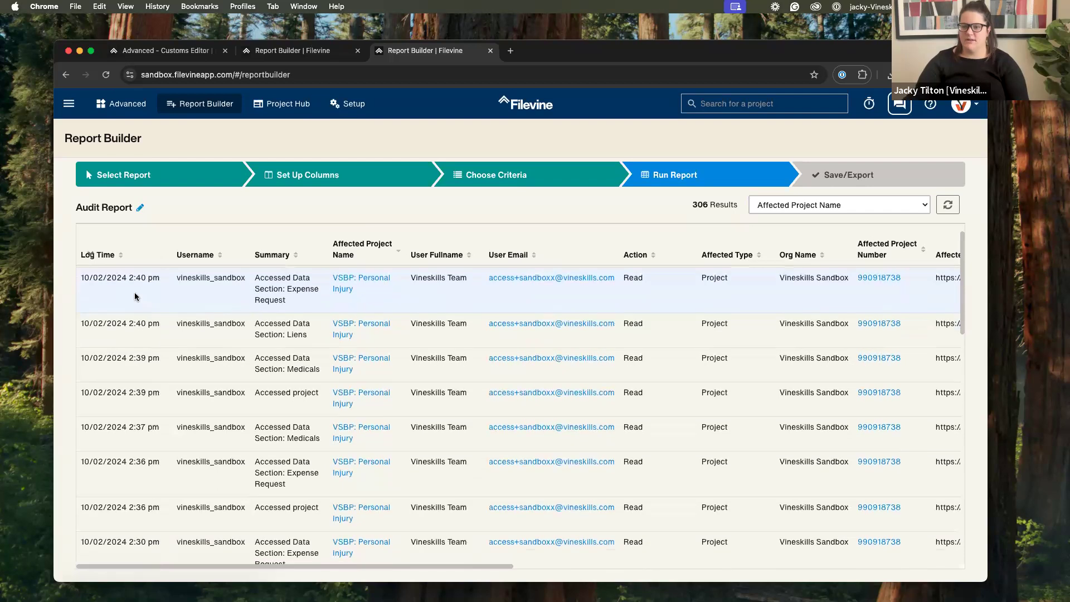
scroll(131, 282, "up", 2)
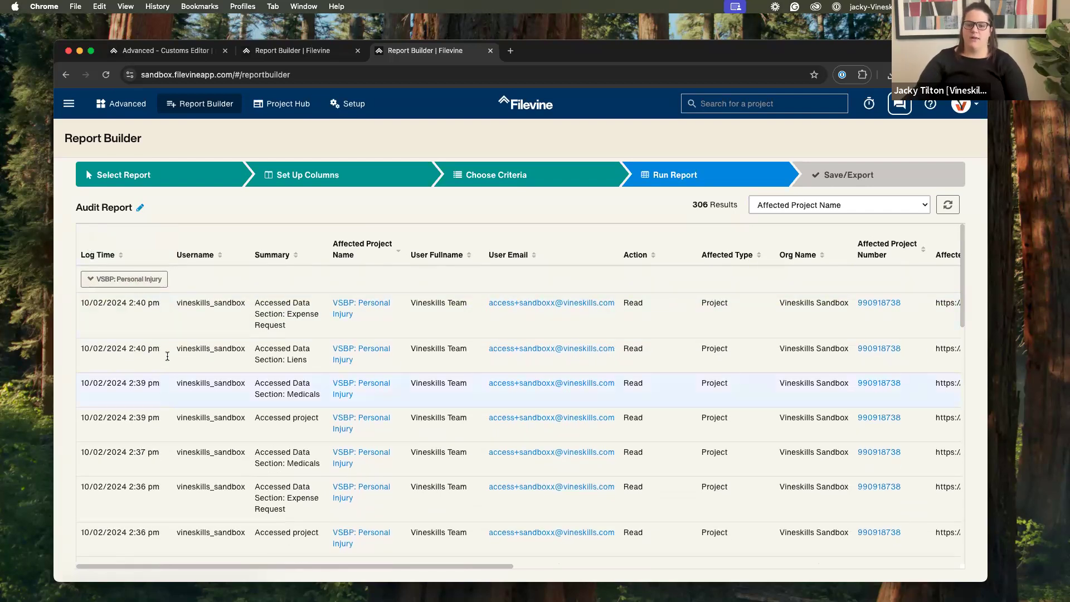
scroll(218, 400, "down", 10)
scroll(217, 400, "down", 15)
scroll(219, 421, "up", 6)
scroll(219, 422, "up", 10)
scroll(215, 422, "down", 15)
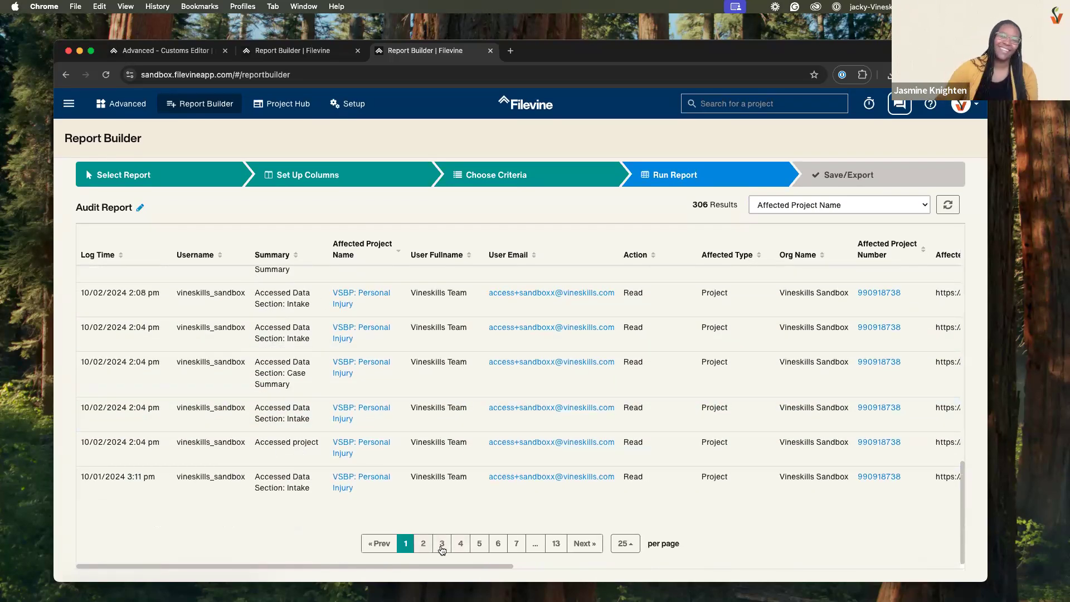
left_click(459, 547)
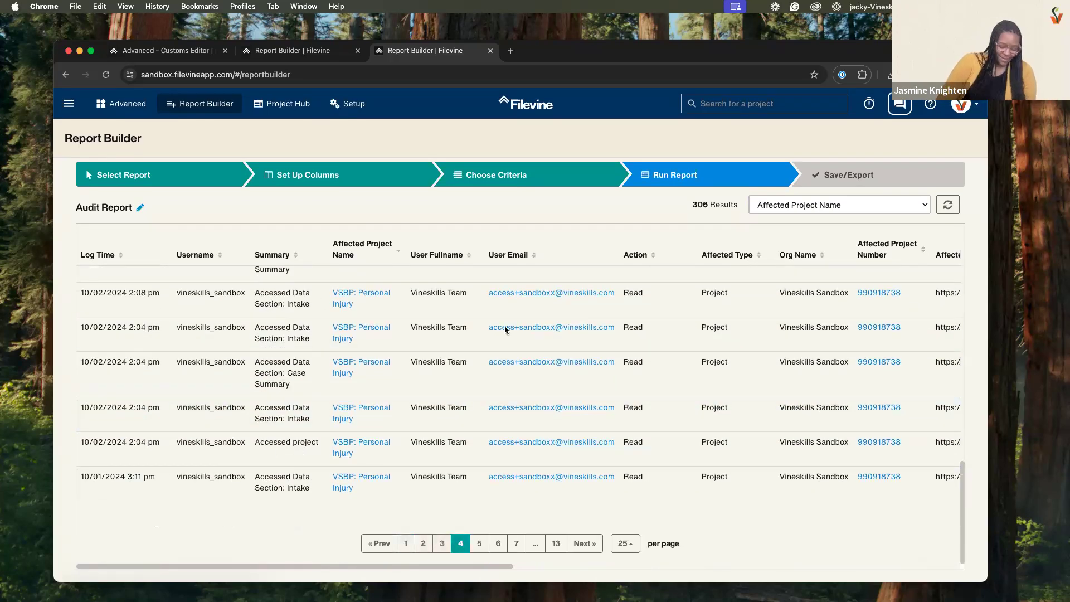
scroll(551, 383, "up", 10)
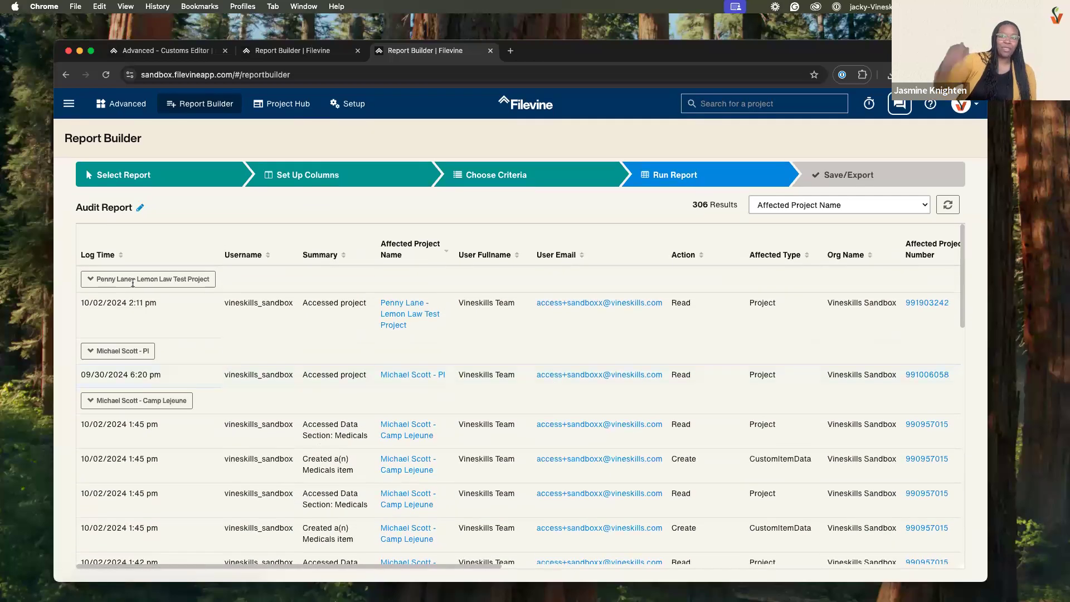